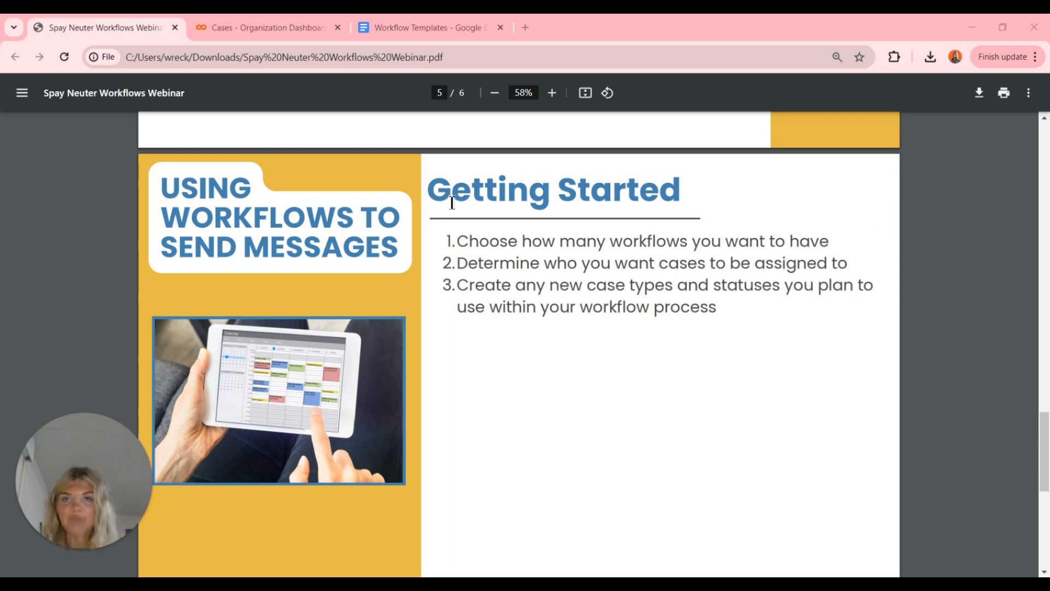
- Filter the cases list by the Assigned To staff member, narrowing 50 cases to 9
left_click(260, 25)
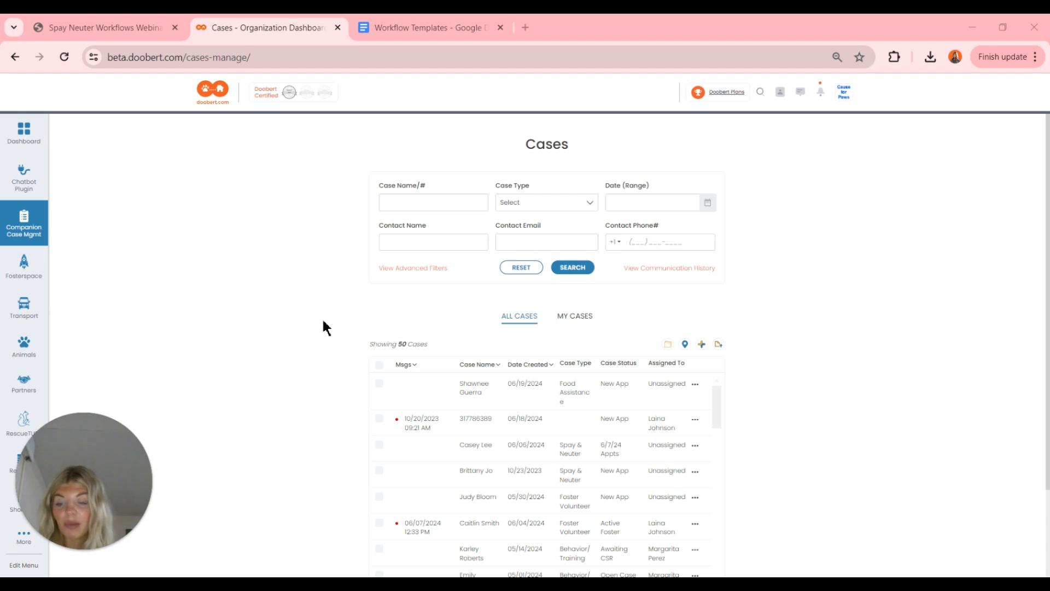
left_click(419, 268)
left_click(425, 286)
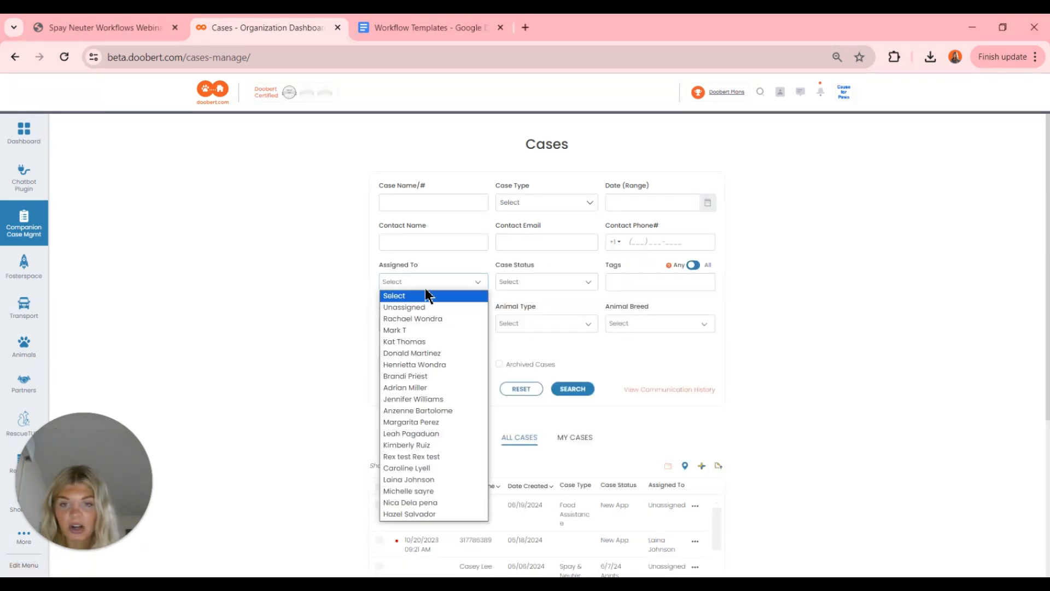
left_click(431, 479)
left_click(583, 391)
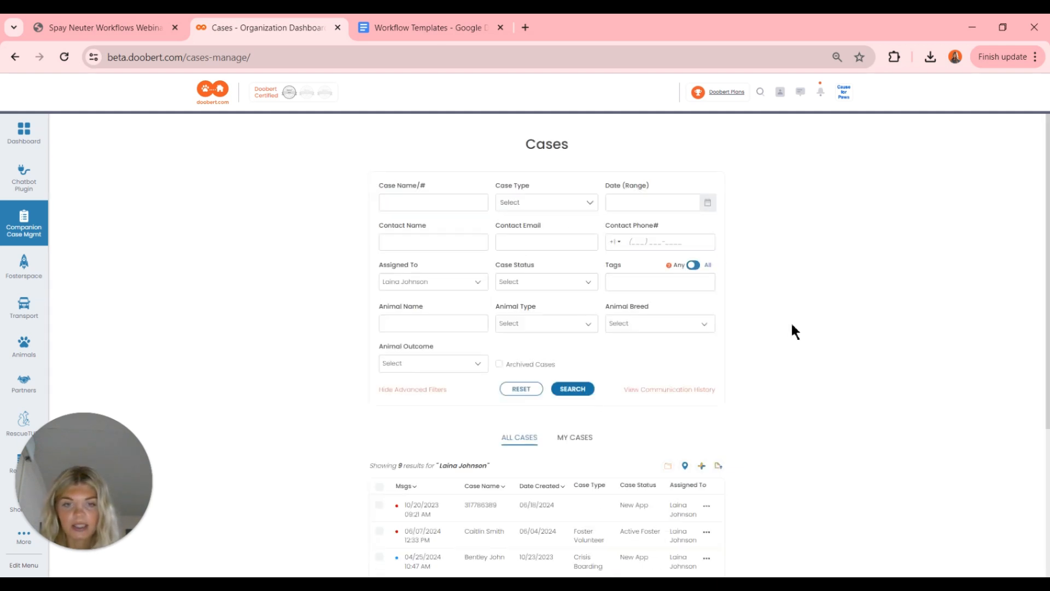
scroll(792, 324, "down", 4)
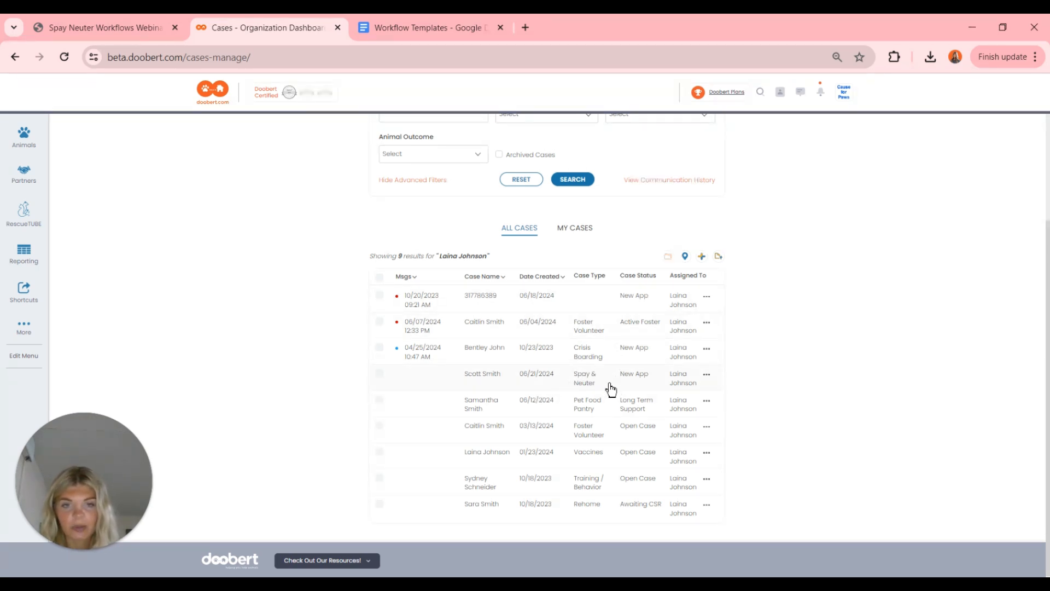
- Open the Spay & Neuter case and bring up the options menu for its animal Remie
left_click(641, 383)
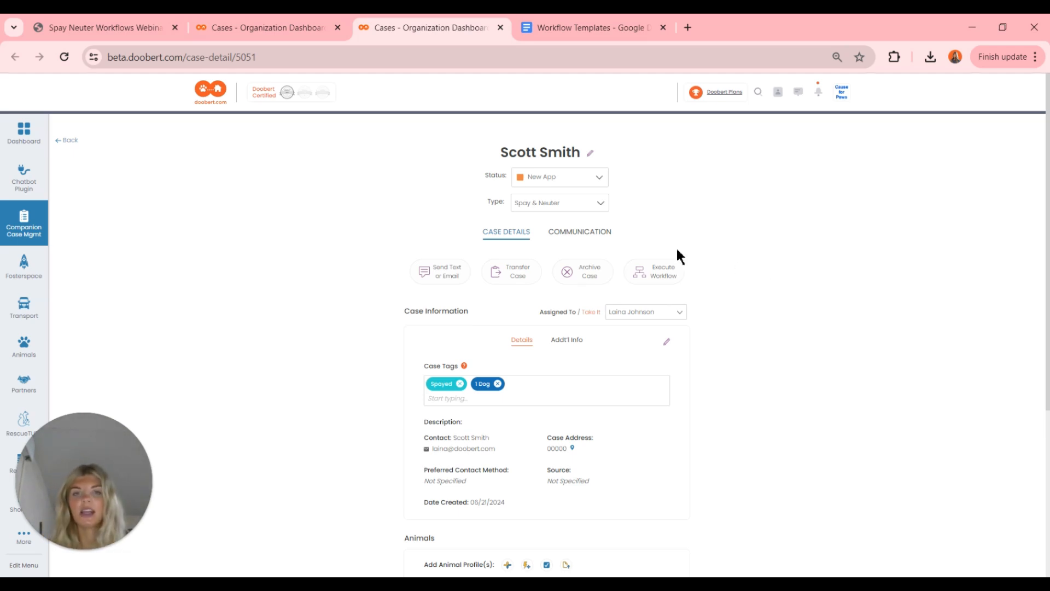
scroll(677, 249, "down", 1)
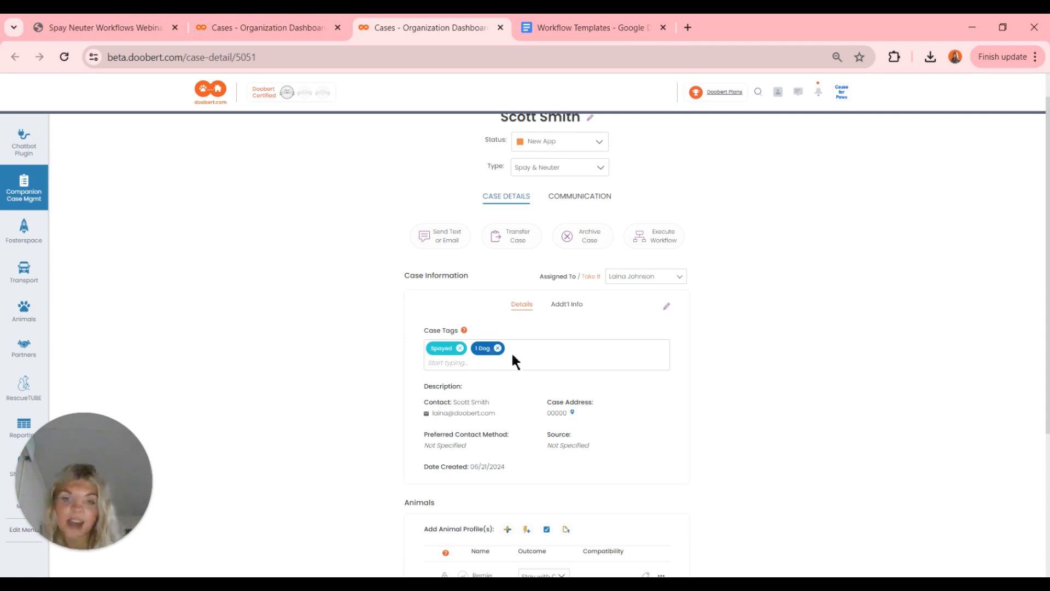
scroll(520, 410, "down", 1)
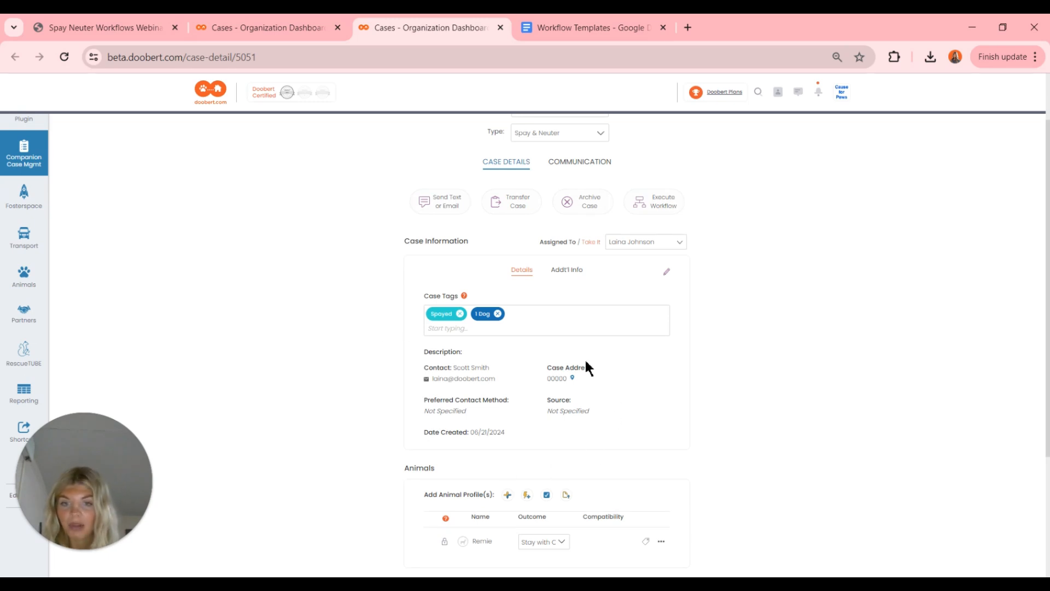
scroll(585, 362, "down", 1)
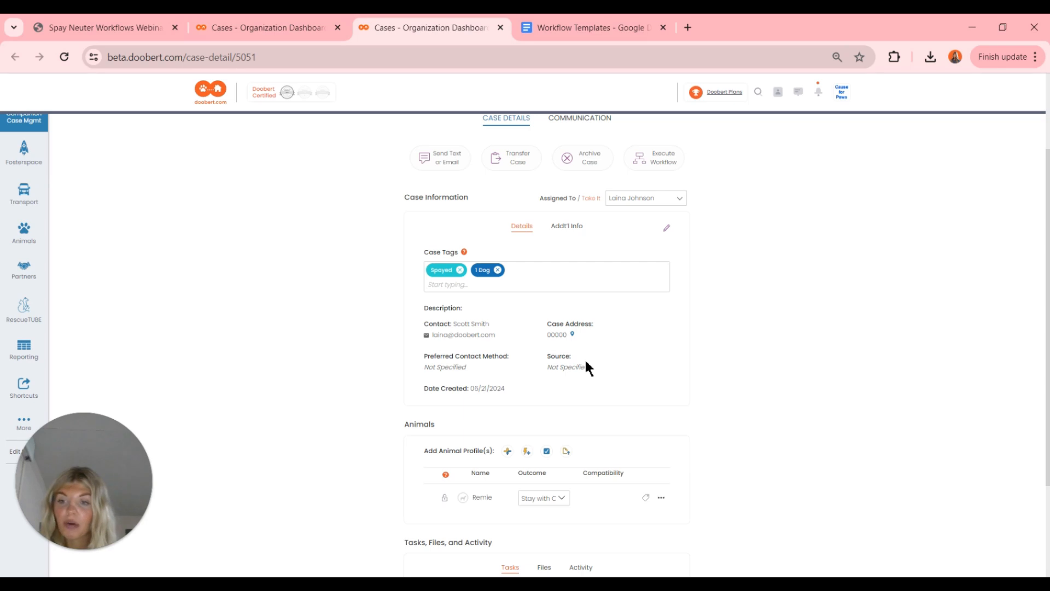
scroll(585, 367, "down", 1)
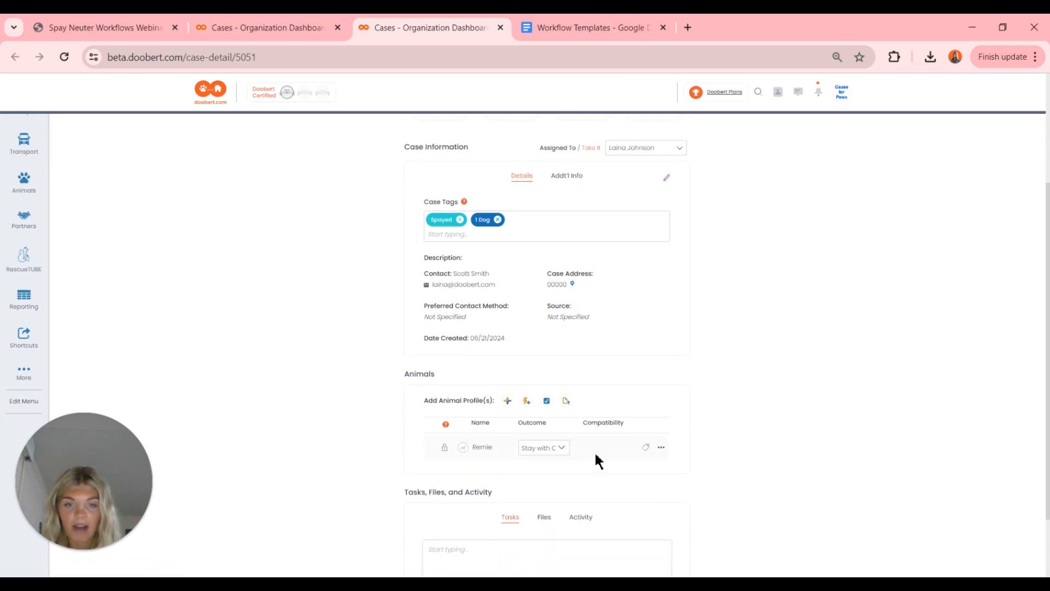
left_click(662, 448)
left_click(651, 478)
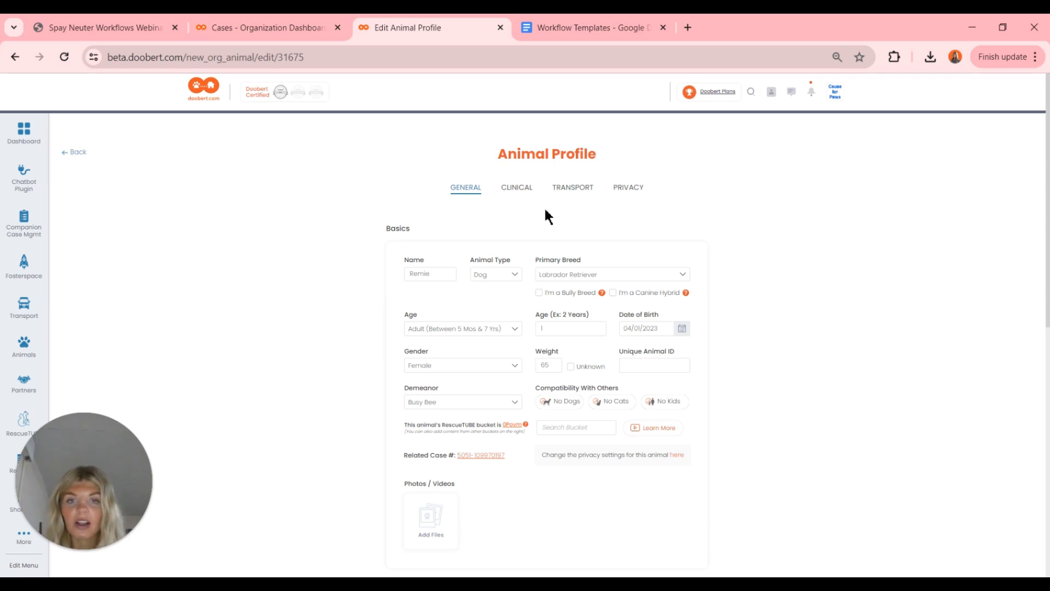
left_click(516, 188)
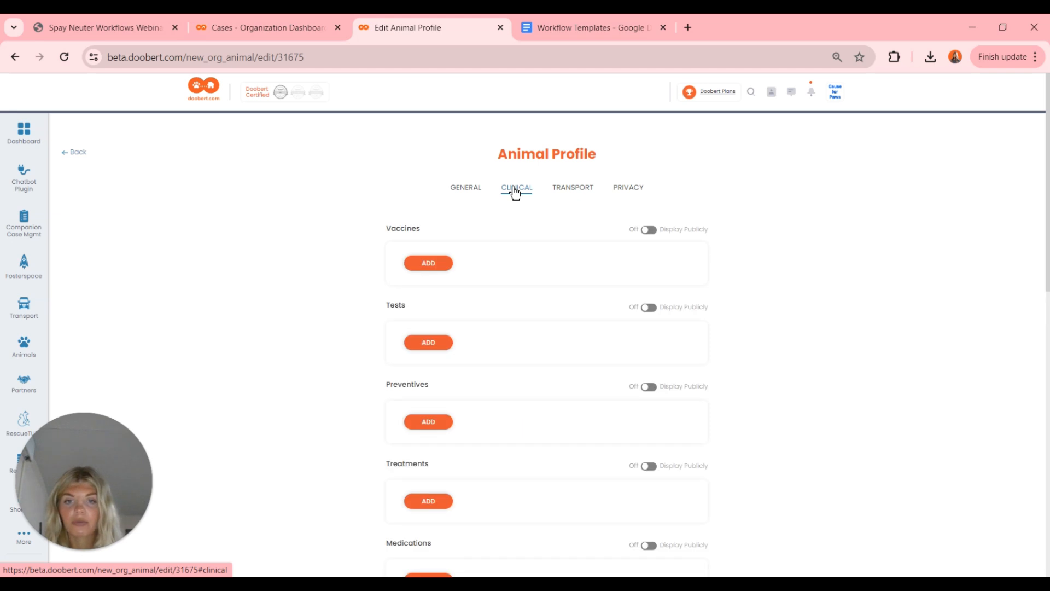
scroll(512, 378, "down", 1)
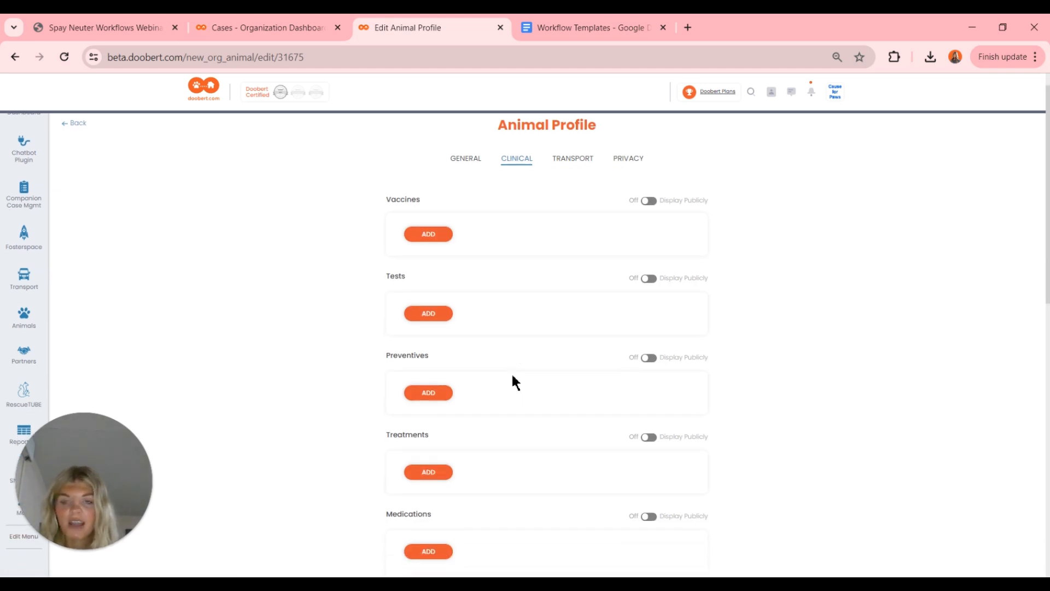
scroll(514, 381, "down", 1)
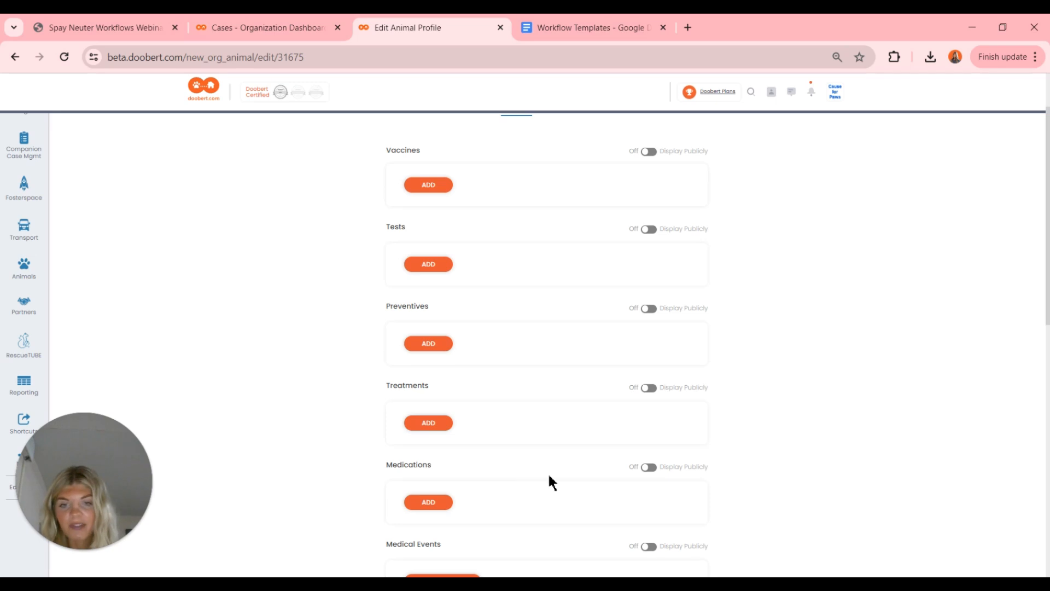
scroll(550, 482, "down", 2)
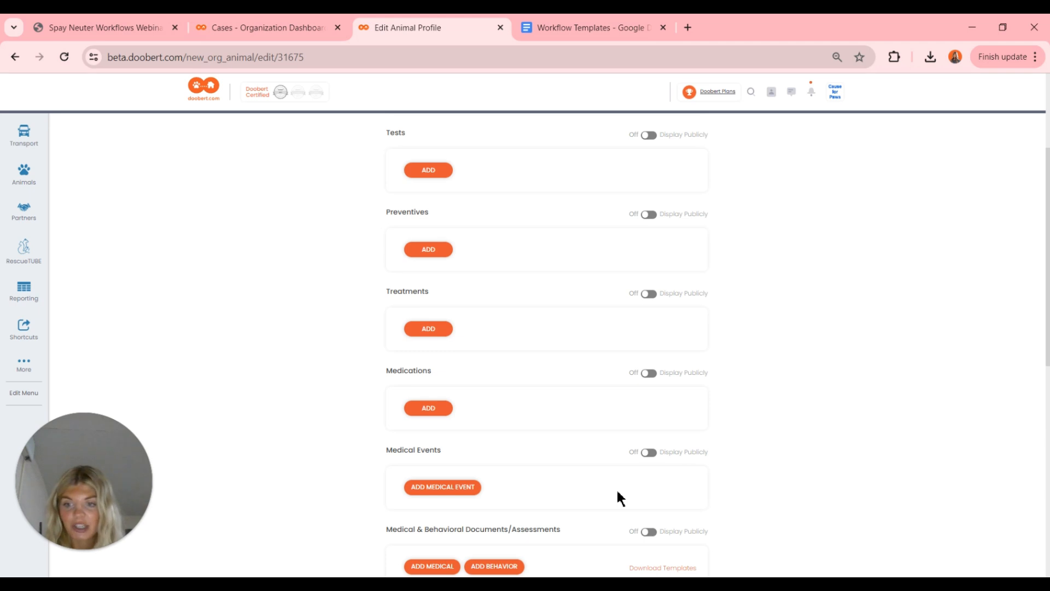
scroll(617, 492, "down", 2)
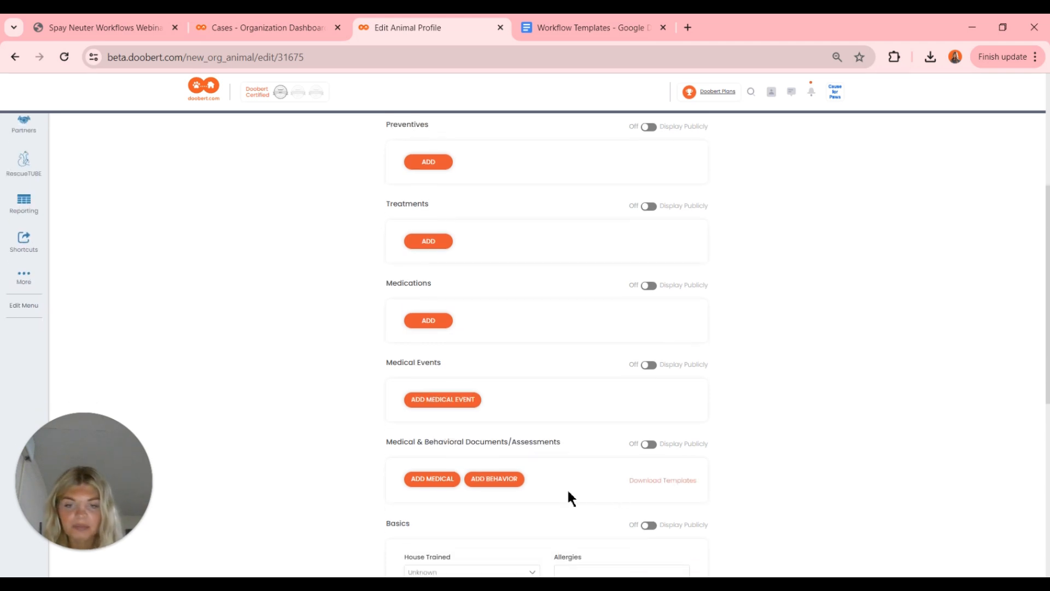
scroll(567, 488, "down", 2)
scroll(567, 487, "down", 2)
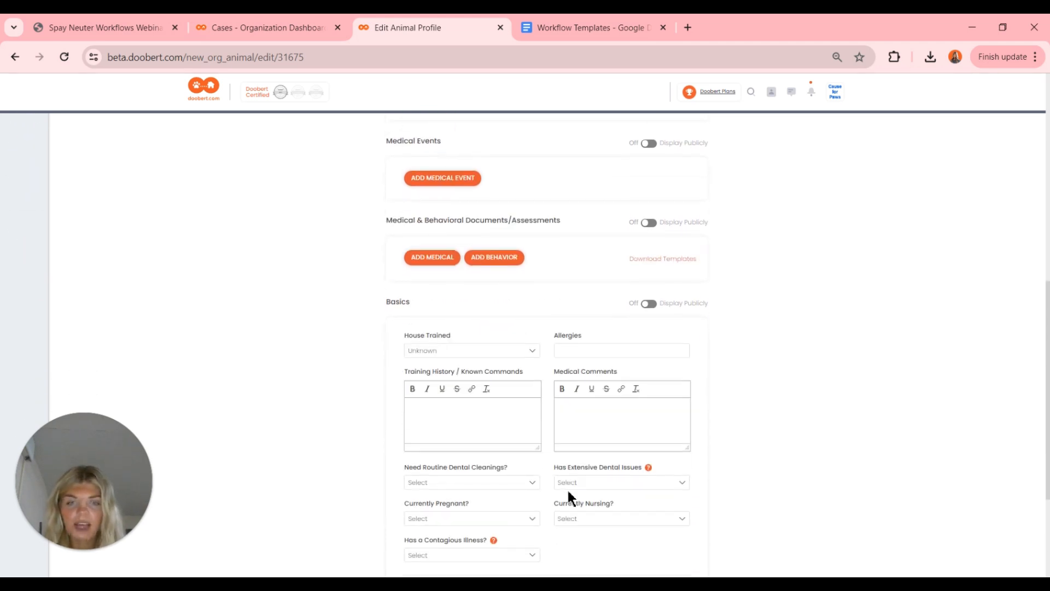
scroll(567, 487, "down", 3)
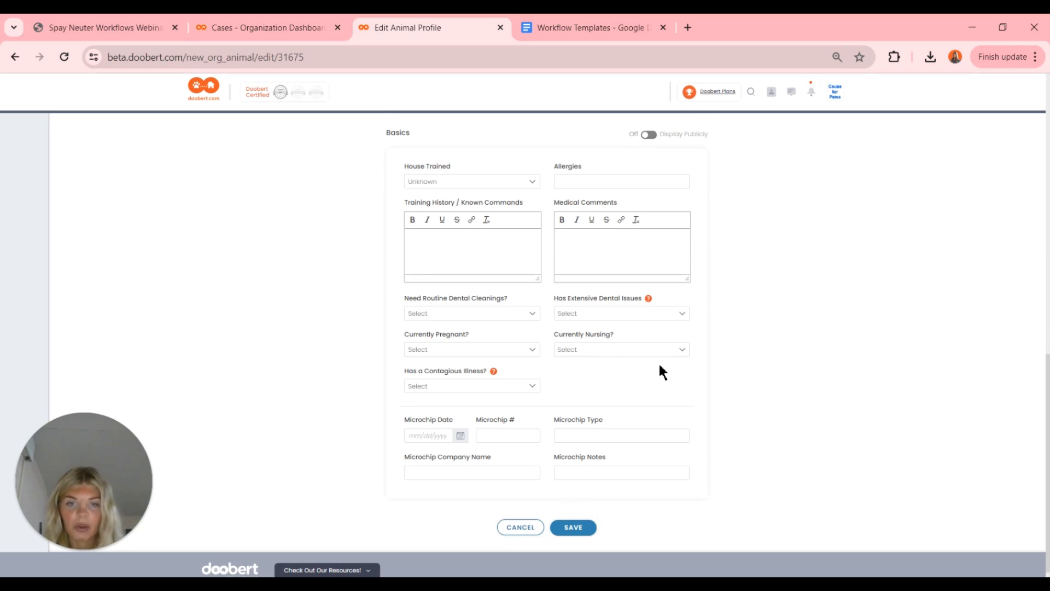
scroll(662, 372, "up", 3)
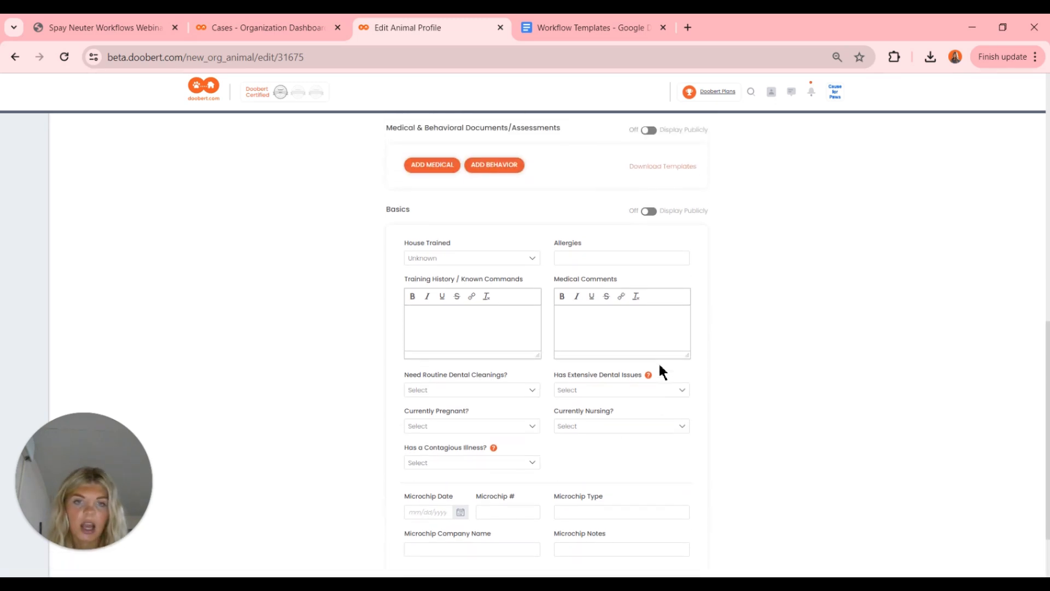
scroll(662, 372, "up", 2)
scroll(533, 320, "up", 4)
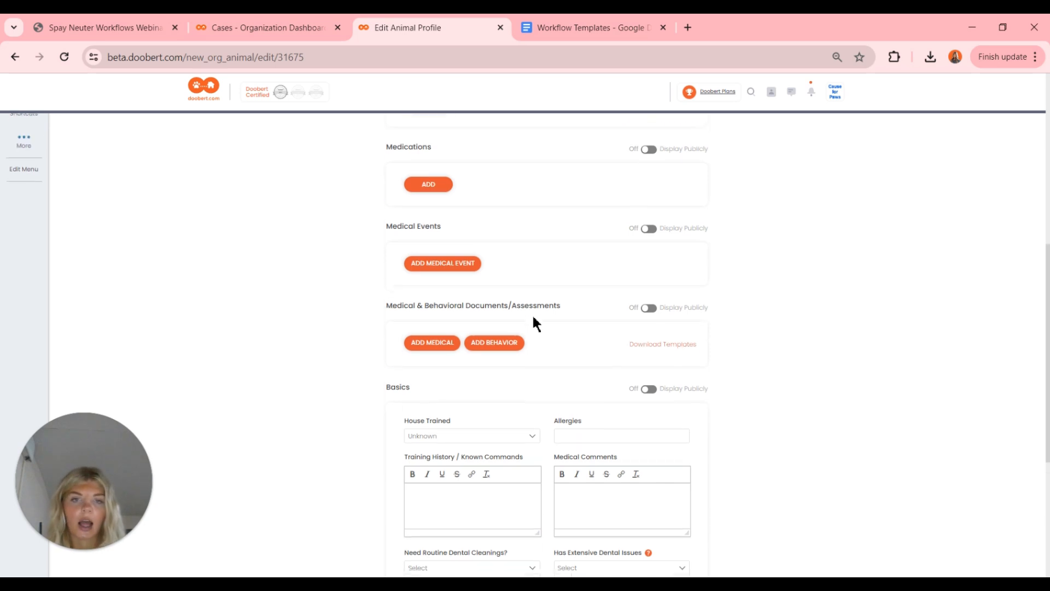
scroll(534, 318, "up", 6)
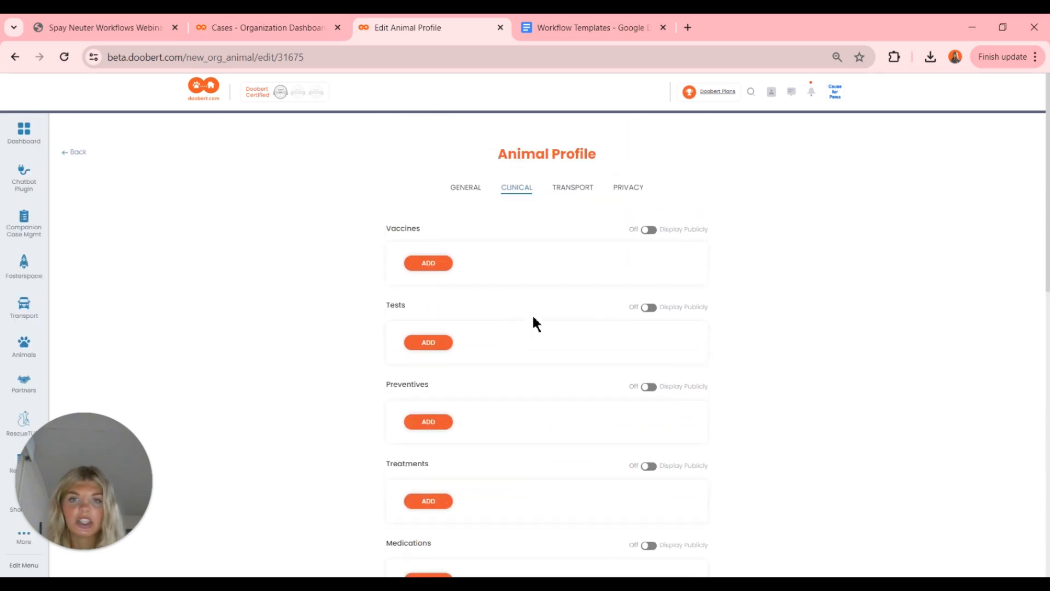
- Return to the case, then open Manage Defaults under Companion Case Mgmt
left_click(76, 153)
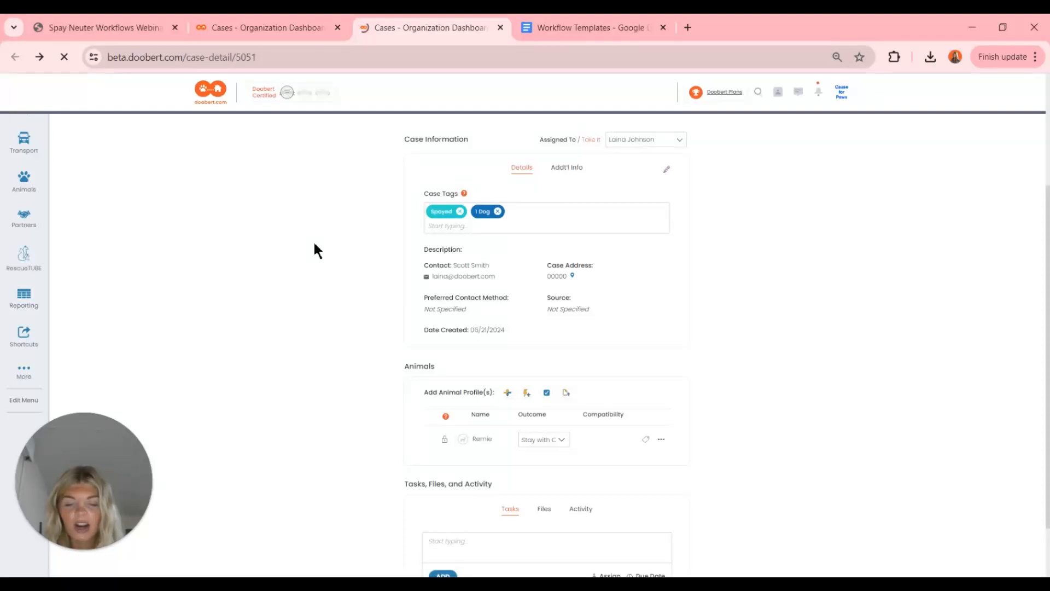
scroll(314, 251, "up", 1)
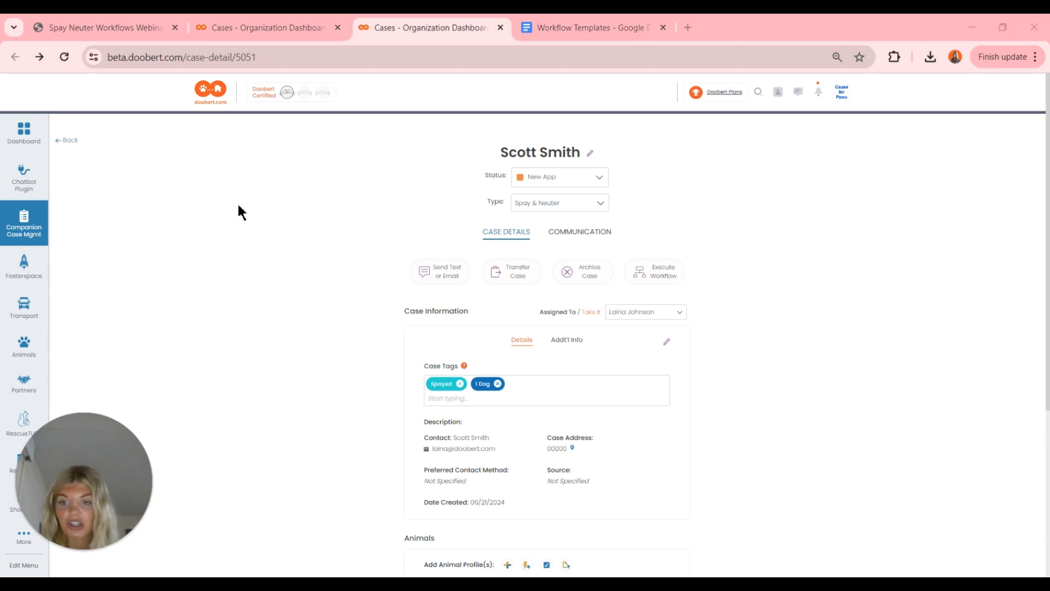
left_click(27, 220)
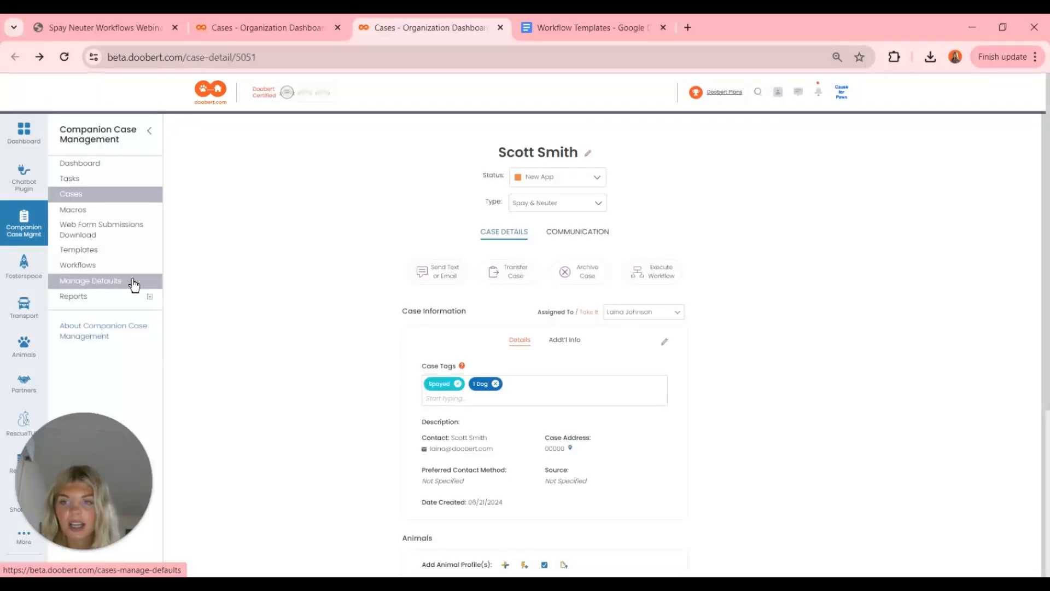
left_click(131, 280)
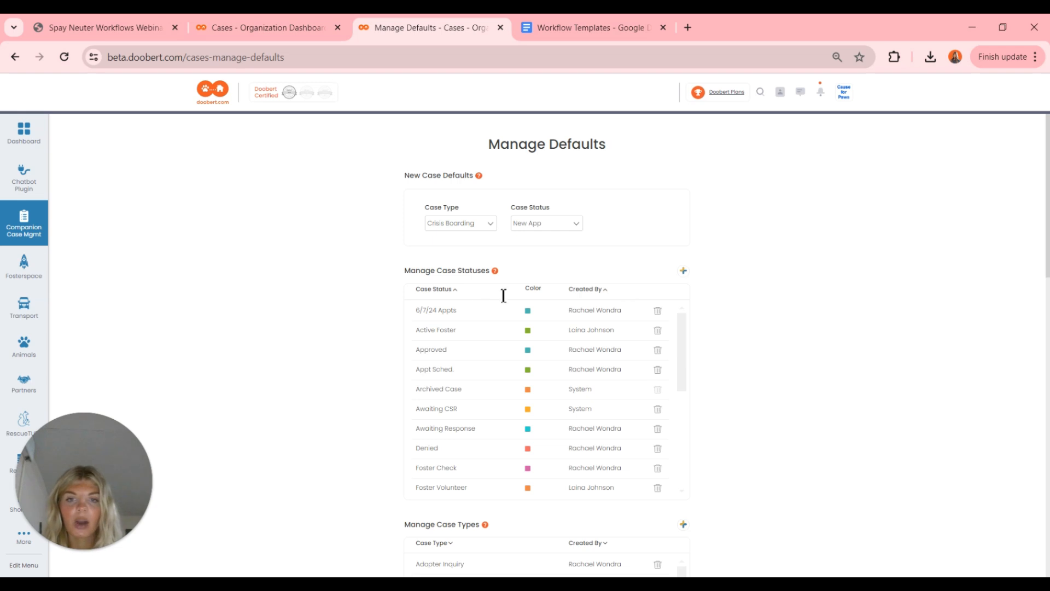
- Create a case status named 'S/N Waitlist' with an orange colour
left_click(683, 272)
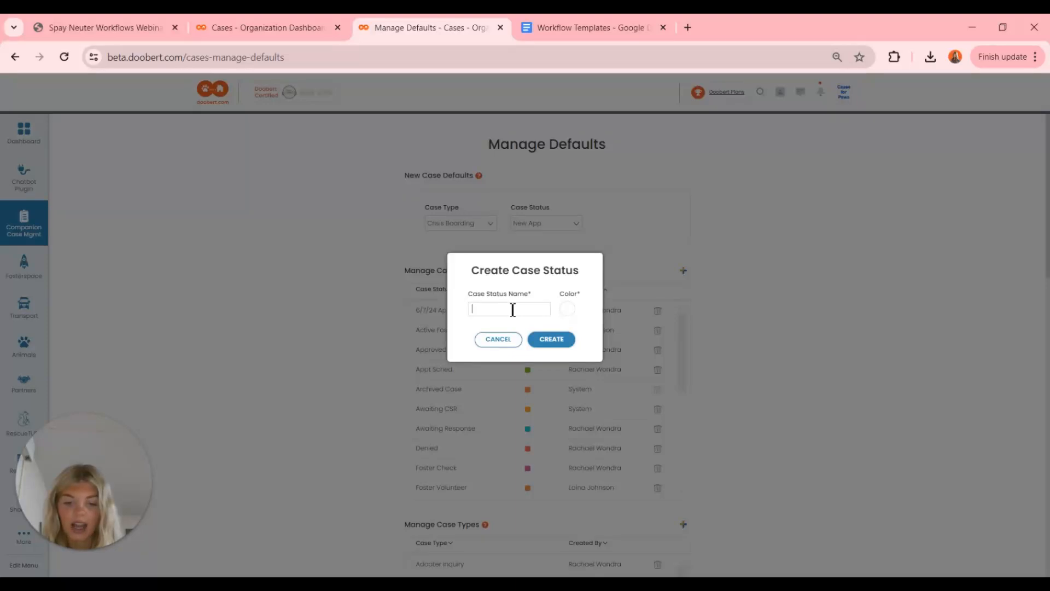
type("S/N")
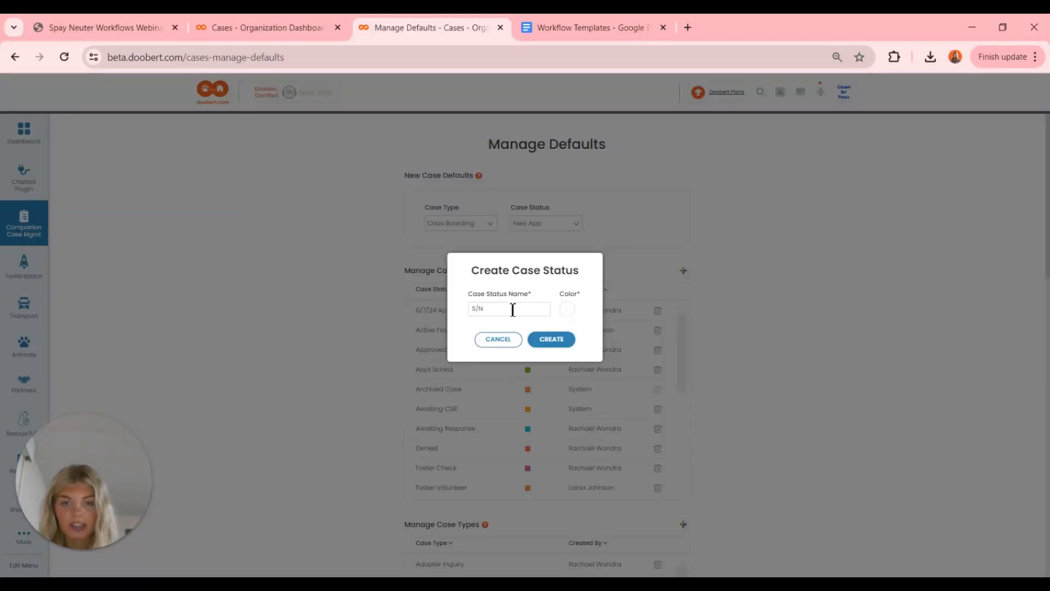
type(" Waitlist")
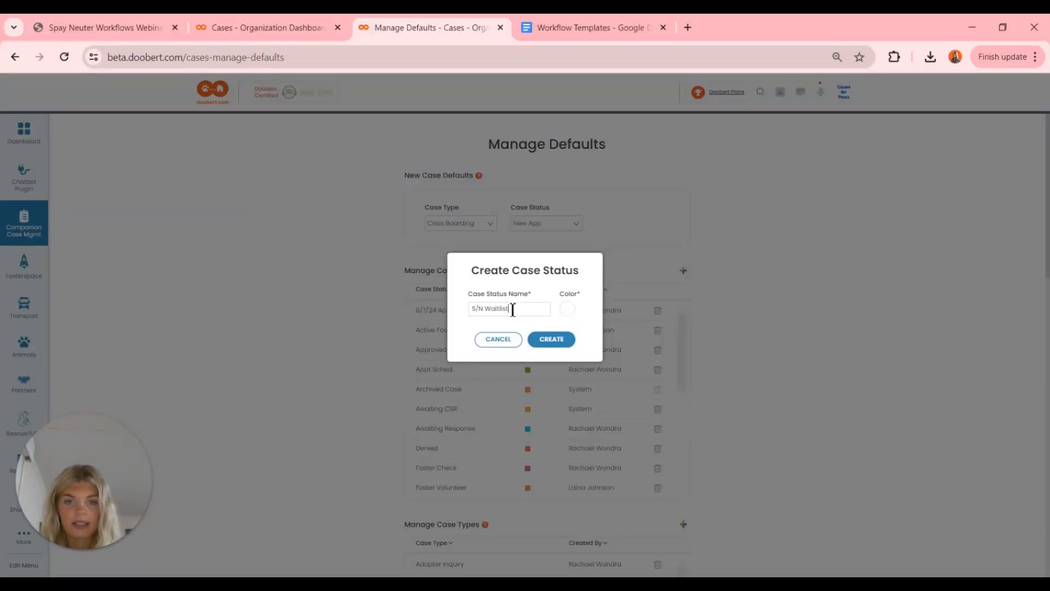
left_click(567, 309)
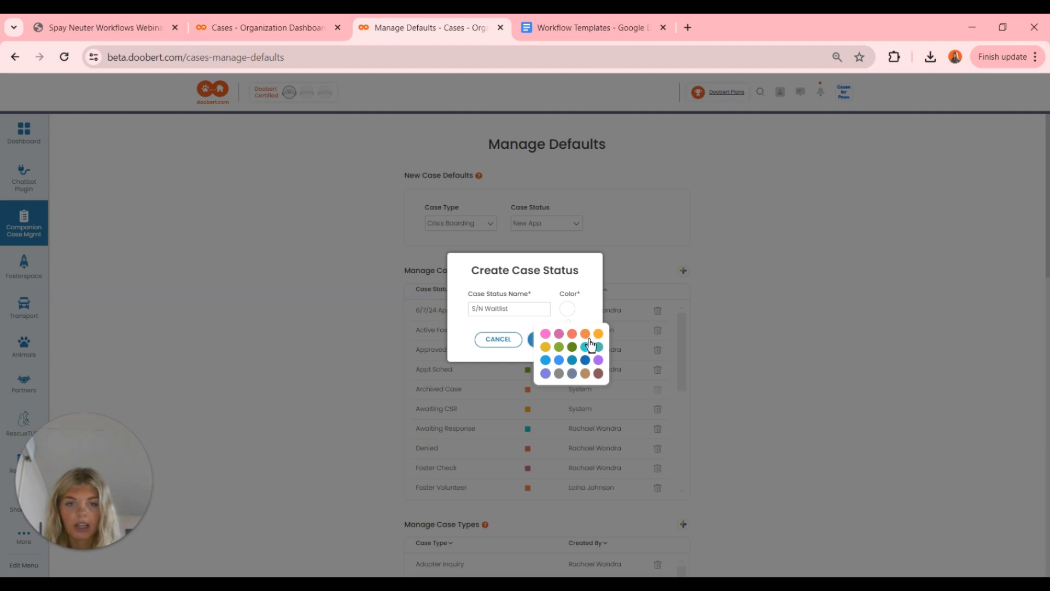
left_click(586, 335)
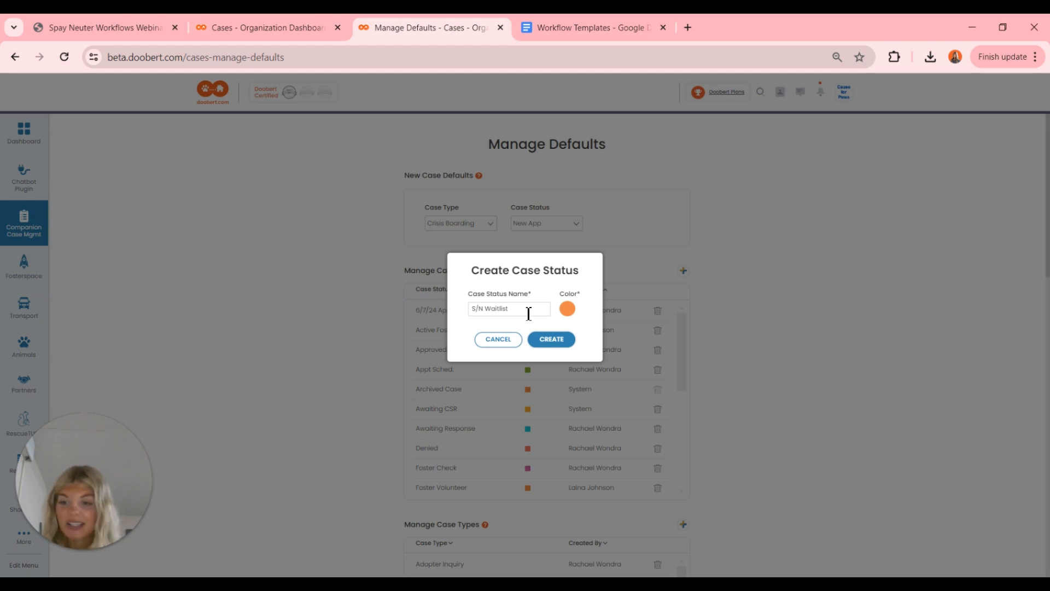
left_click(563, 342)
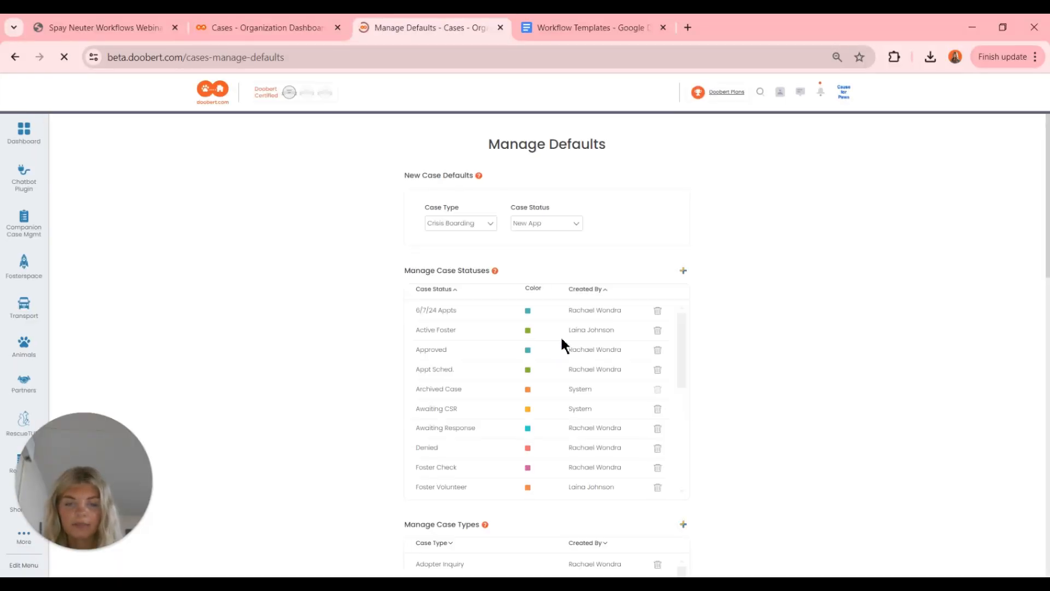
- Create a case status named 'S/N Scheduled' with the olive green swatch
left_click(682, 271)
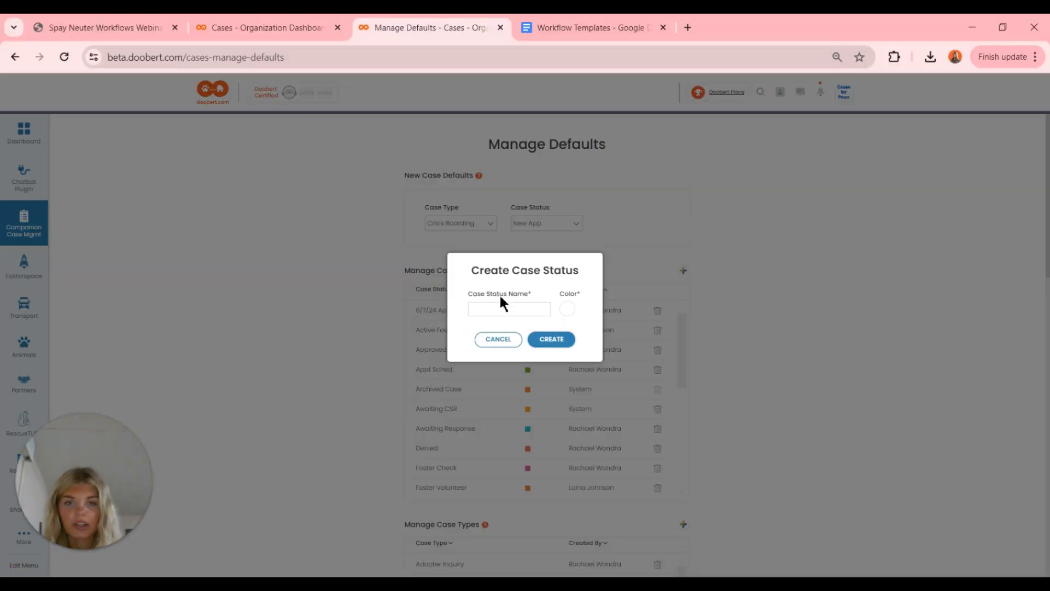
type("S/")
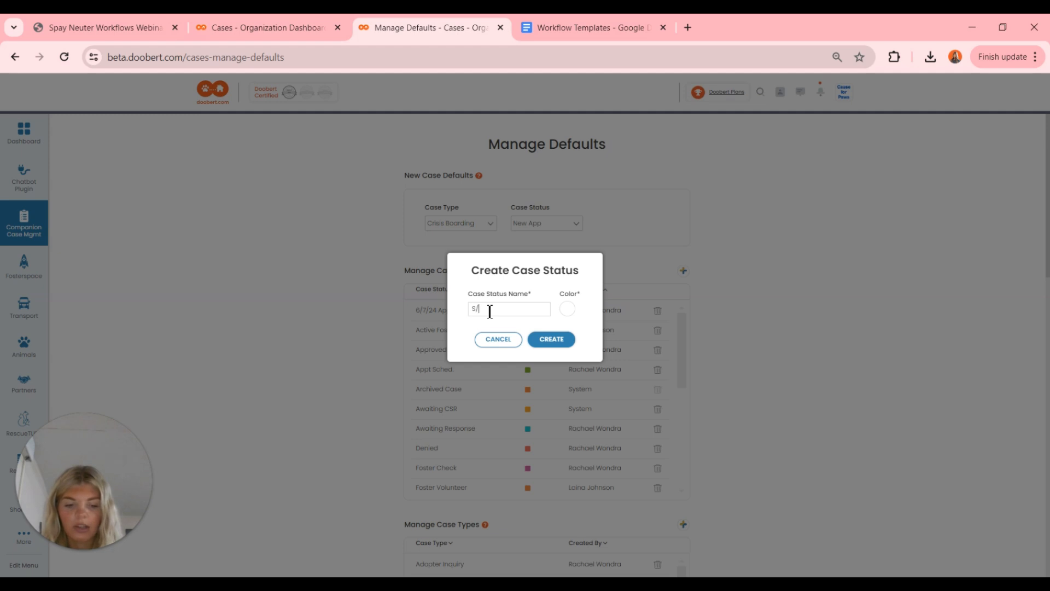
type("N Scheduled")
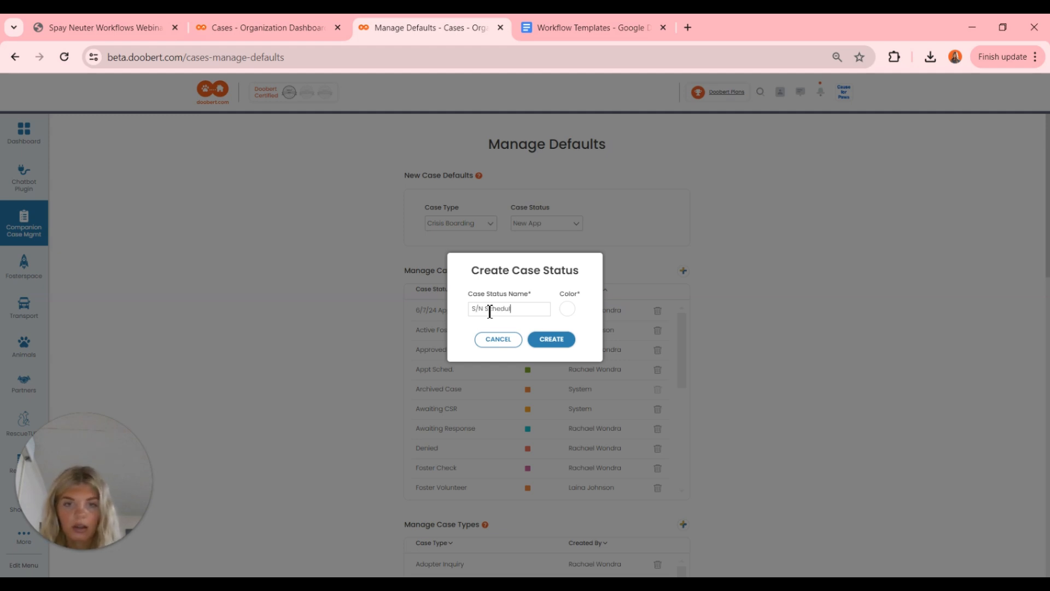
left_click(575, 311)
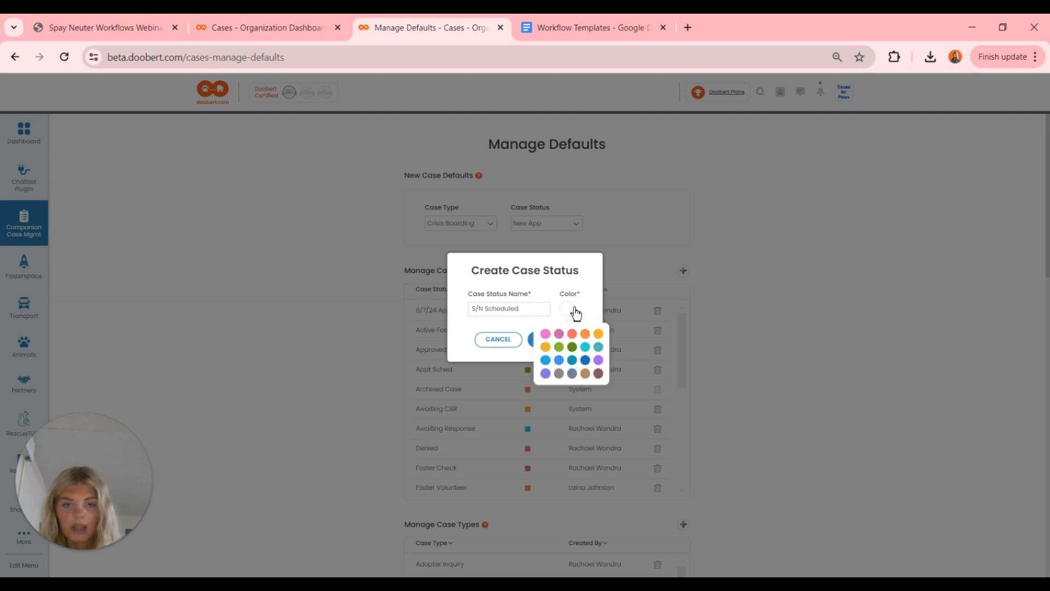
left_click(572, 347)
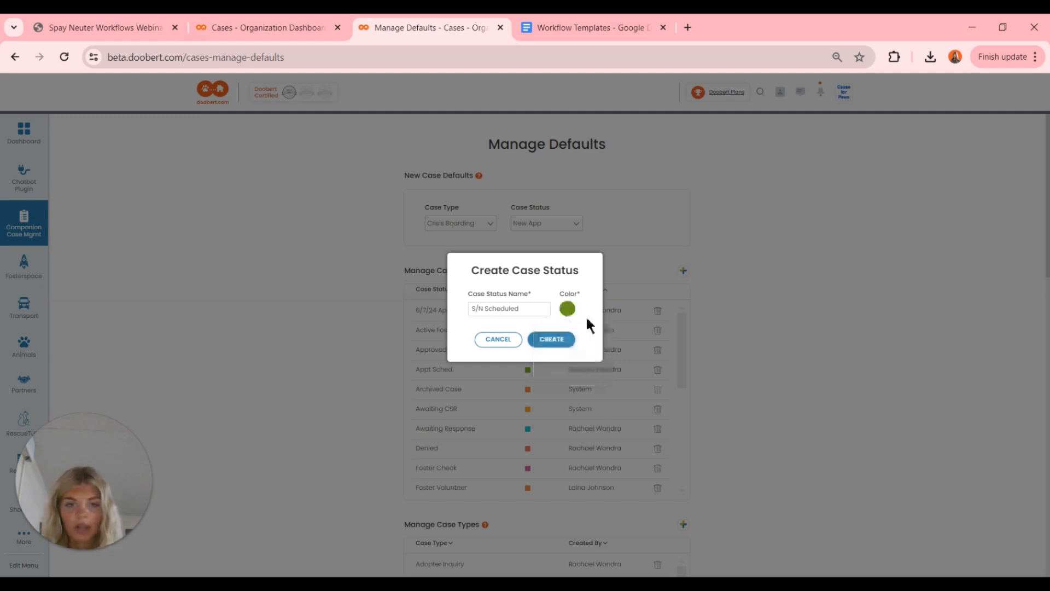
left_click(563, 340)
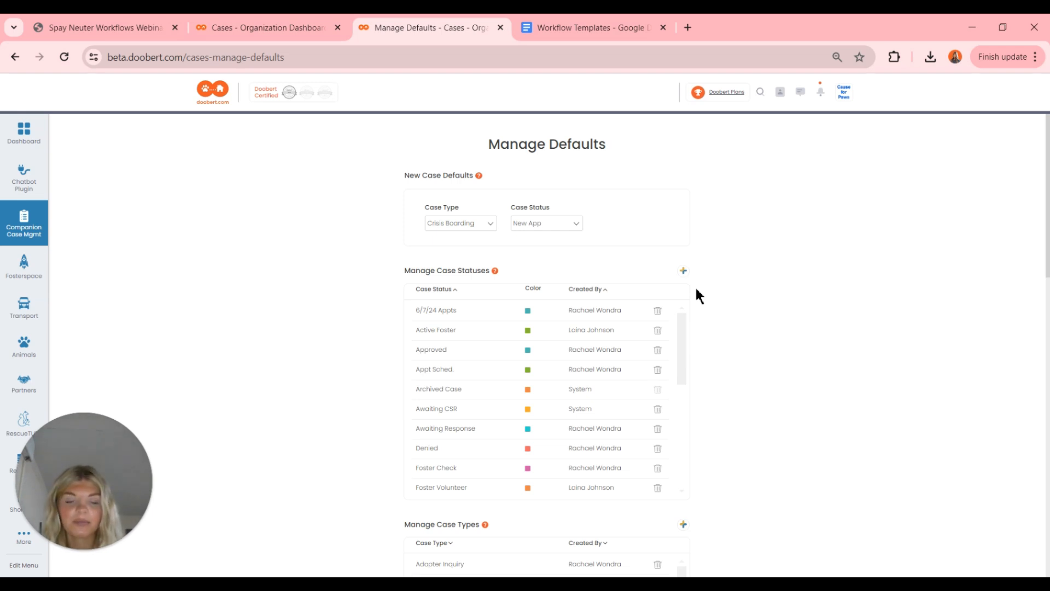
- Add a new case type named 'Spay'
scroll(697, 291, "down", 4)
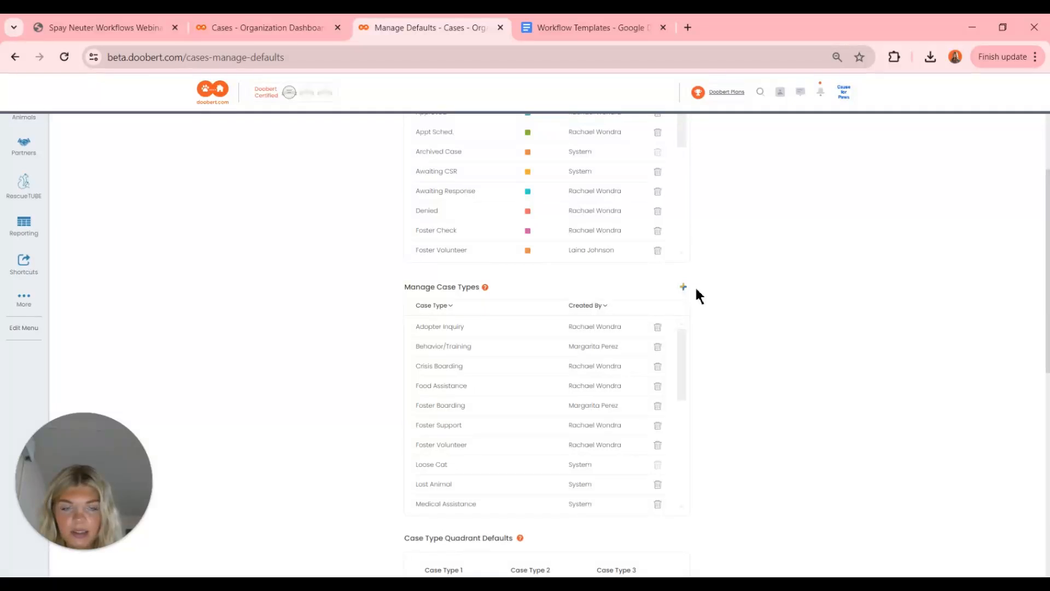
left_click(683, 286)
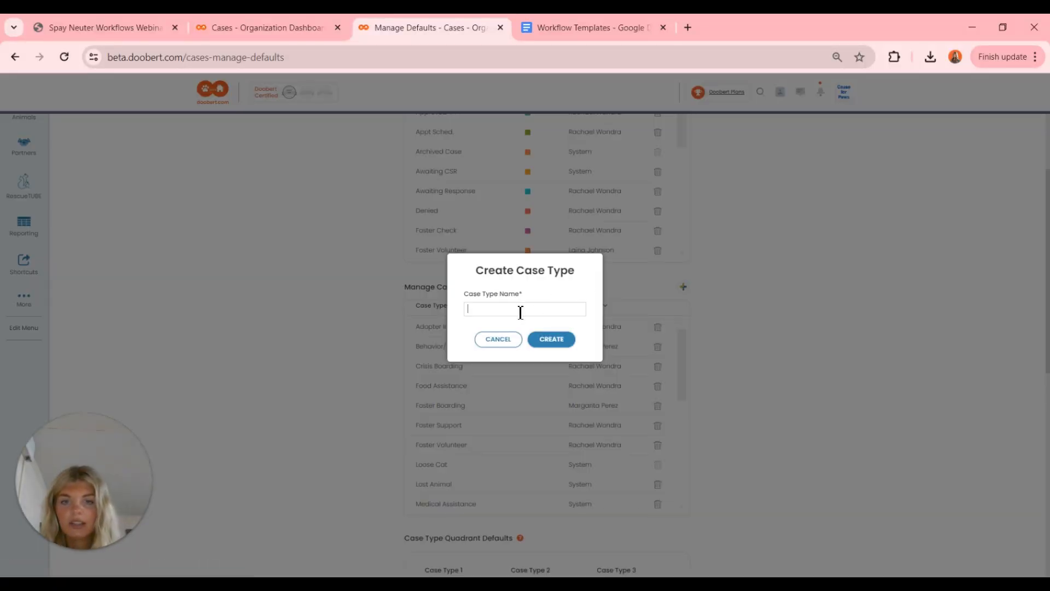
type("Spay")
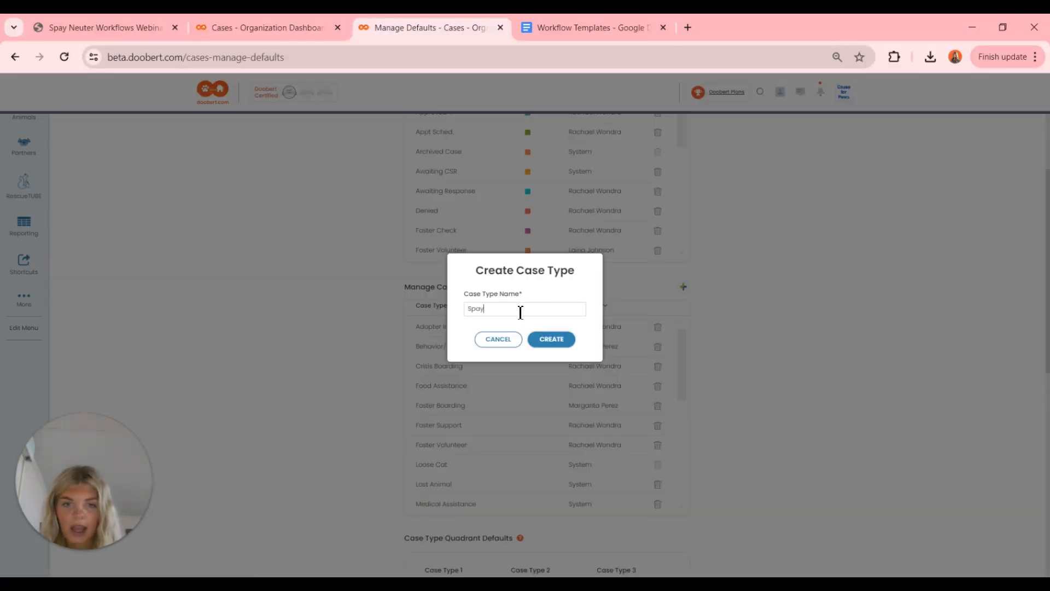
left_click(552, 338)
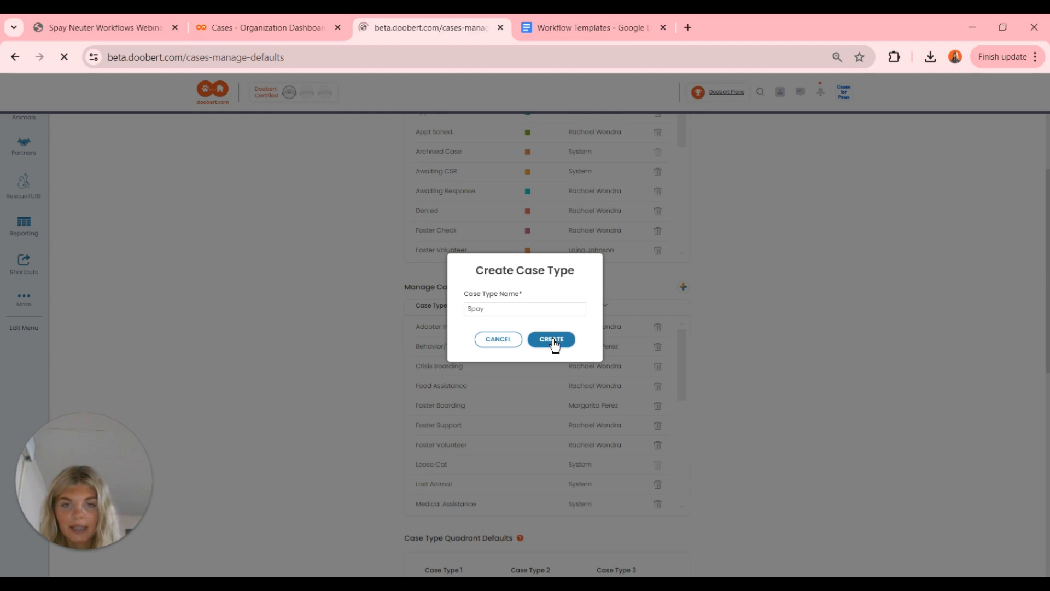
- Add a second case type named 'Neuter'
scroll(552, 344, "down", 3)
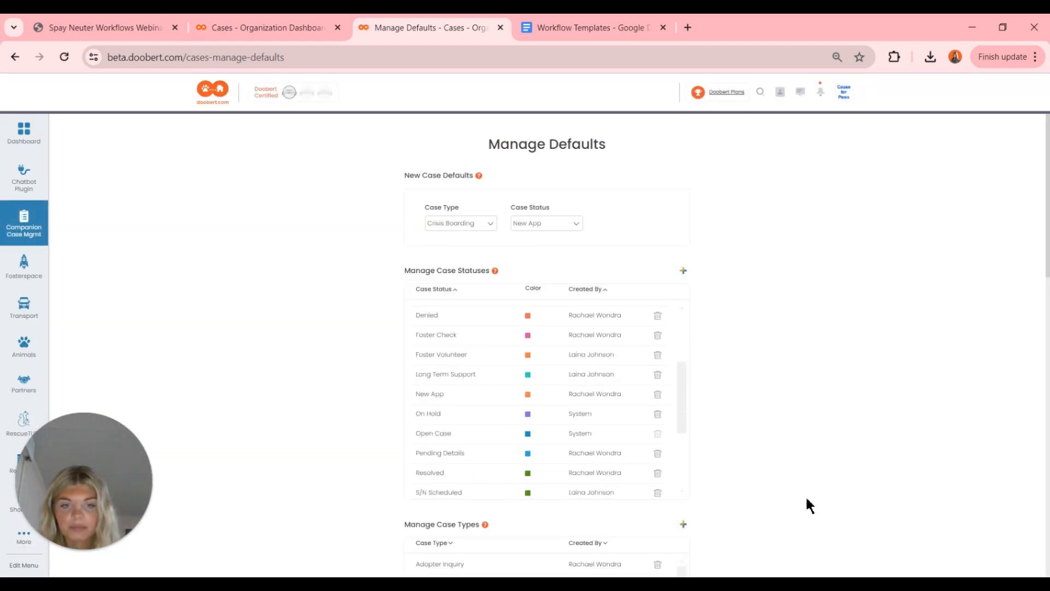
scroll(748, 449, "down", 2)
left_click(685, 439)
left_click(497, 308)
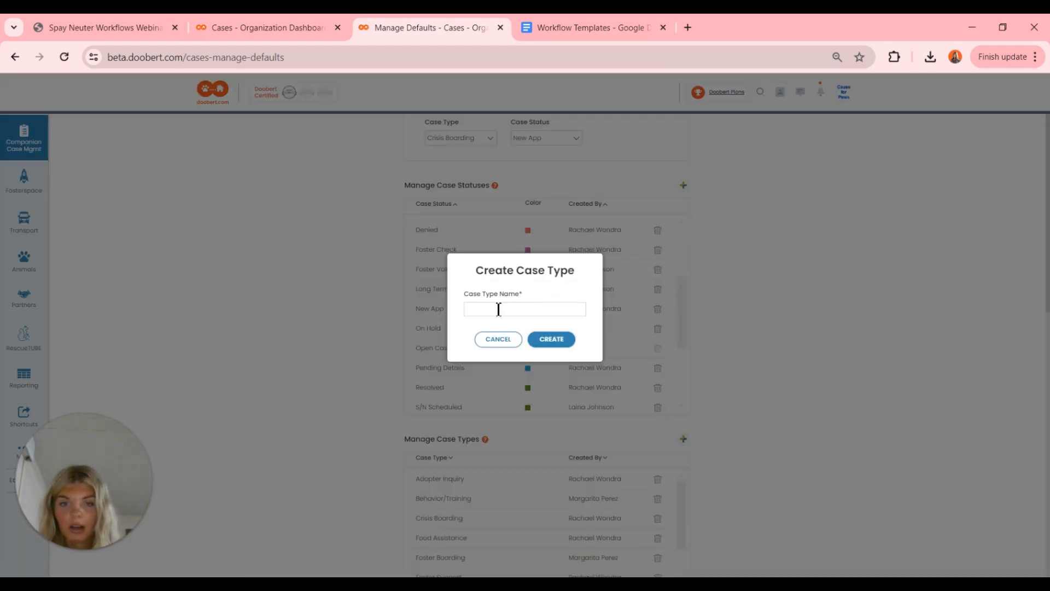
type("Neuter")
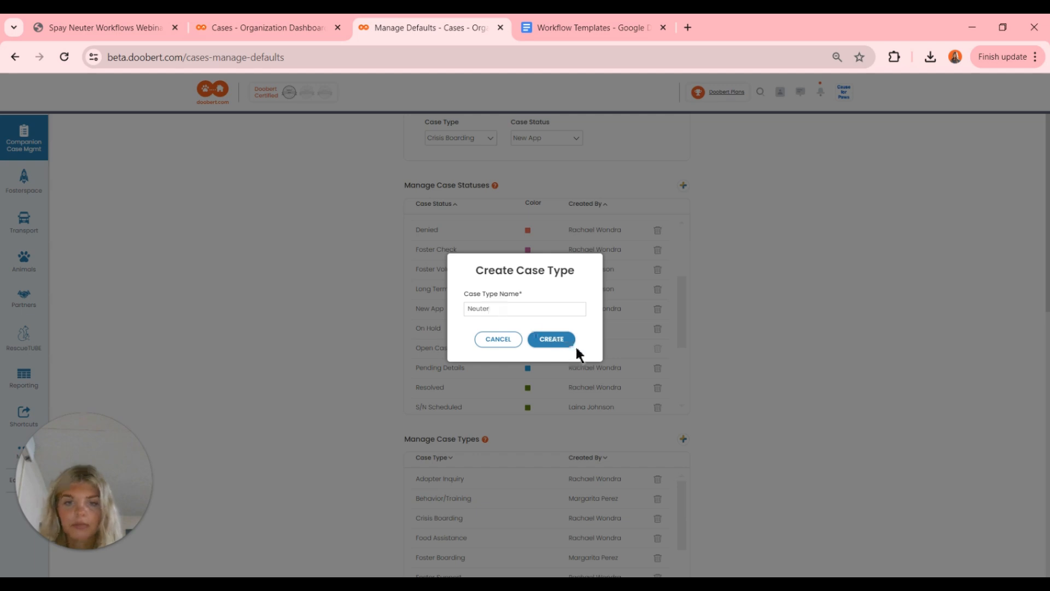
left_click(563, 343)
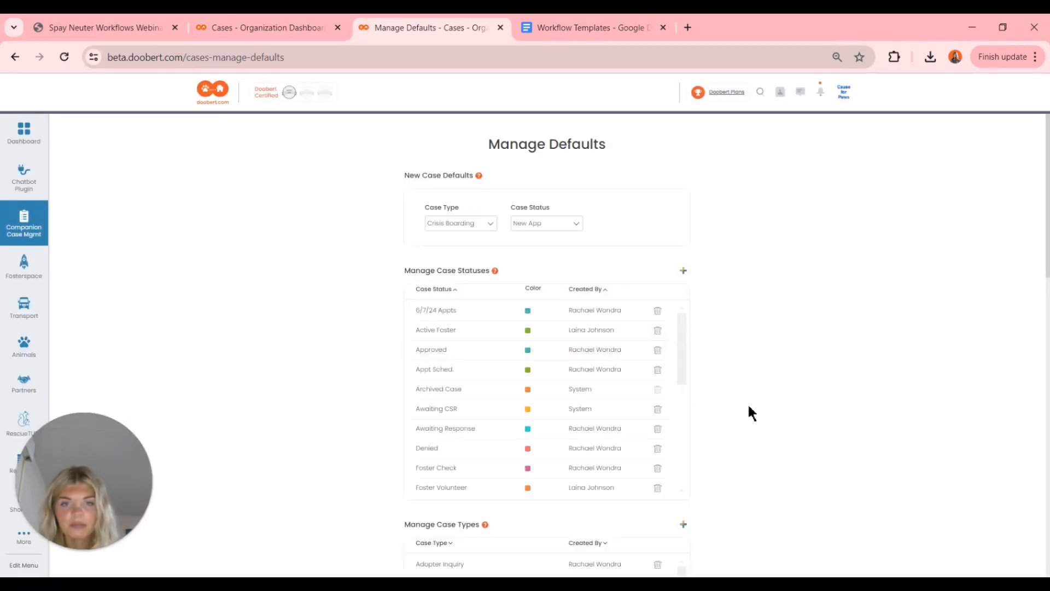
scroll(748, 411, "down", 5)
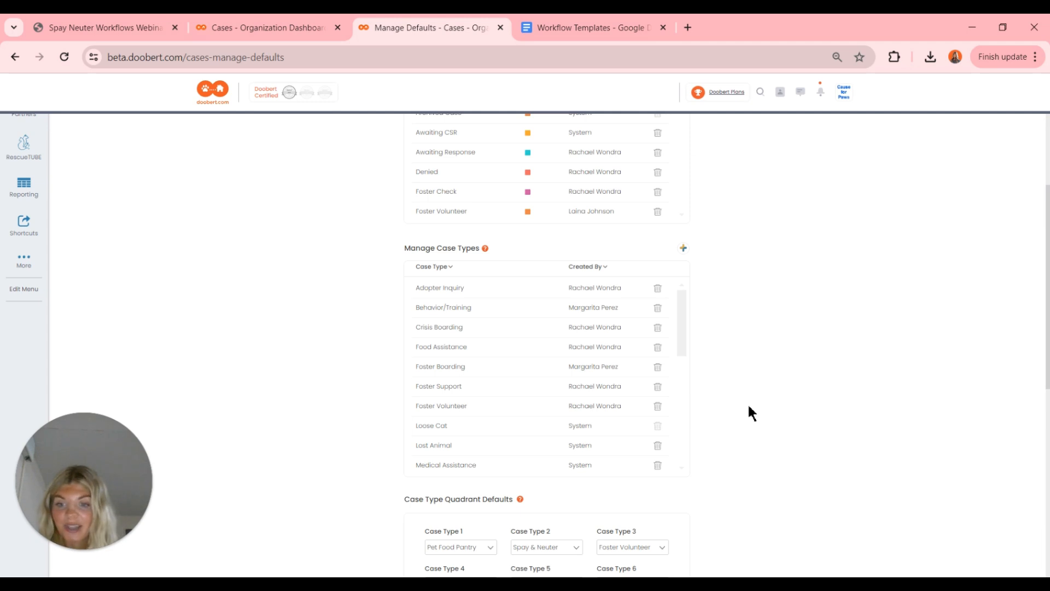
scroll(748, 413, "up", 5)
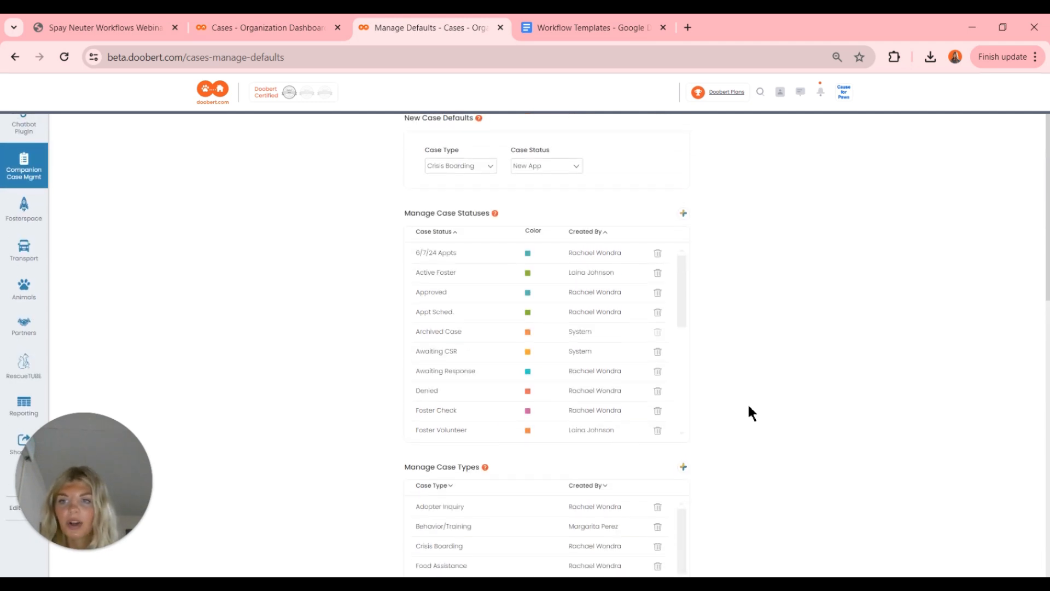
left_click(33, 230)
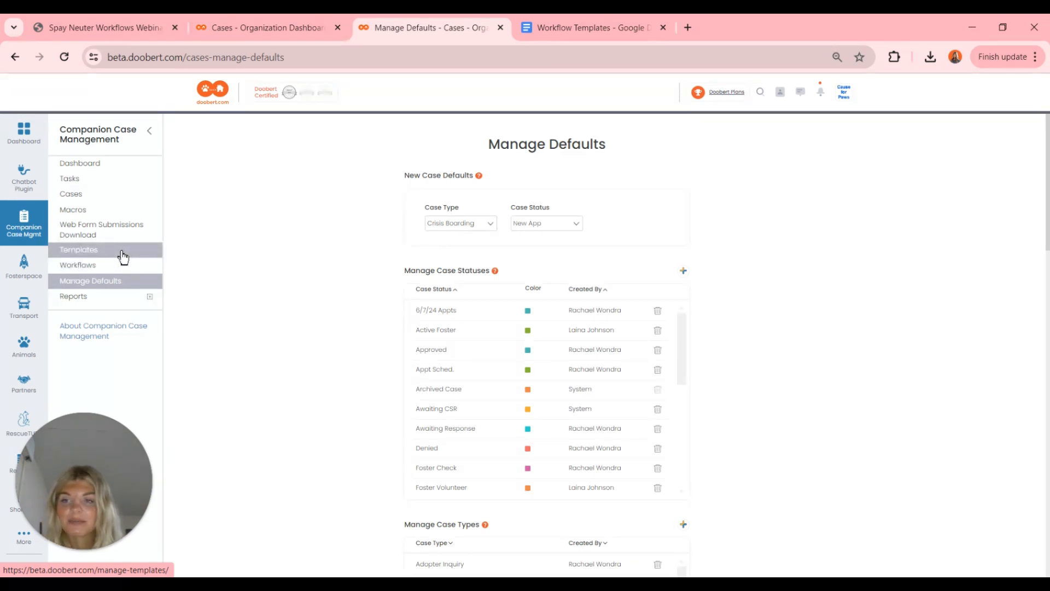
- Create and save an Email template 'Confirm and Waitlist S/N' telling applicants they're waitlisted
left_click(123, 253)
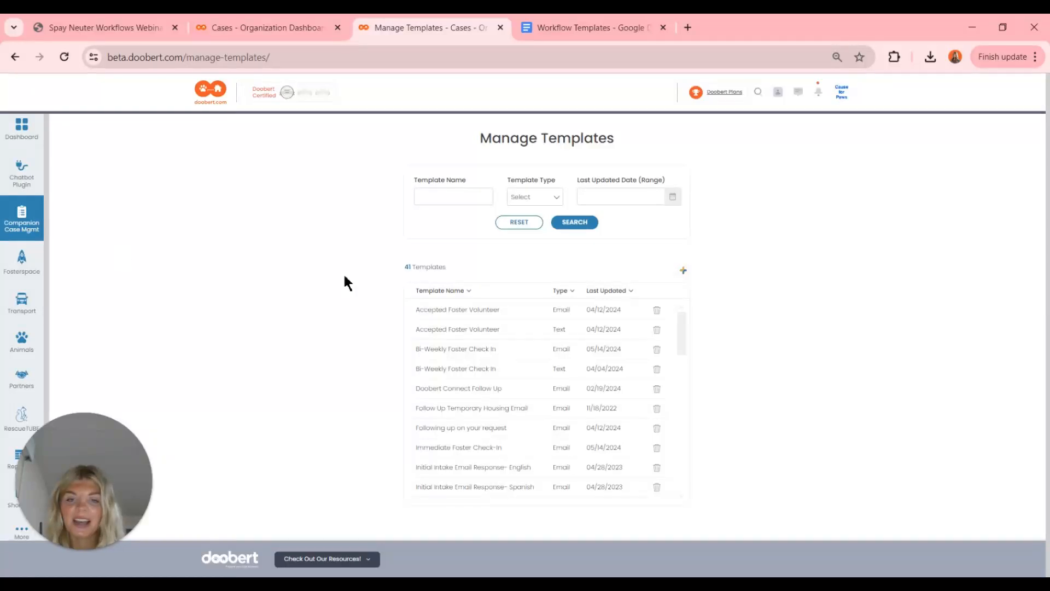
left_click(684, 272)
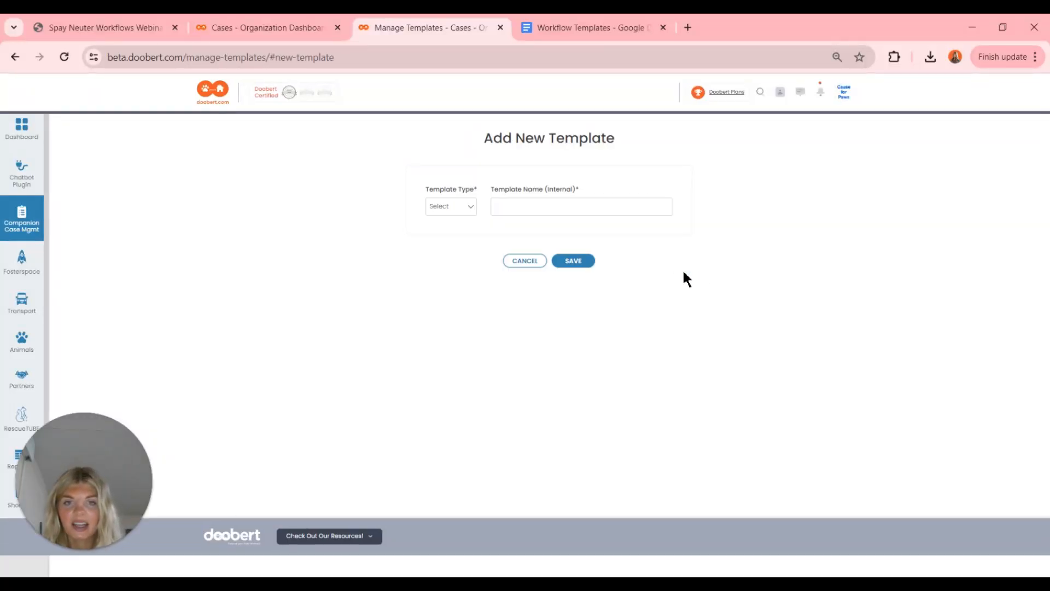
left_click(461, 210)
left_click(454, 231)
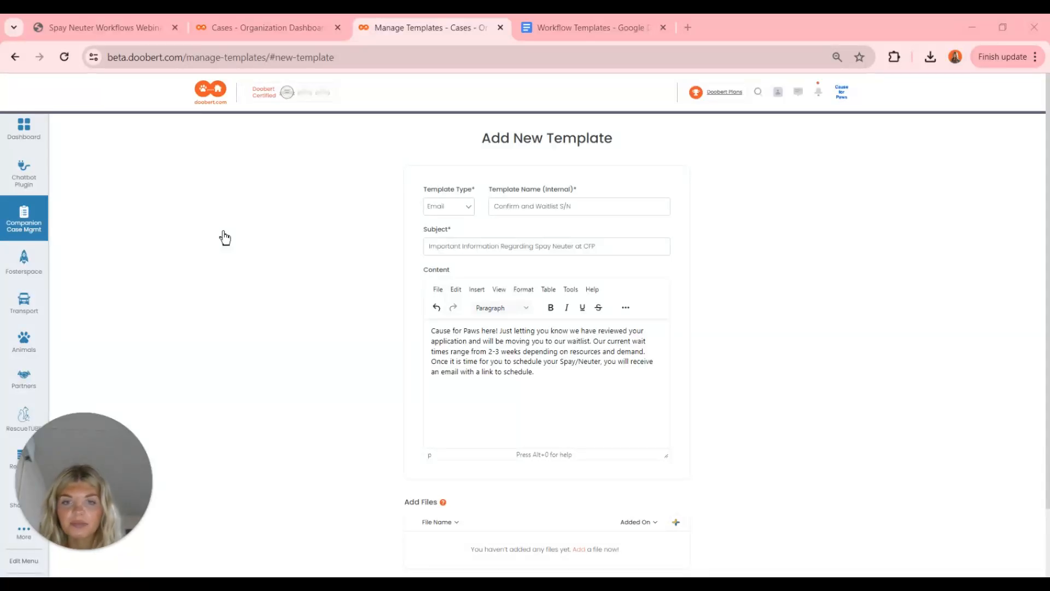
scroll(331, 343, "down", 2)
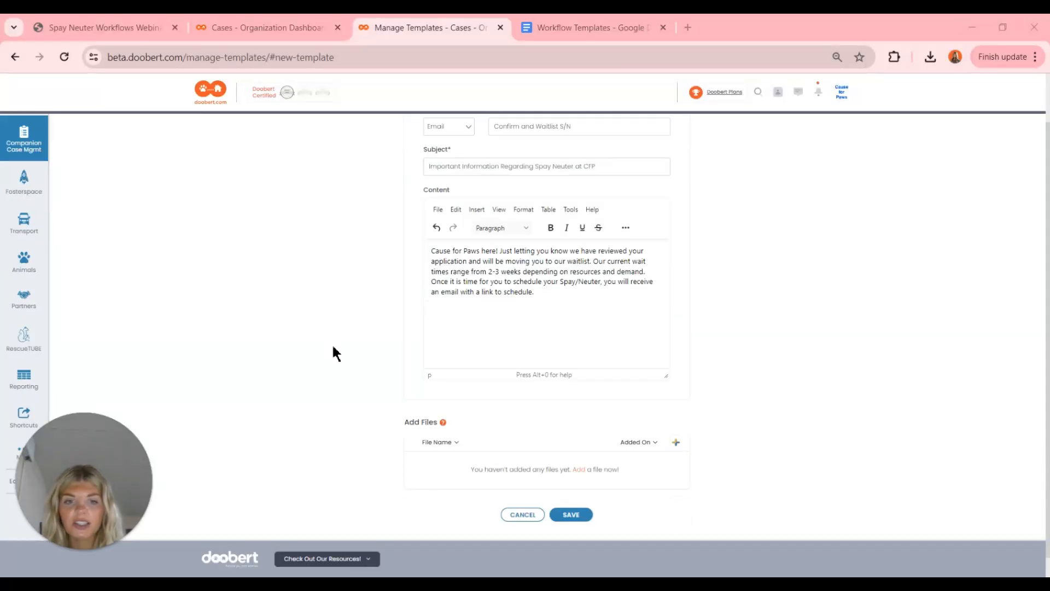
left_click(569, 515)
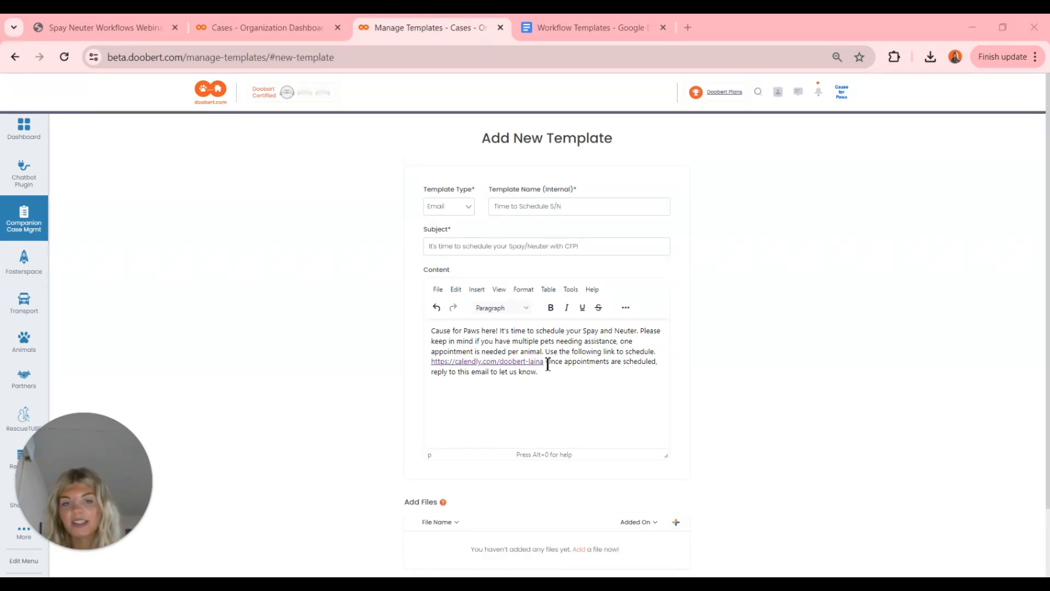
- End the Time to Schedule S/N body with 'Please reply with "Done" when socheduled.'
left_click_drag(547, 364, 556, 377)
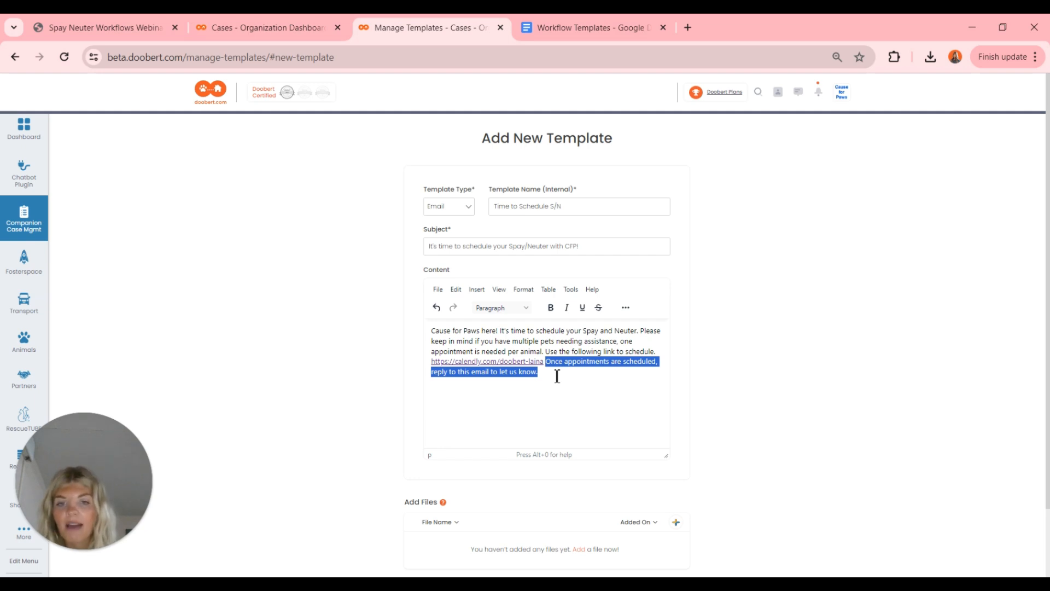
left_click(557, 376)
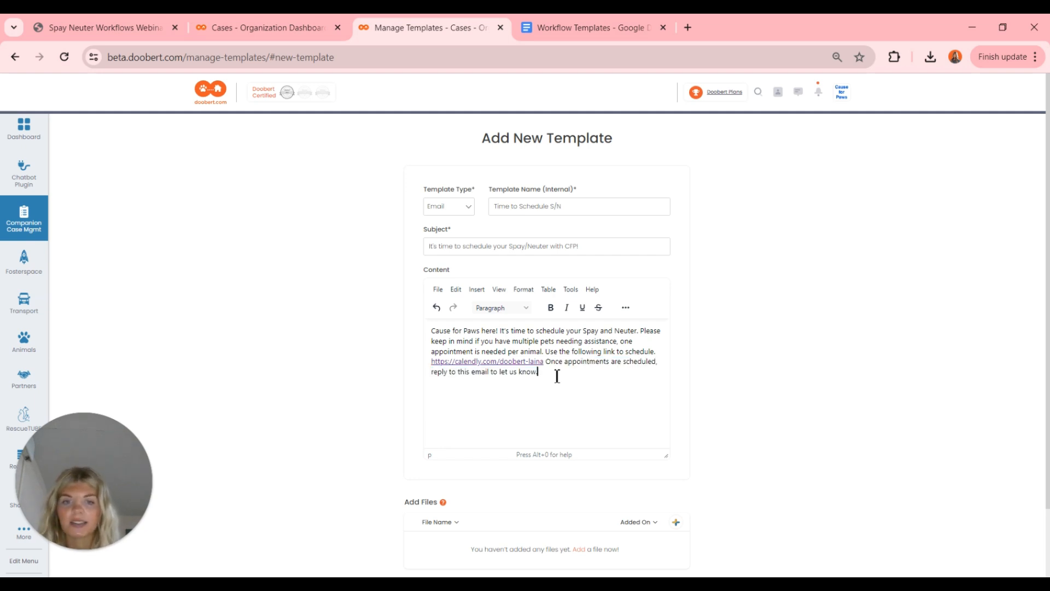
type("Please")
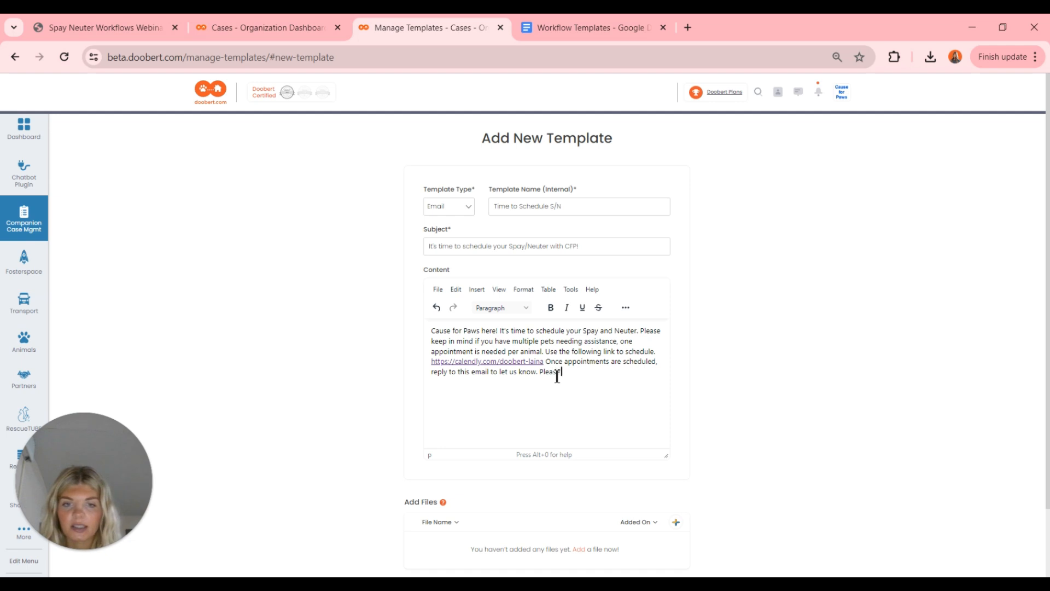
type(" reply with \"Done\"")
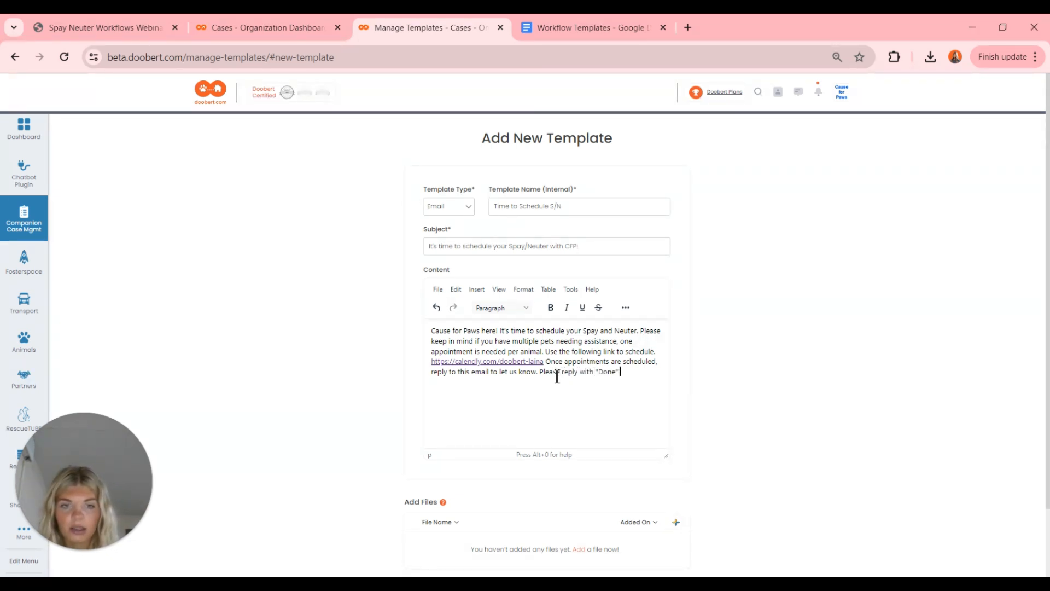
type(" when socheduled")
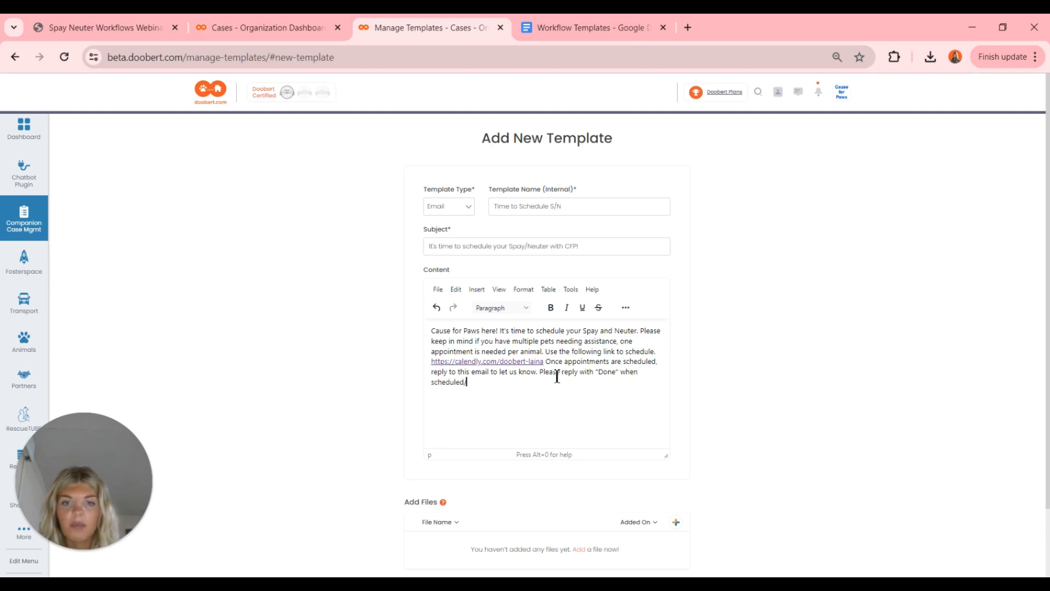
type(".")
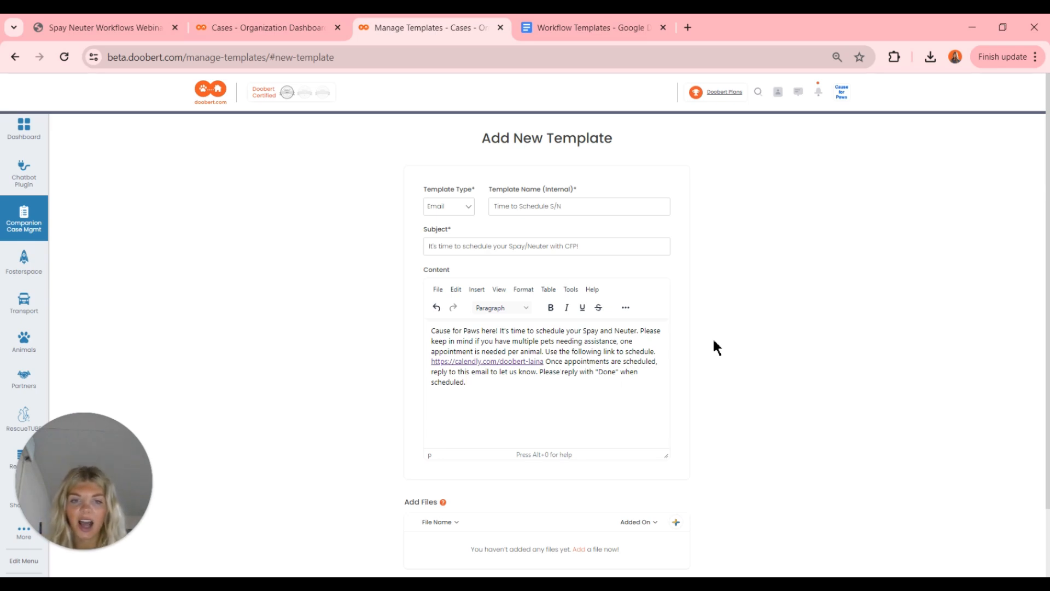
scroll(714, 340, "down", 2)
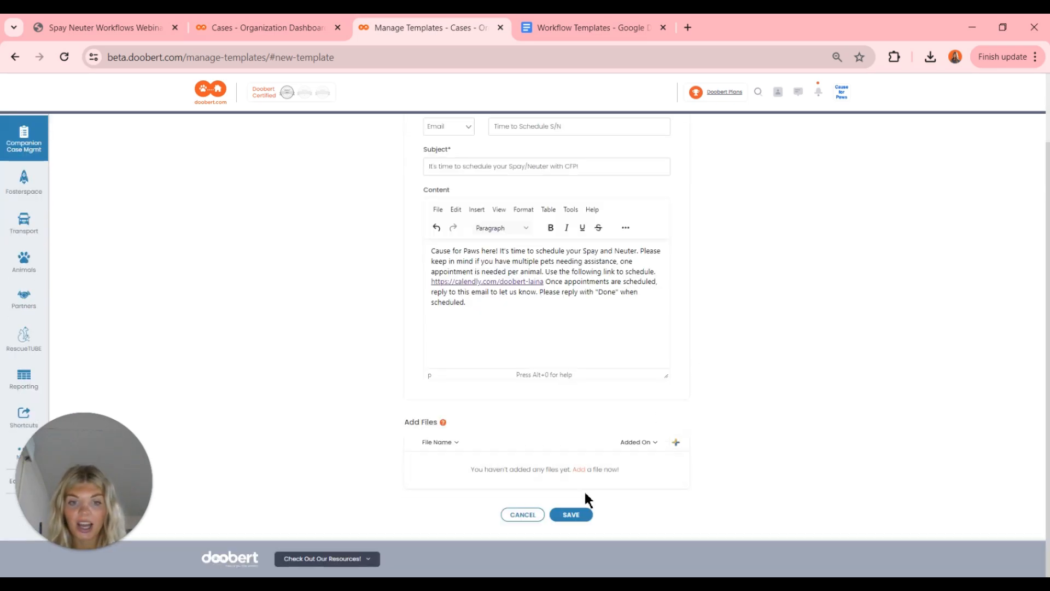
- Save the Time to Schedule S/N template and name the next template 'Scheduling Follow up'
left_click(581, 517)
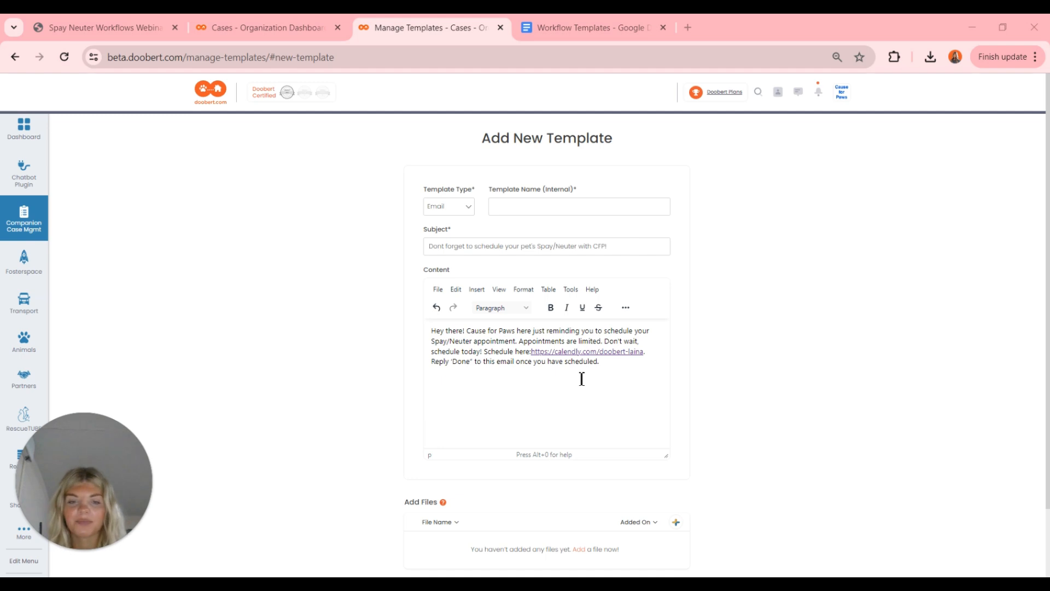
left_click(501, 207)
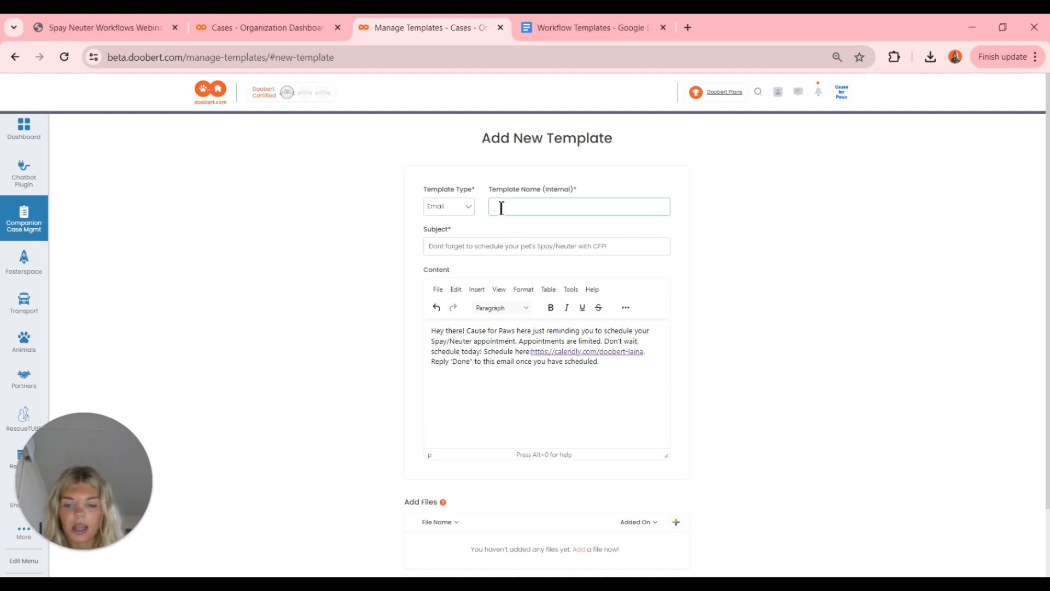
type("Scheduling")
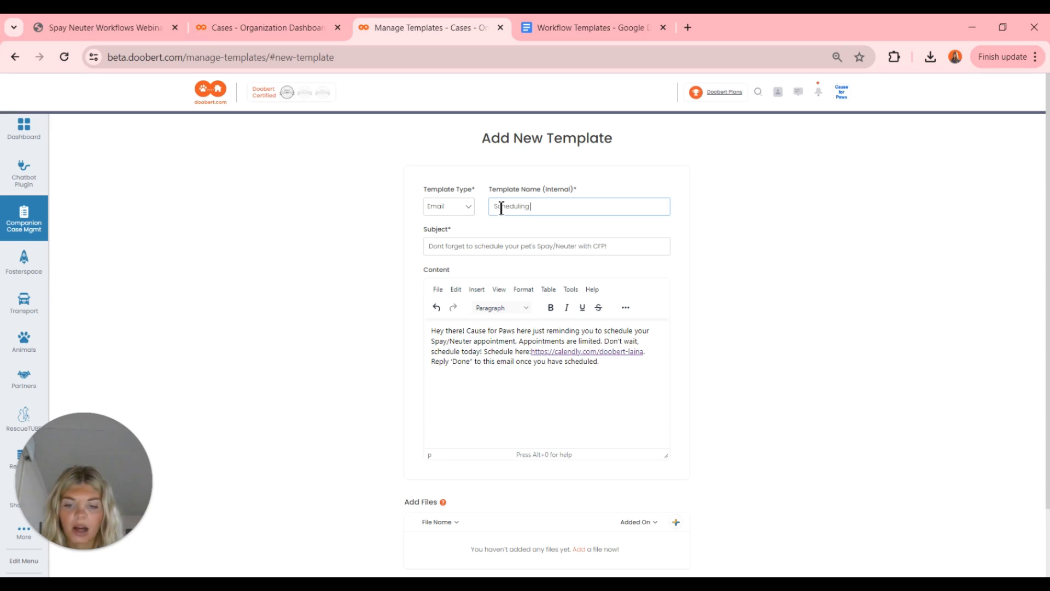
type(" Follow up")
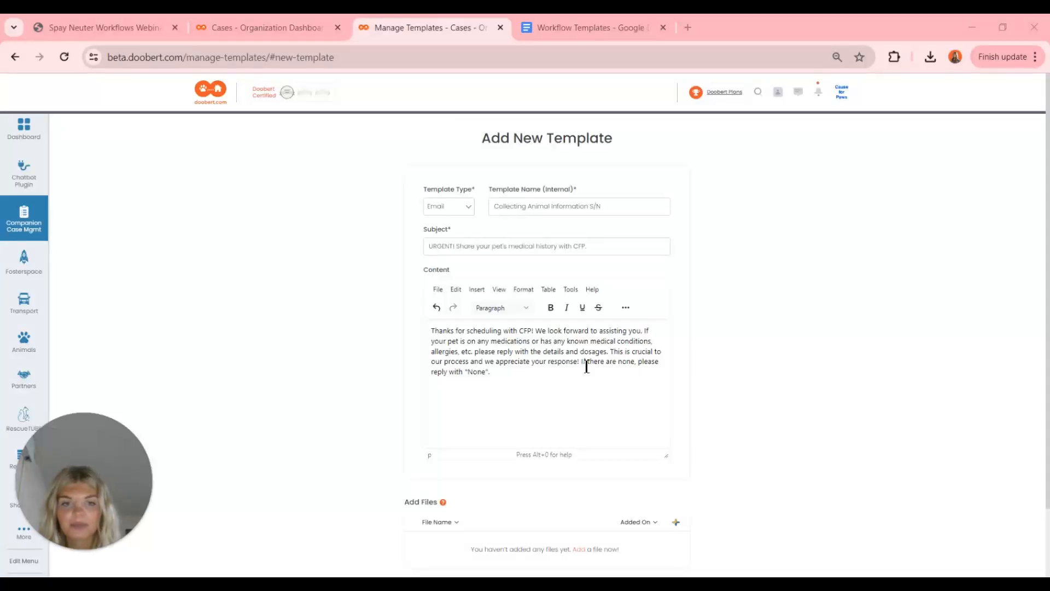
- Scroll down the Add New Template form toward the SAVE button
scroll(587, 366, "down", 1)
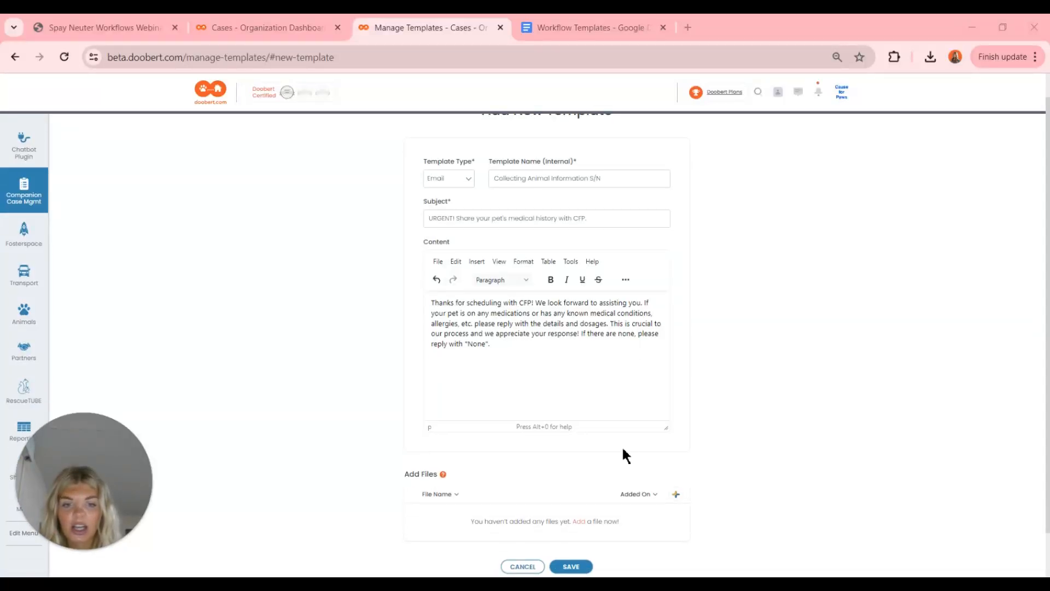
scroll(621, 446, "down", 2)
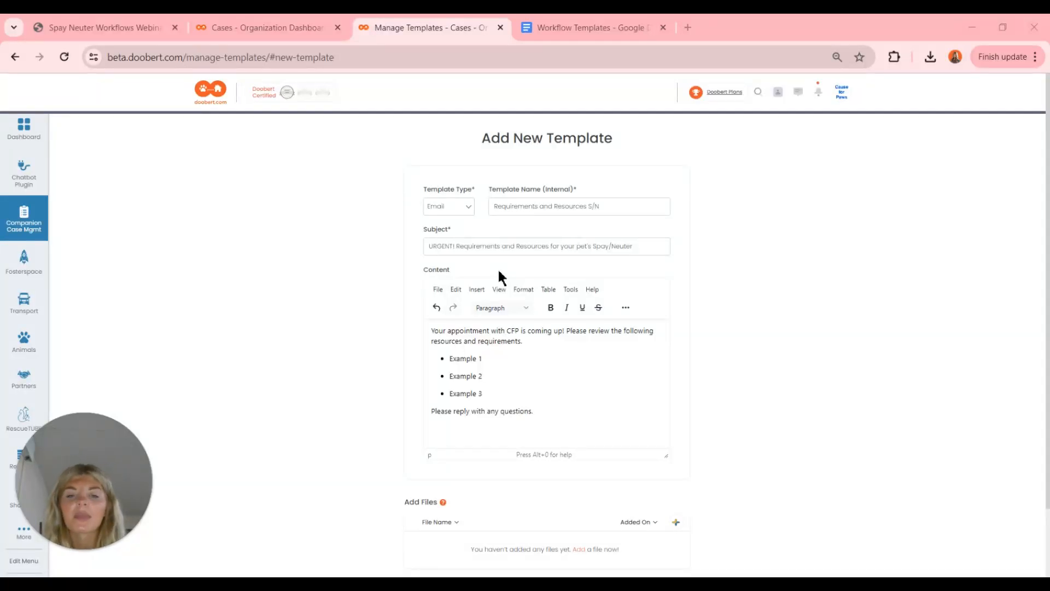
- Scroll down and back up through the Requirements and Resources S/N template form
scroll(498, 275, "down", 1)
scroll(498, 275, "up", 1)
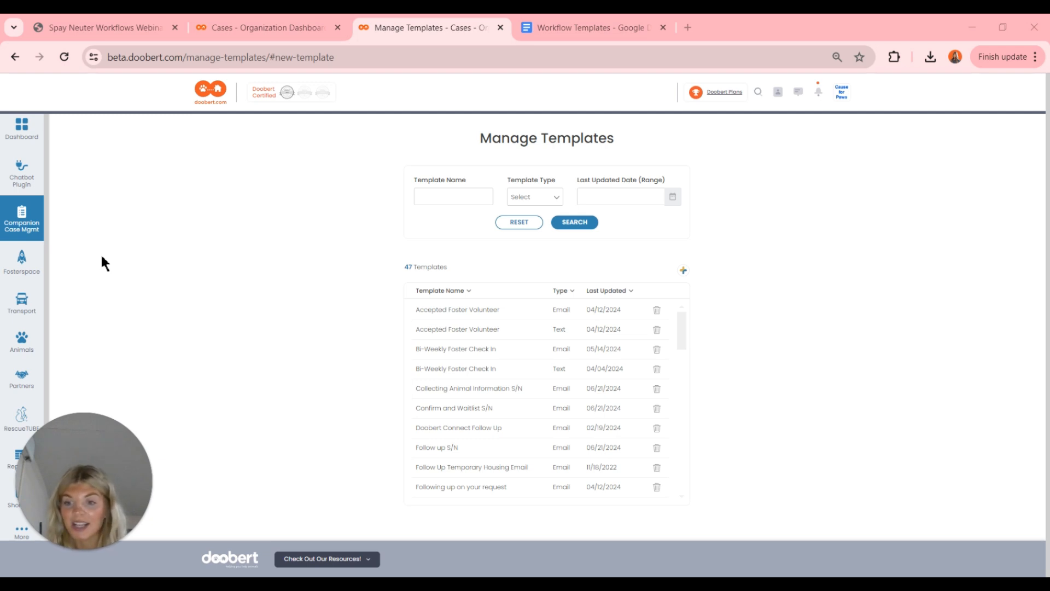
- Create a new workflow under Companion Case Mgmt > Workflows named 'Waitlisted S/N Webinar Workflow'
left_click(32, 224)
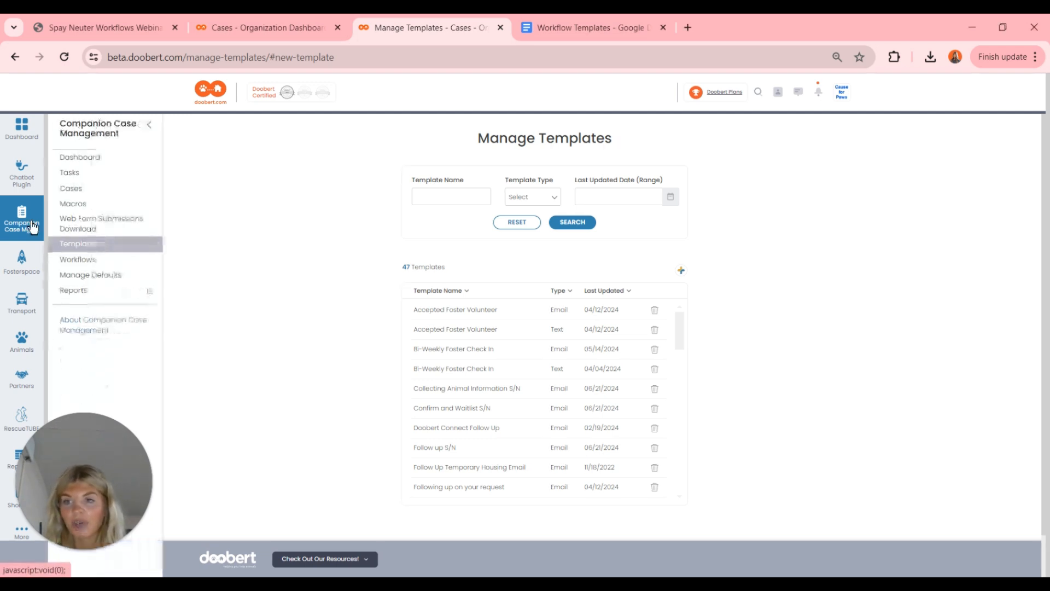
left_click(128, 262)
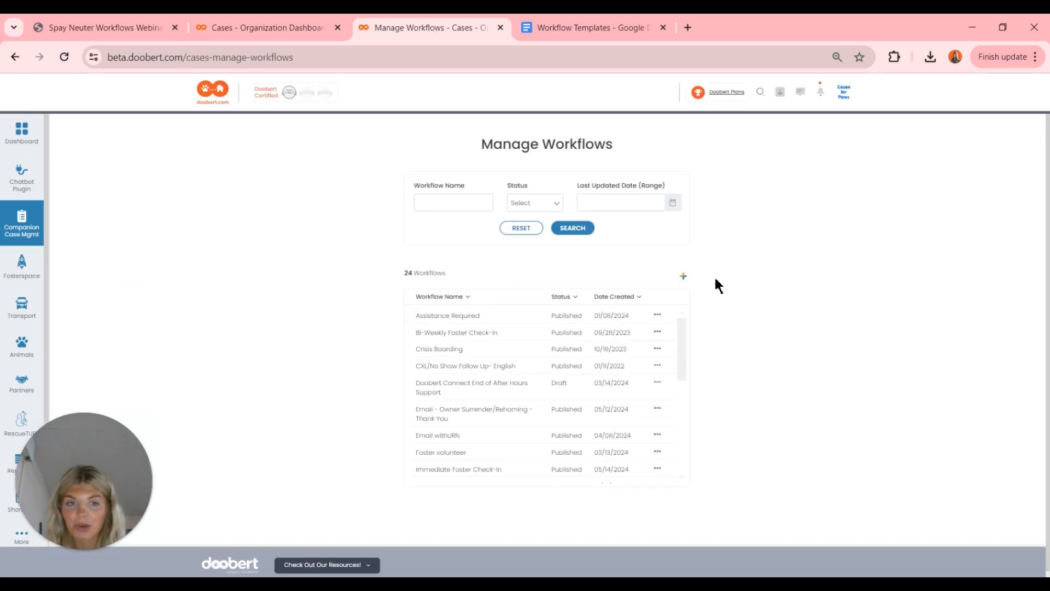
left_click(683, 277)
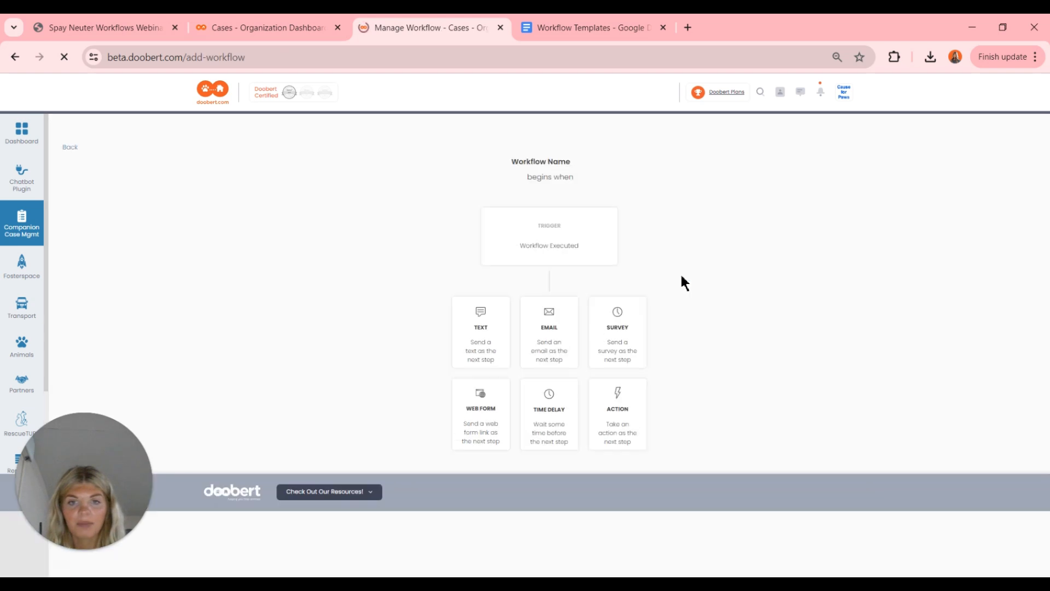
left_click(581, 164)
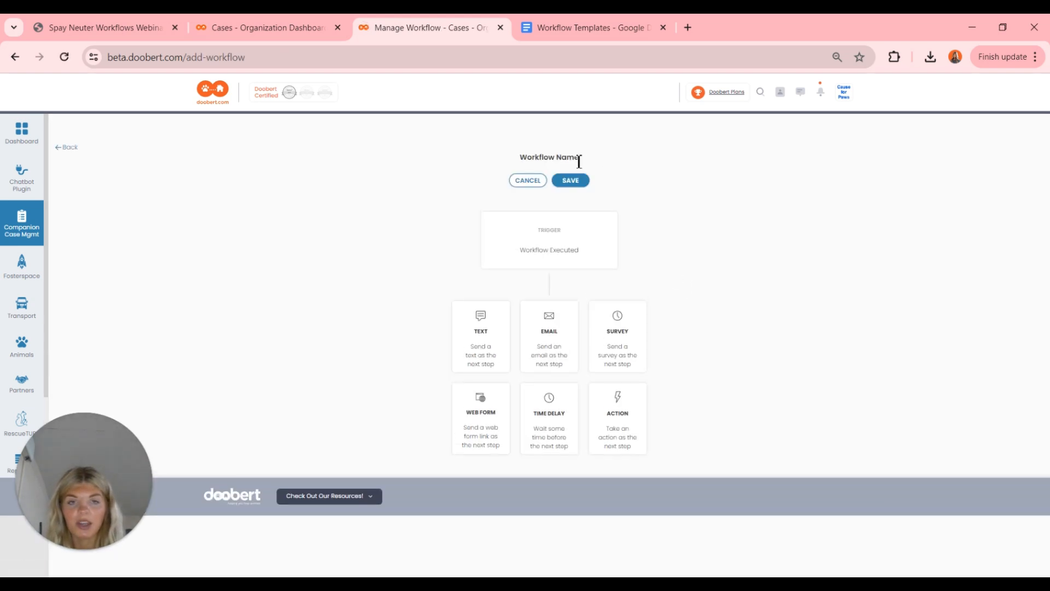
triple_click(579, 159)
type("W")
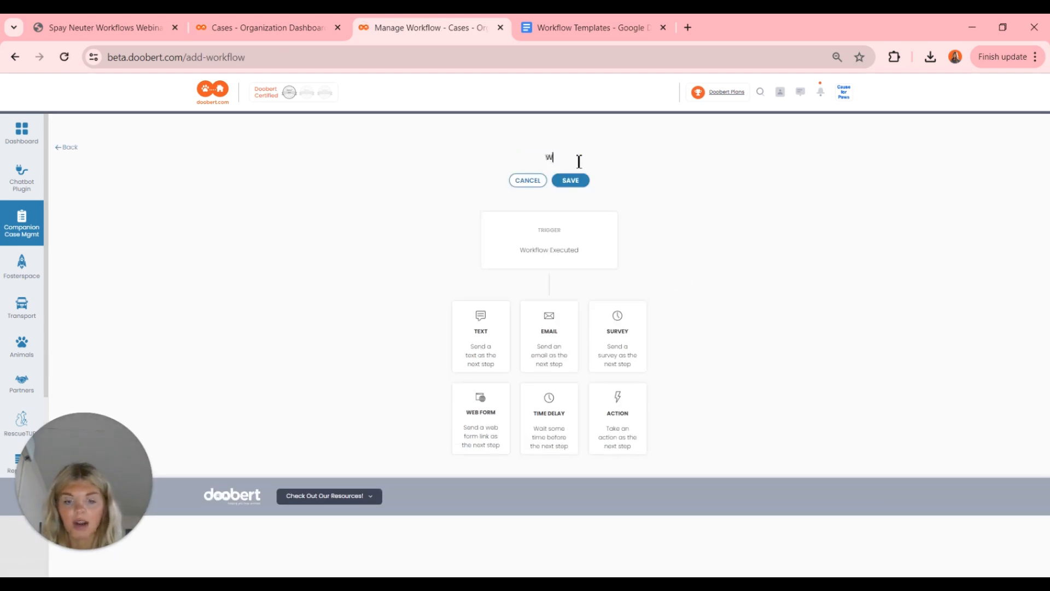
type("aitlisted ")
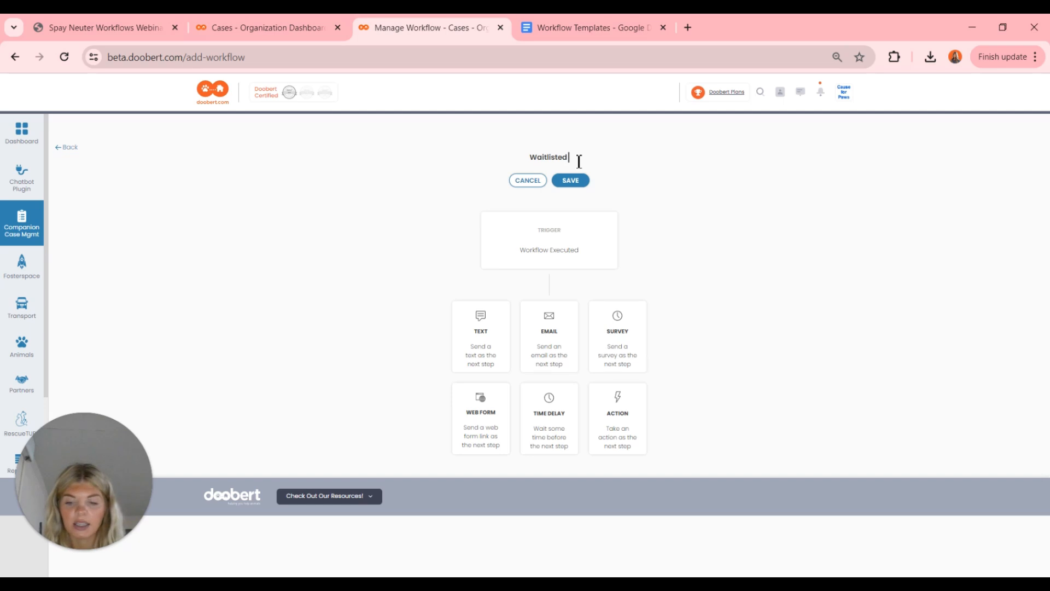
type("S/N W")
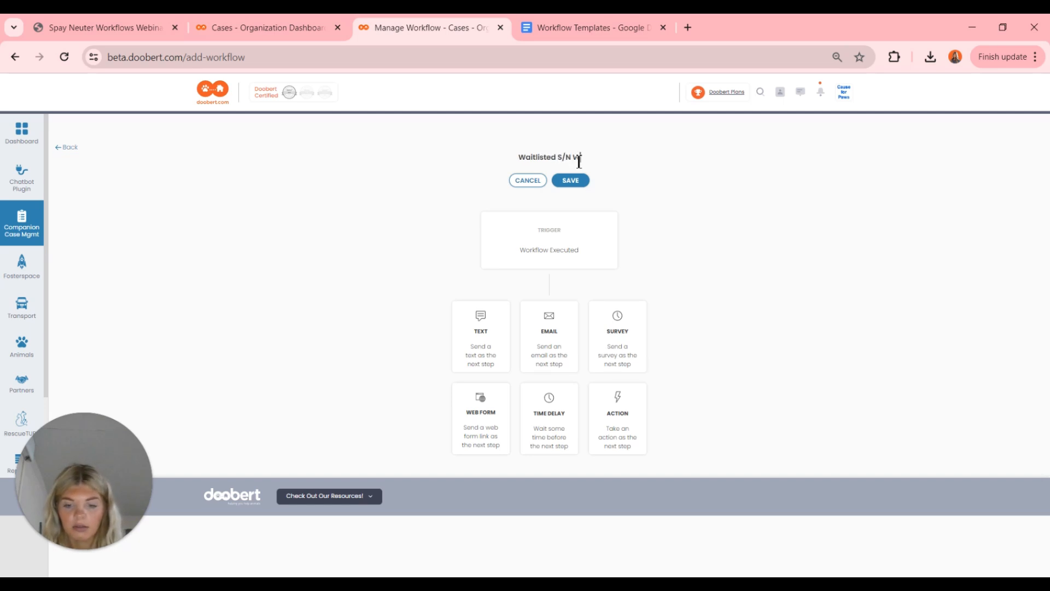
type("ebinar Workflow")
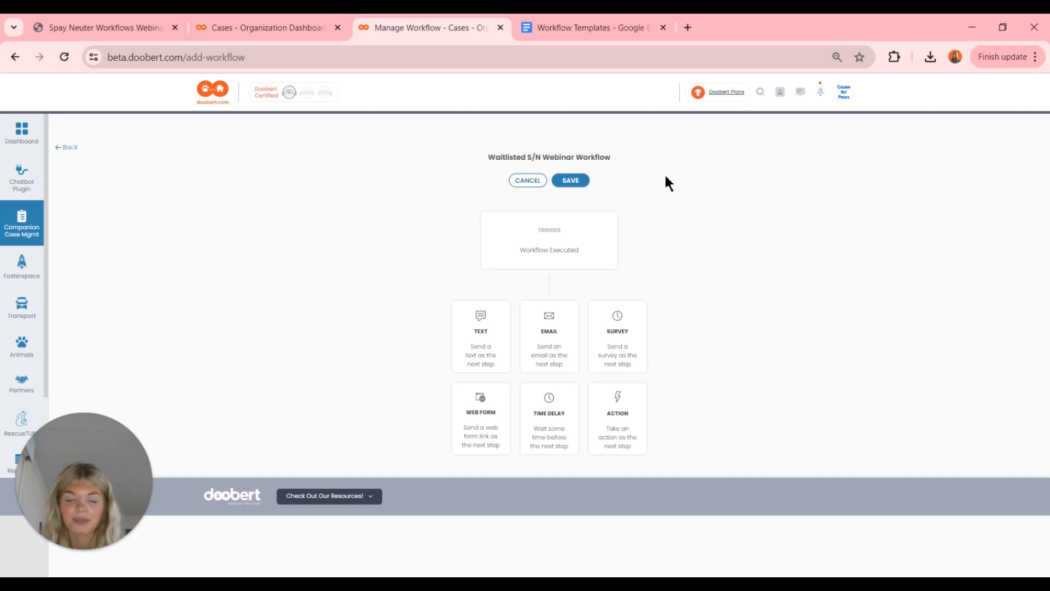
- Save the workflow name and add a Send Email step using the Confirm and Waitlist S/N template
left_click(570, 180)
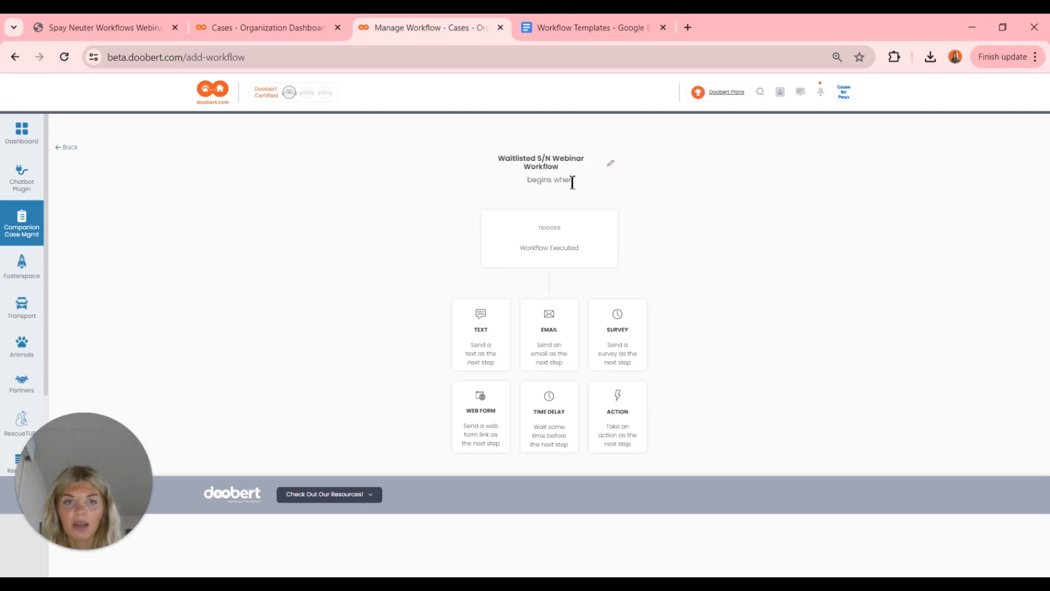
left_click(547, 352)
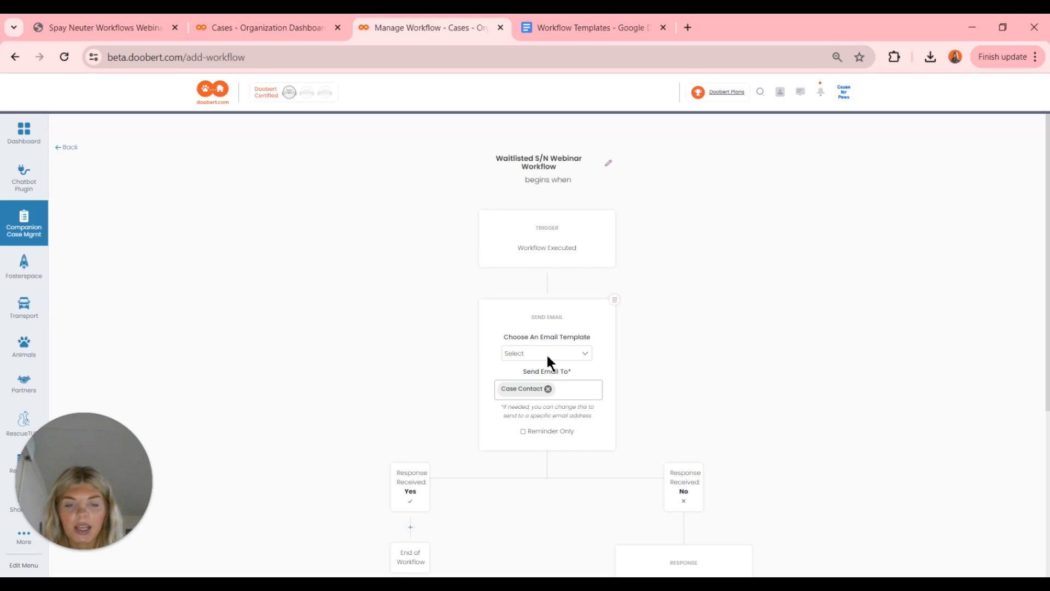
left_click(548, 357)
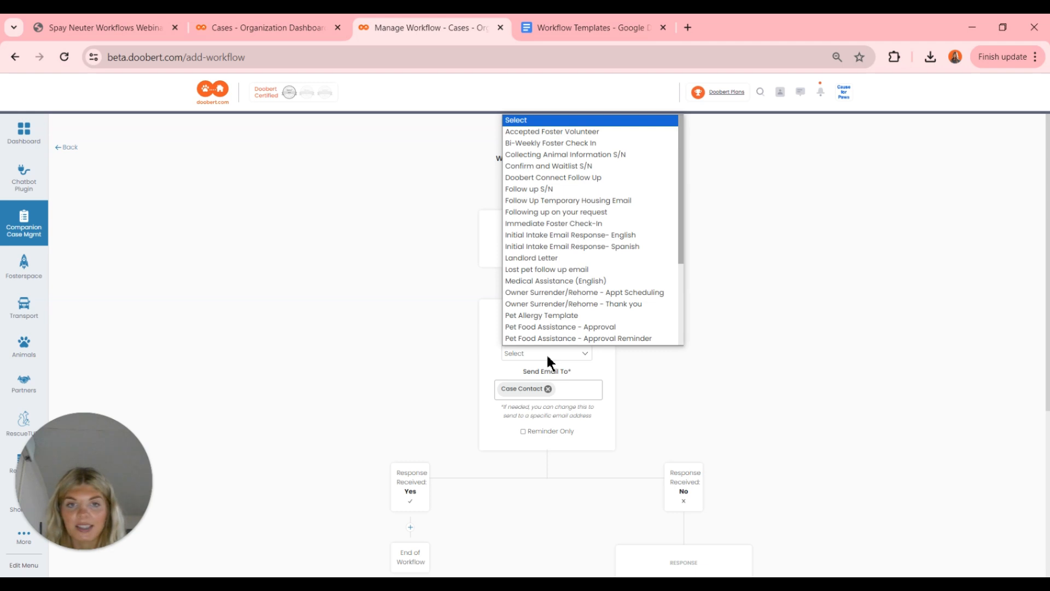
left_click(609, 166)
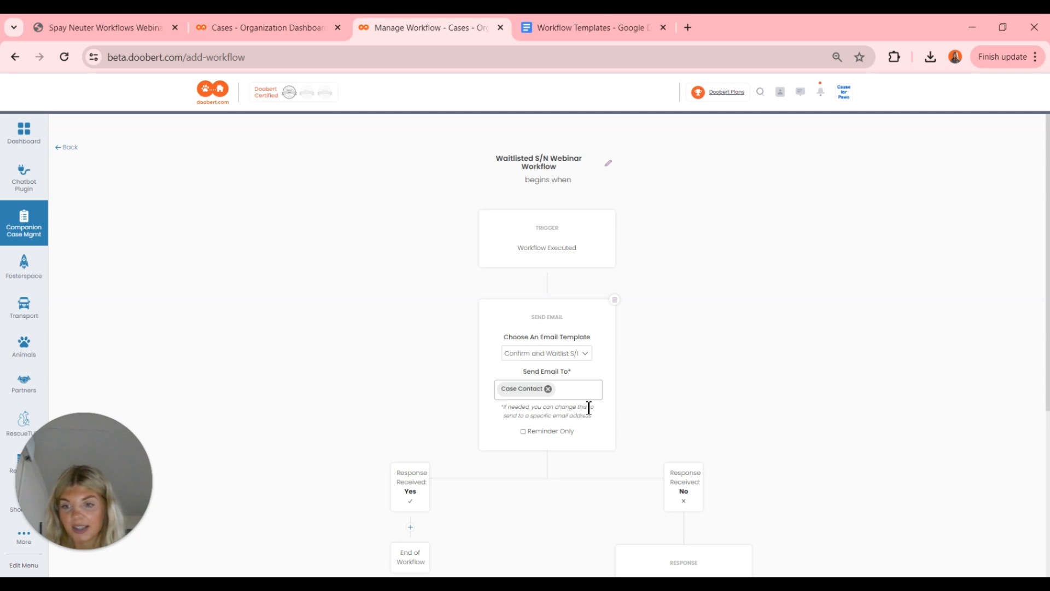
scroll(588, 408, "down", 3)
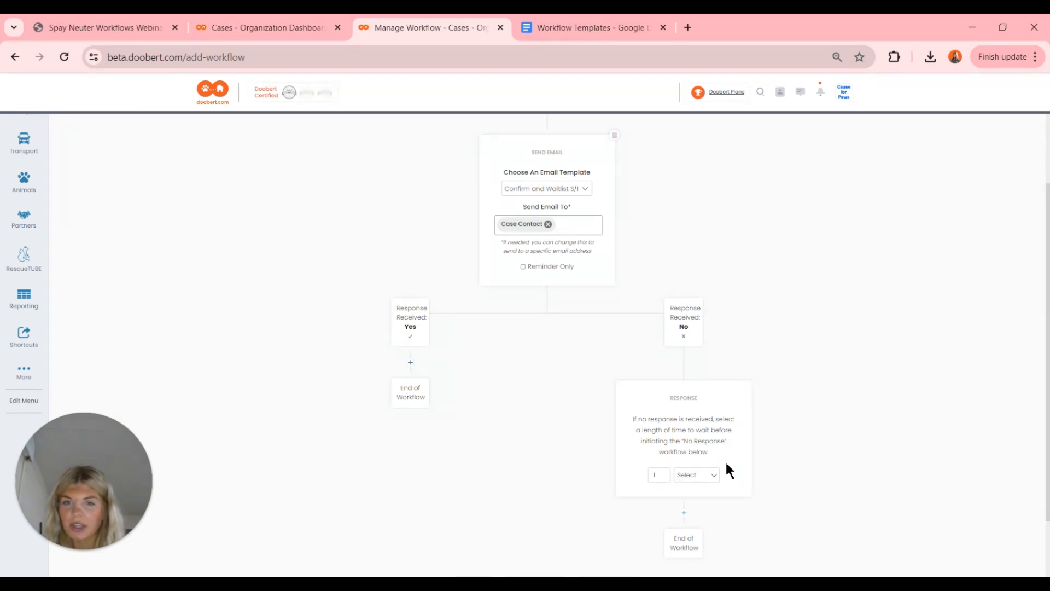
- Add an action to the Yes branch that sets the case status to S/N Waitlist
left_click(411, 363)
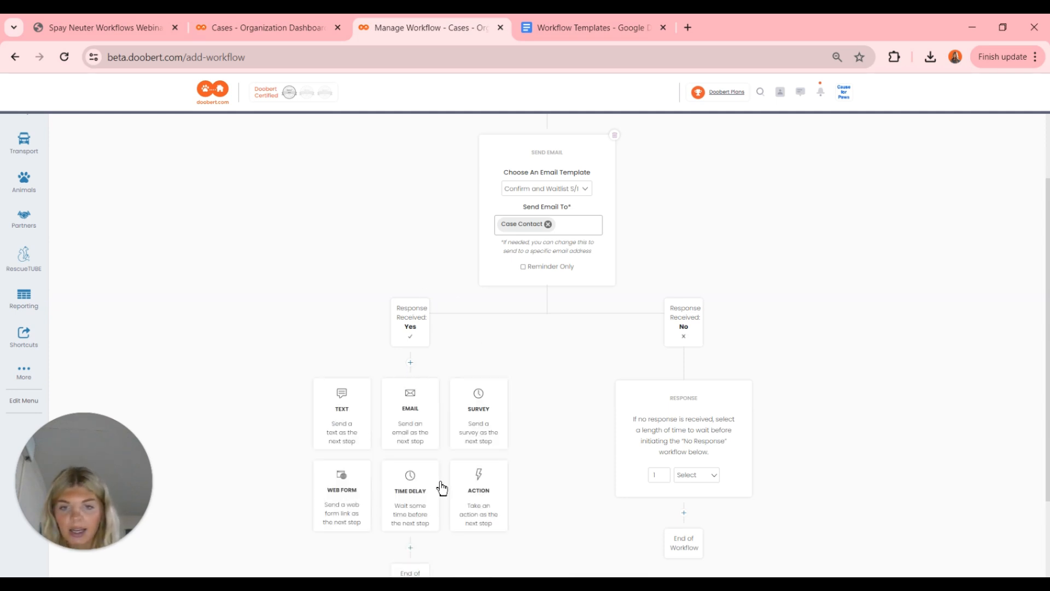
scroll(442, 488, "down", 1)
left_click(470, 474)
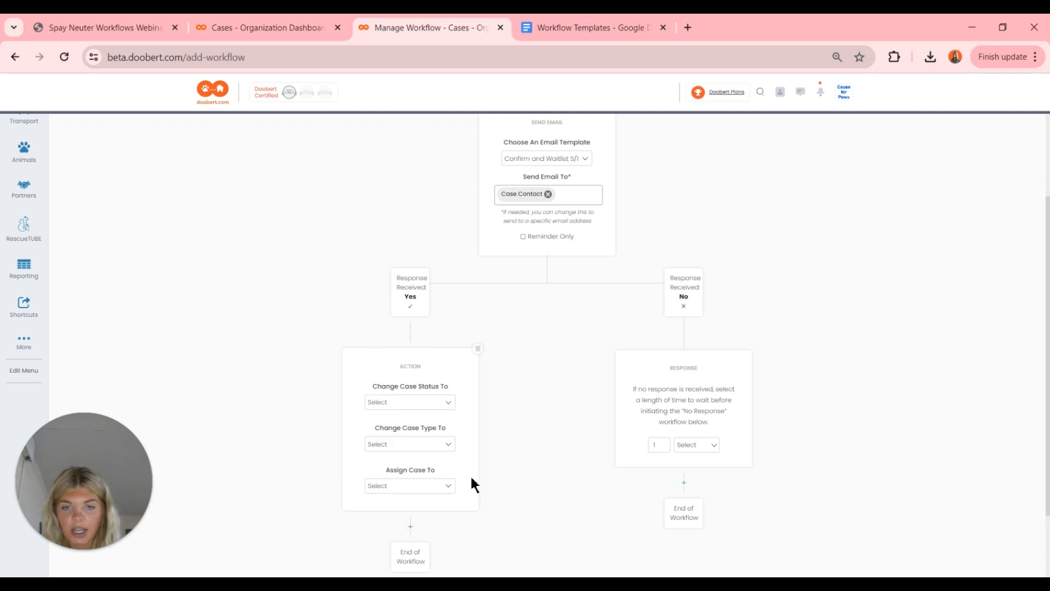
left_click(430, 403)
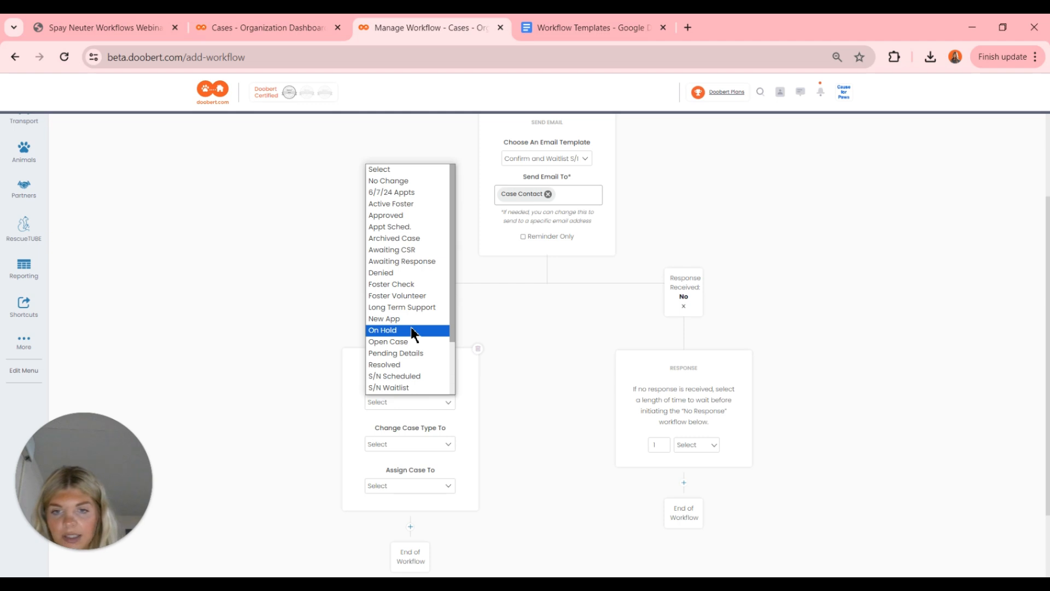
scroll(411, 329, "down", 1)
left_click(411, 365)
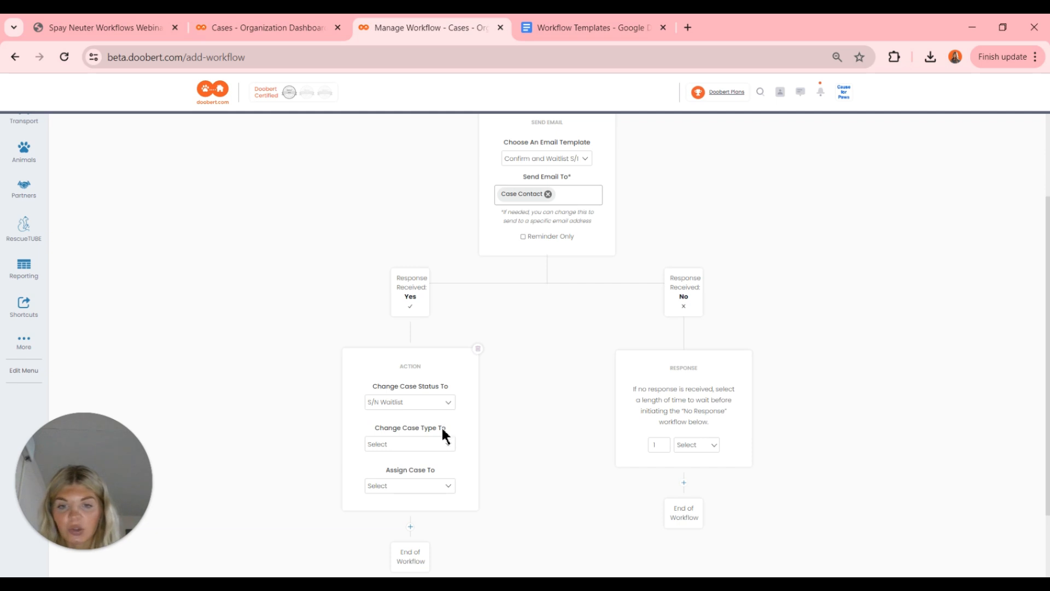
- Keep the Yes-branch case type at No Change, assign a staff member, and pick the wait unit
left_click(436, 445)
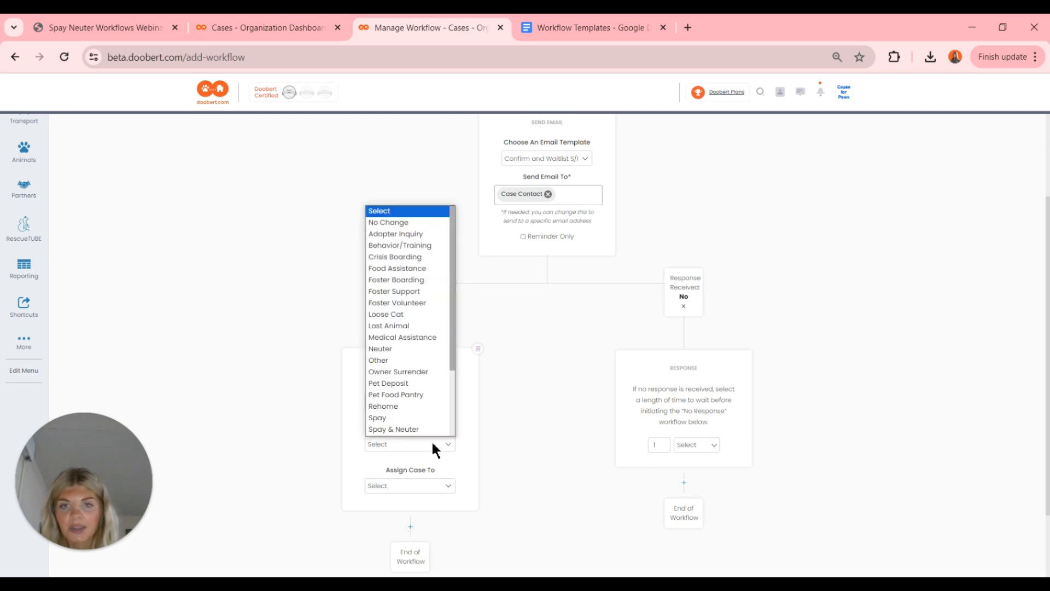
left_click(408, 223)
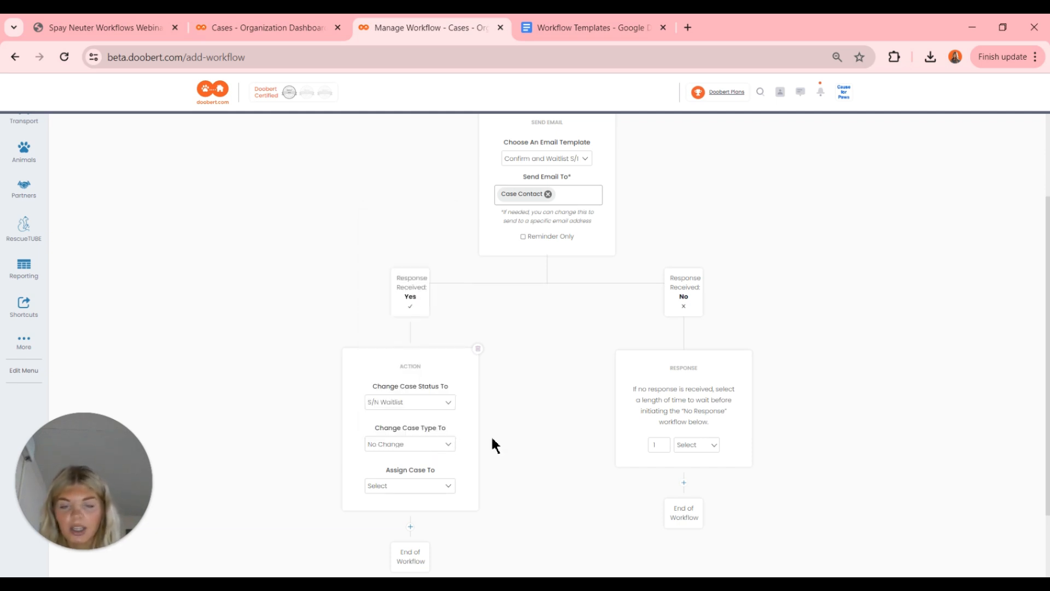
scroll(492, 440, "down", 1)
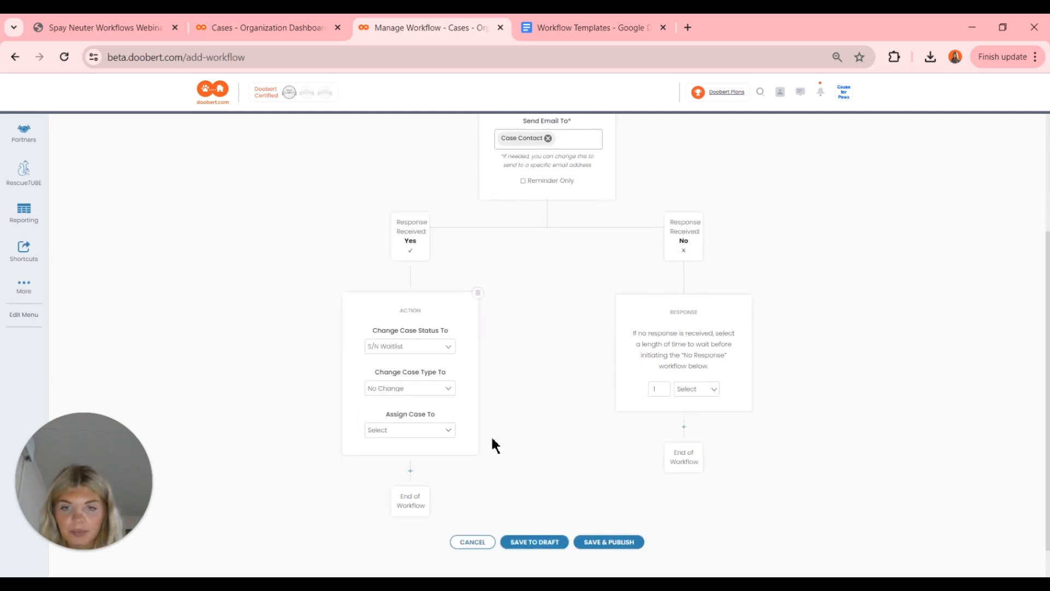
left_click(402, 431)
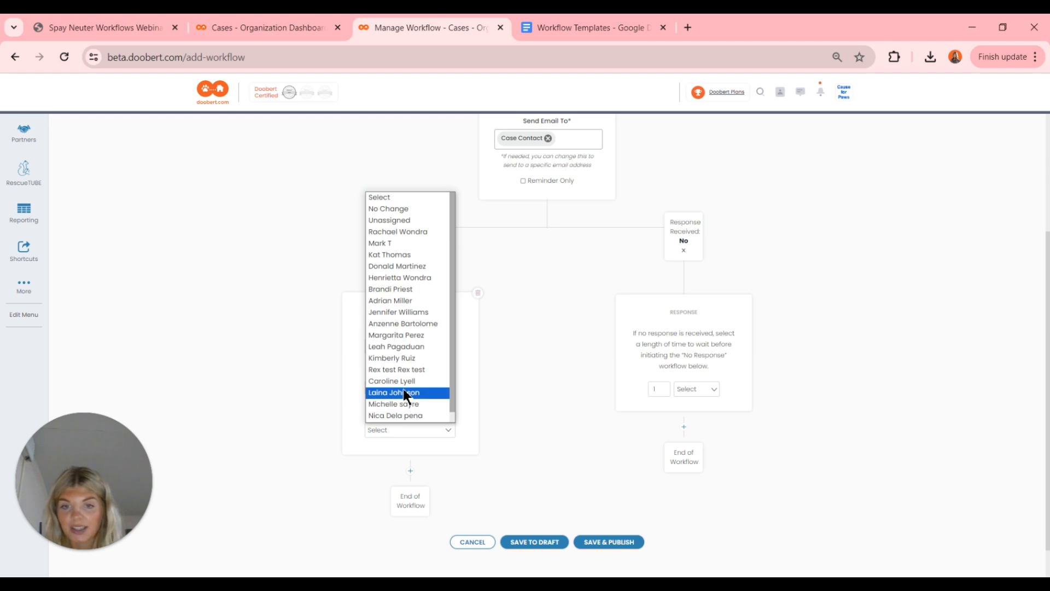
left_click(429, 395)
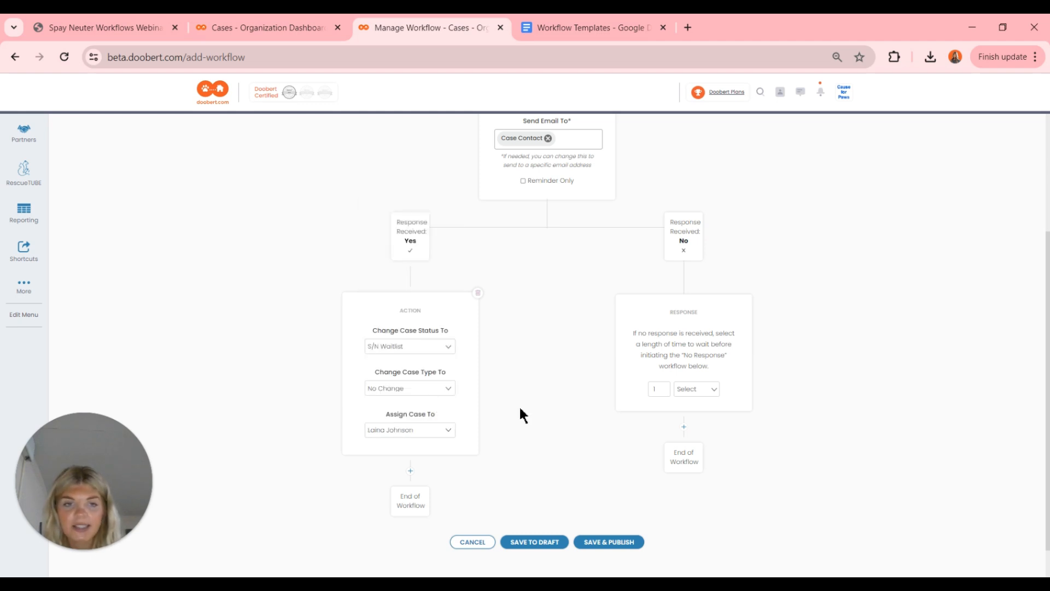
left_click(697, 391)
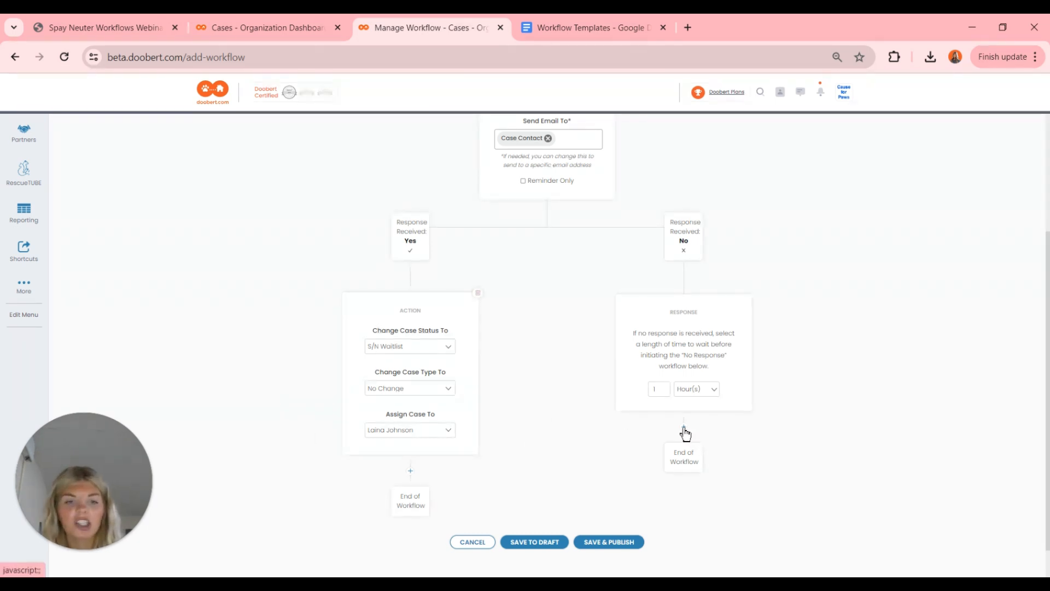
- Set the No-response wait to 0 hours
left_click(688, 390)
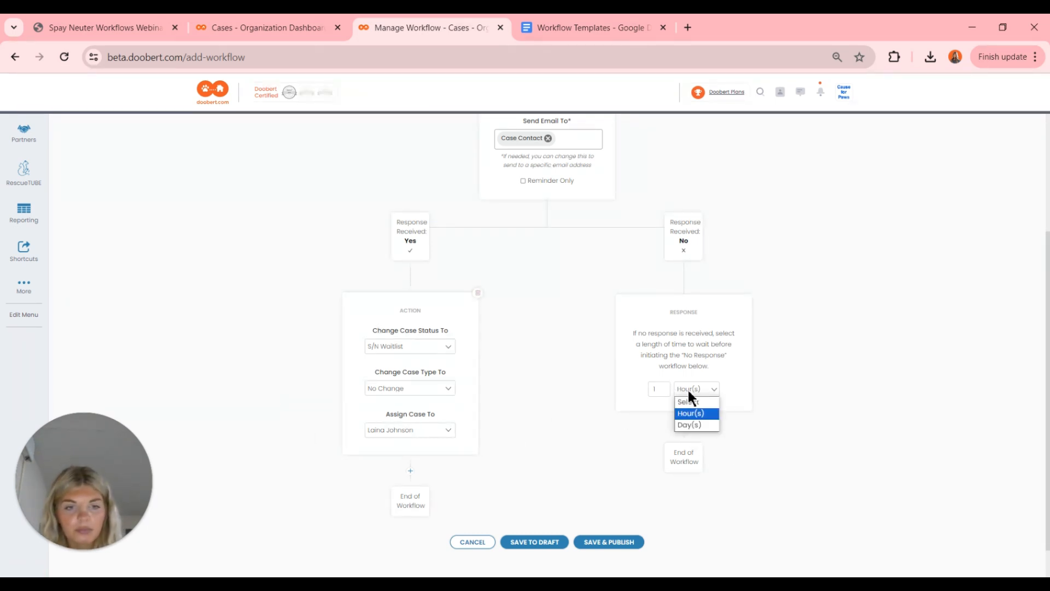
left_click(688, 391)
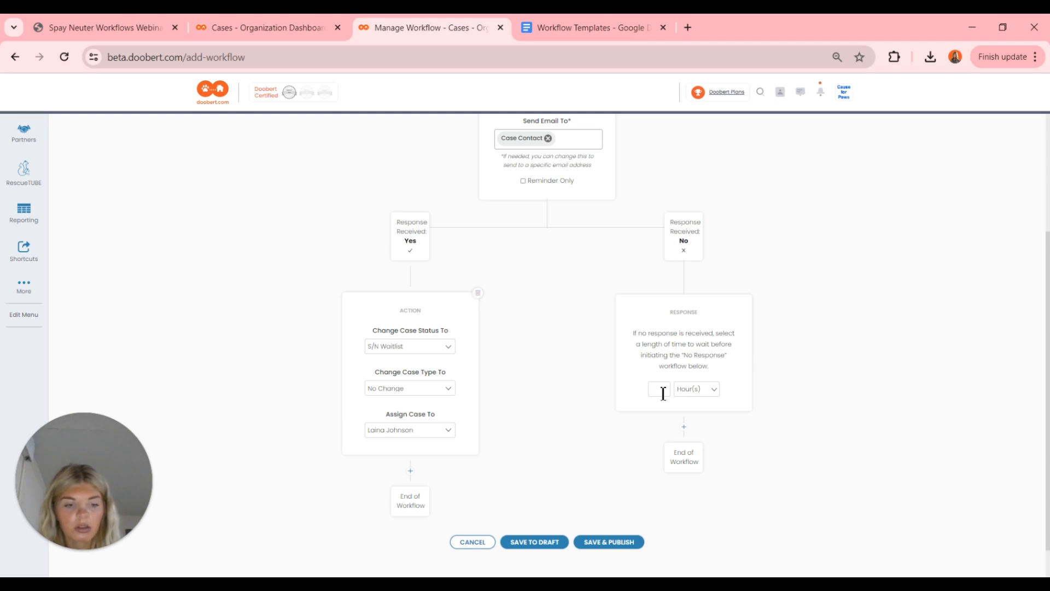
type("0")
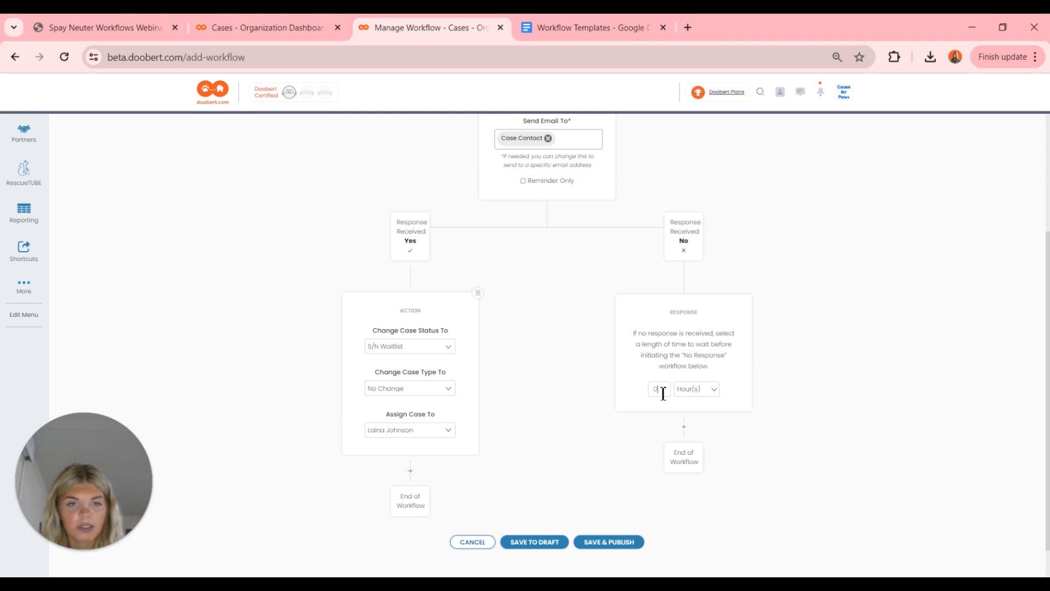
- Add a No-branch action setting status S/N Waitlist, case type No Change, and the same staff assignee
left_click(684, 428)
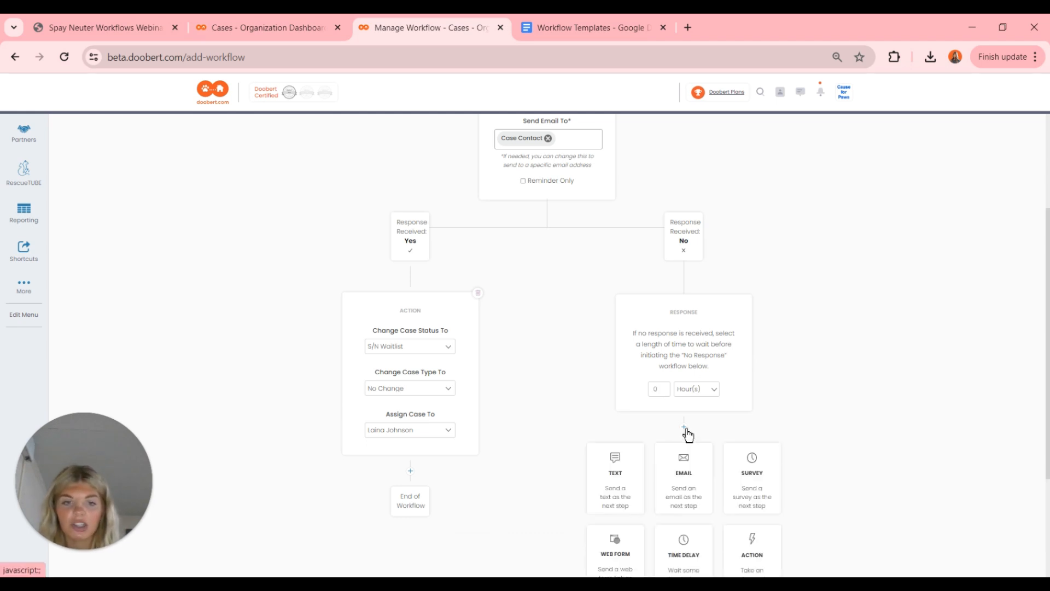
scroll(689, 435, "down", 2)
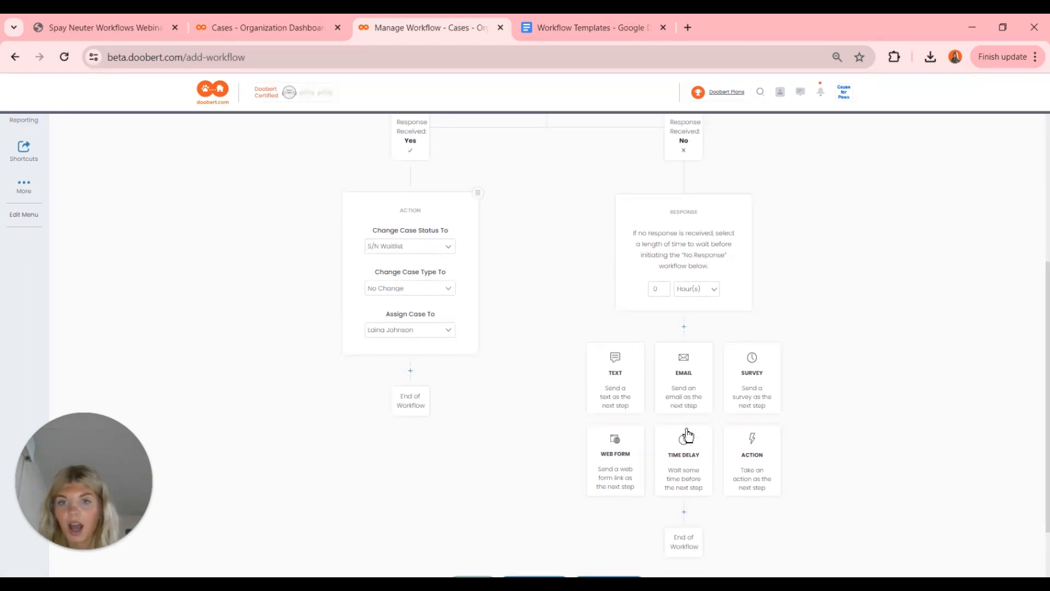
left_click(744, 459)
left_click(690, 398)
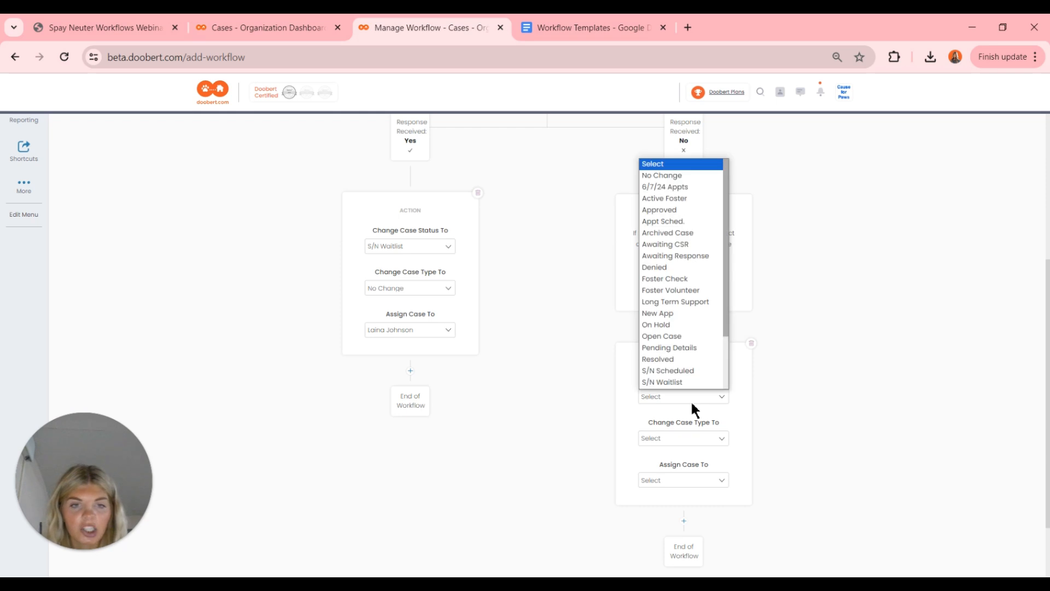
scroll(675, 386, "down", 1)
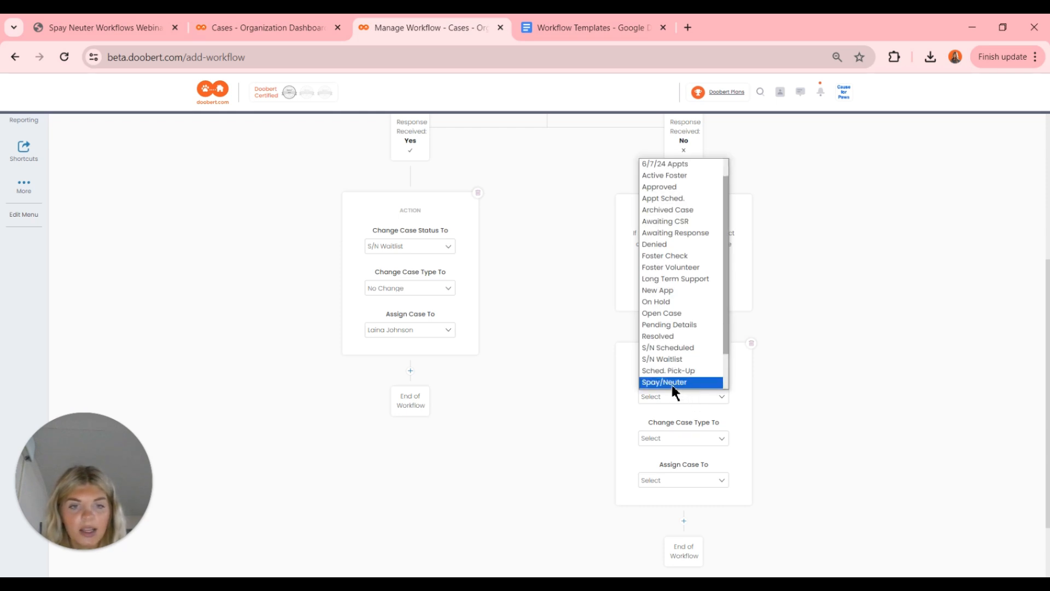
left_click(680, 359)
left_click(683, 438)
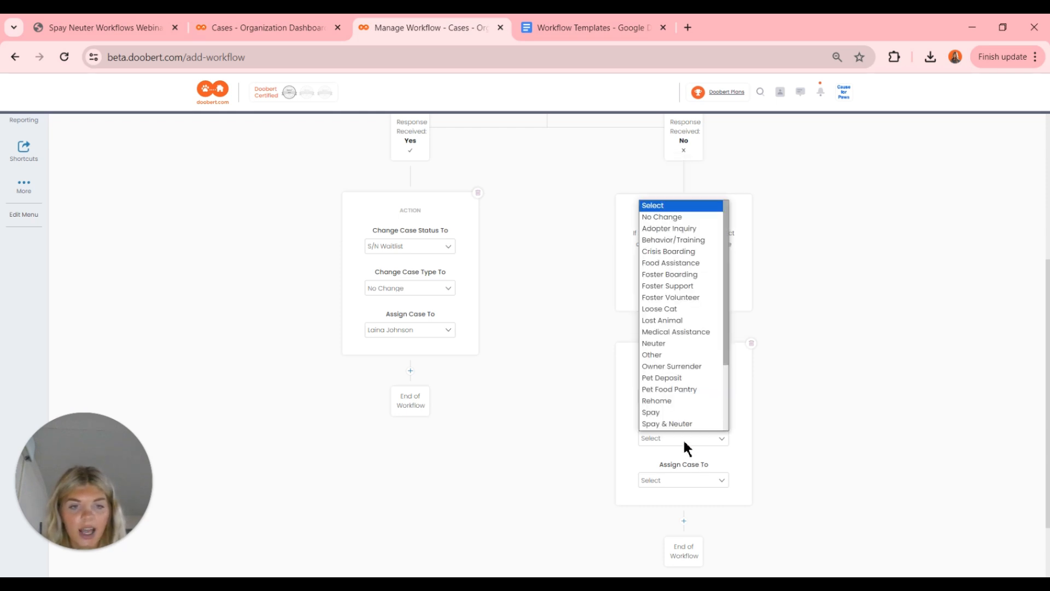
left_click(660, 220)
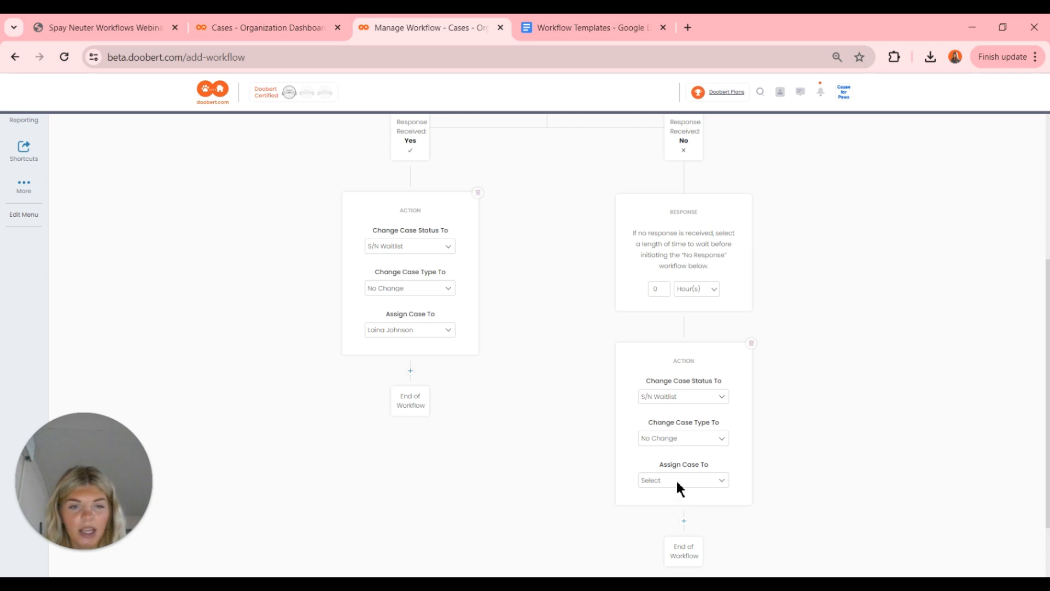
left_click(677, 481)
scroll(673, 457, "down", 1)
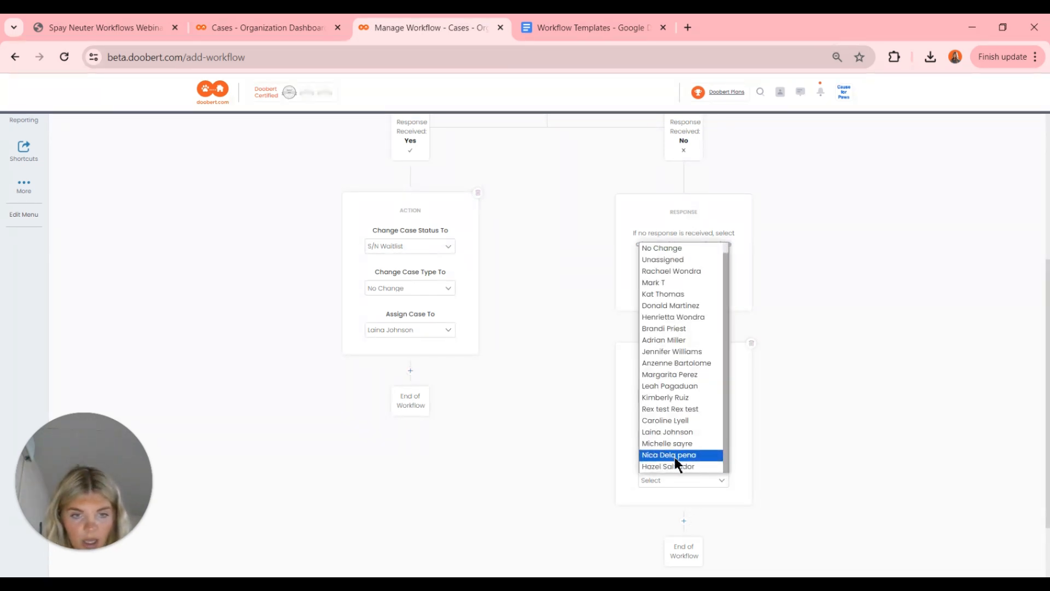
left_click(676, 435)
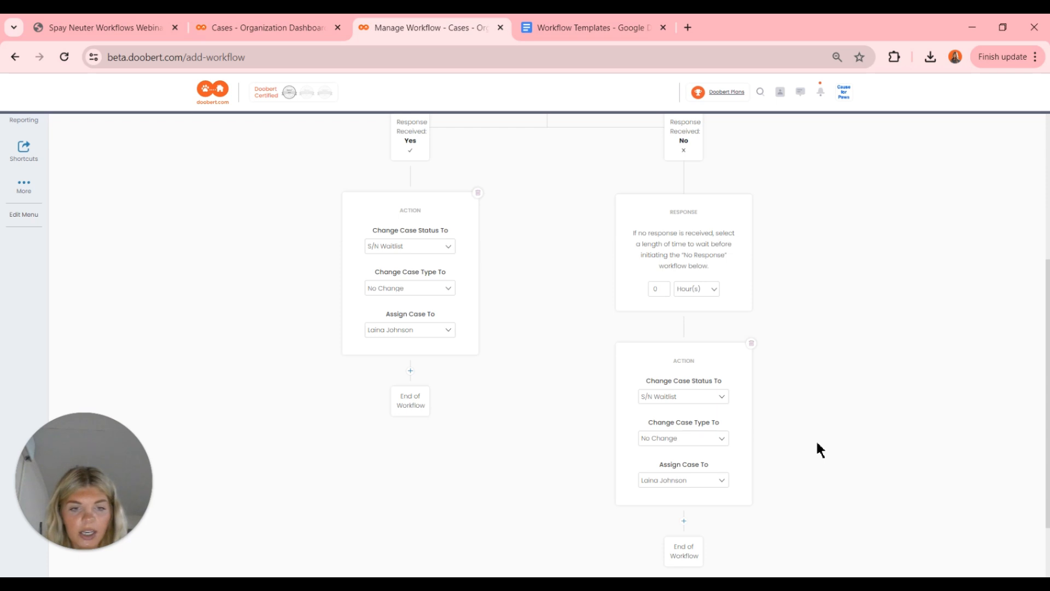
scroll(817, 442, "down", 2)
- Review the Waitlisted S/N Webinar Workflow and save and publish it
scroll(858, 232, "up", 5)
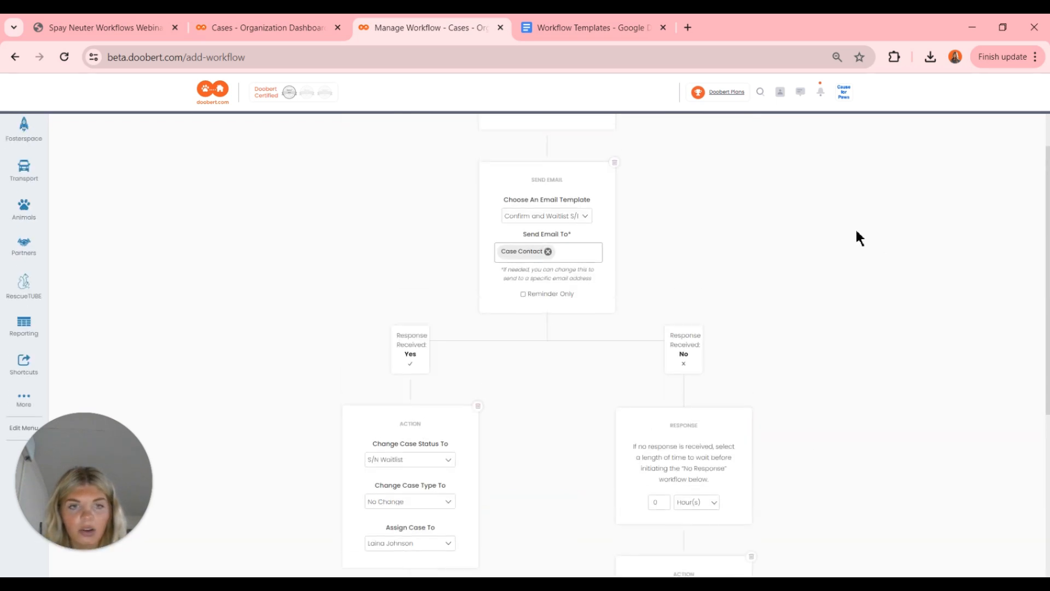
scroll(856, 232, "down", 4)
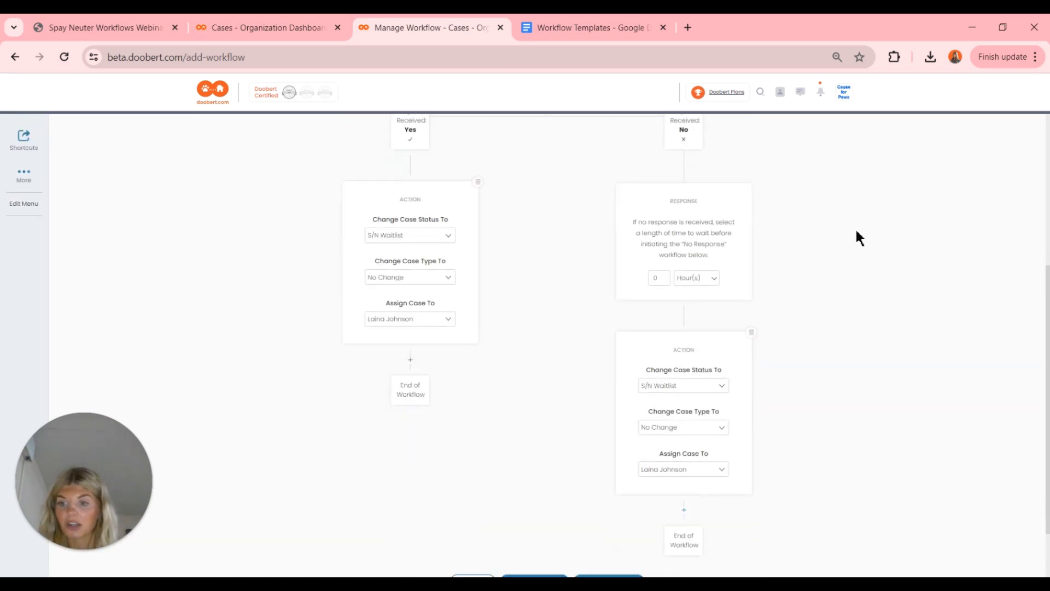
scroll(857, 232, "up", 5)
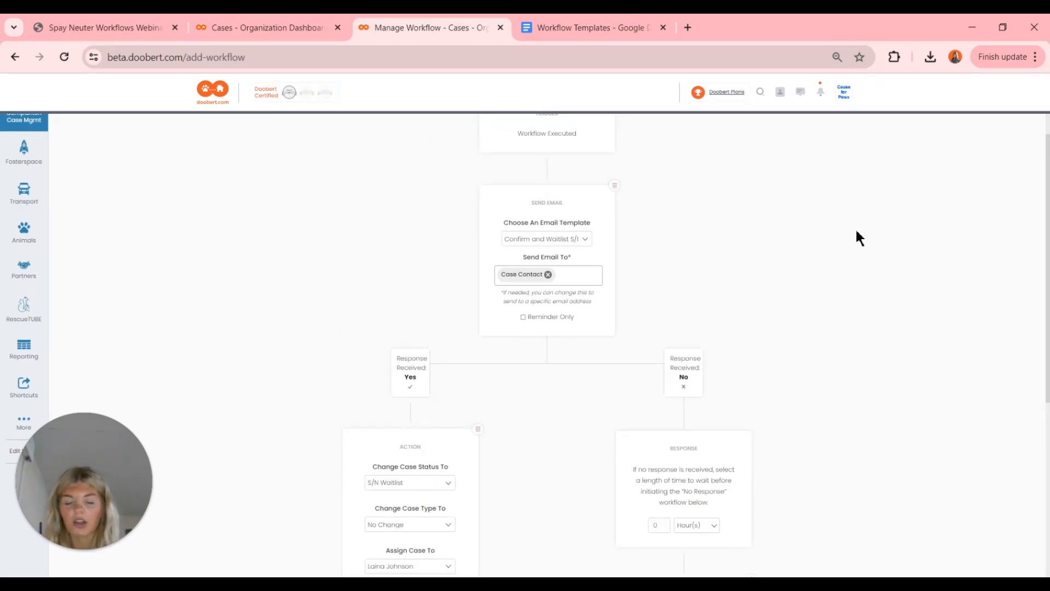
scroll(857, 232, "down", 2)
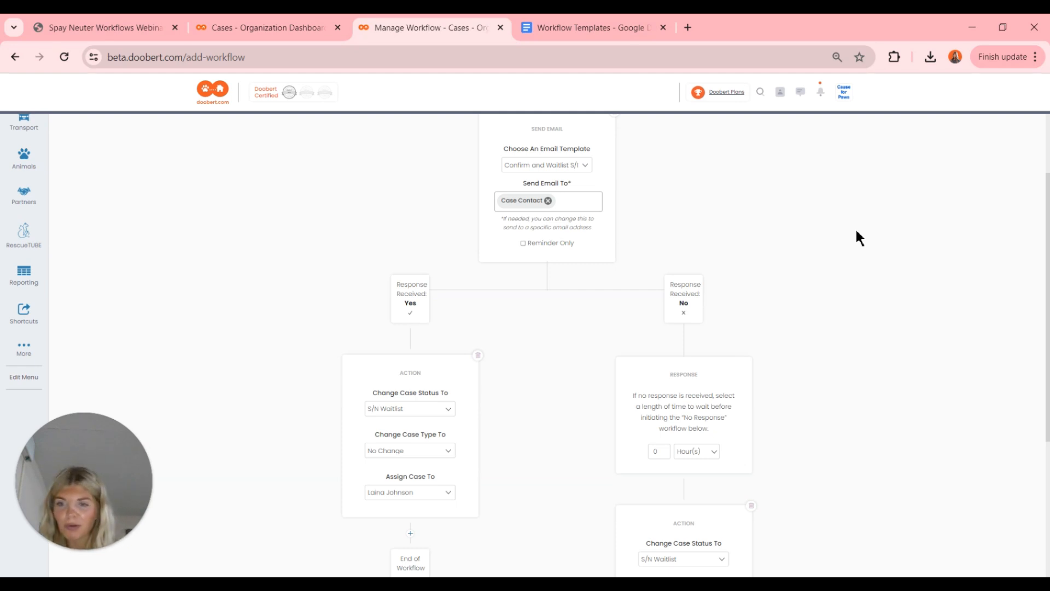
scroll(857, 232, "down", 3)
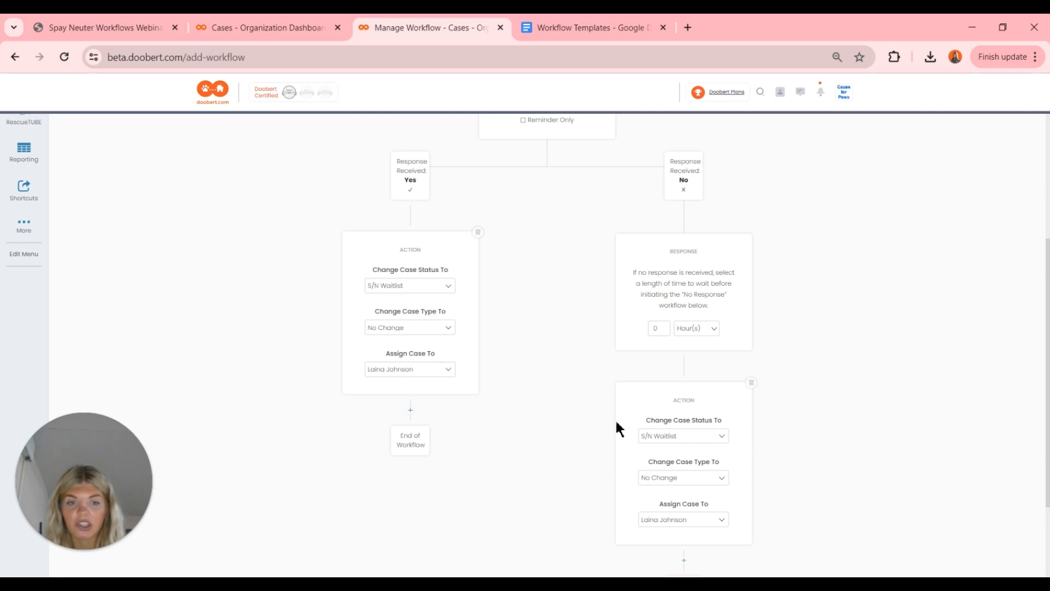
scroll(795, 387, "down", 1)
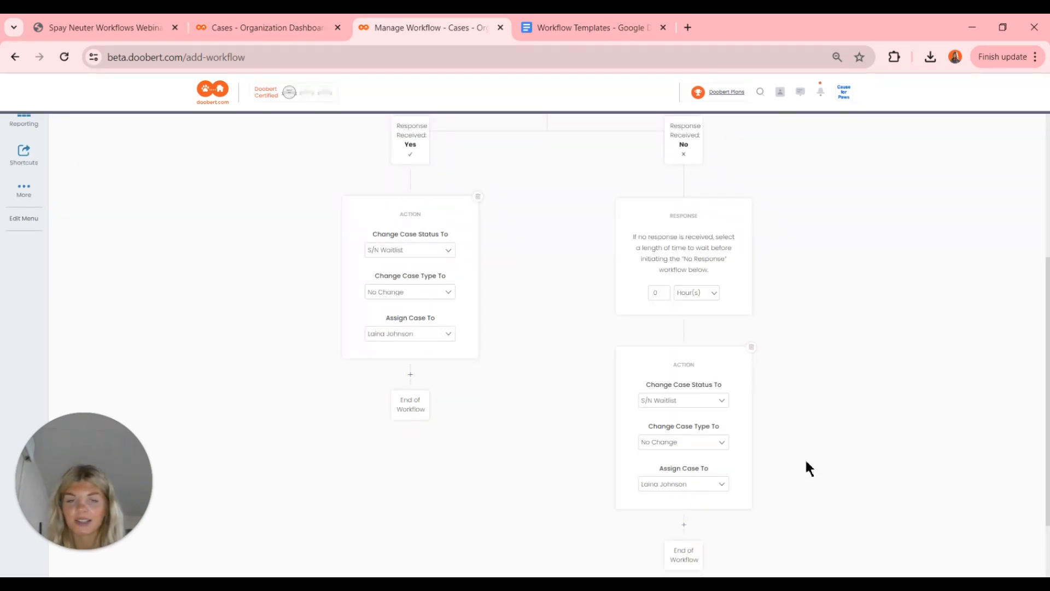
scroll(805, 468, "down", 2)
scroll(805, 469, "up", 8)
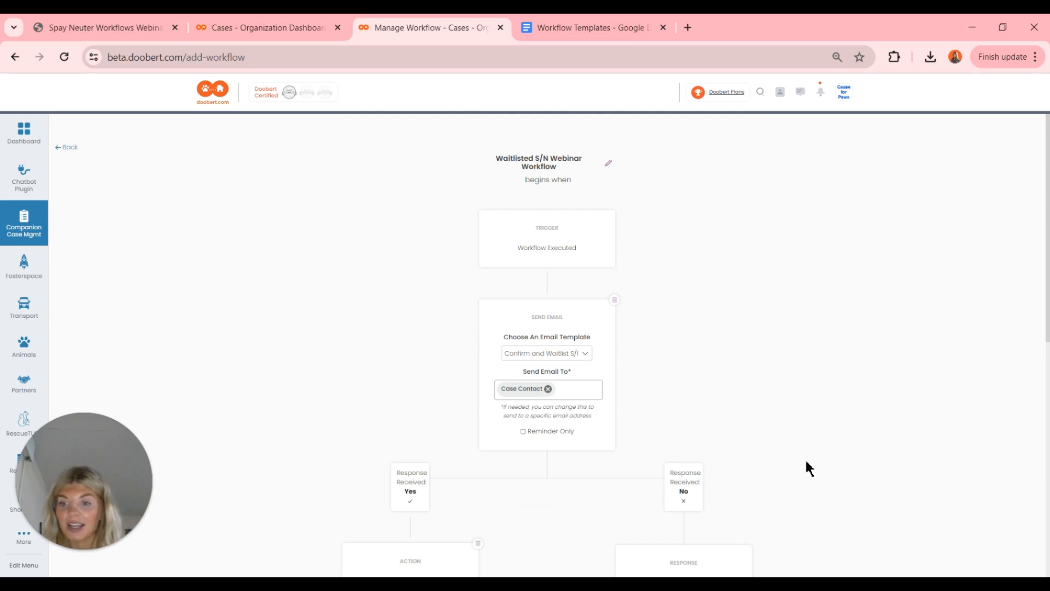
scroll(807, 464, "down", 8)
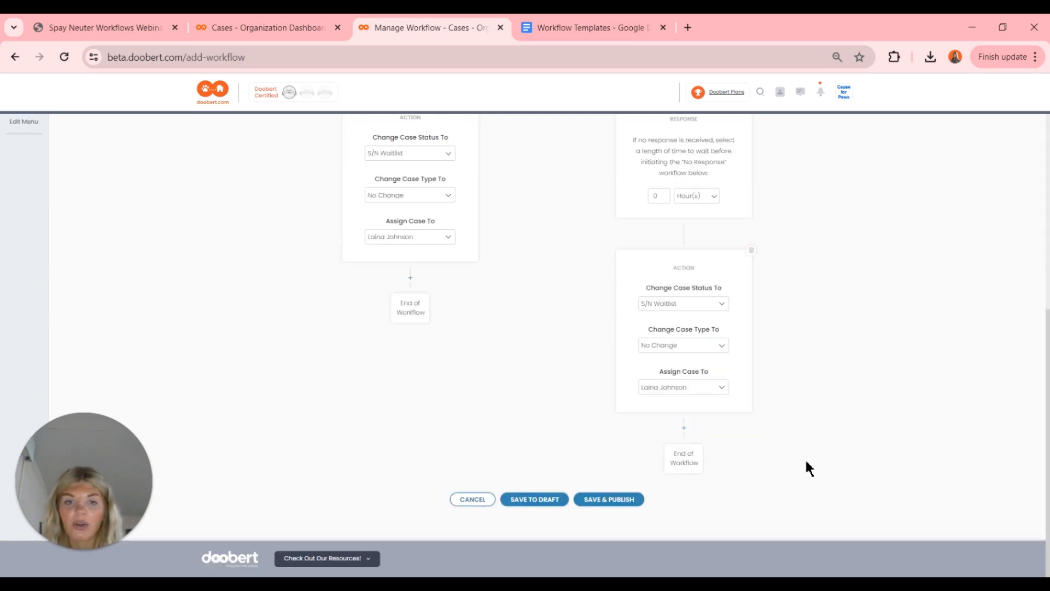
left_click(619, 499)
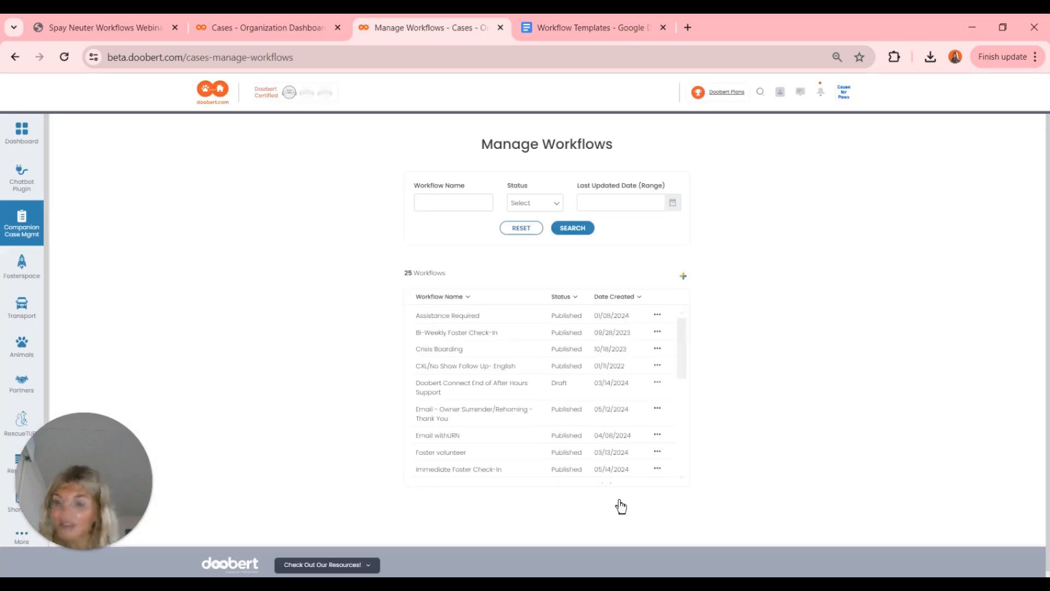
- Start a new workflow titled 'S/N Scheduling Workflow Webinar'
left_click(684, 277)
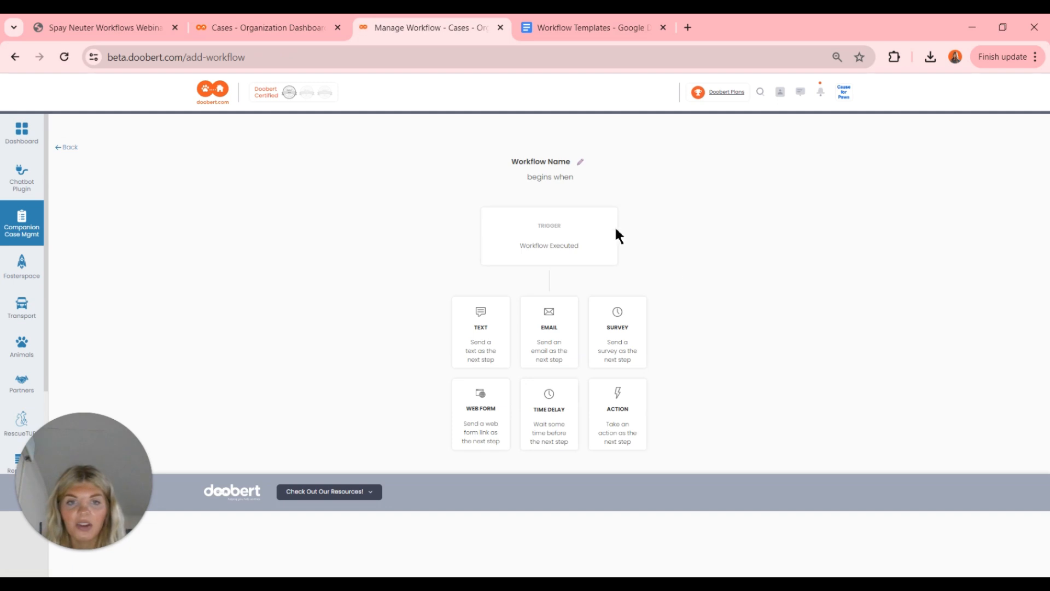
left_click(580, 162)
key("BackSpace")
key("BackSpace")
key("BackSpace")
key("BackSpace")
key("BackSpace")
key("BackSpace")
key("BackSpace")
key("BackSpace")
key("BackSpace")
key("BackSpace")
key("BackSpace")
key("BackSpace")
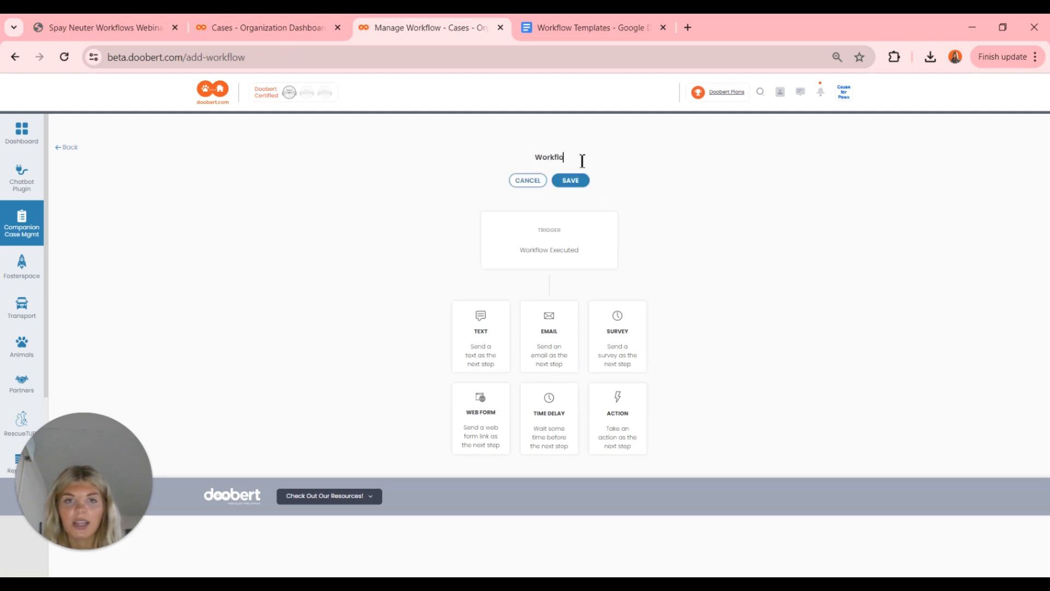
type("S/N Sche")
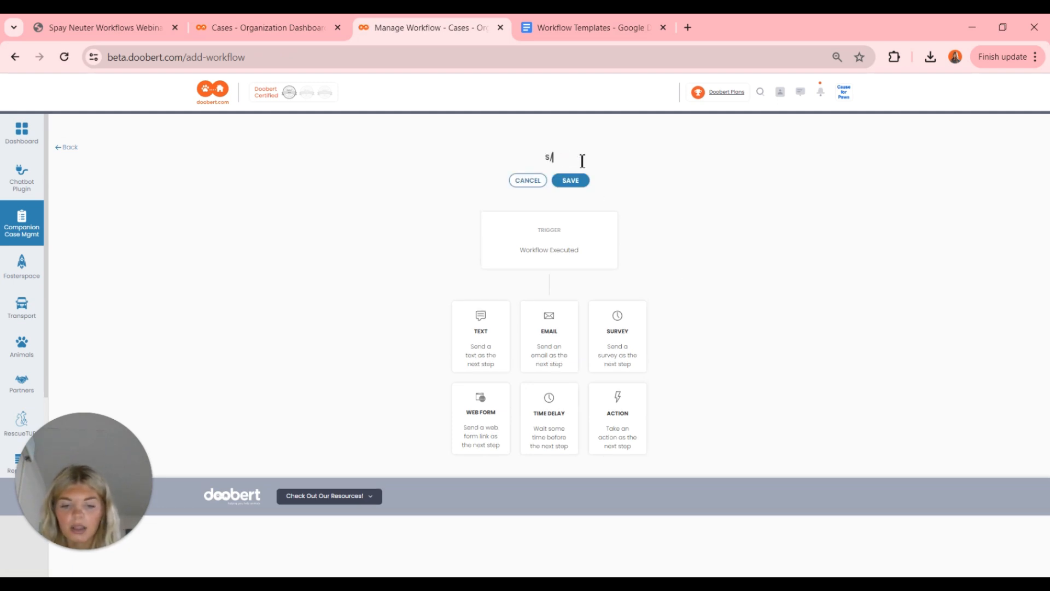
type("duling")
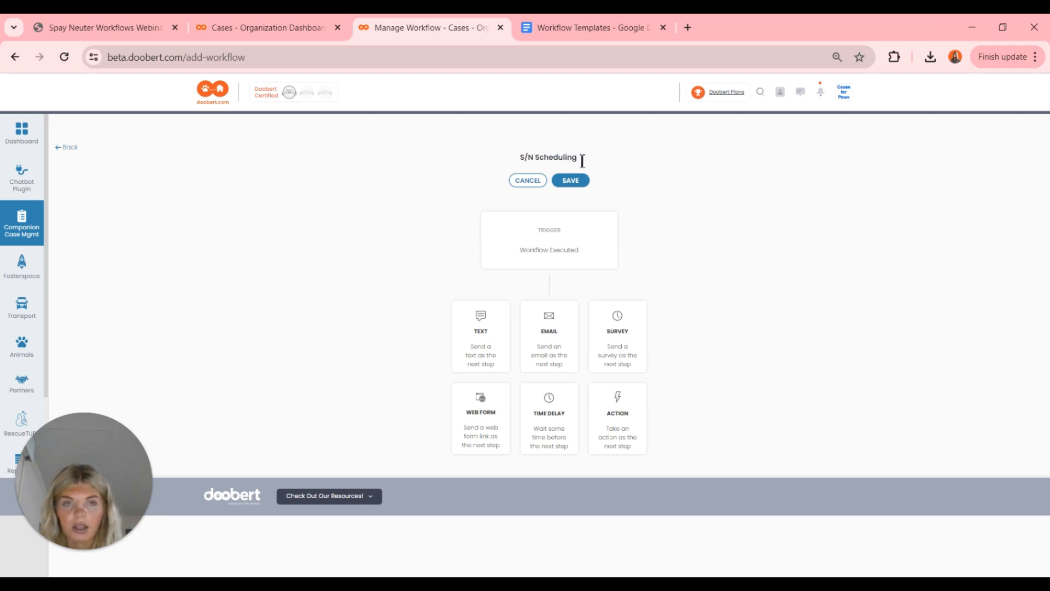
type(" W")
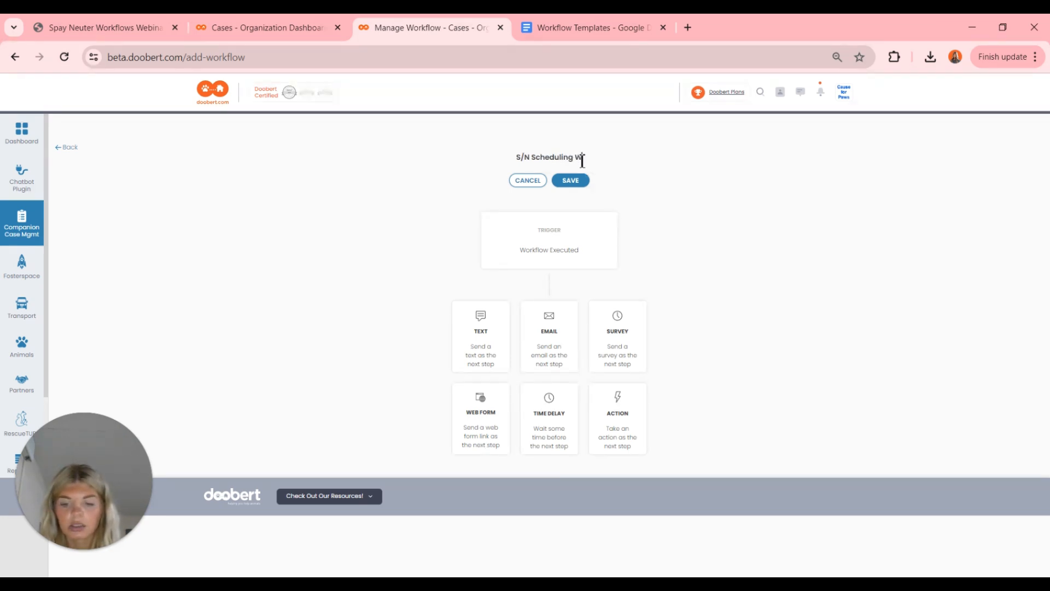
type("orkflow Webinar")
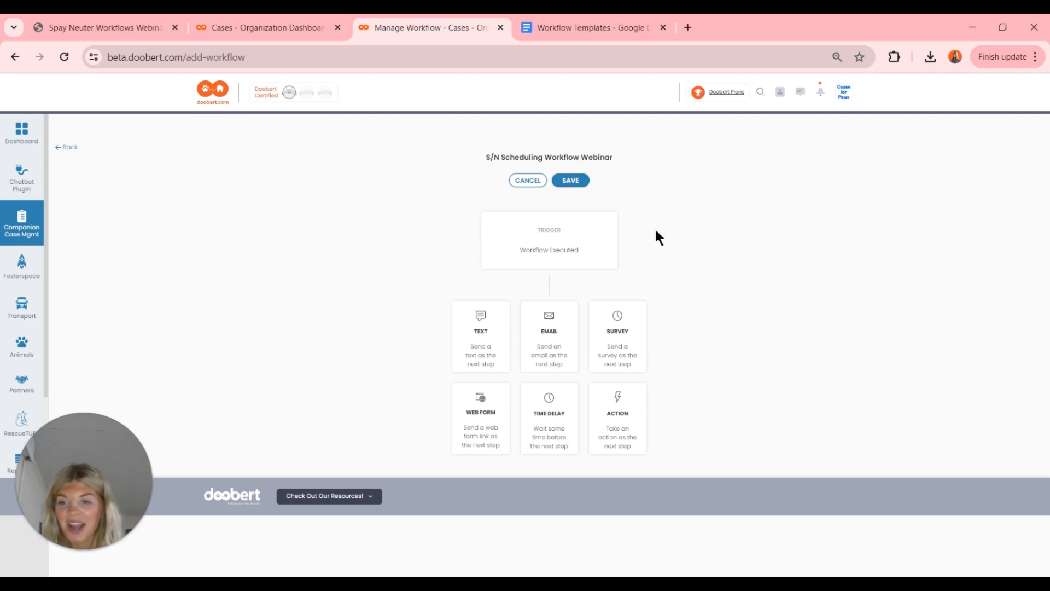
- Add a first step emailing the Time to Schedule S/N template to the Case Contact
left_click(558, 334)
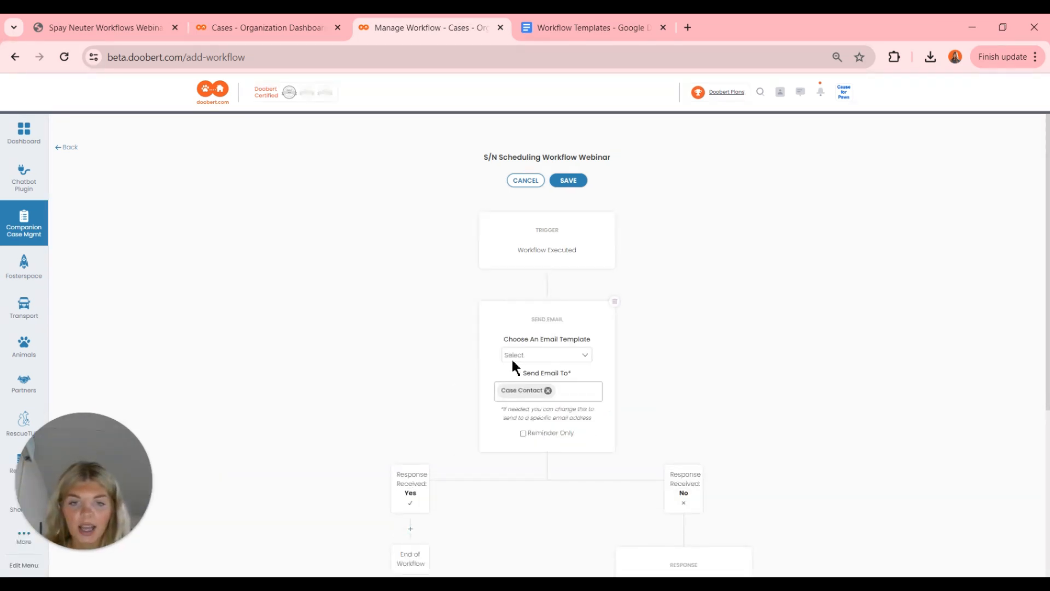
left_click(532, 355)
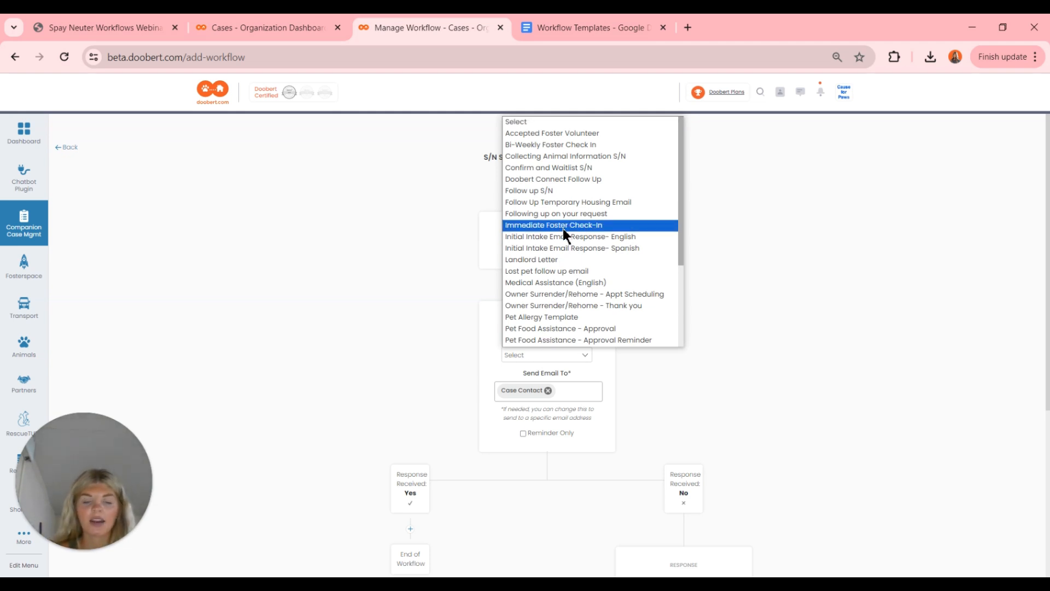
scroll(563, 228, "down", 5)
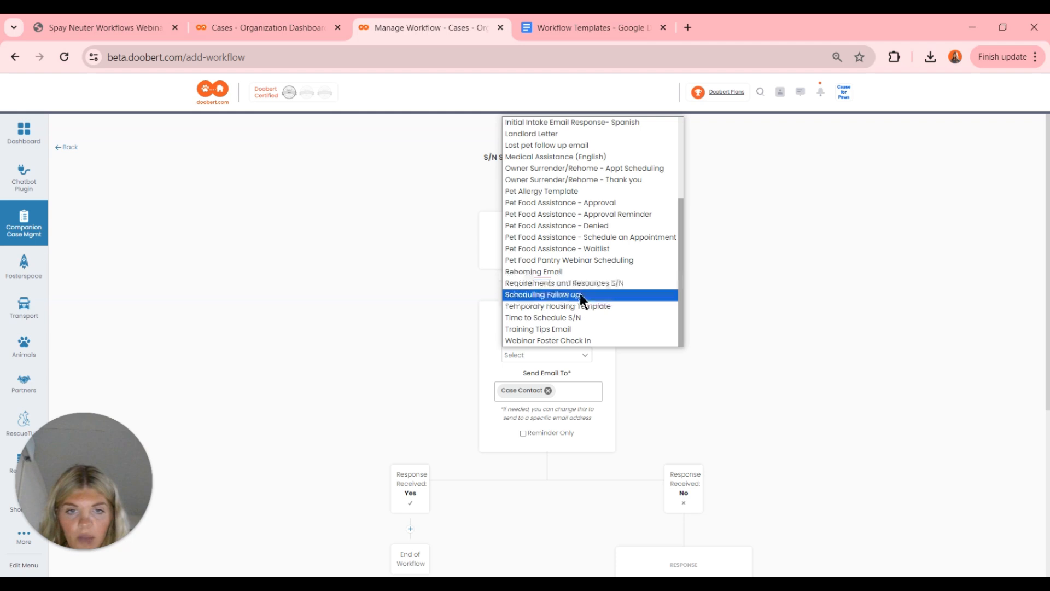
left_click(606, 320)
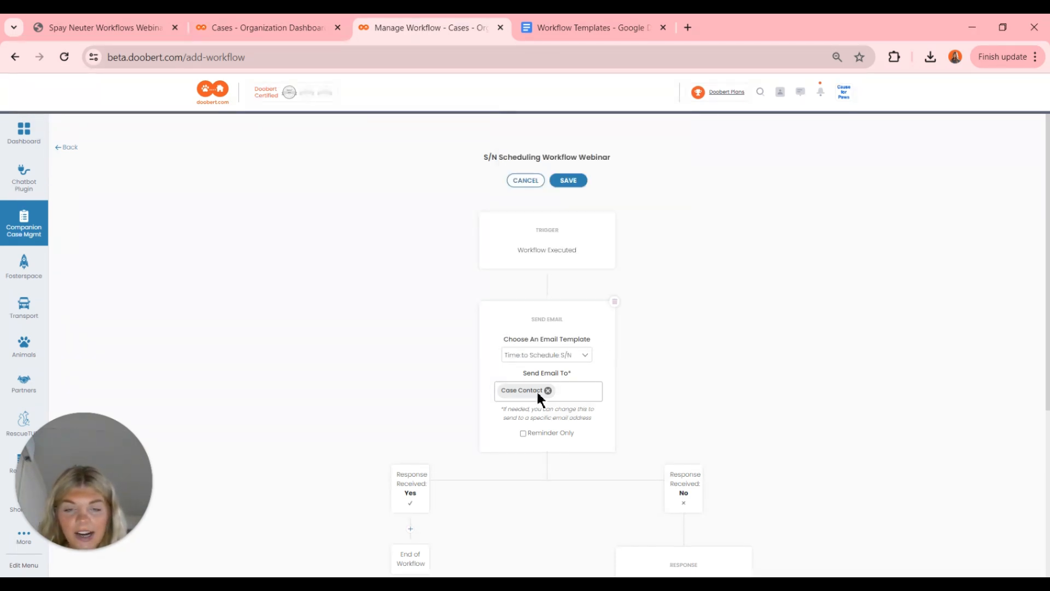
scroll(535, 392, "down", 2)
scroll(535, 395, "down", 2)
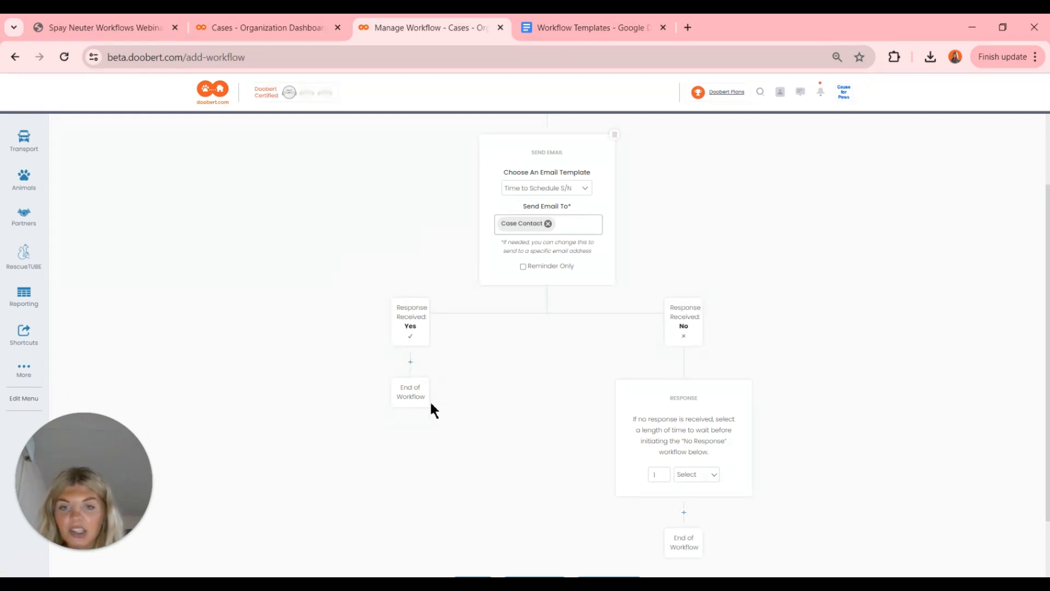
- Add a Yes-branch action setting status S/N Scheduled, case type No Change, and assigning a staff member
left_click(410, 363)
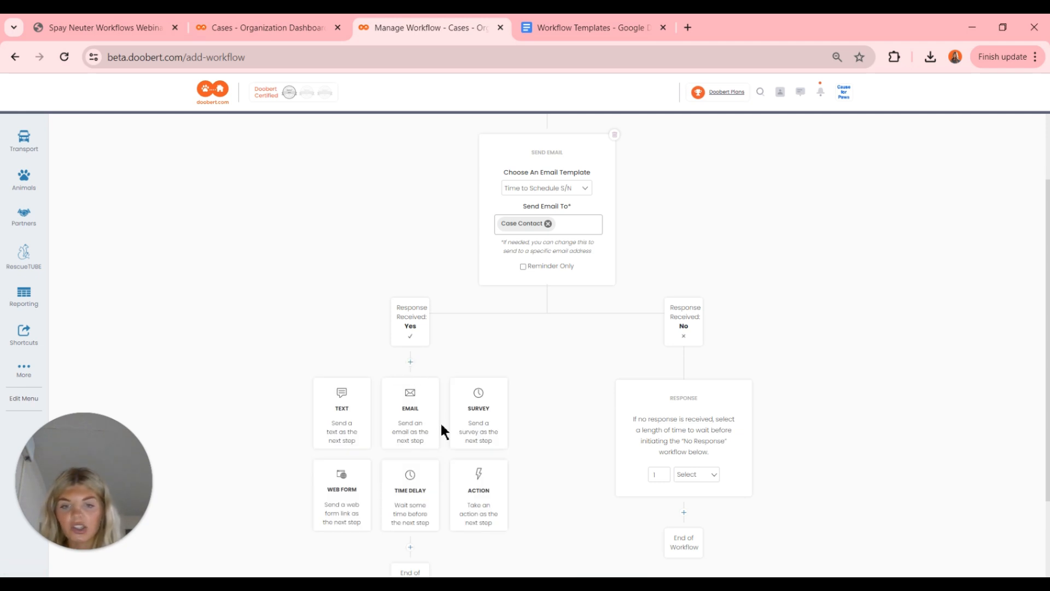
left_click(480, 495)
left_click(411, 432)
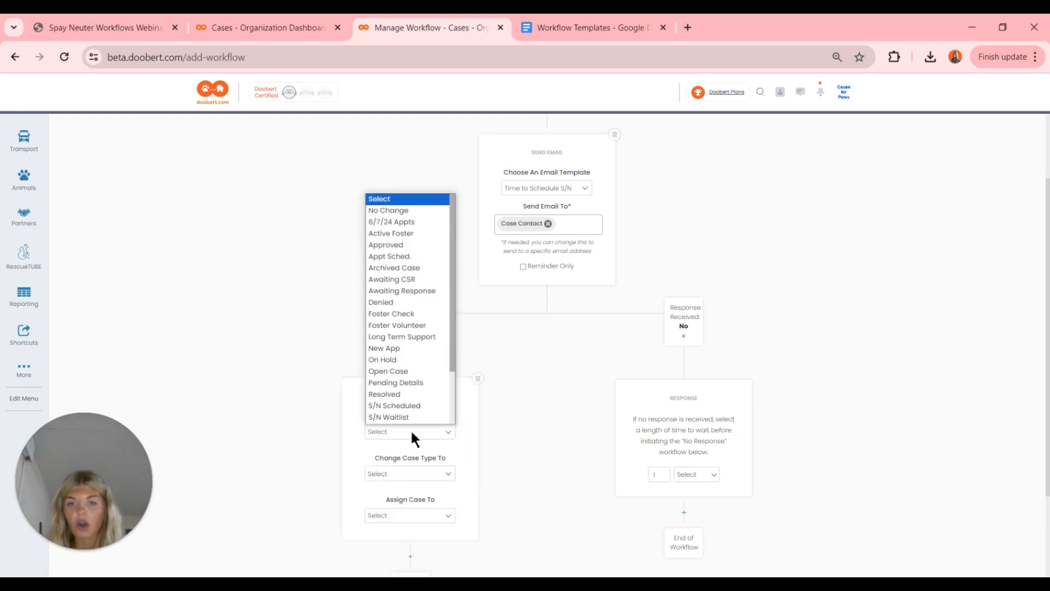
scroll(405, 419, "down", 1)
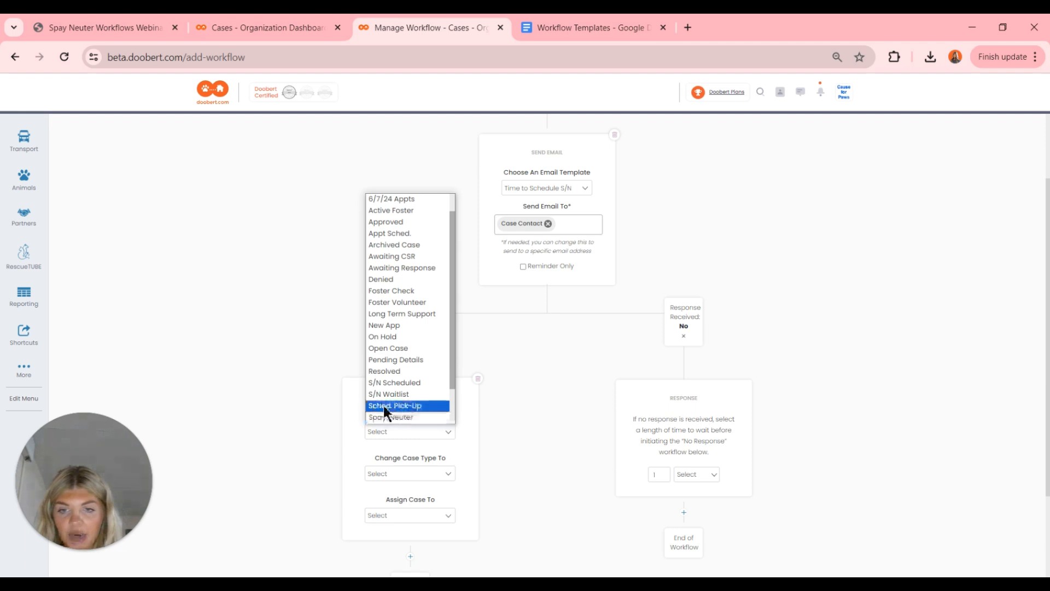
left_click(406, 383)
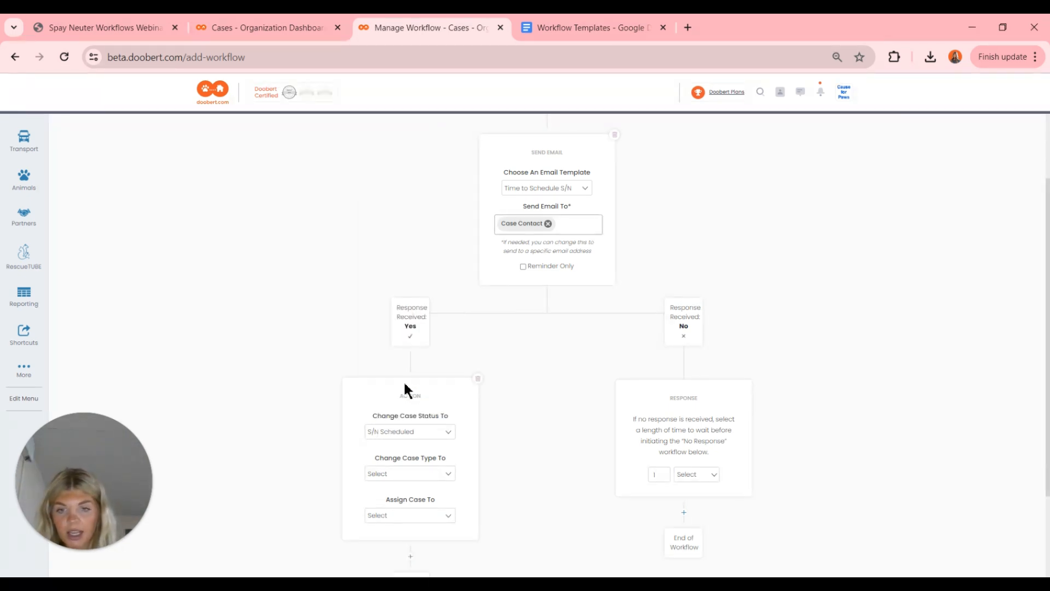
scroll(405, 384, "down", 1)
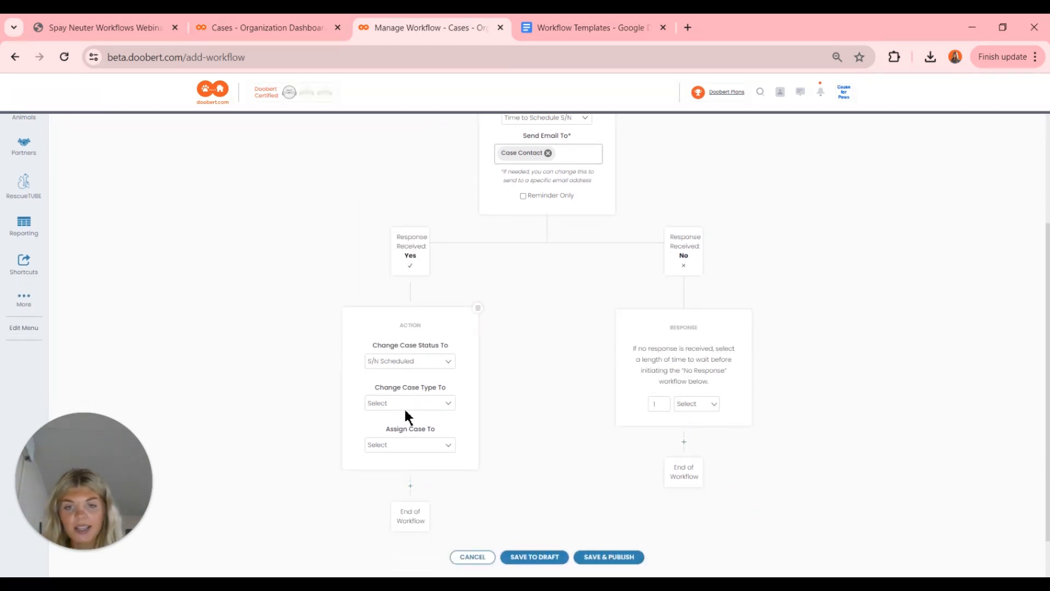
left_click(404, 407)
left_click(395, 182)
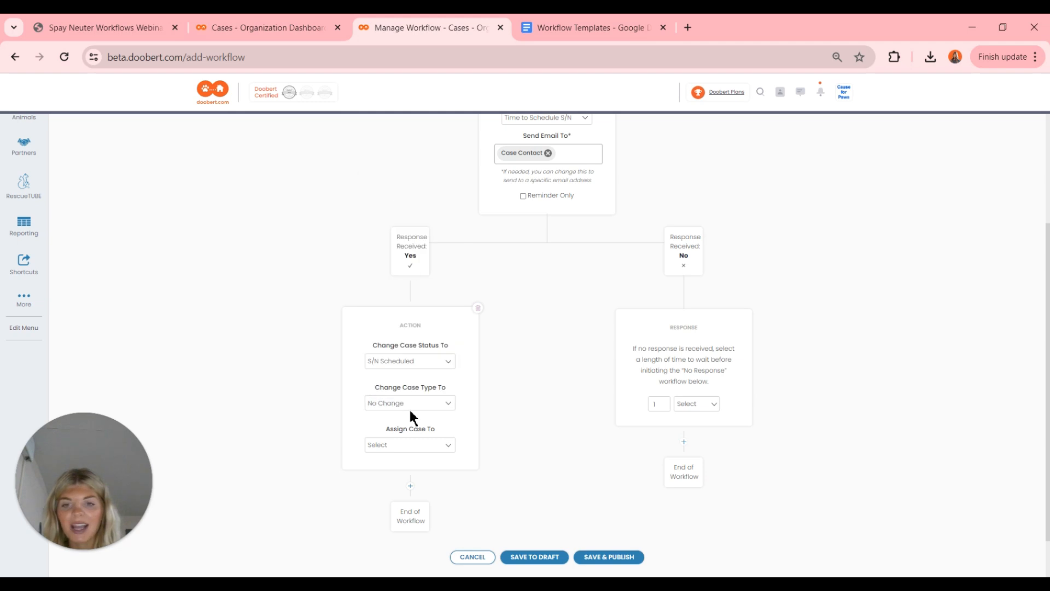
left_click(387, 446)
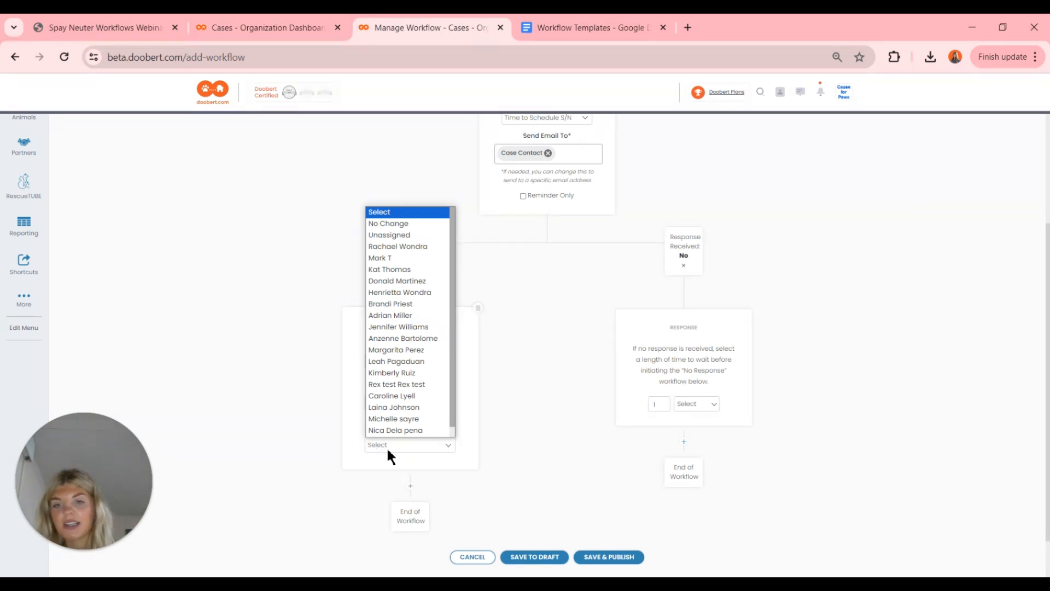
scroll(392, 416, "down", 1)
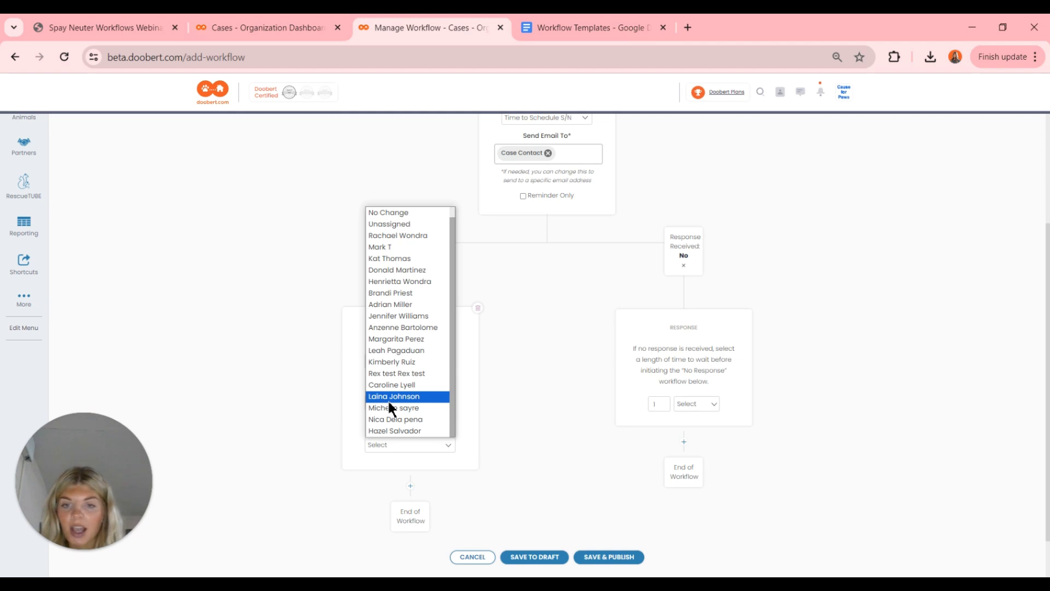
left_click(389, 398)
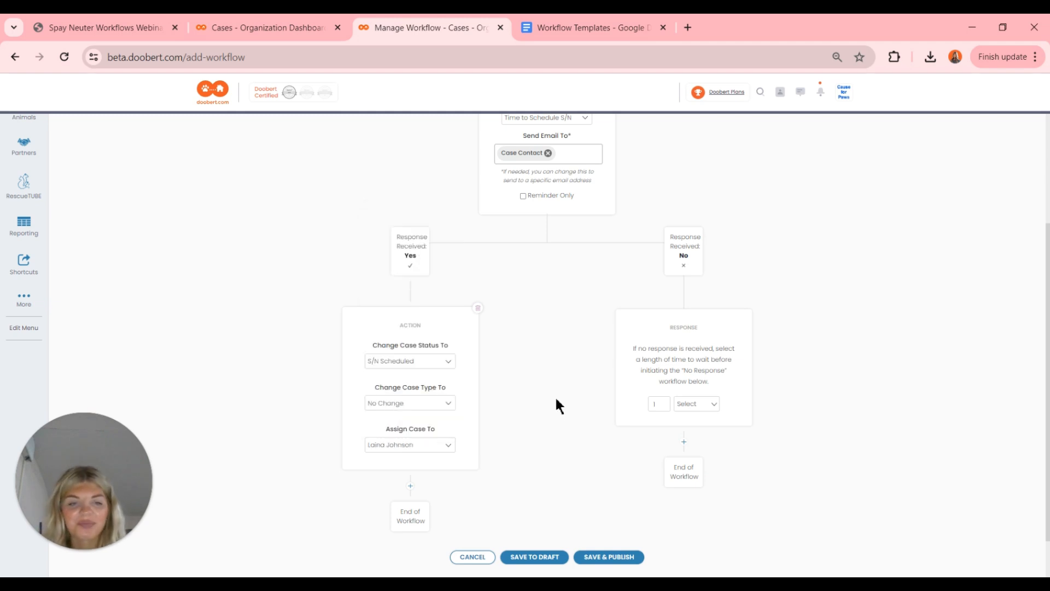
scroll(547, 233, "up", 1)
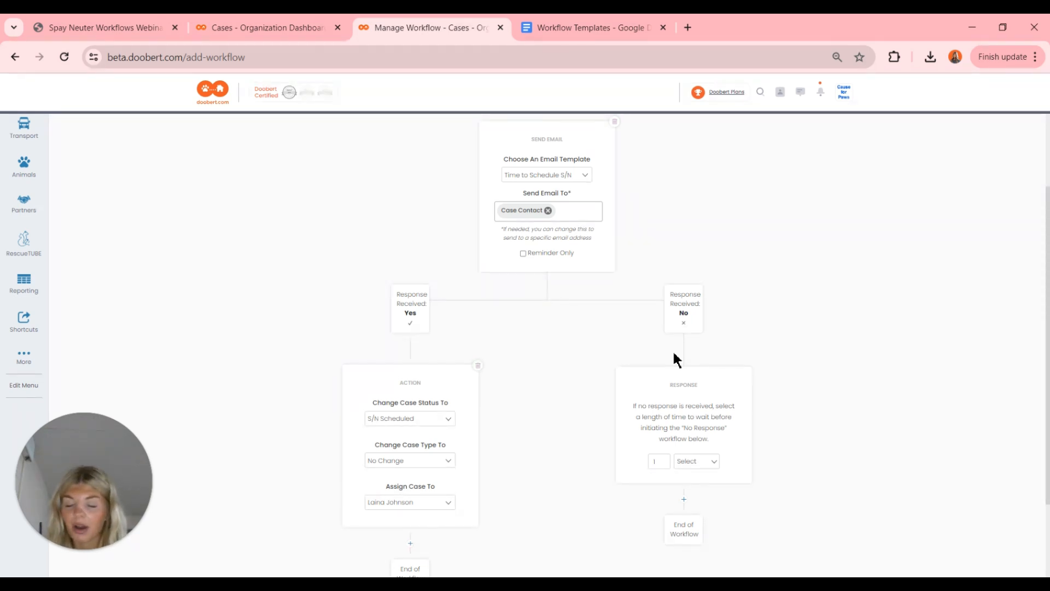
- Set the No-response wait to 2 days
scroll(673, 354, "down", 2)
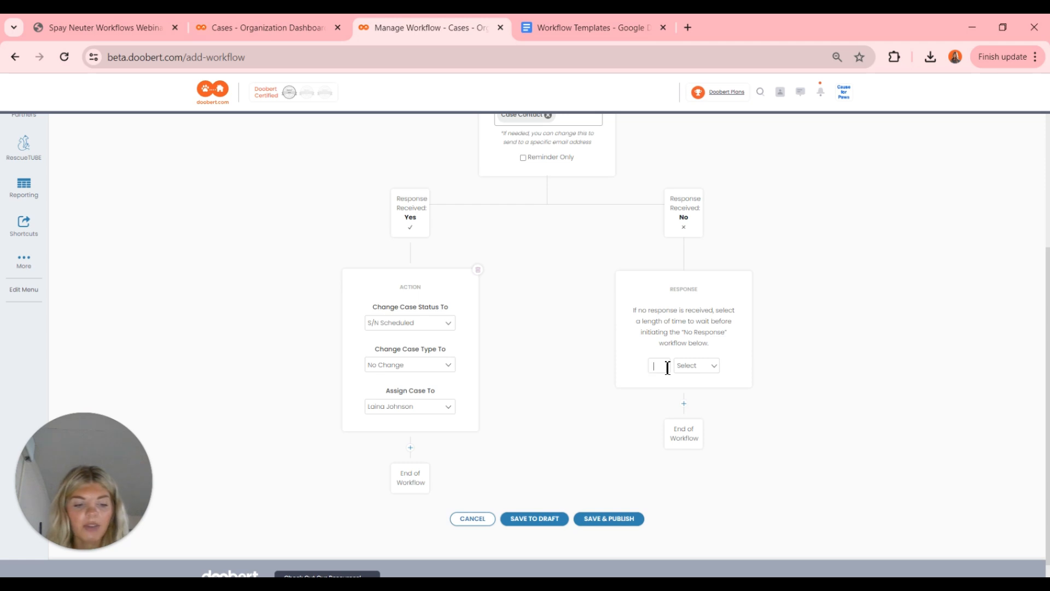
type("2")
left_click(703, 366)
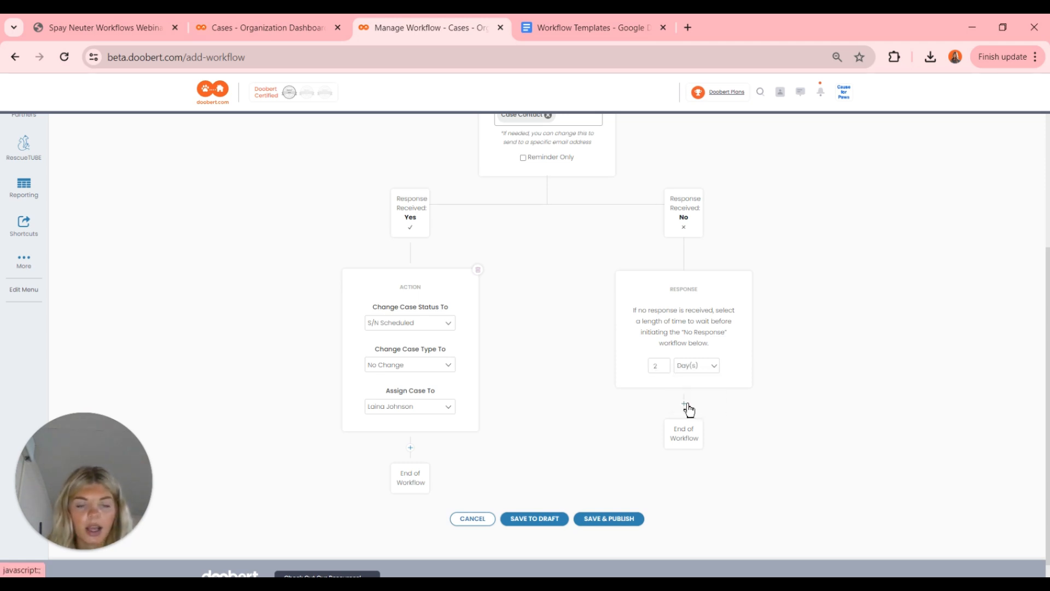
- Add a Send Email step after the No-response wait and browse the template list
left_click(685, 405)
scroll(687, 407, "down", 3)
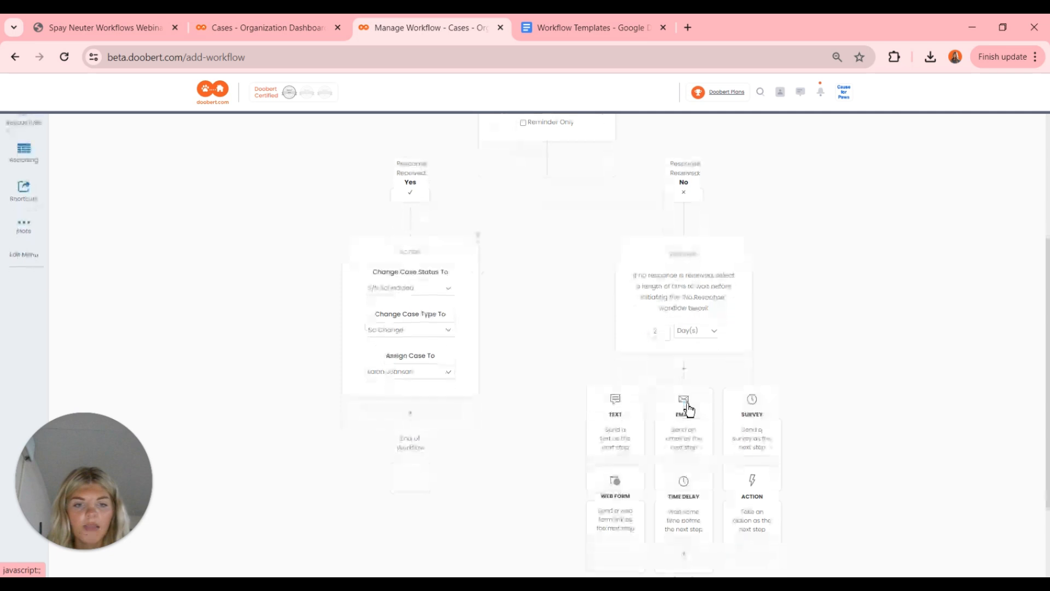
left_click(686, 368)
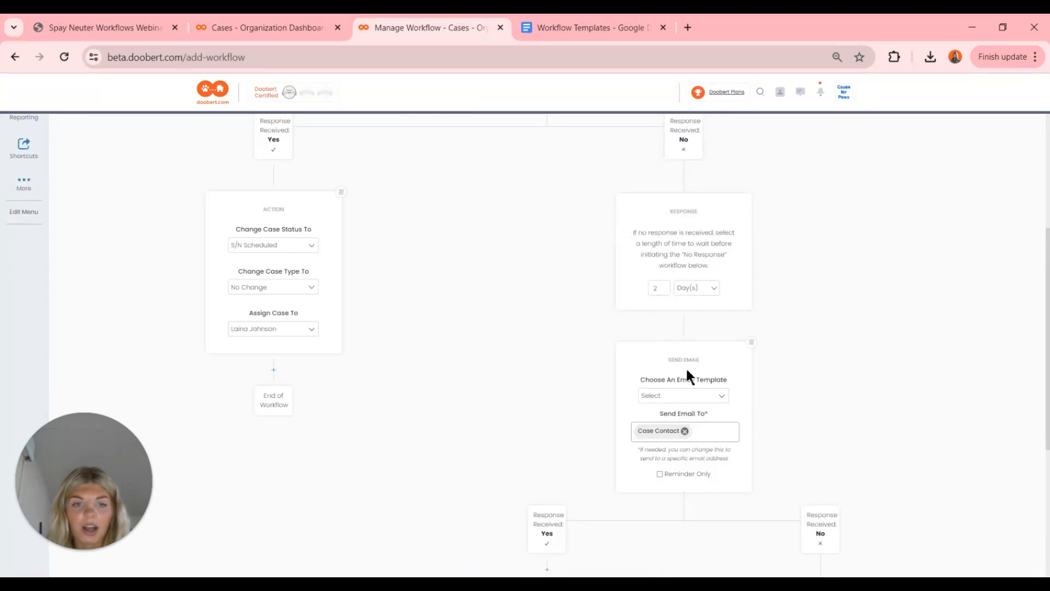
left_click(684, 396)
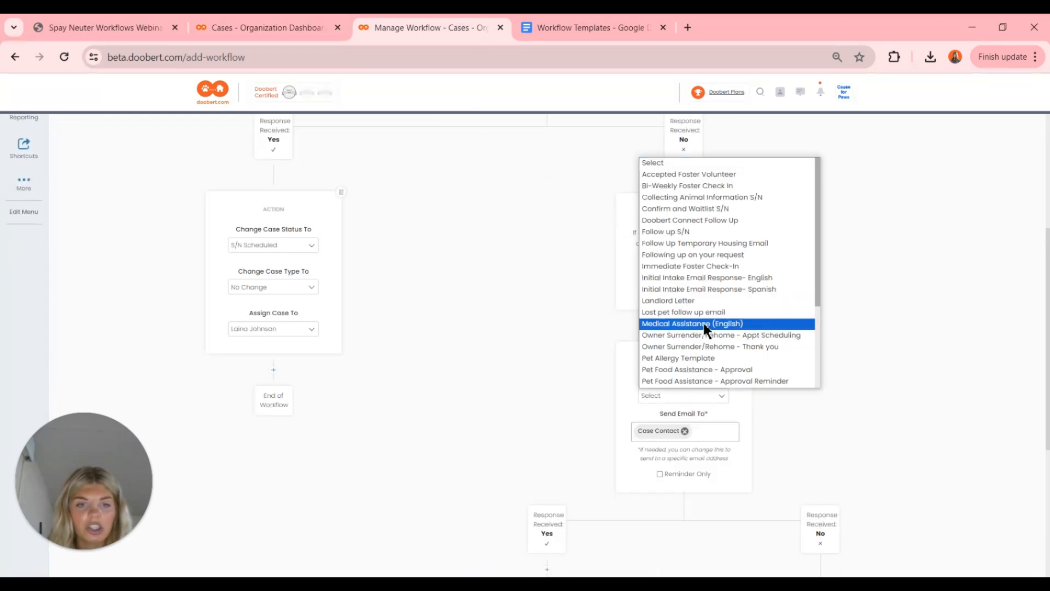
scroll(703, 324, "down", 3)
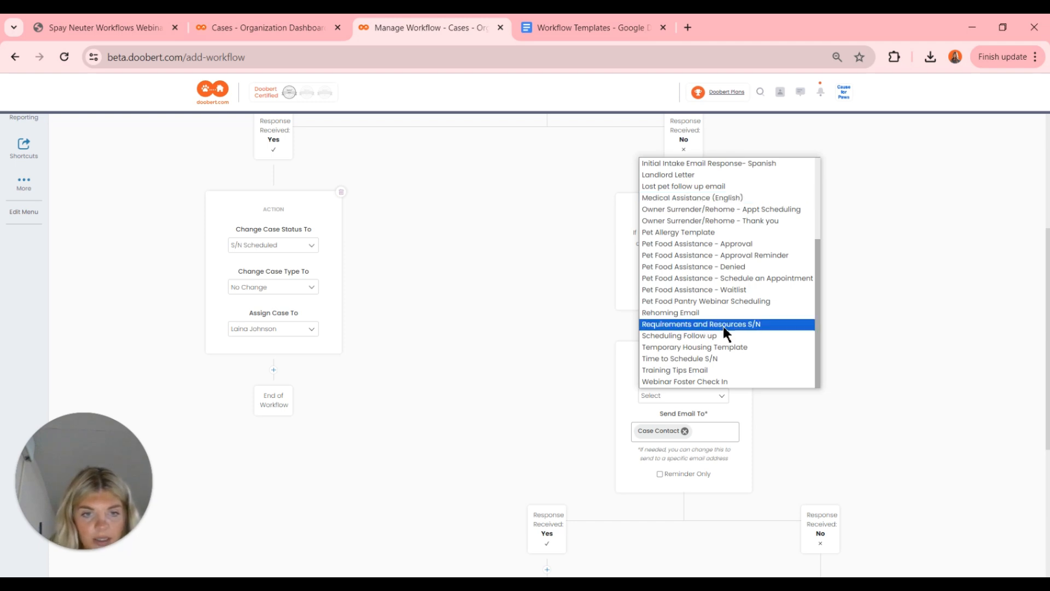
scroll(723, 331, "up", 1)
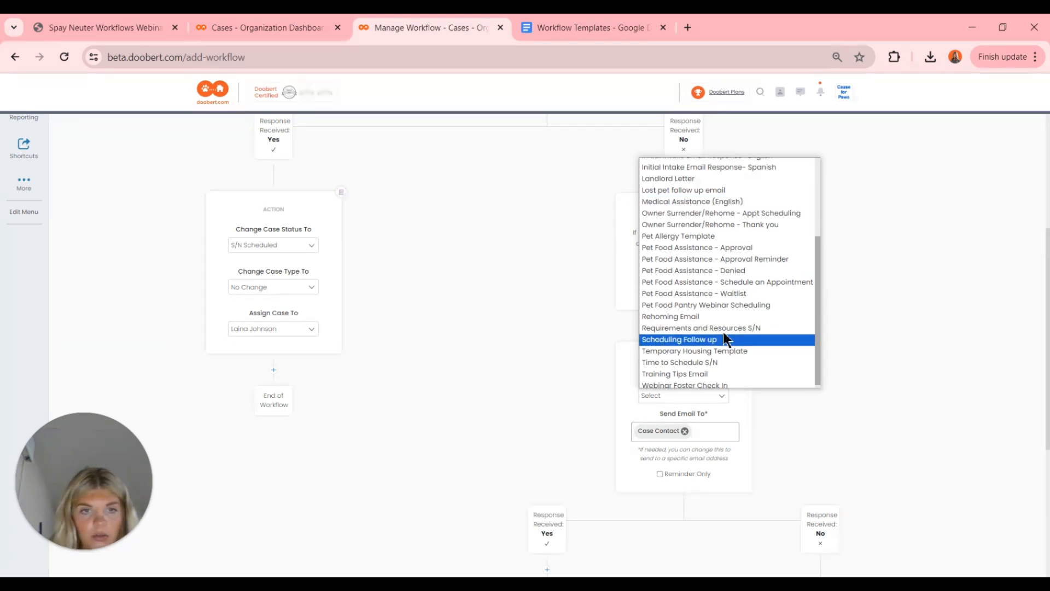
left_click(273, 236)
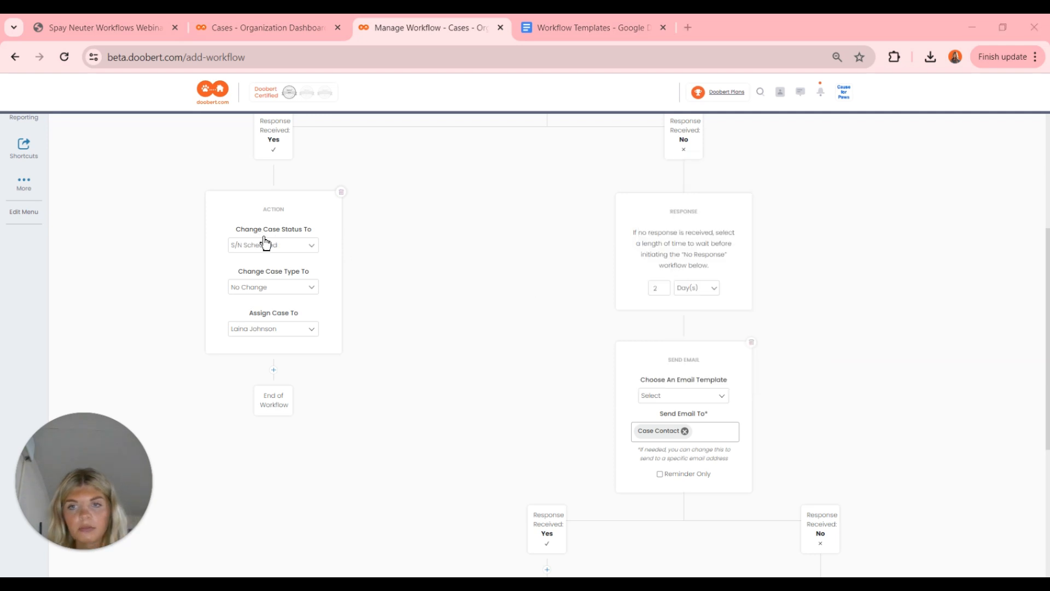
- Choose the Scheduling Follow up template for the follow-up email to the Case Contact
left_click(708, 397)
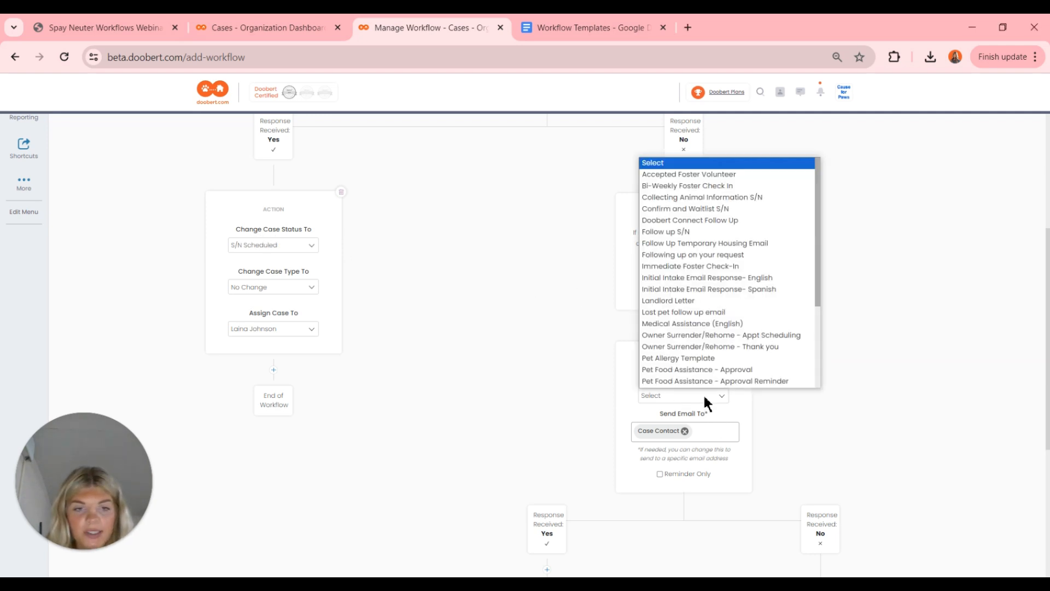
scroll(703, 320, "down", 3)
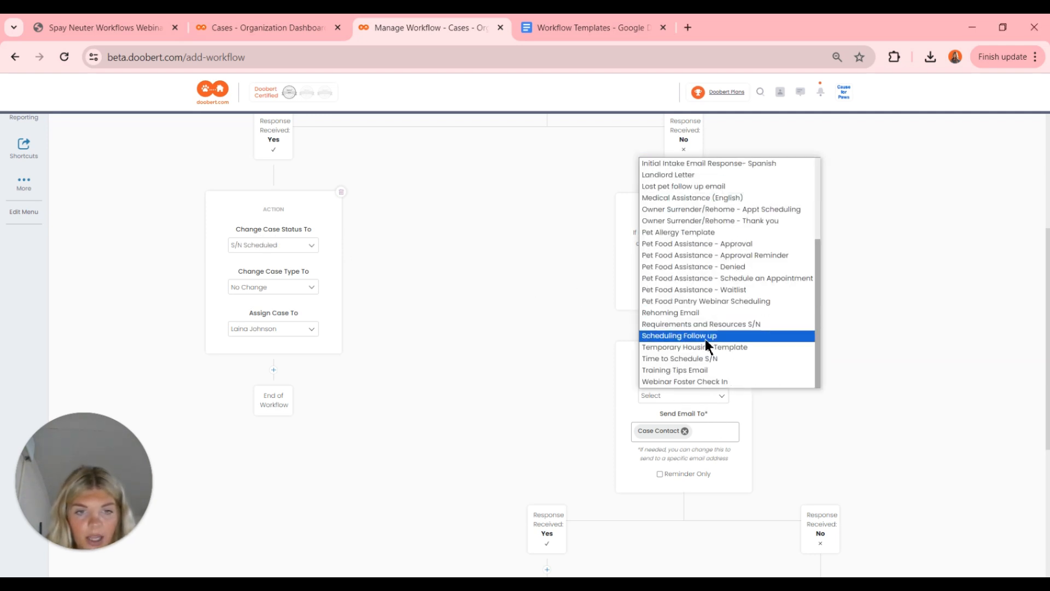
left_click(705, 337)
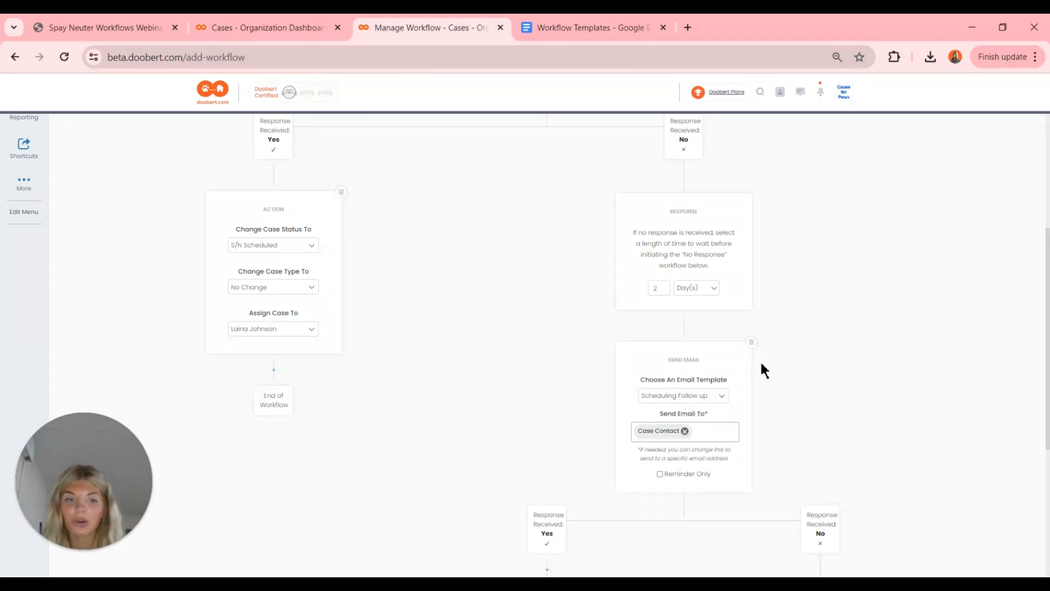
scroll(762, 364, "down", 3)
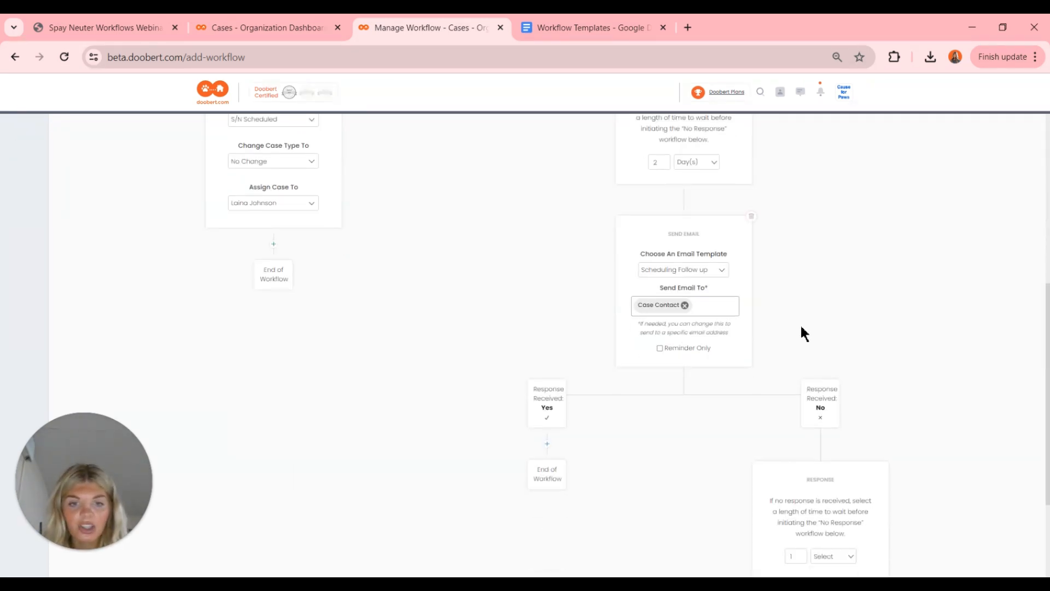
scroll(462, 301, "up", 2)
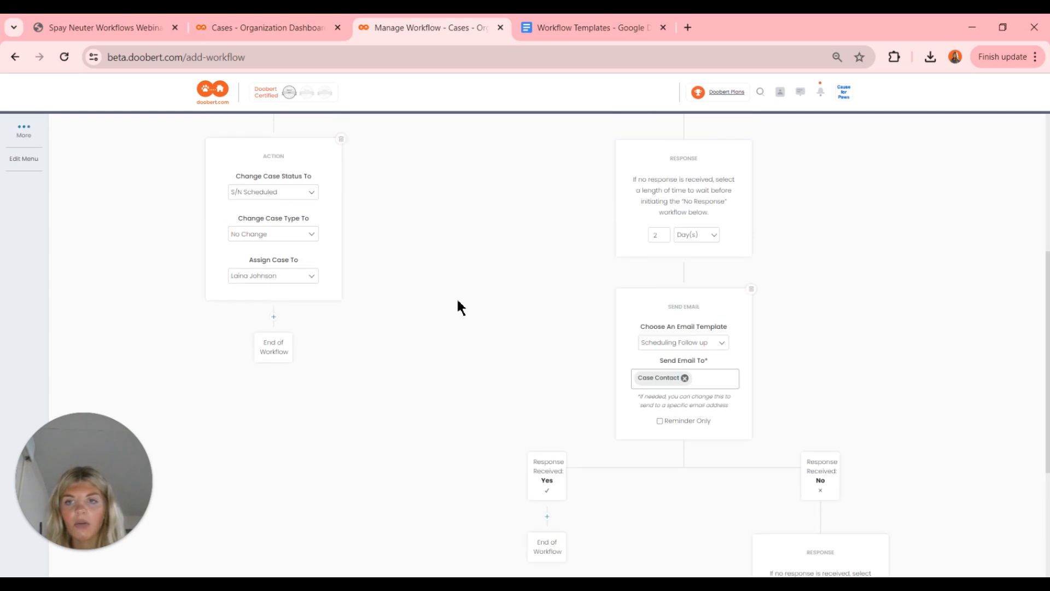
scroll(345, 300, "up", 4)
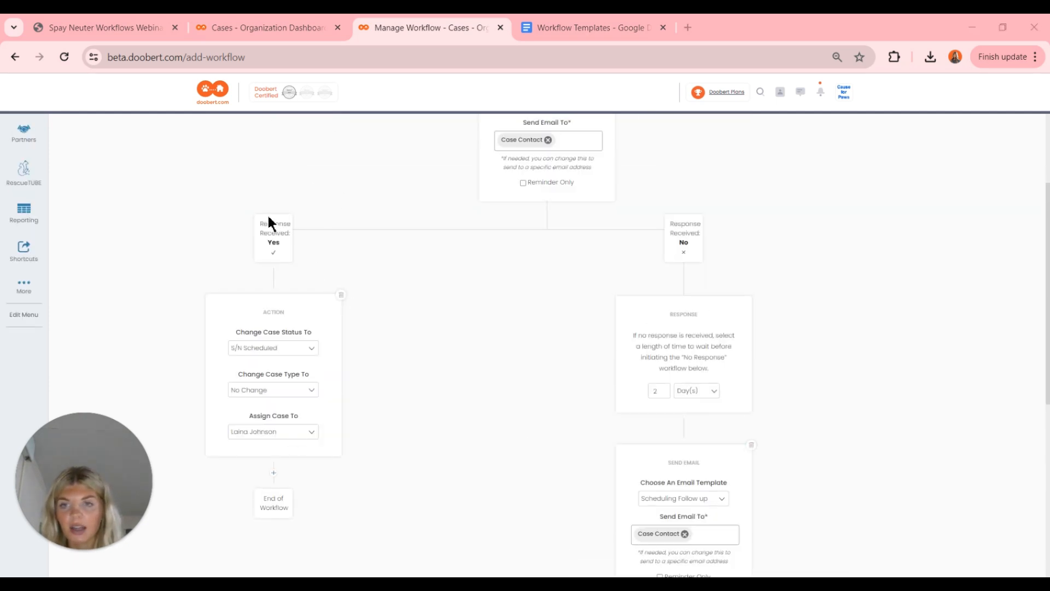
scroll(396, 297, "down", 2)
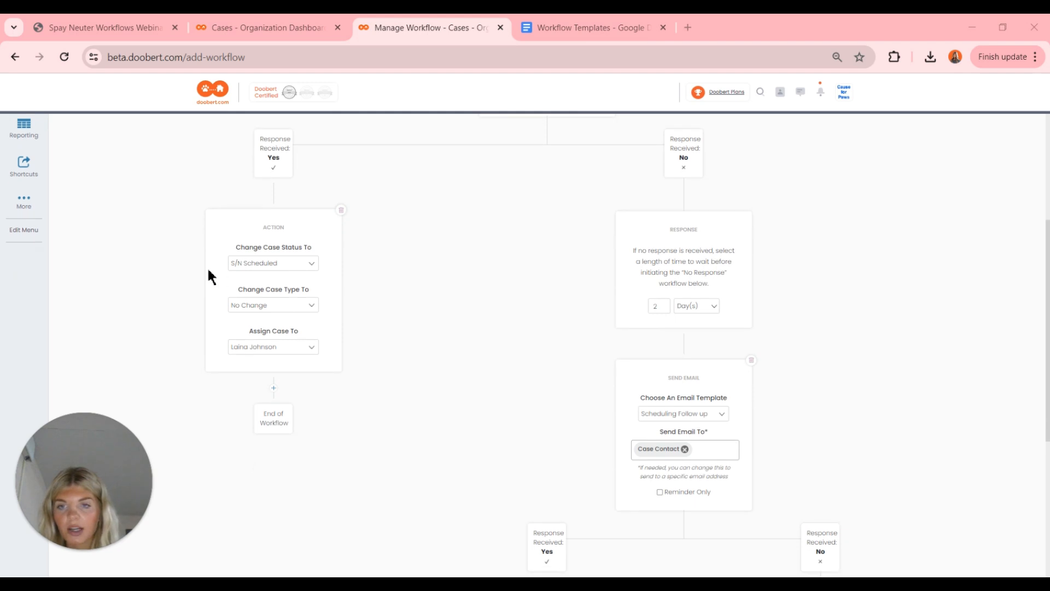
- Add an email step after the S/N Scheduled action that sends the Collecting Animal Information S/N template
left_click(275, 392)
scroll(276, 394, "down", 1)
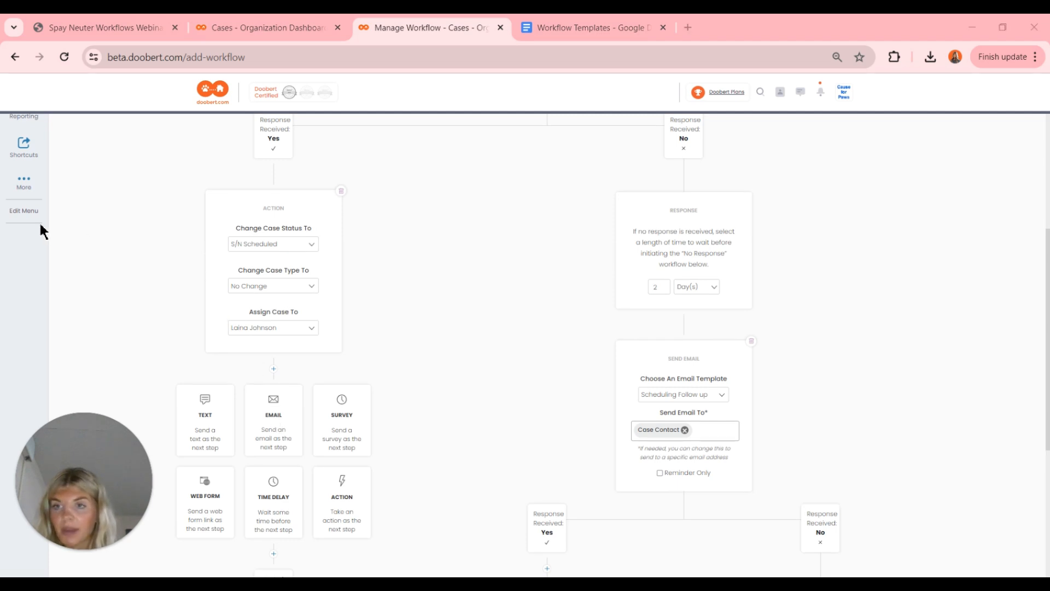
left_click(276, 438)
scroll(363, 415, "down", 1)
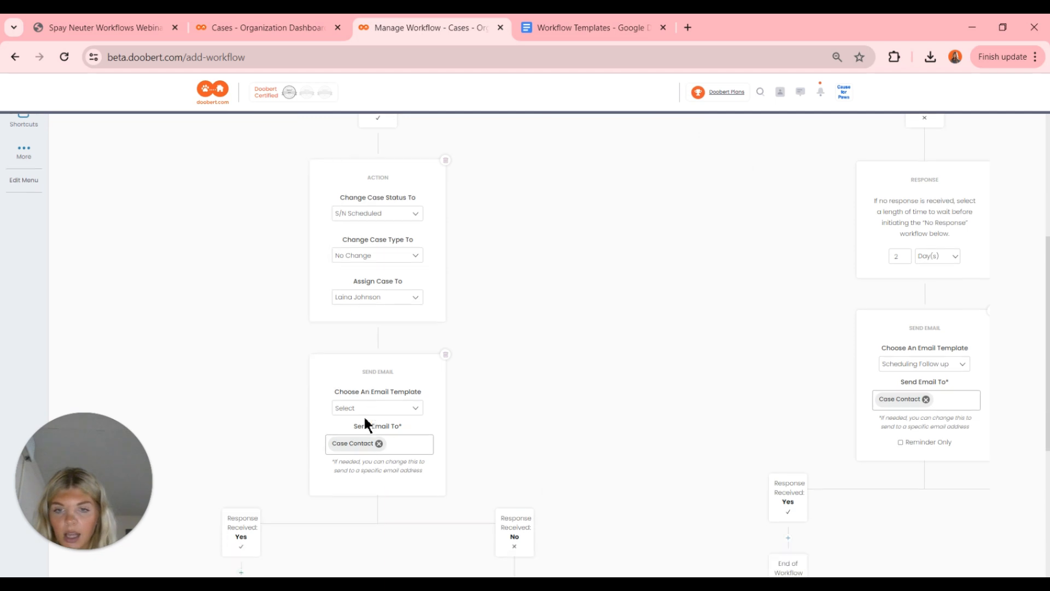
left_click(368, 386)
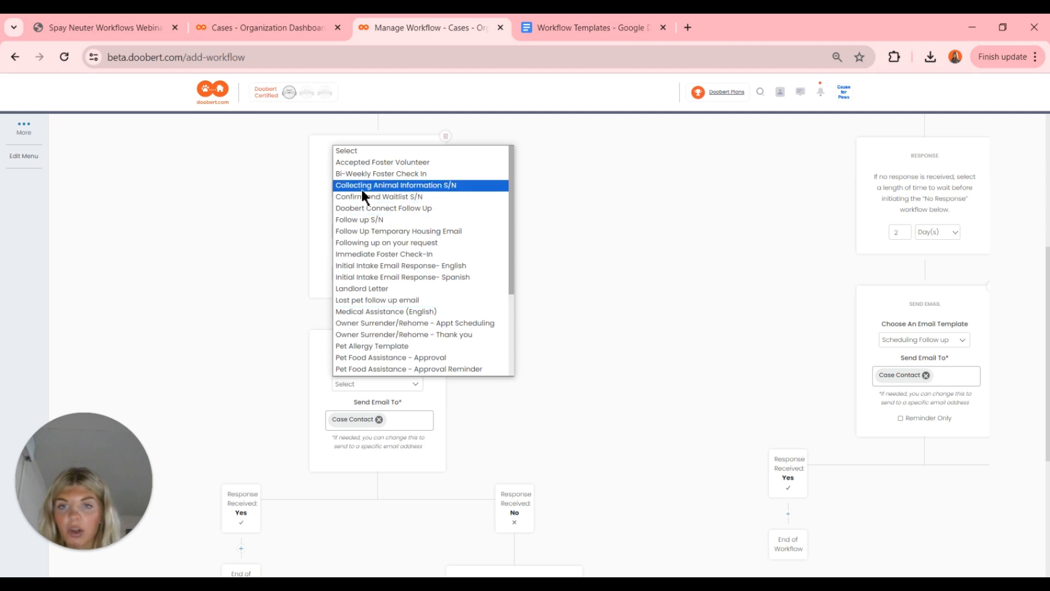
left_click(467, 185)
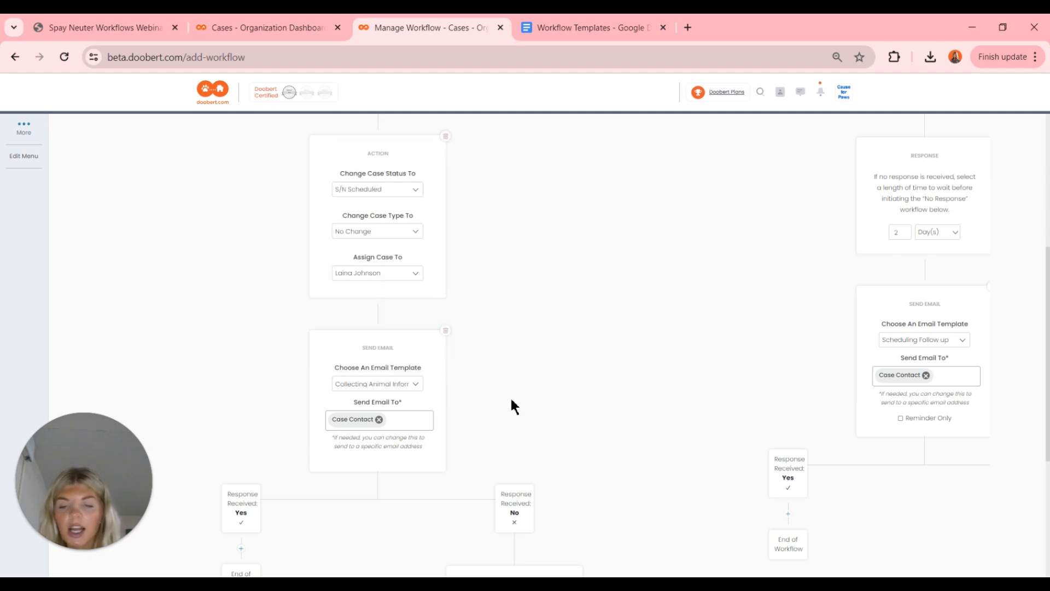
scroll(511, 399, "down", 1)
scroll(511, 399, "right", 1)
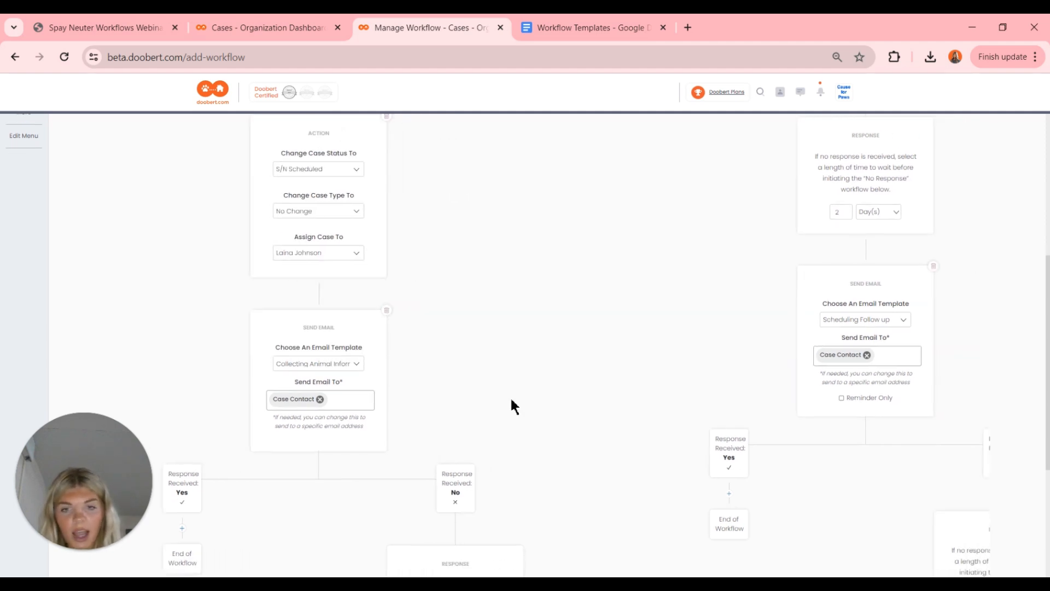
scroll(511, 399, "right", 3)
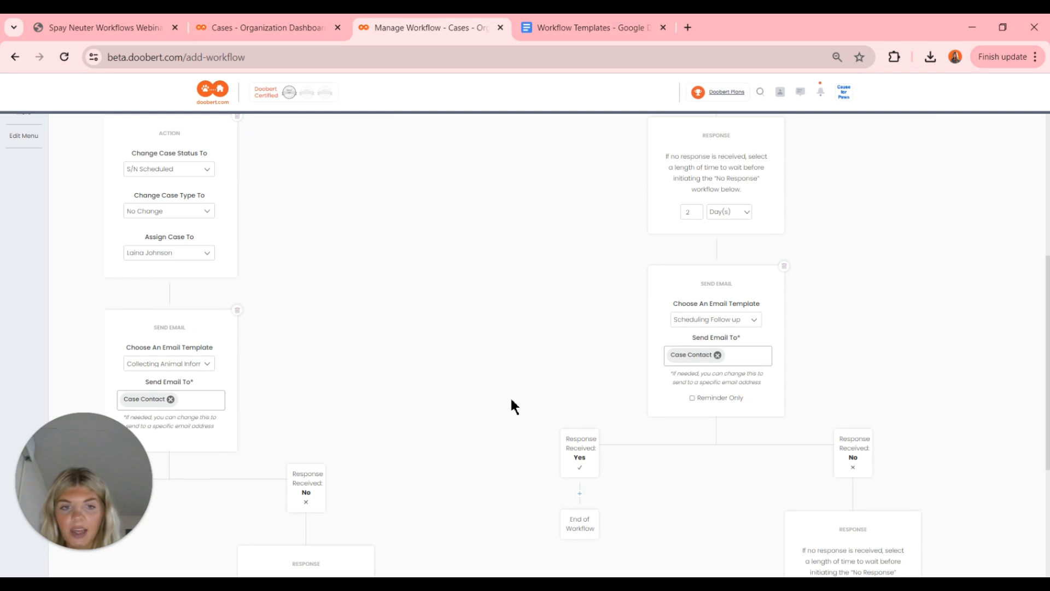
scroll(721, 472, "down", 2)
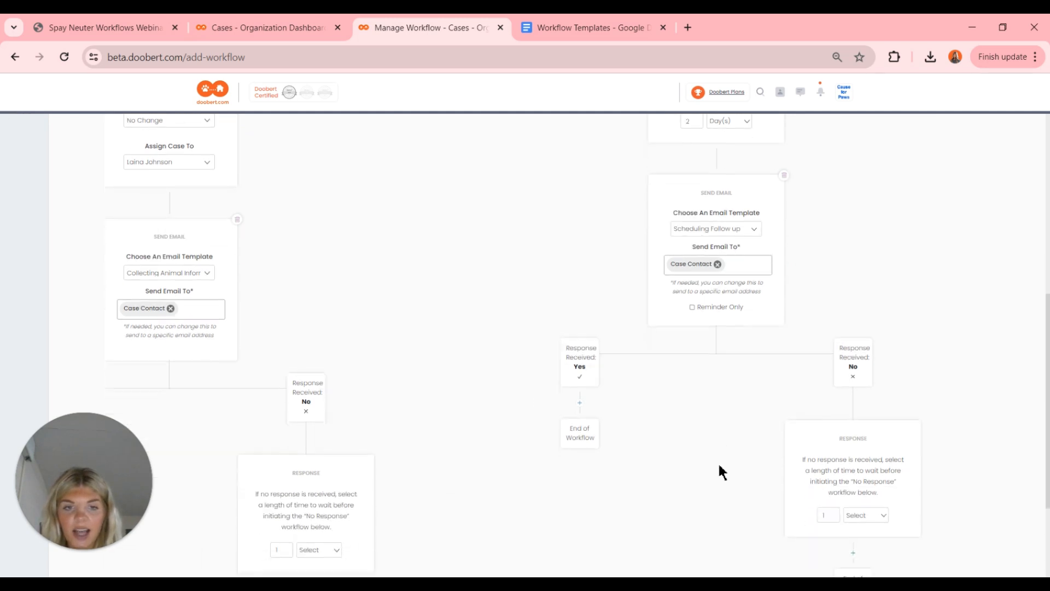
- Add an email step under the Scheduling Follow up Yes node that uses the Collecting Animal Information S/N template
left_click(581, 409)
left_click(581, 472)
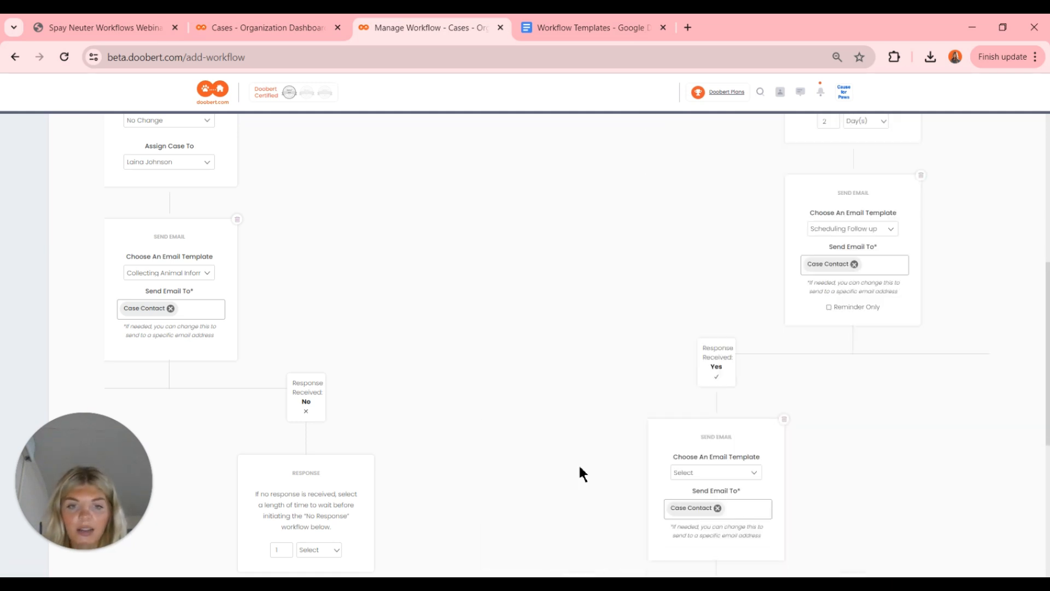
scroll(611, 475, "down", 3)
left_click(694, 358)
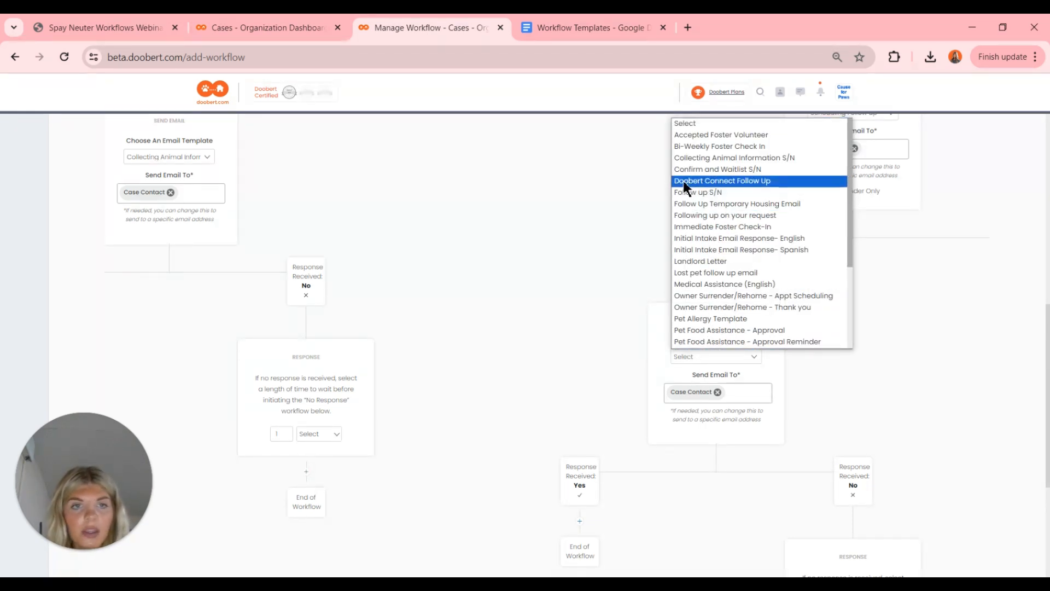
left_click(735, 158)
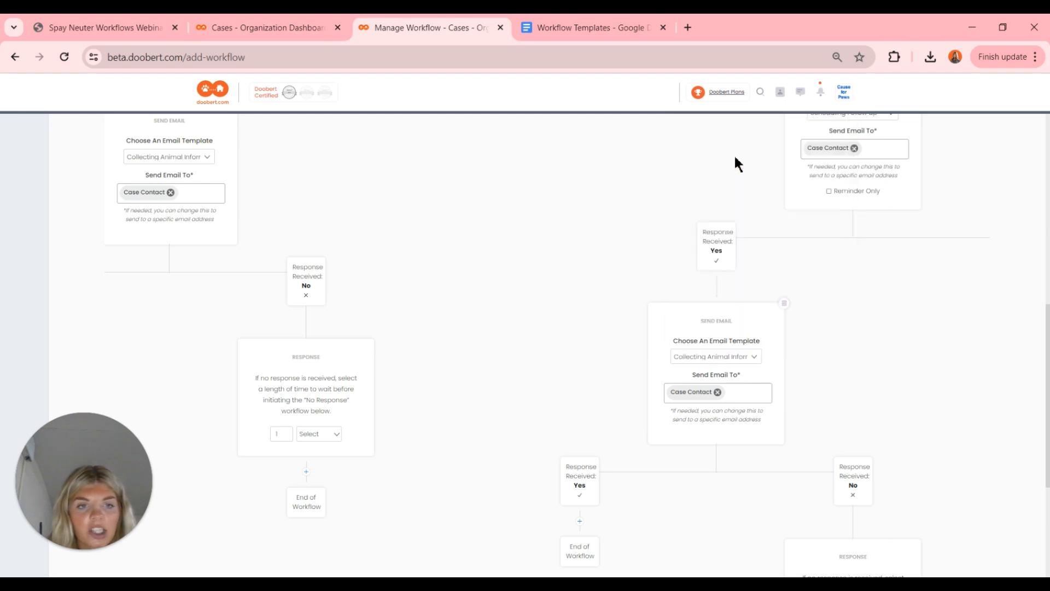
scroll(625, 298, "right", 5)
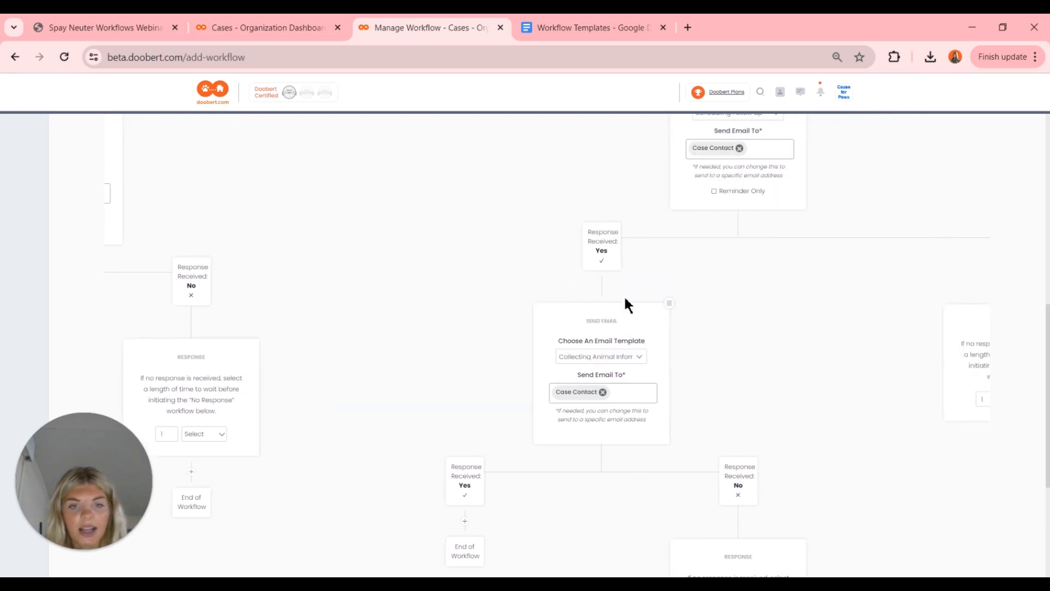
- Set the No-branch response wait to 2 Day(s) and add a new step below it
scroll(625, 300, "up", 2)
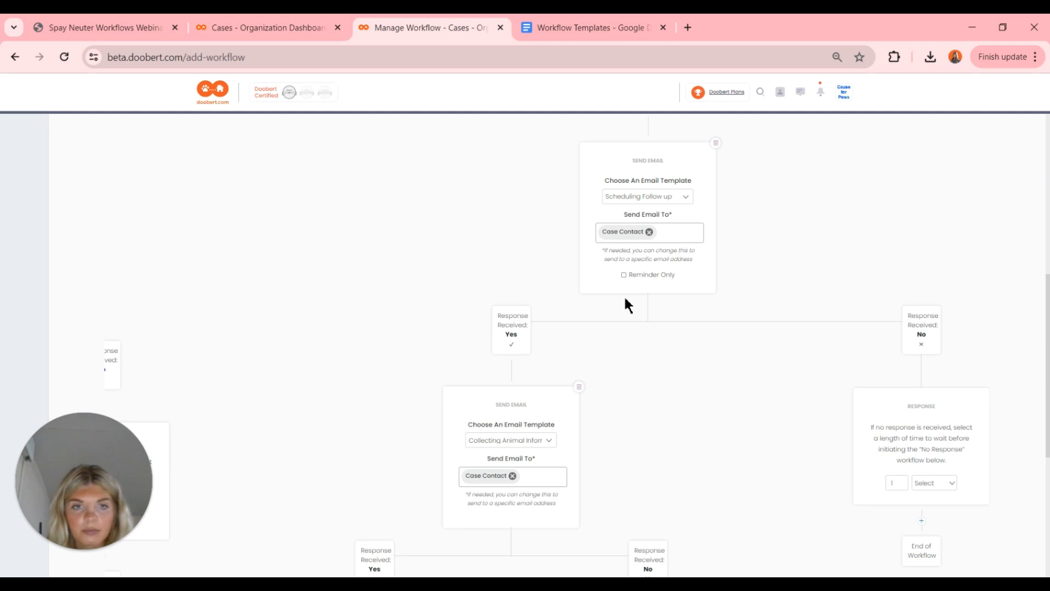
scroll(628, 304, "right", 2)
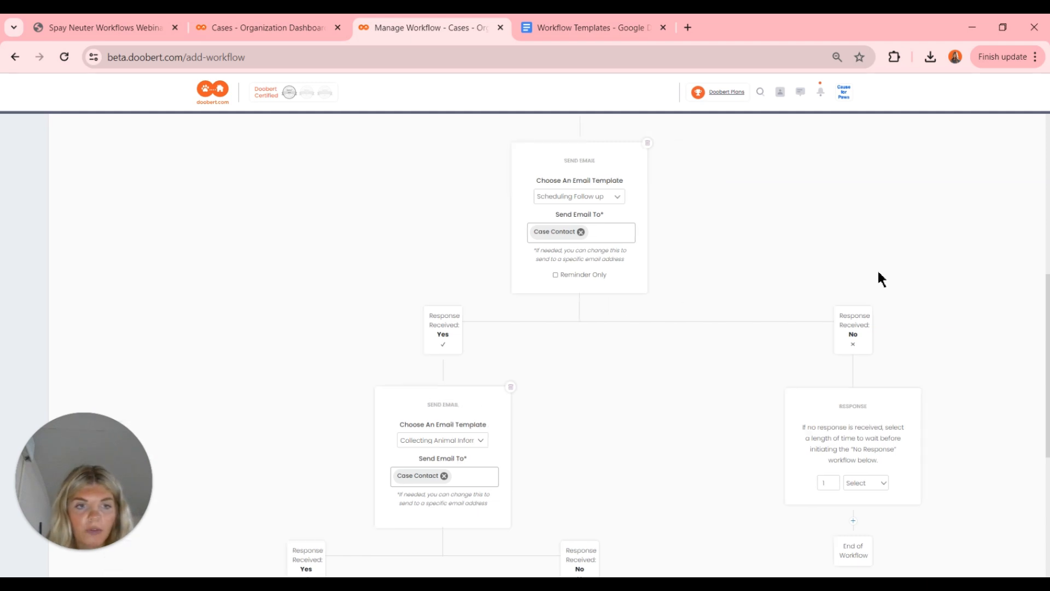
scroll(902, 305, "down", 2)
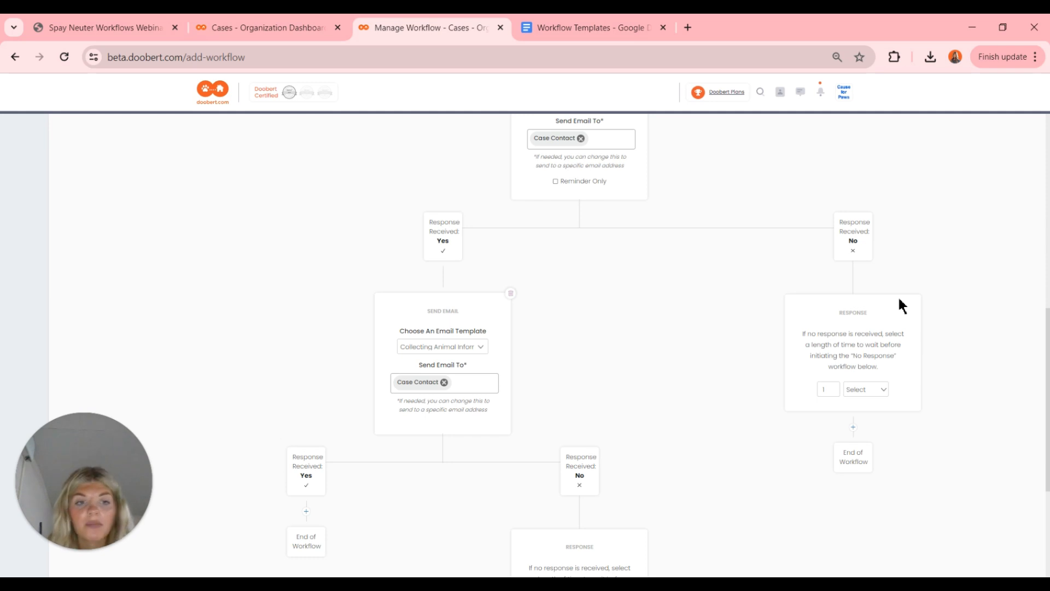
left_click(864, 390)
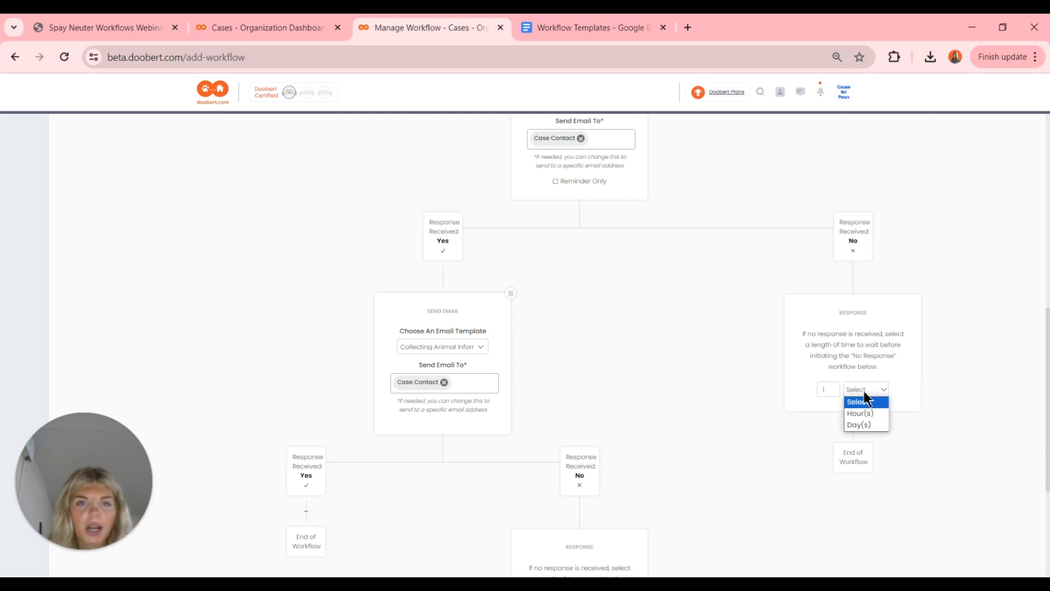
left_click(834, 390)
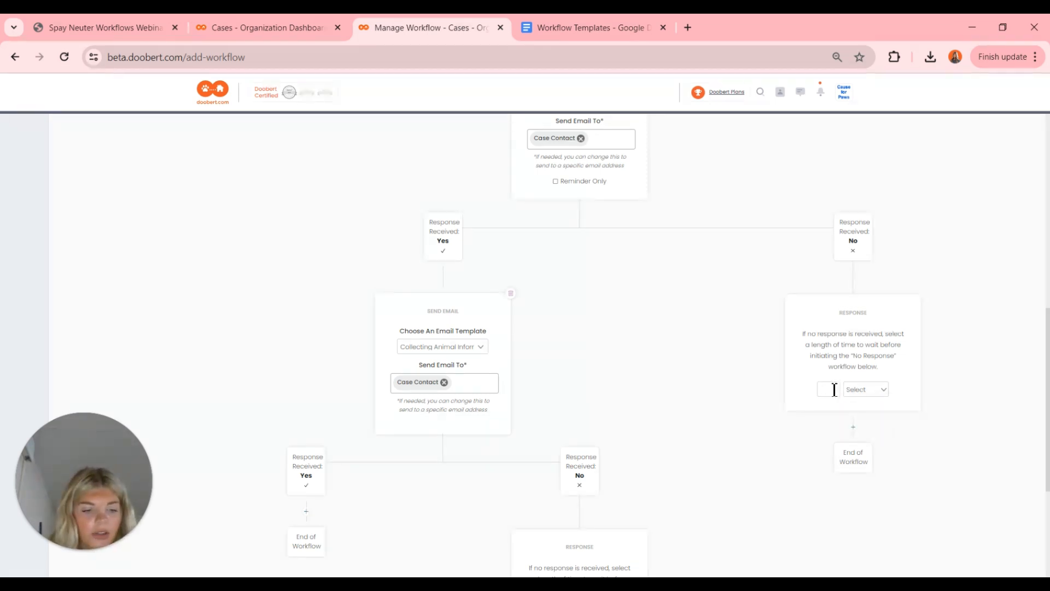
left_click(879, 389)
left_click(867, 425)
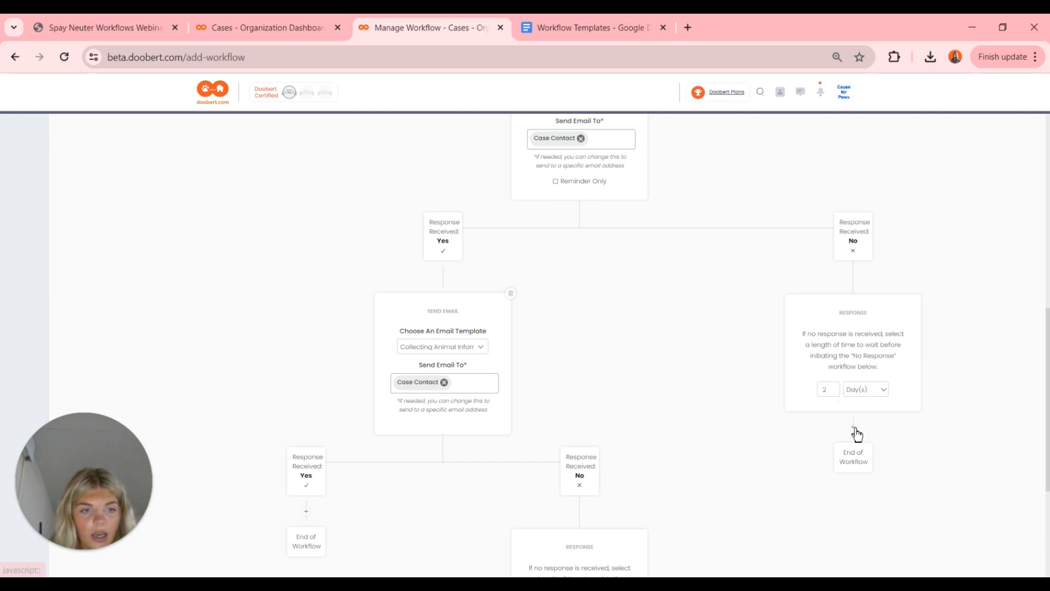
left_click(854, 431)
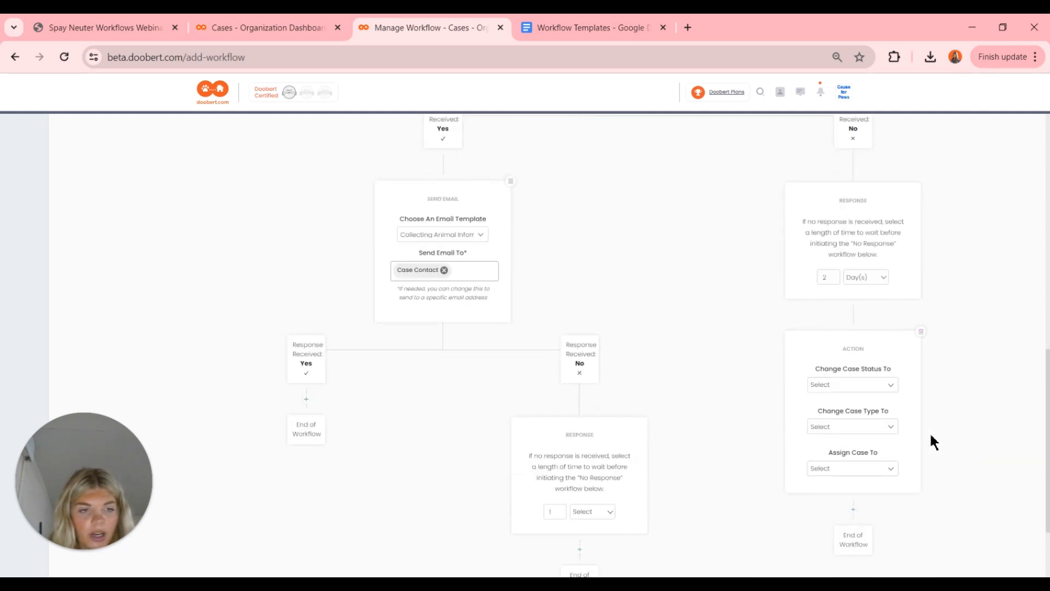
- Set the action to change status to Archived Case, keep the type as No Change, and leave it Unassigned
left_click(878, 386)
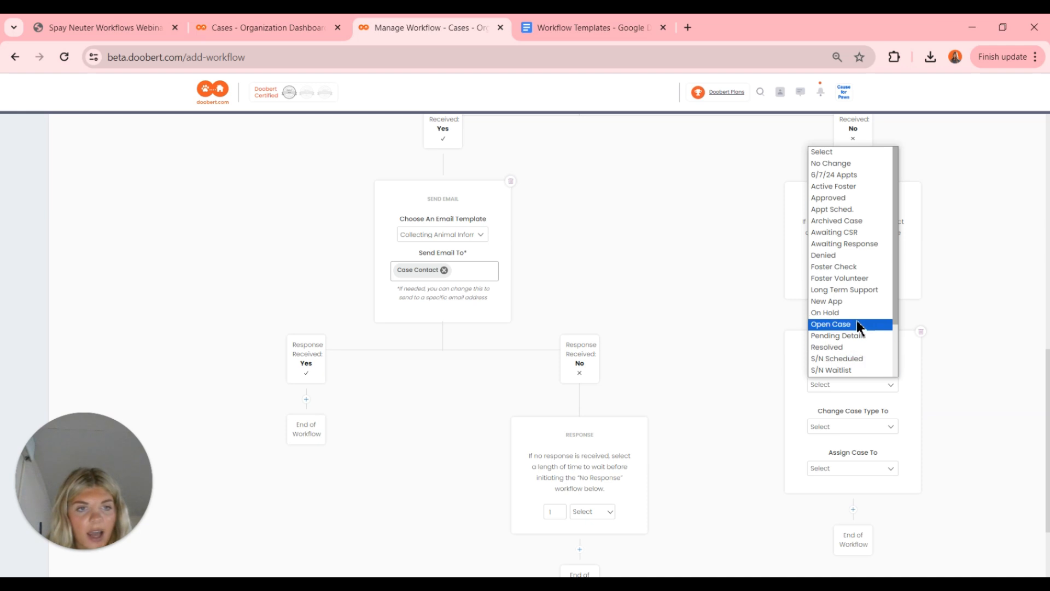
scroll(856, 318, "down", 2)
scroll(856, 317, "down", 1)
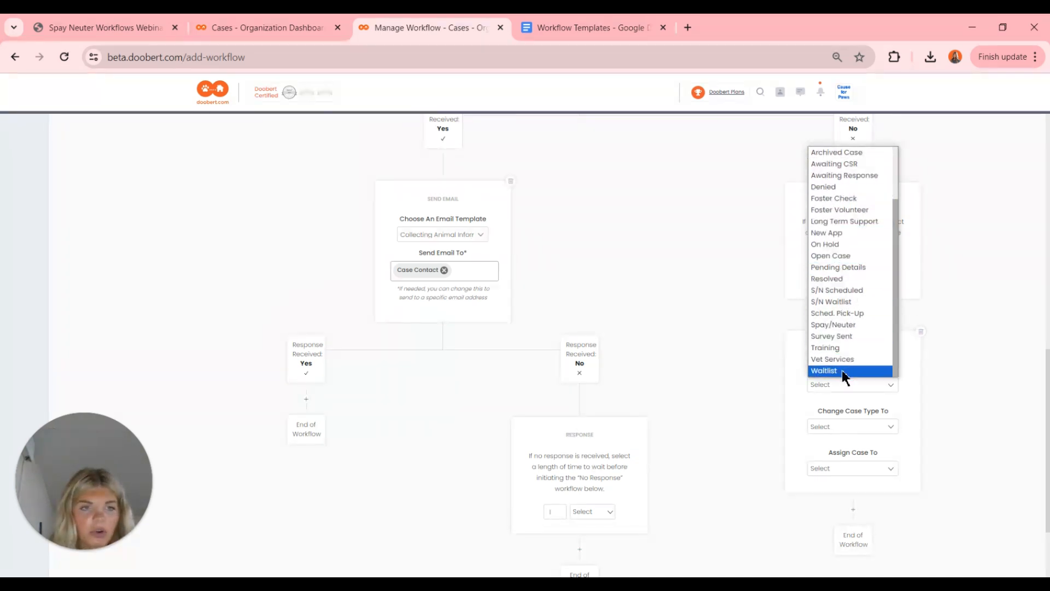
scroll(842, 370, "up", 1)
scroll(841, 367, "up", 2)
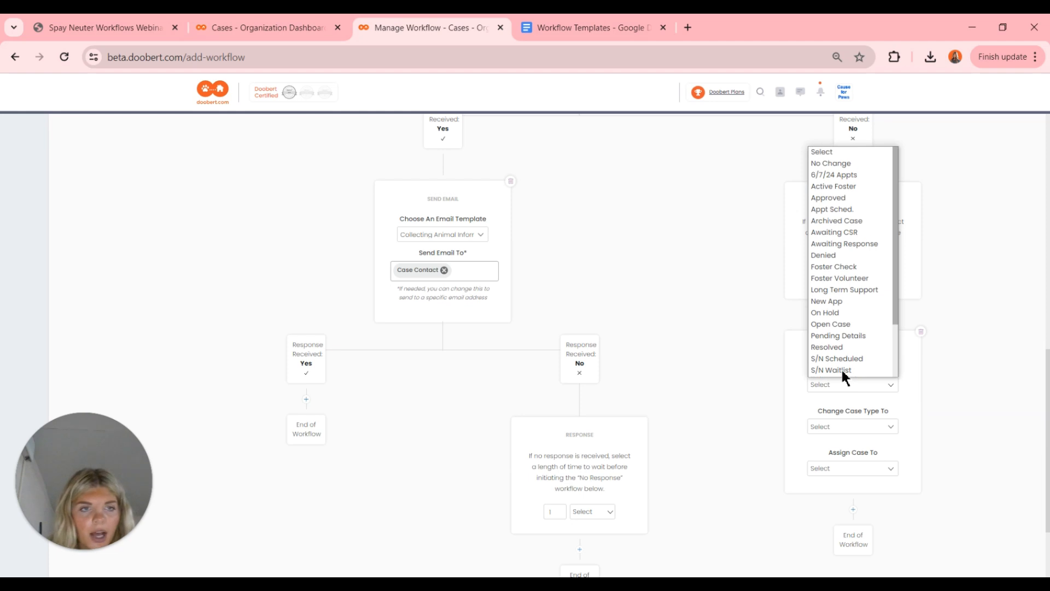
left_click(841, 219)
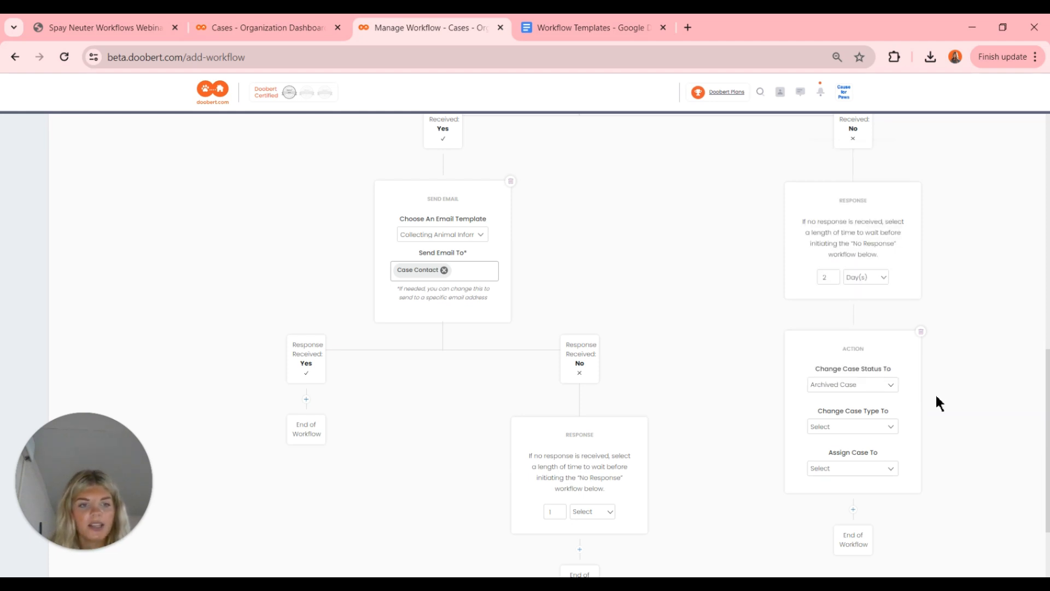
left_click(875, 426)
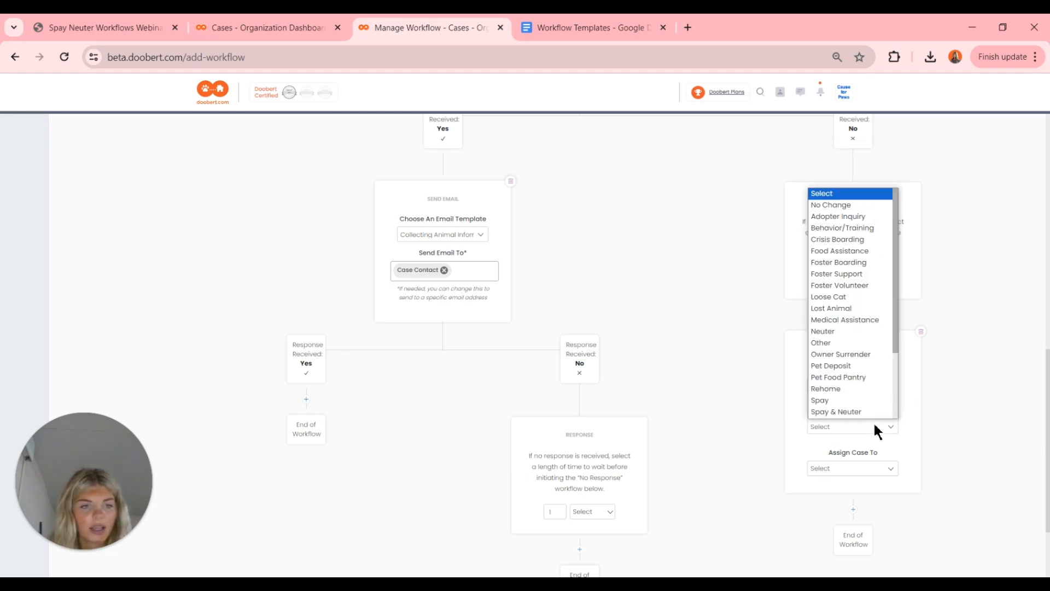
left_click(834, 210)
left_click(849, 466)
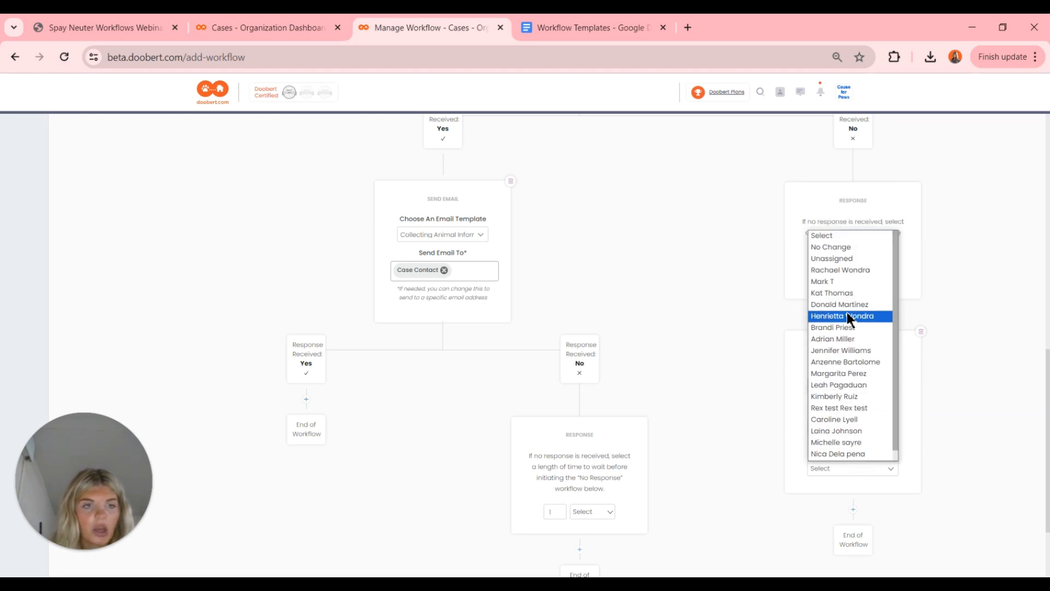
left_click(830, 259)
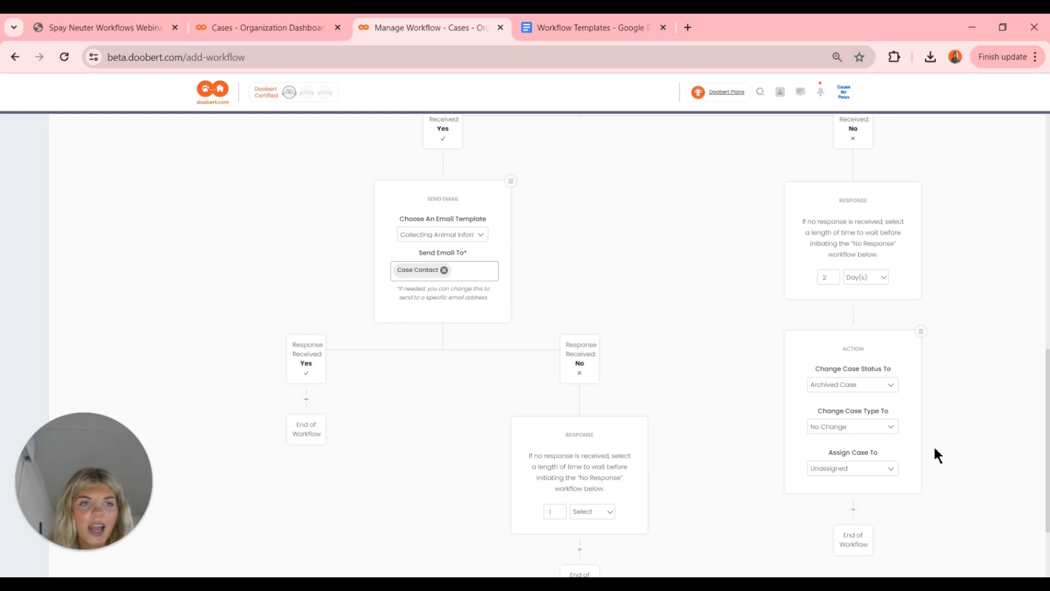
scroll(935, 450, "up", 2)
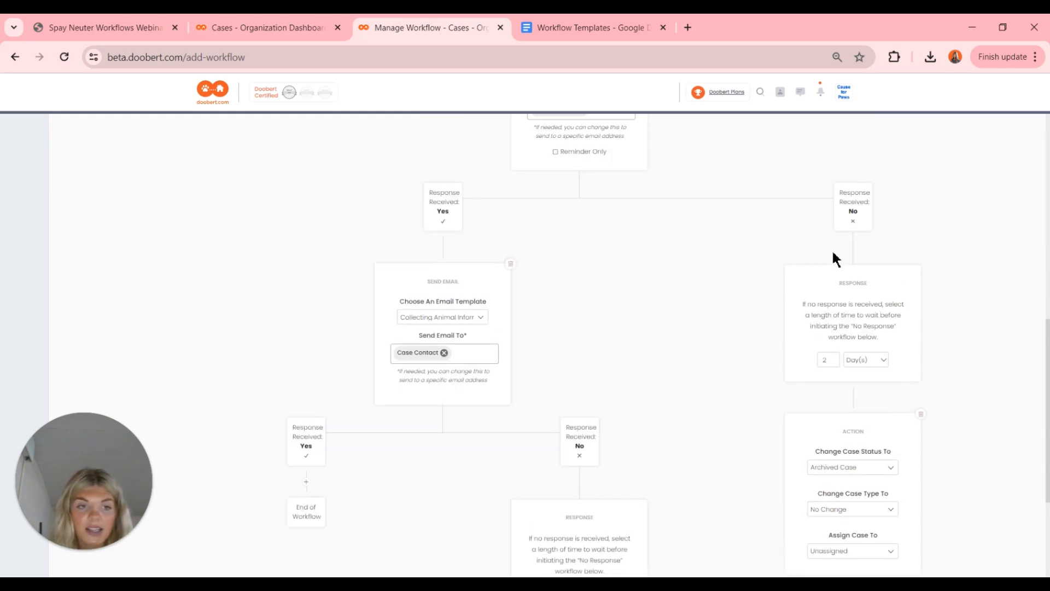
- Add a new step under the Collecting Animal Information email's 'Response Received: Yes' node
scroll(845, 319, "down", 3)
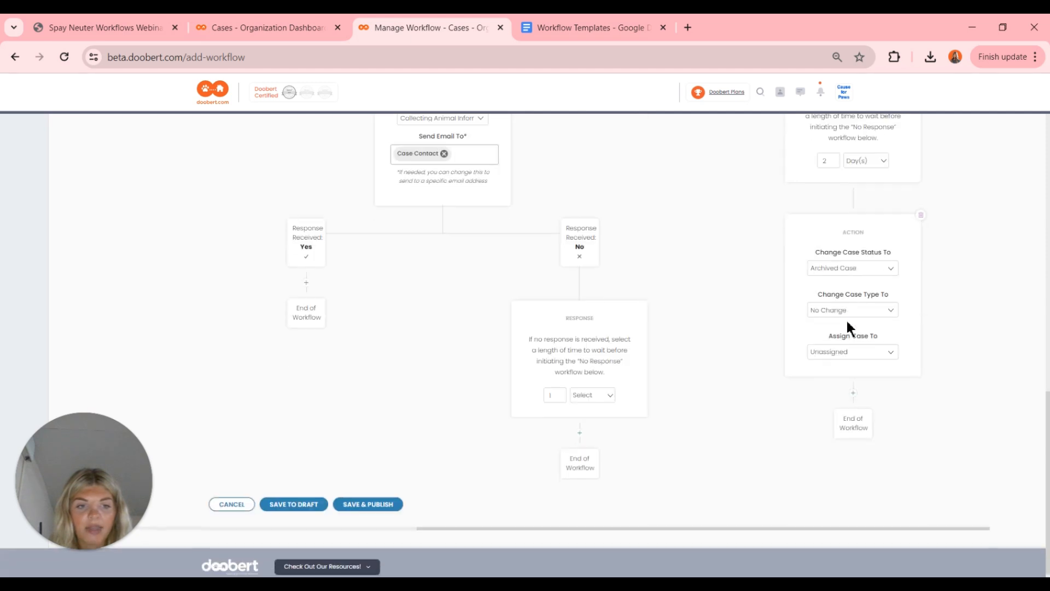
scroll(689, 296, "up", 3)
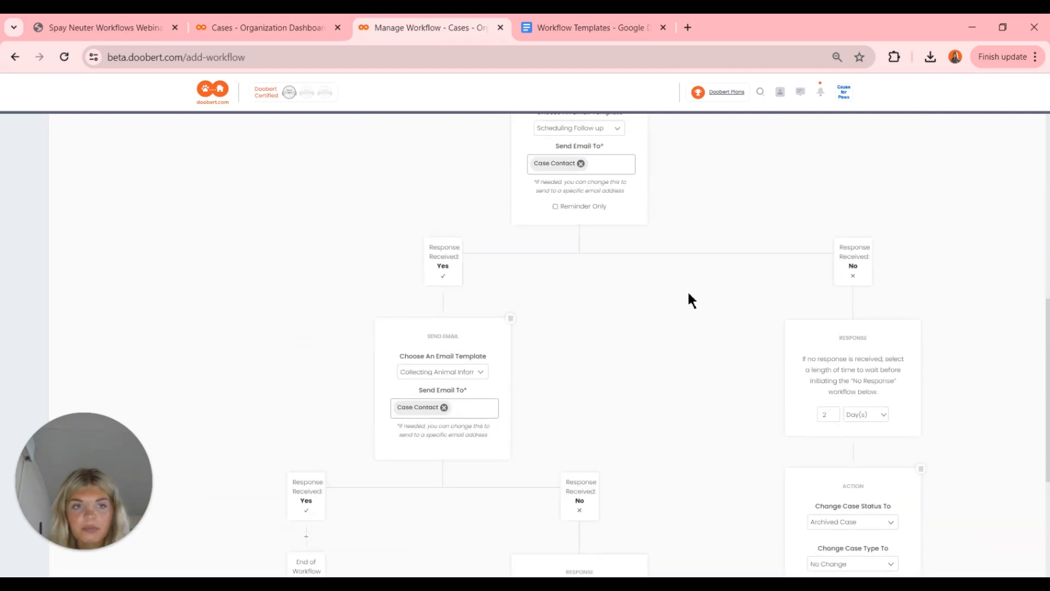
scroll(688, 291, "down", 1)
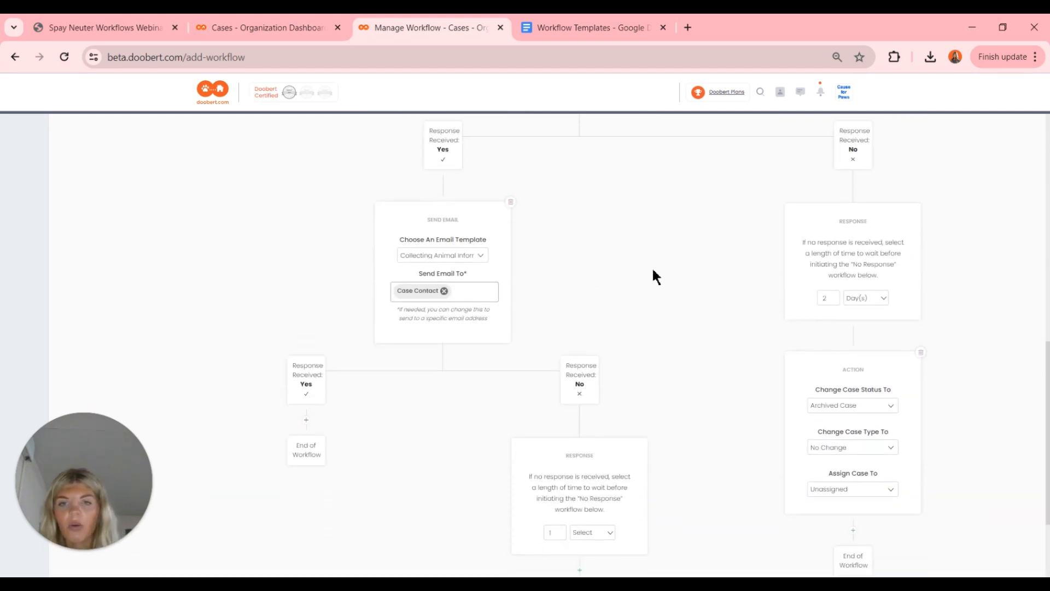
scroll(561, 216, "up", 3)
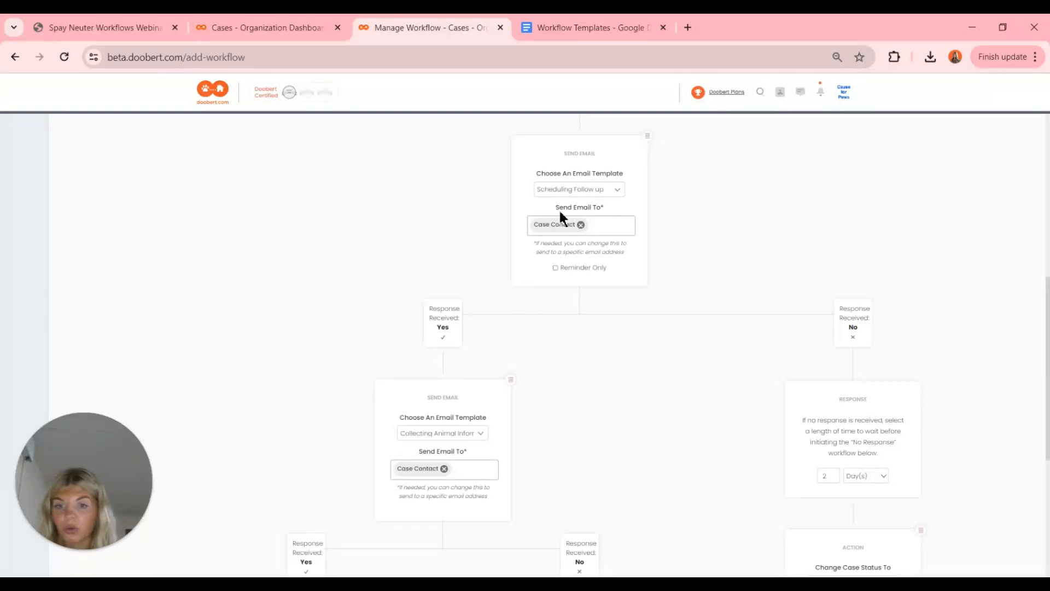
scroll(561, 432, "down", 3)
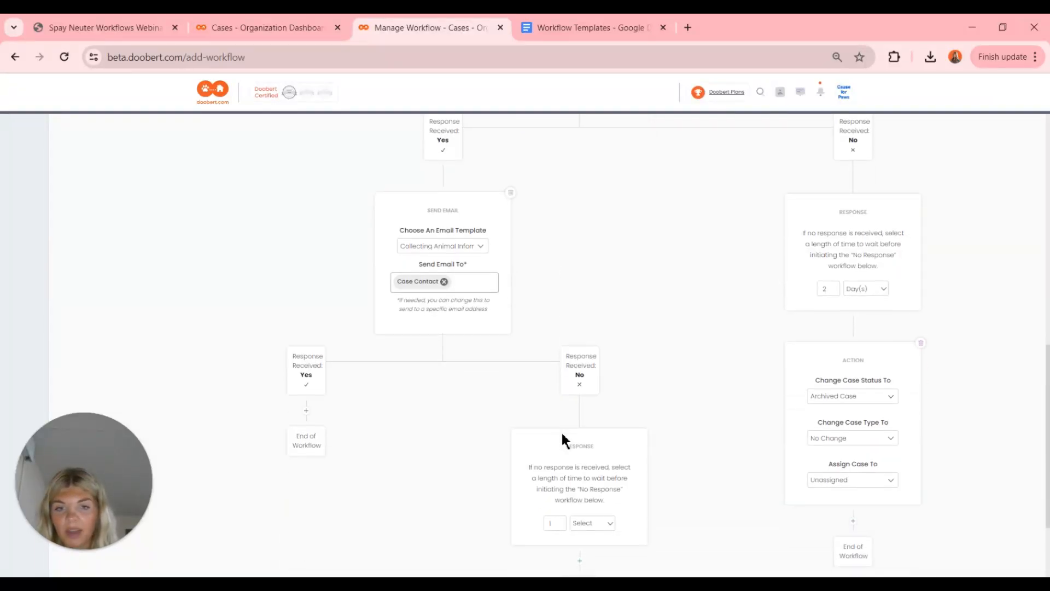
left_click(307, 414)
scroll(309, 418, "down", 2)
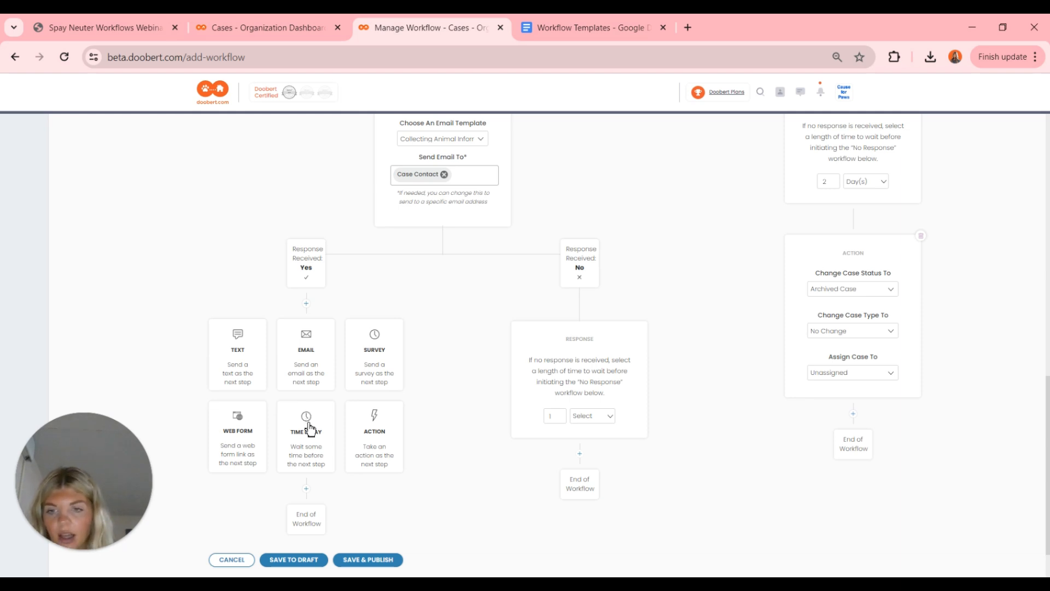
- Make it an Action that sets status S/N Scheduled, keeps the type as No Change, and assigns a staff member
left_click(392, 448)
scroll(389, 444, "down", 1)
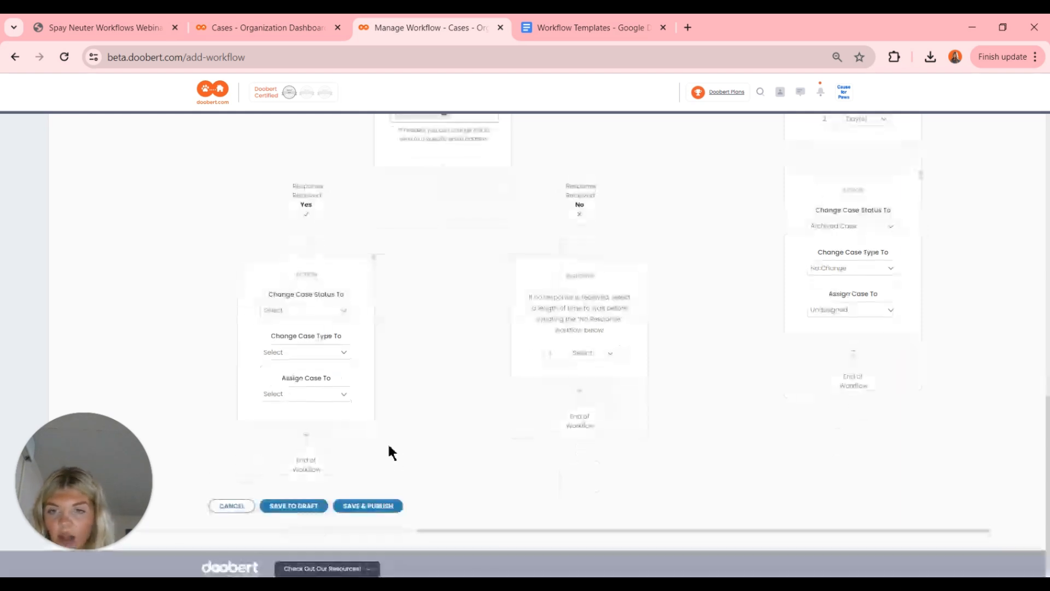
left_click(304, 312)
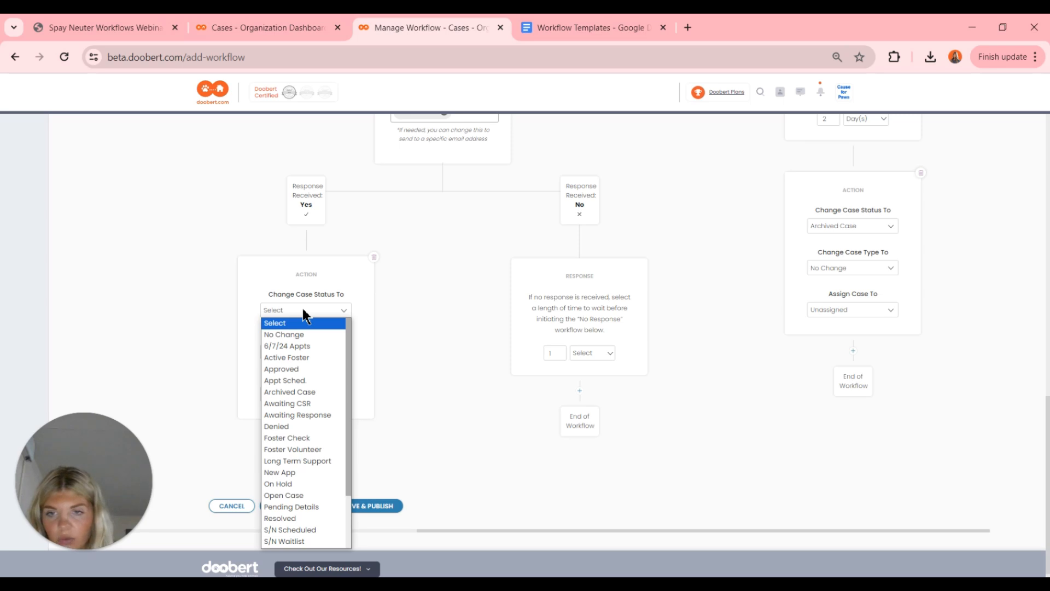
scroll(304, 421, "down", 2)
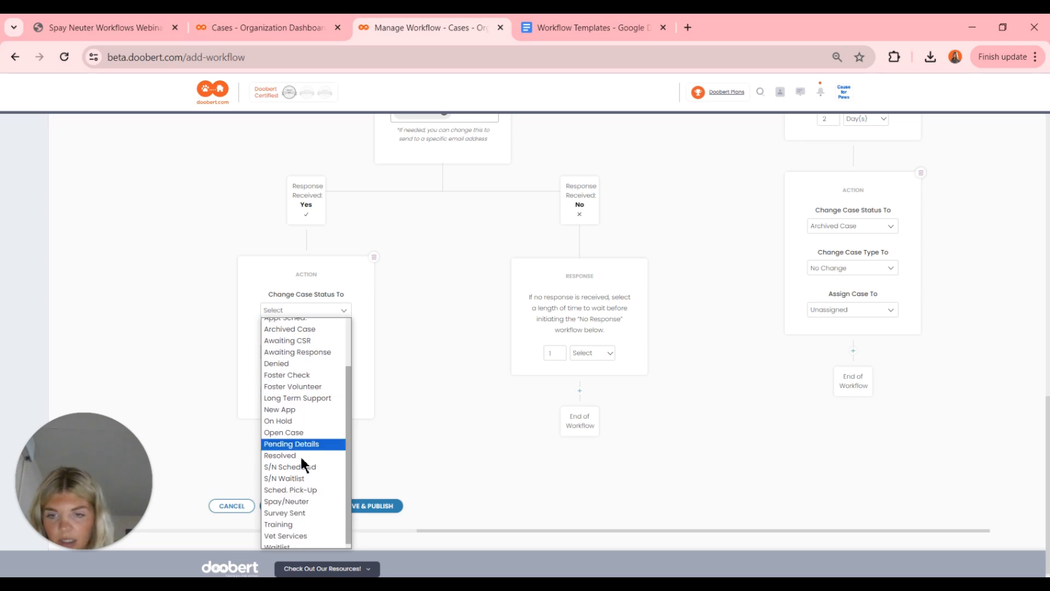
left_click(302, 468)
left_click(317, 352)
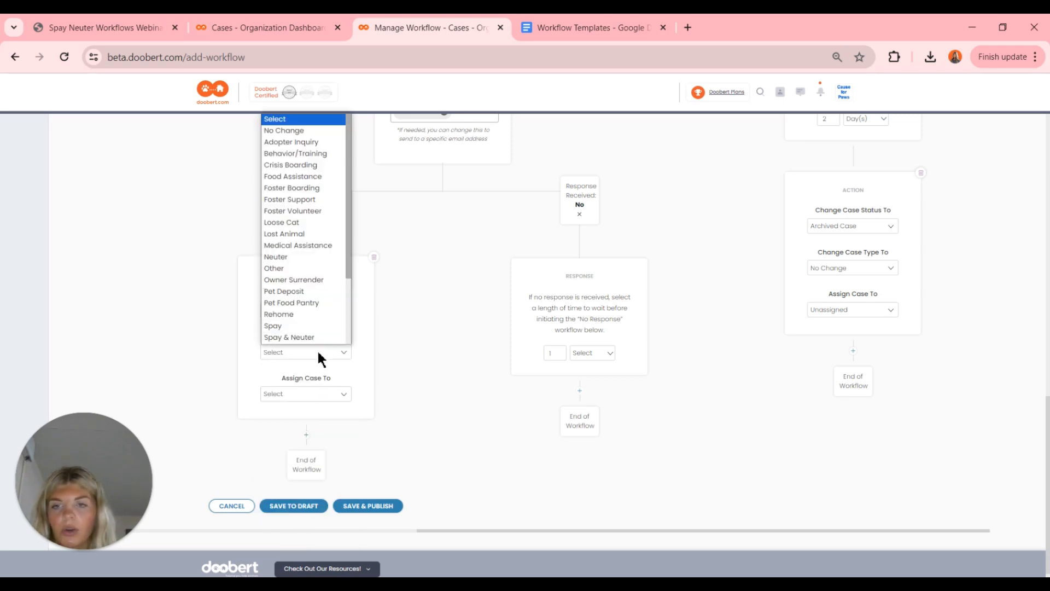
left_click(319, 353)
left_click(316, 351)
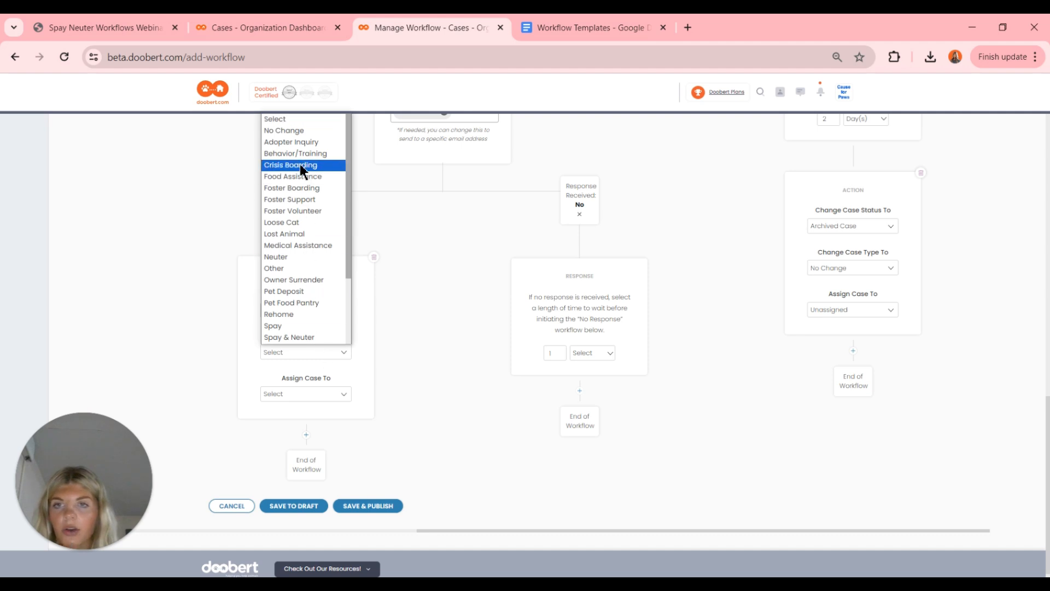
left_click(284, 131)
left_click(300, 393)
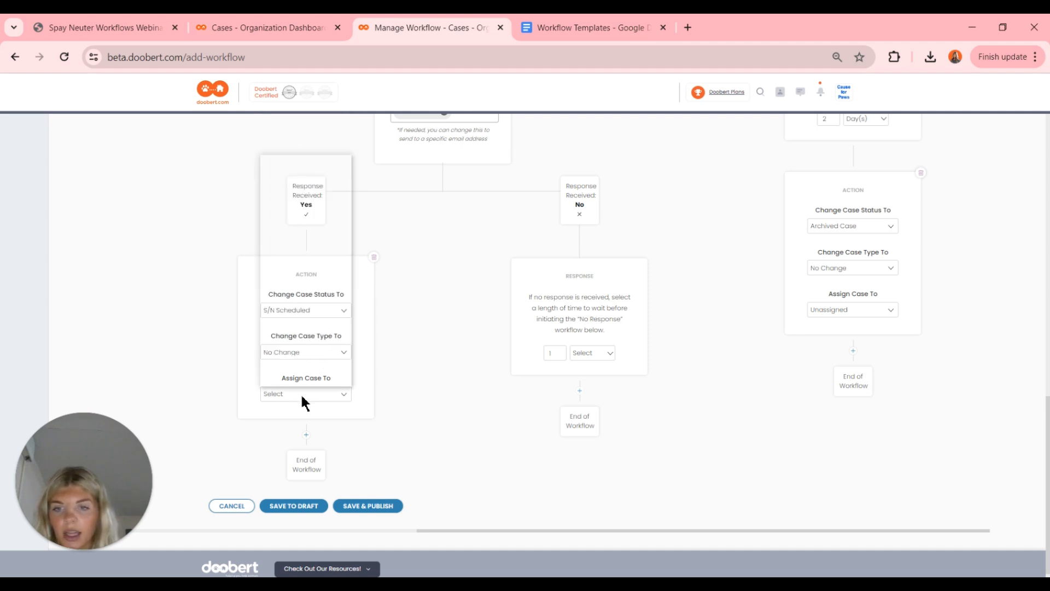
left_click(300, 357)
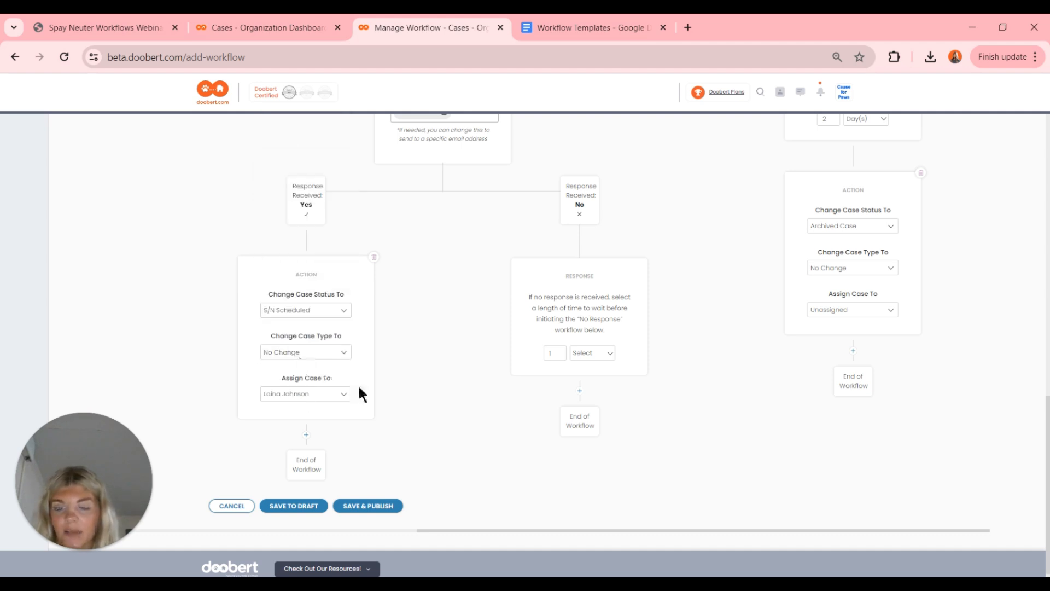
scroll(442, 381, "up", 3)
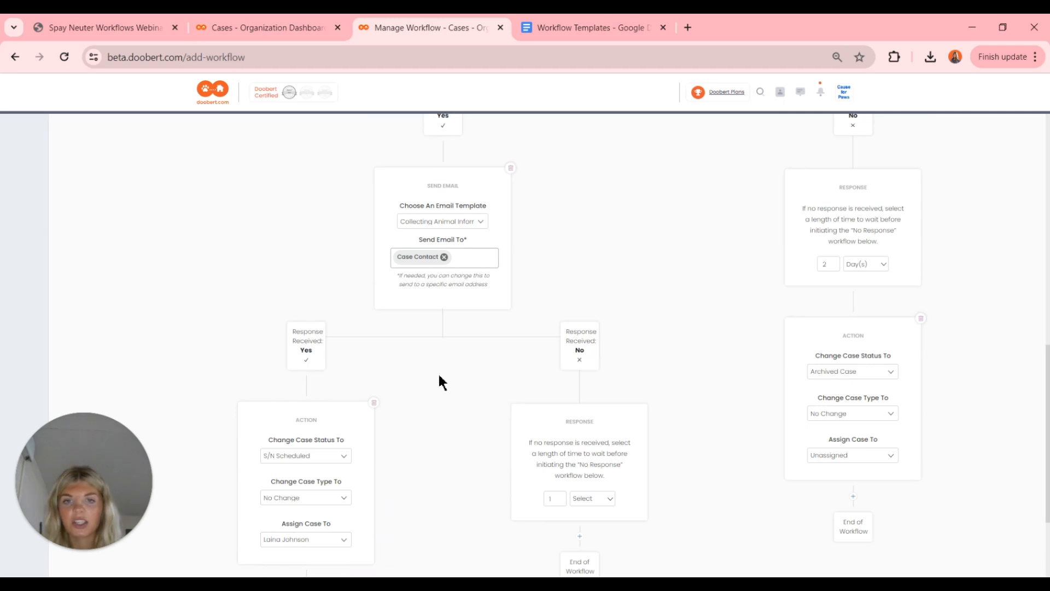
scroll(442, 381, "down", 1)
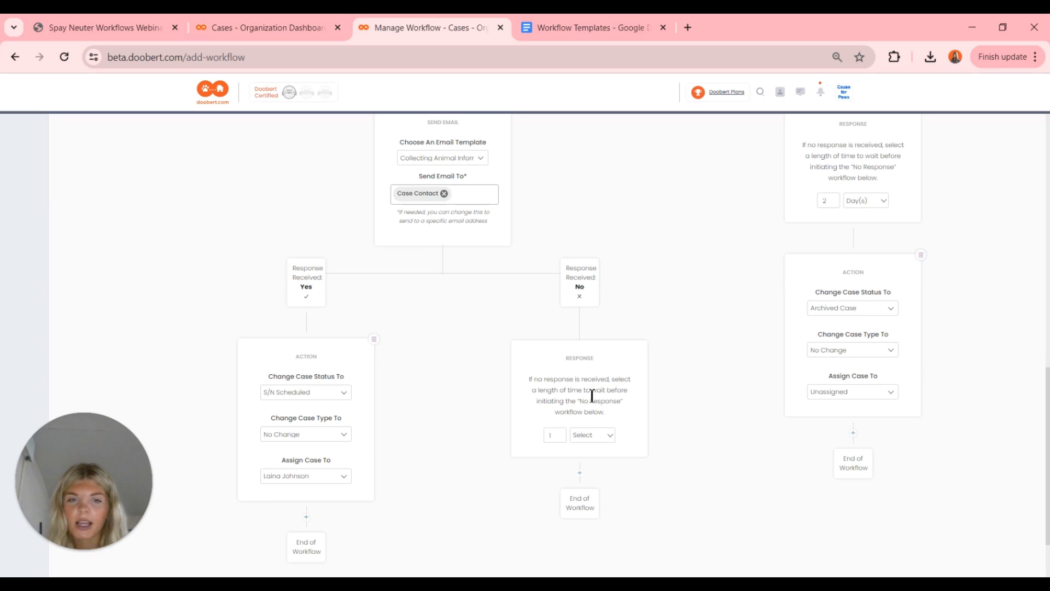
scroll(591, 400, "down", 1)
scroll(442, 314, "up", 3)
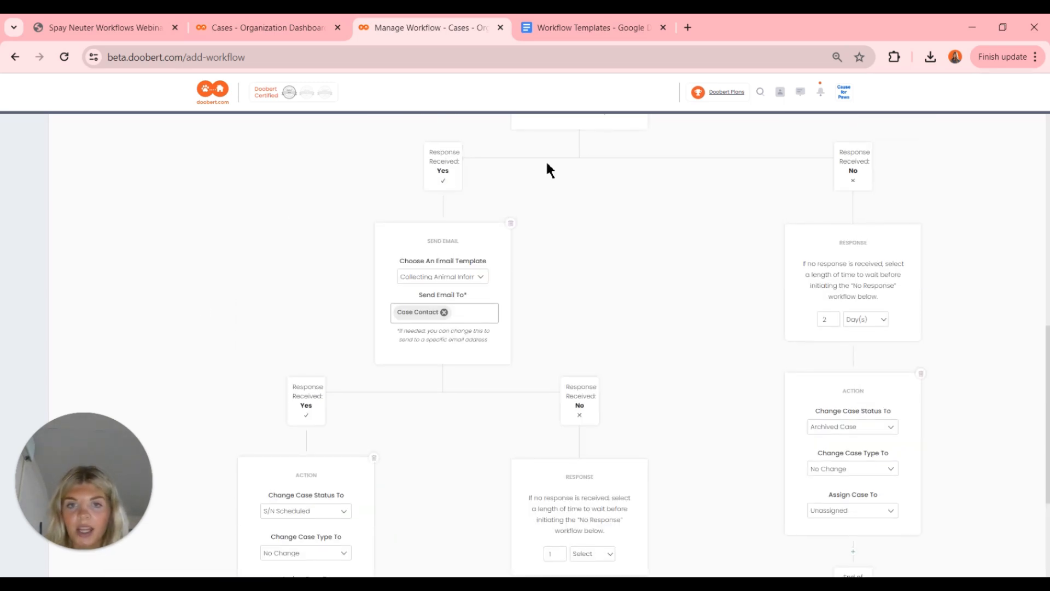
scroll(481, 375, "down", 4)
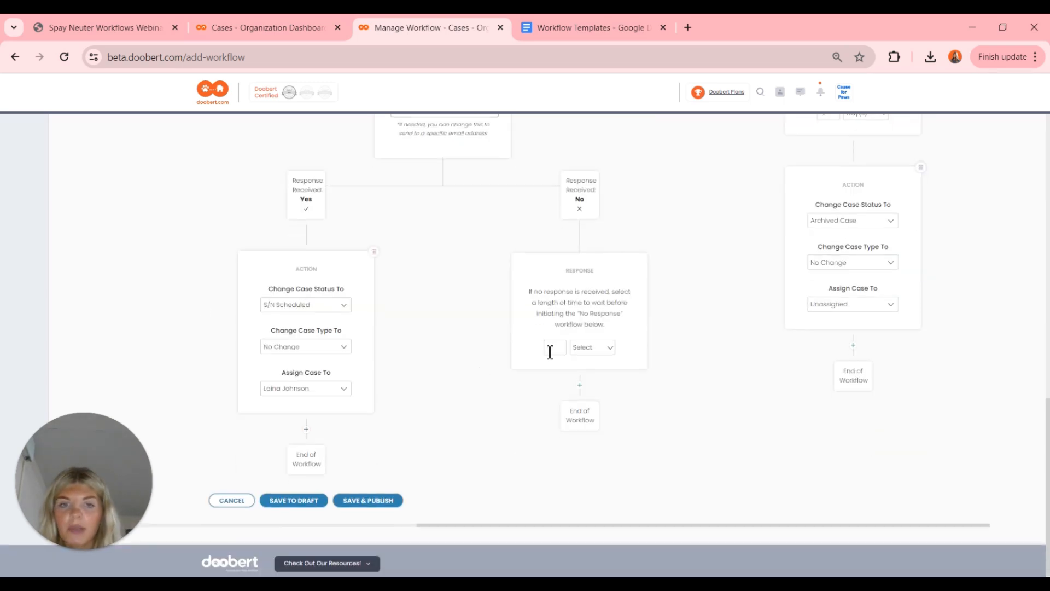
- Wait 1 Day(s) on the No branch, then send the Collecting Animal Information S/N email
type("1")
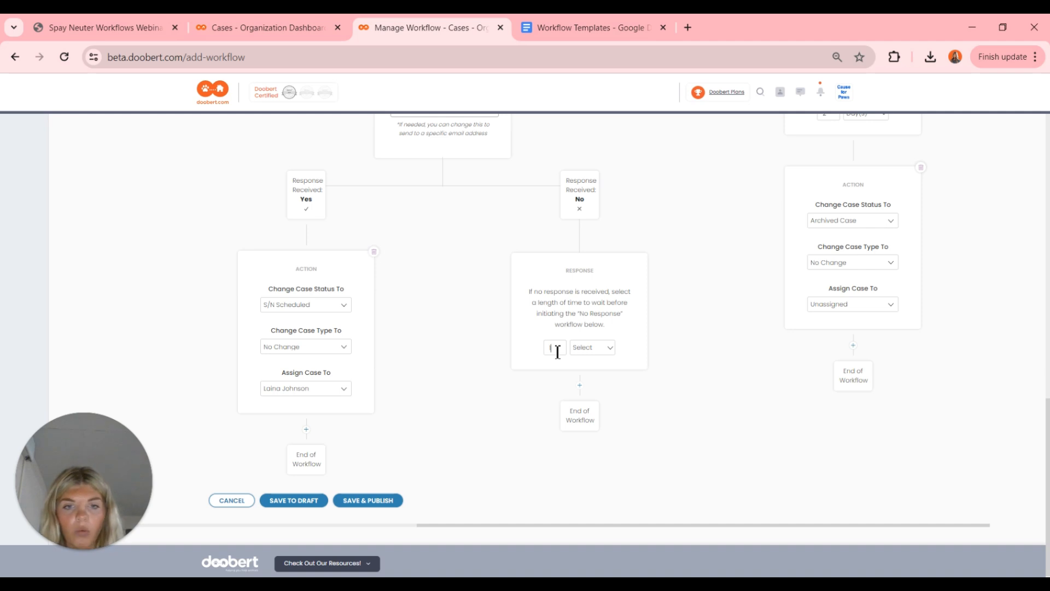
left_click(580, 347)
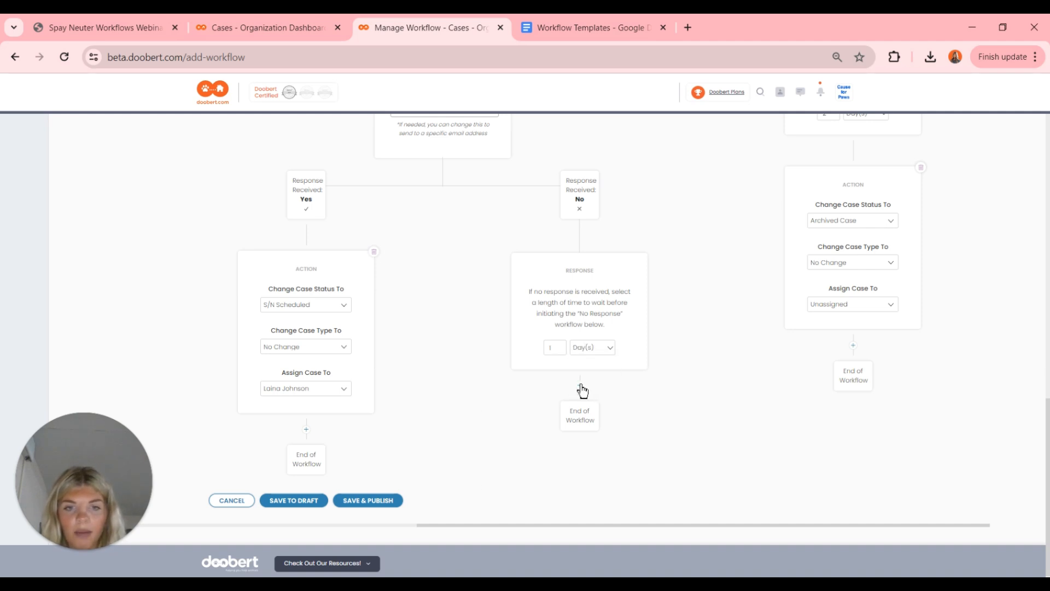
left_click(581, 386)
left_click(581, 424)
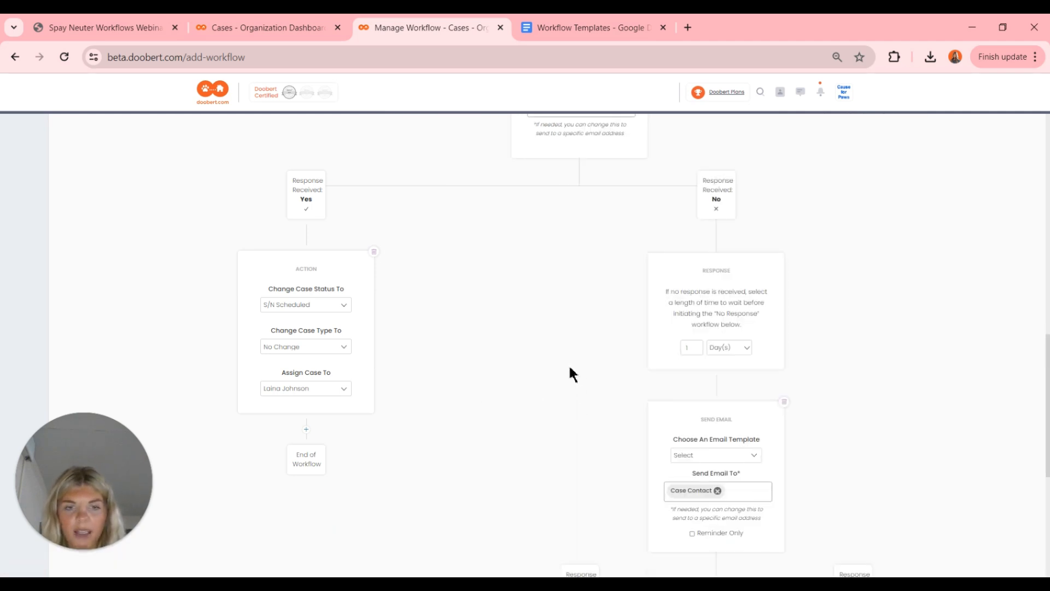
scroll(570, 370, "down", 2)
left_click(719, 345)
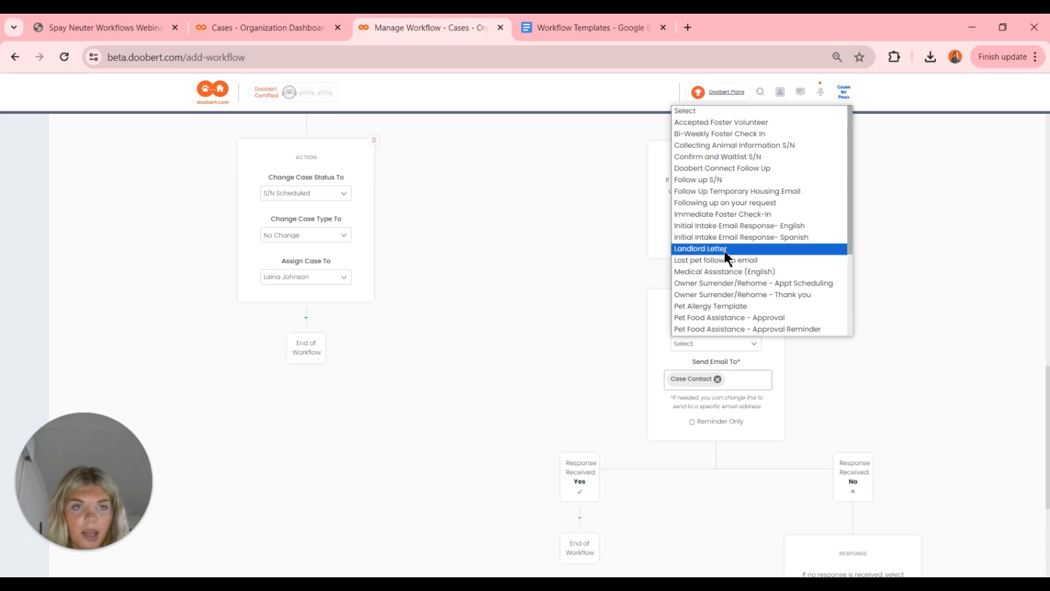
left_click(733, 145)
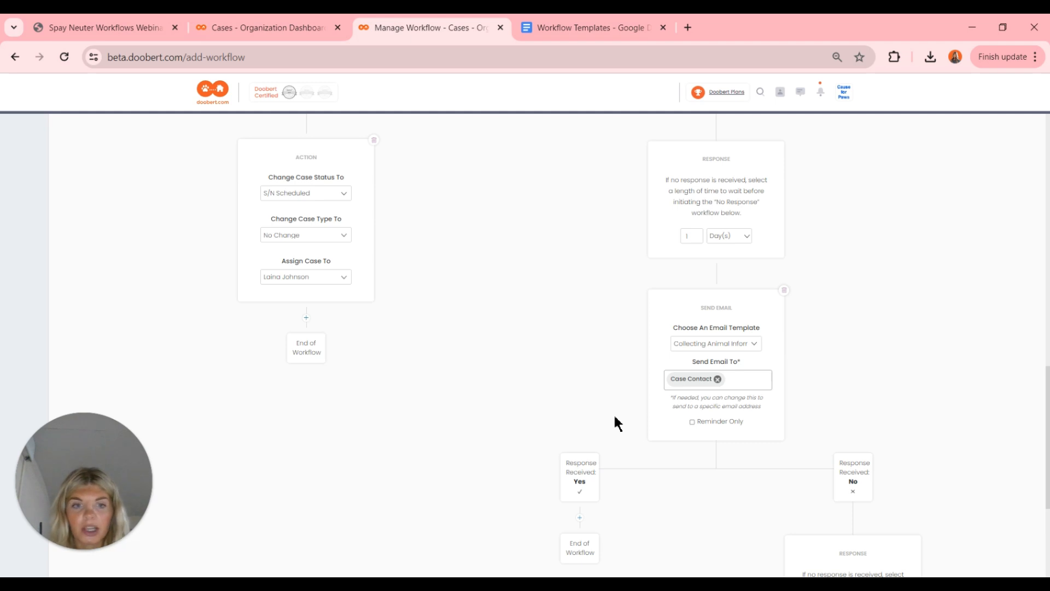
- Set the next wait to 2 Day(s) and add an Action step after it
scroll(615, 418, "down", 2)
scroll(615, 422, "right", 1)
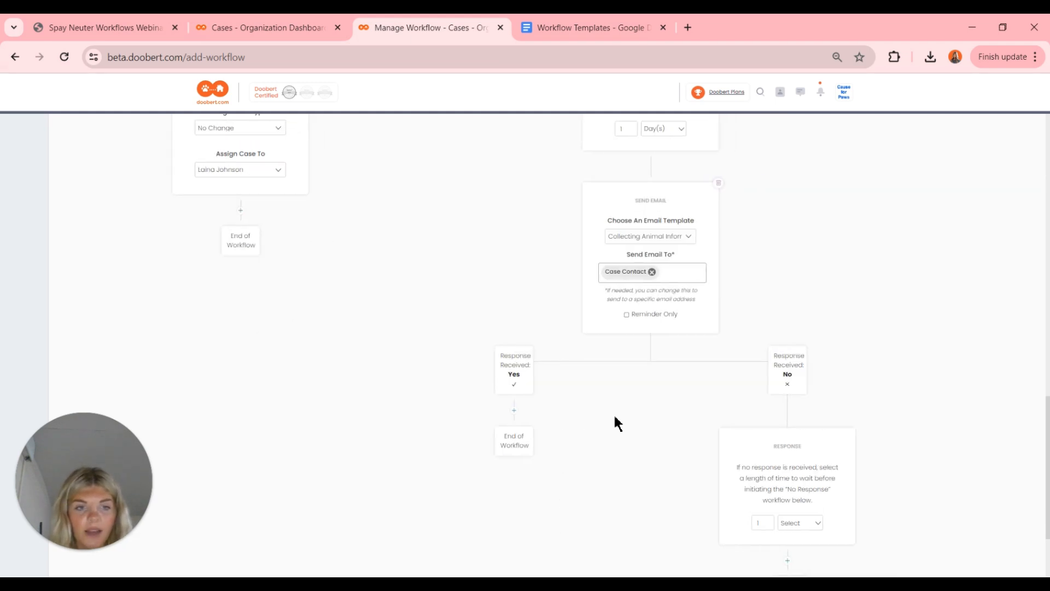
scroll(615, 423, "down", 3)
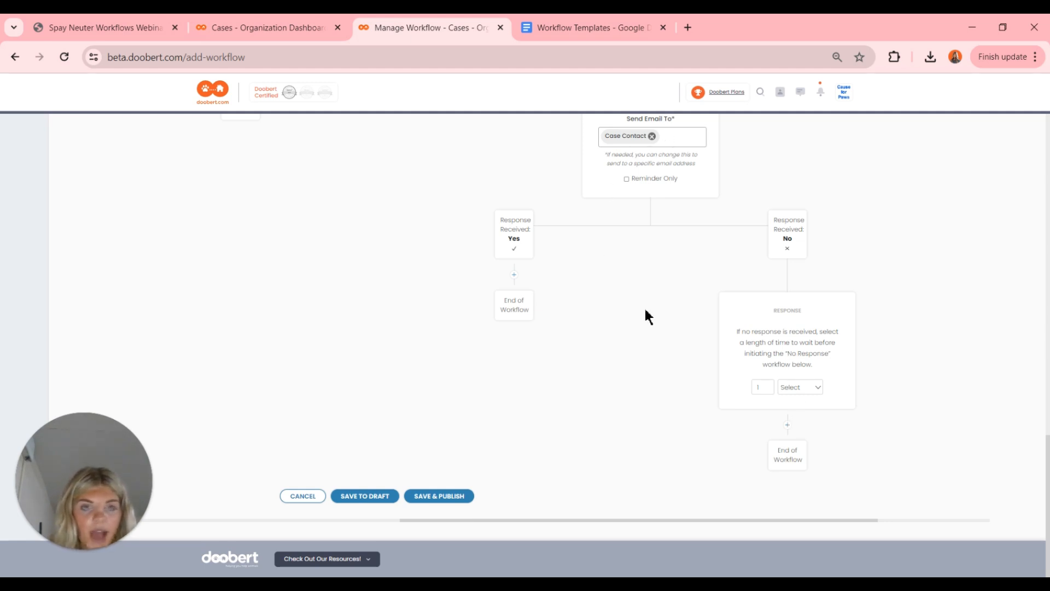
scroll(646, 311, "up", 1)
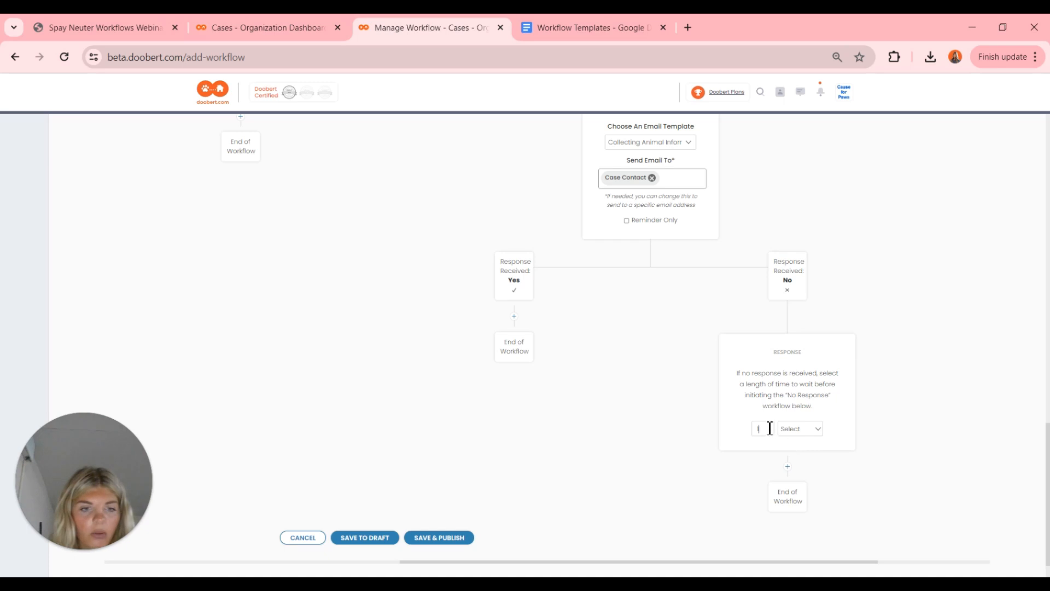
left_click(802, 432)
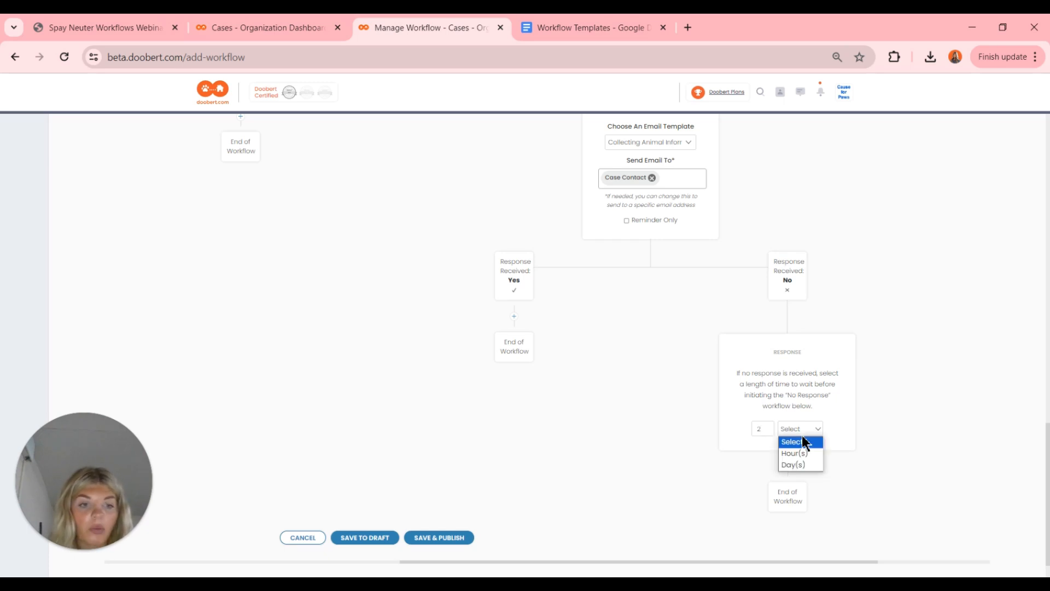
left_click(804, 464)
left_click(791, 473)
scroll(793, 473, "down", 4)
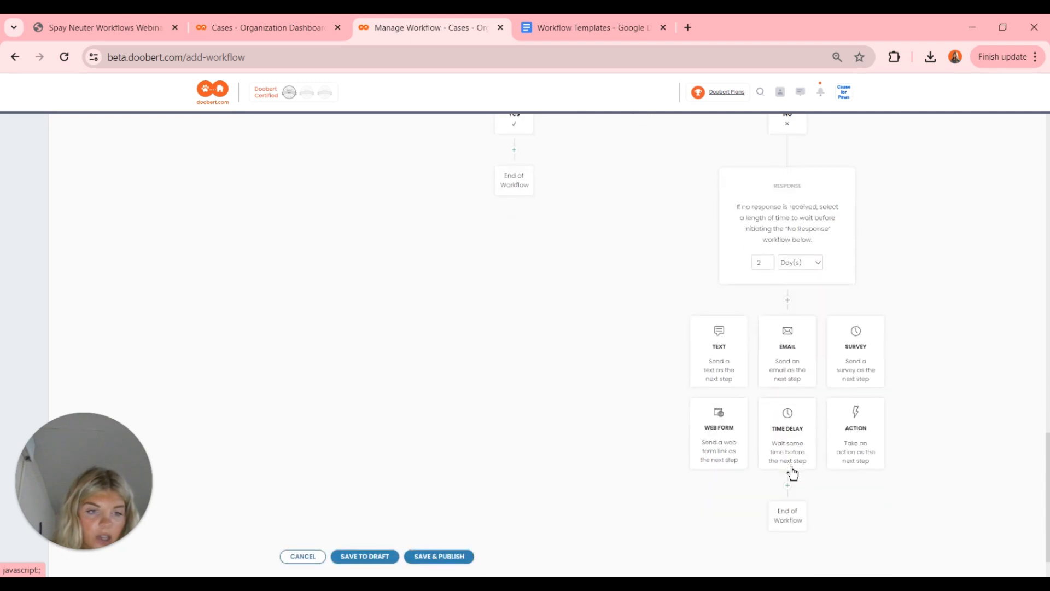
left_click(839, 435)
- Set the action to status Awaiting Response and case type No Change, and assign a staff member
left_click(782, 371)
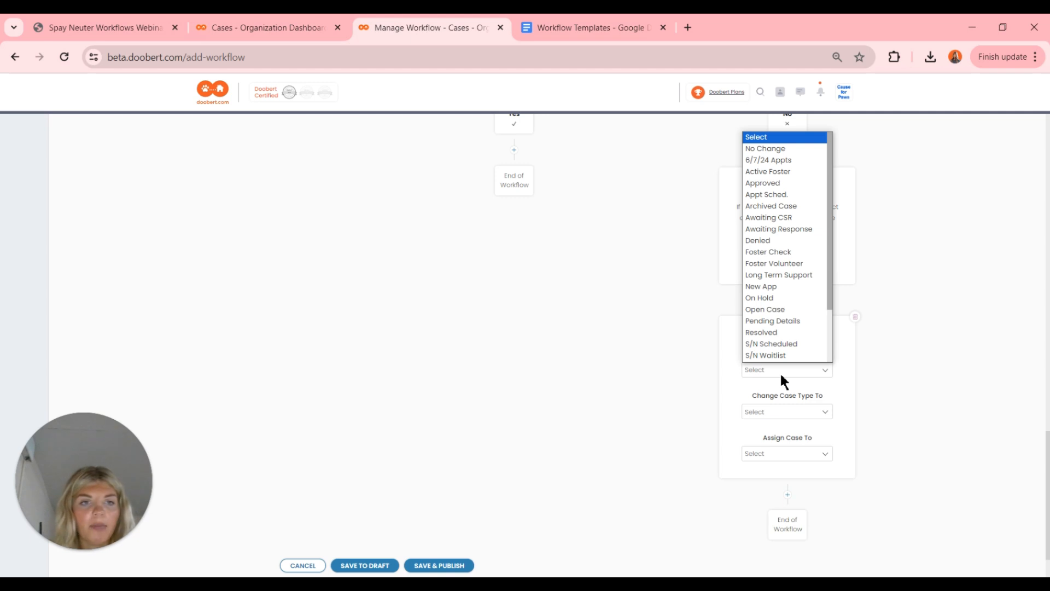
scroll(779, 292, "down", 1)
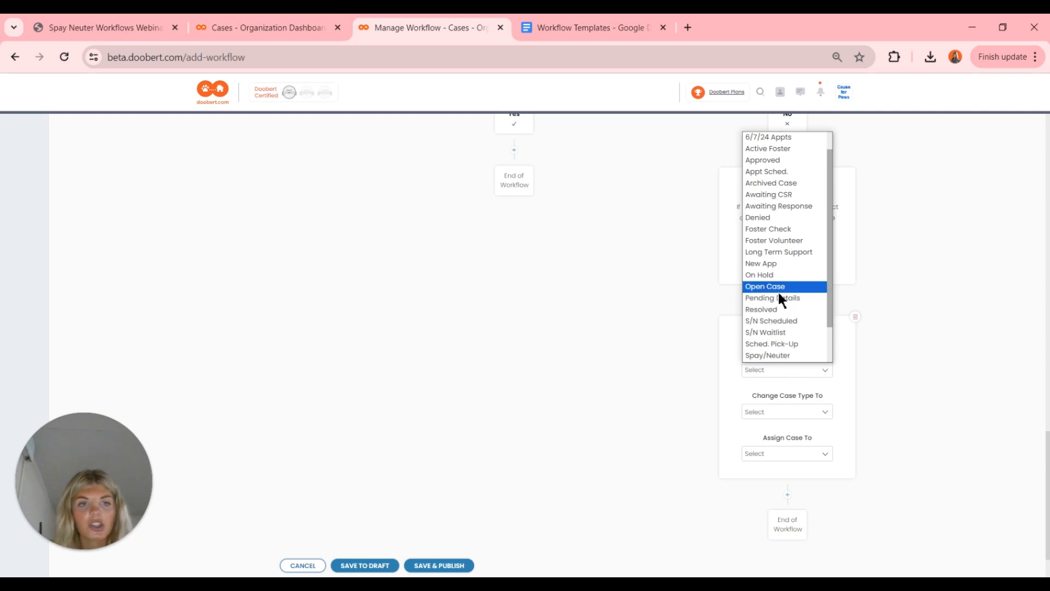
left_click(780, 206)
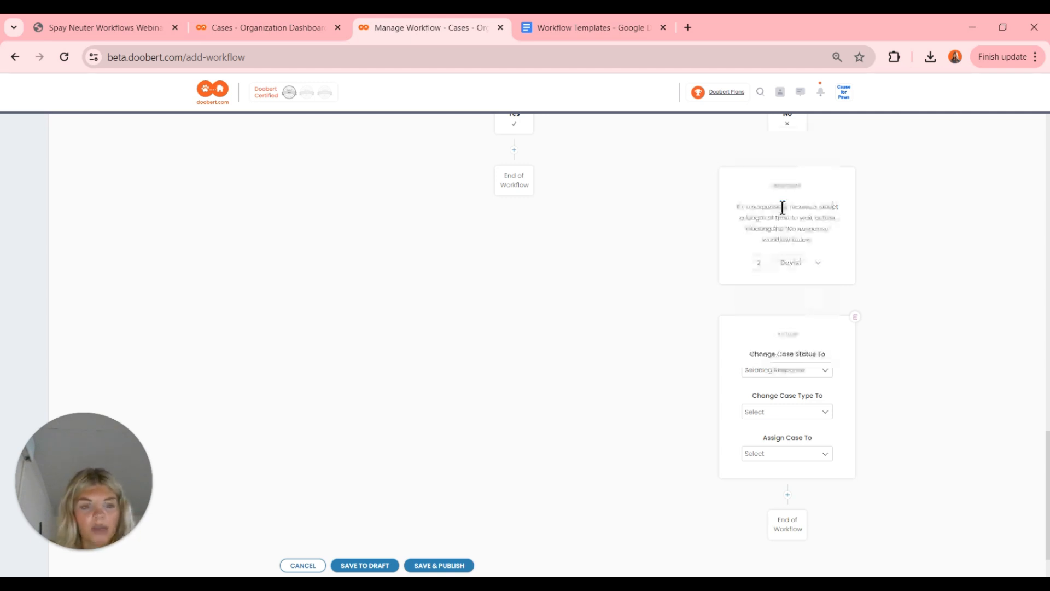
left_click(789, 415)
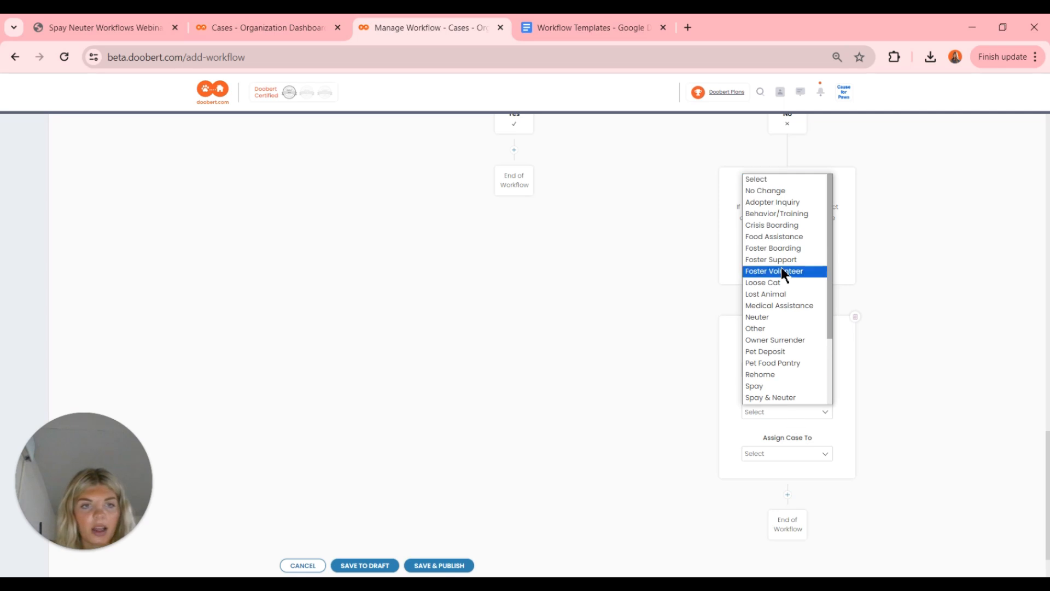
left_click(769, 190)
left_click(783, 454)
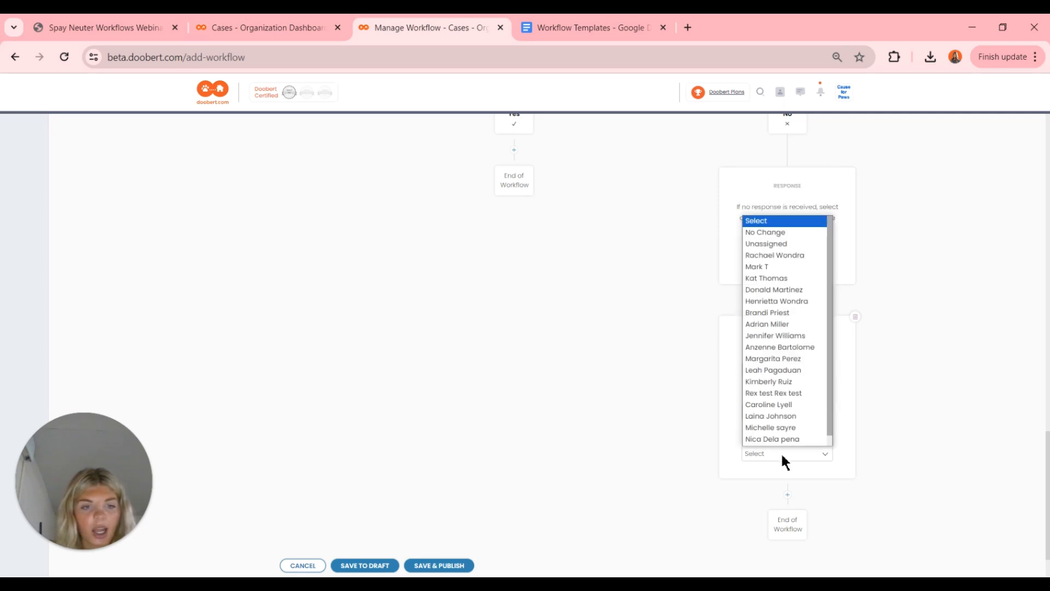
left_click(782, 454)
right_click(783, 454)
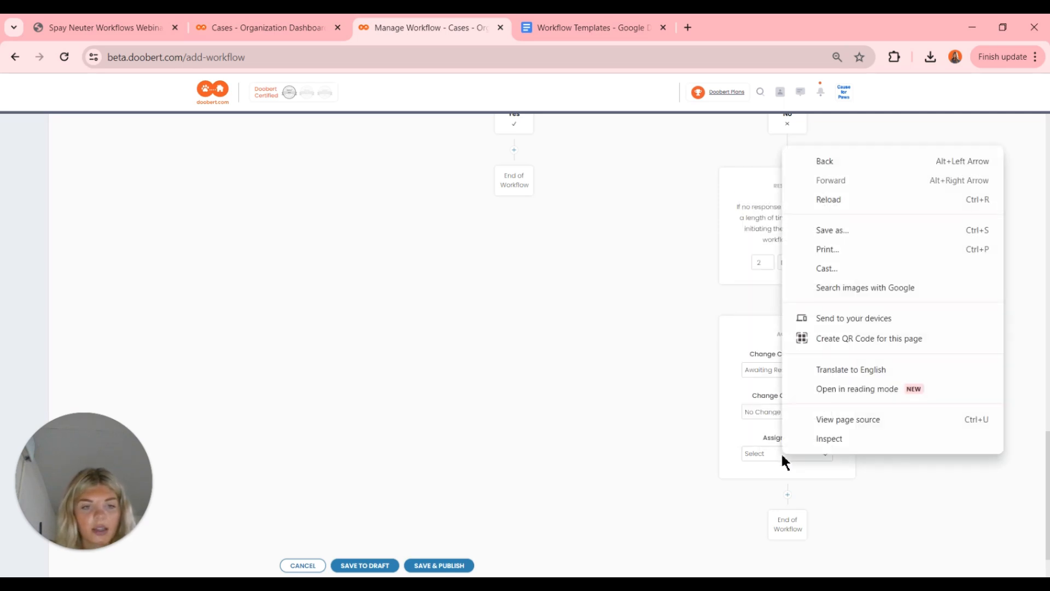
left_click(782, 456)
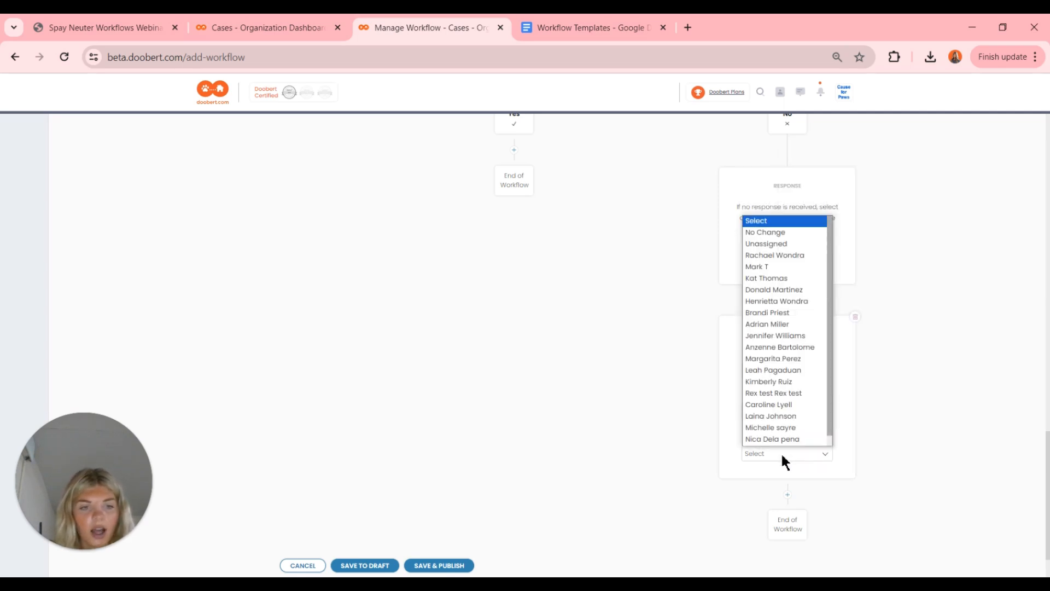
left_click(766, 417)
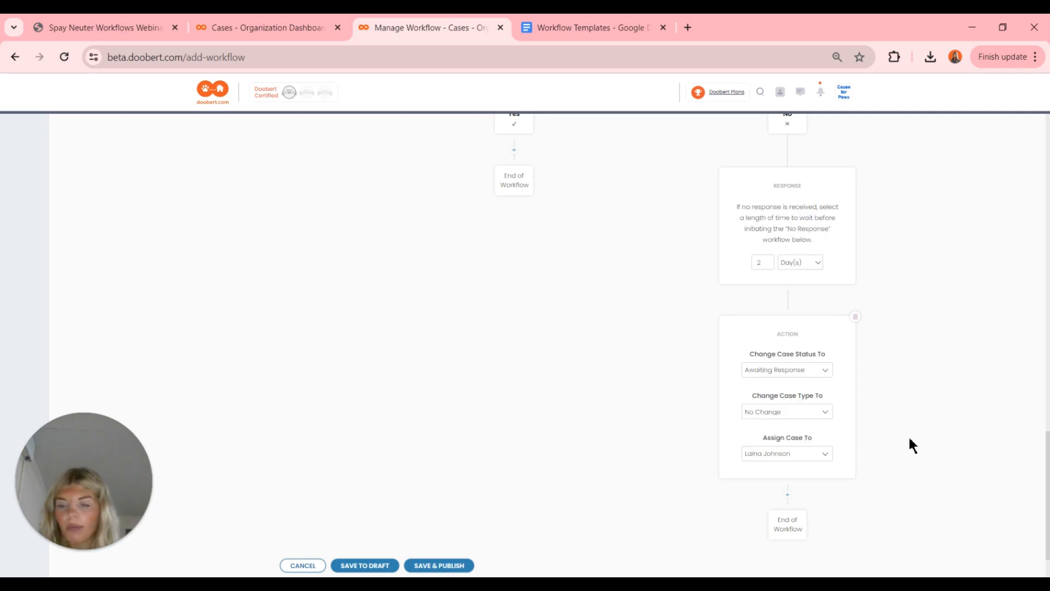
scroll(912, 446, "down", 2)
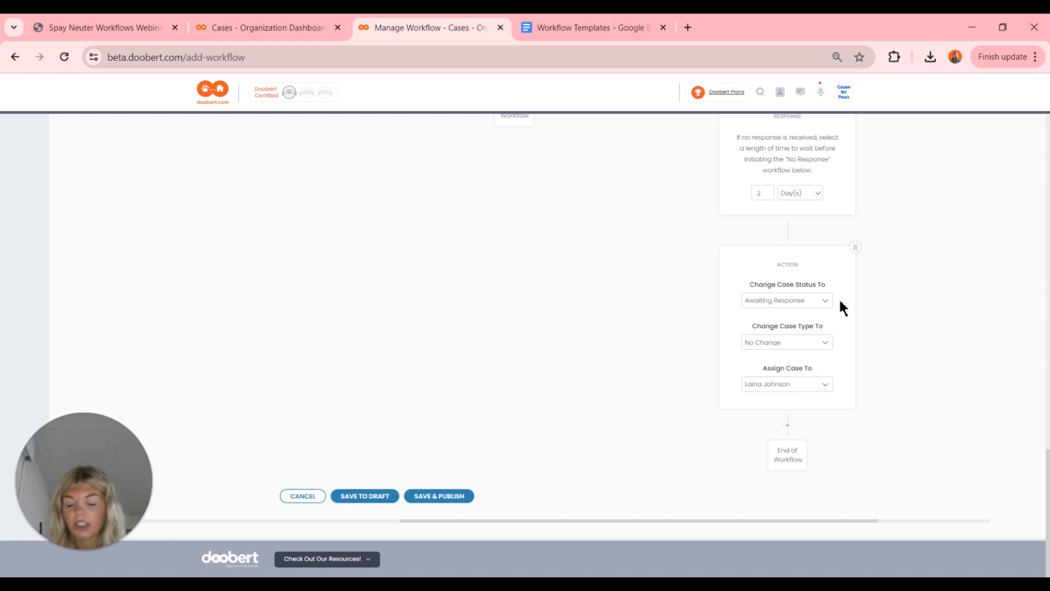
scroll(838, 298, "up", 2)
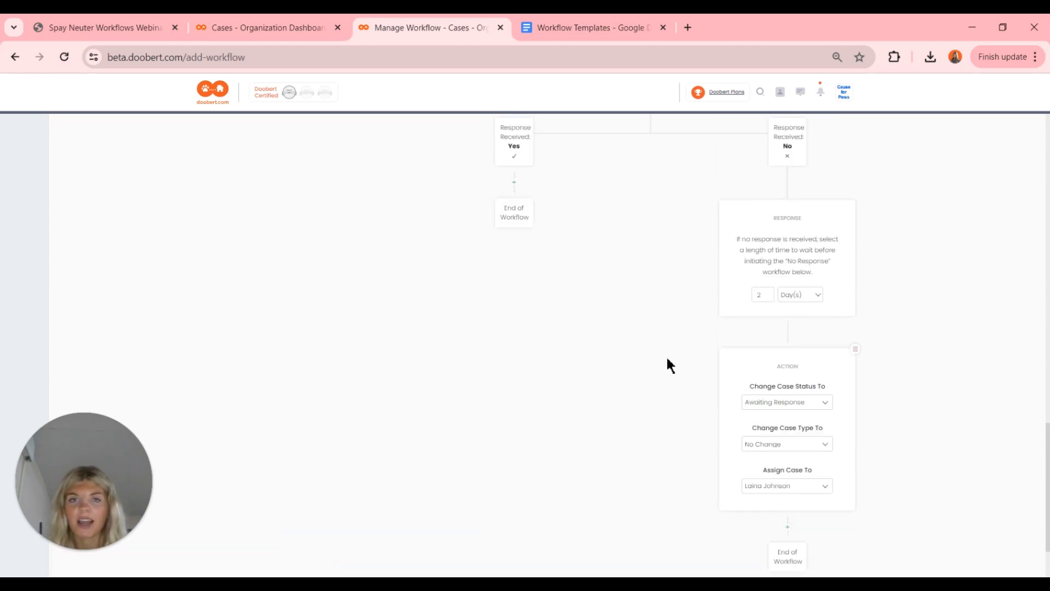
scroll(666, 356, "down", 1)
scroll(666, 356, "up", 3)
scroll(668, 363, "up", 3)
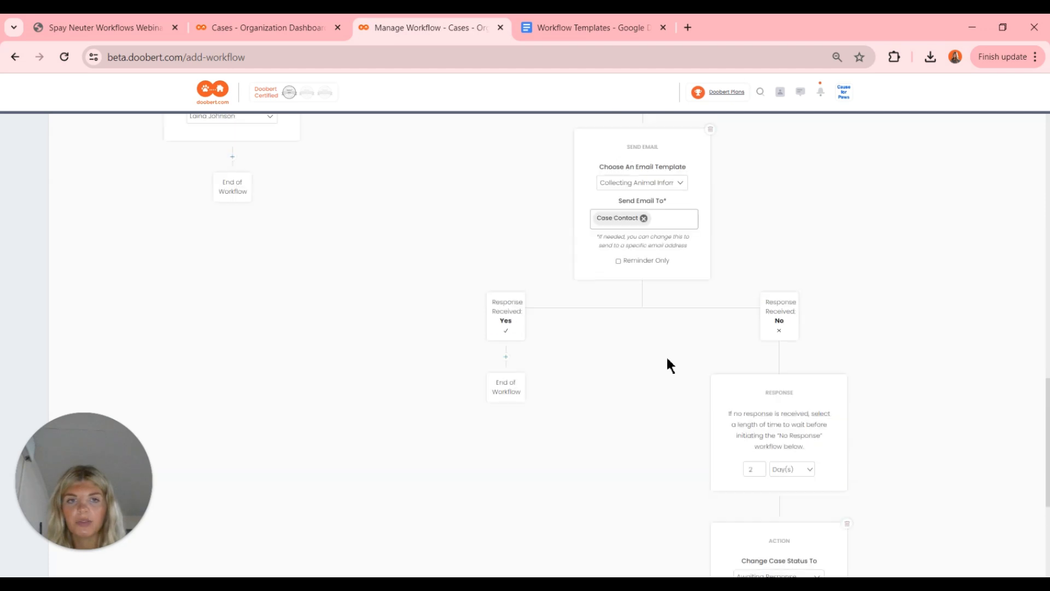
scroll(612, 354, "up", 2)
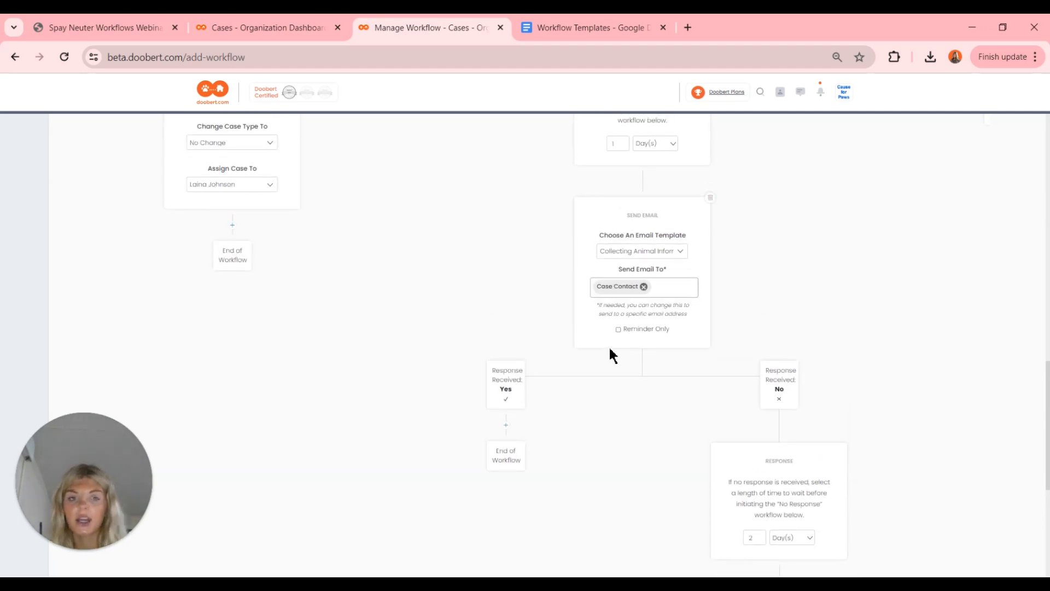
scroll(609, 345, "up", 1)
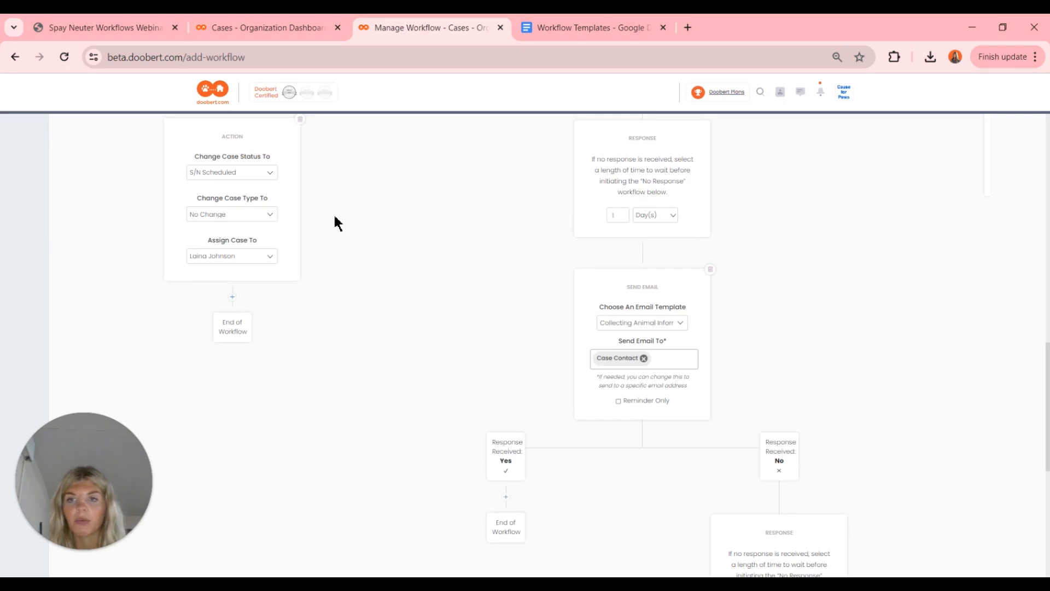
scroll(333, 212, "up", 2)
scroll(335, 220, "up", 4)
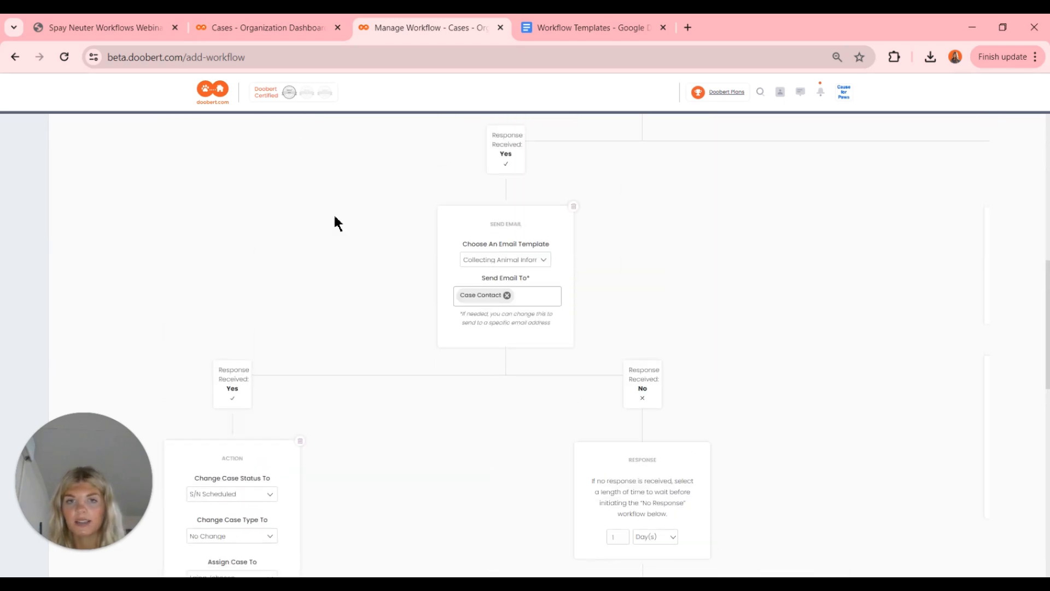
scroll(421, 376, "down", 4)
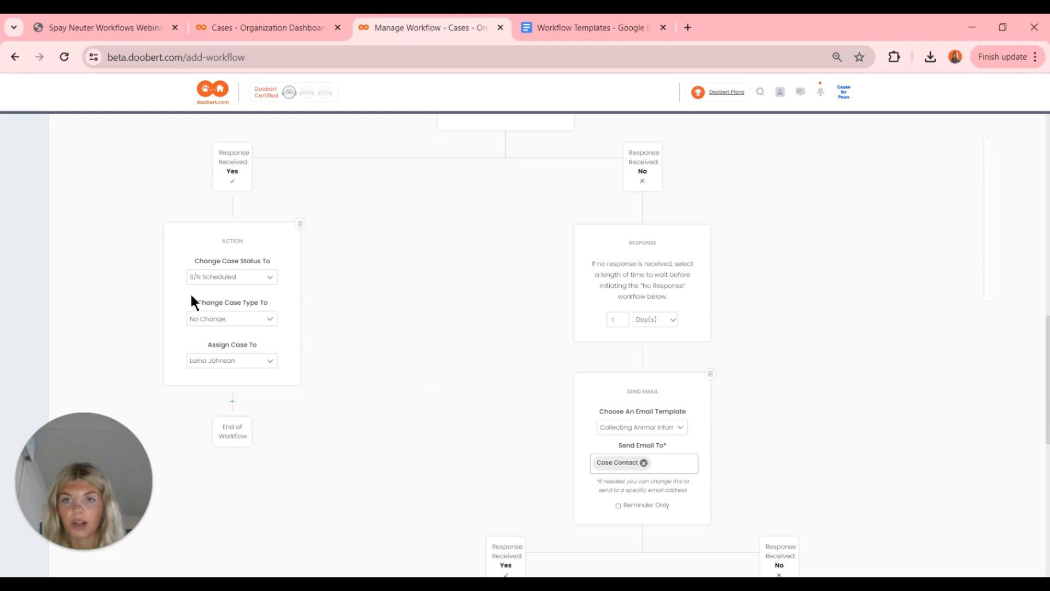
scroll(307, 358, "down", 5)
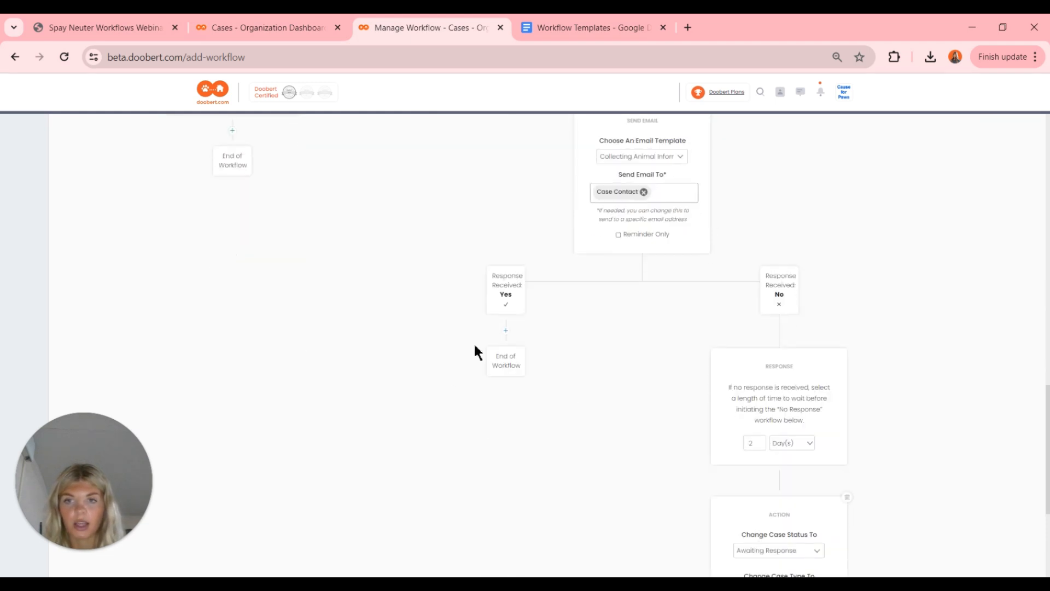
scroll(475, 345, "up", 4)
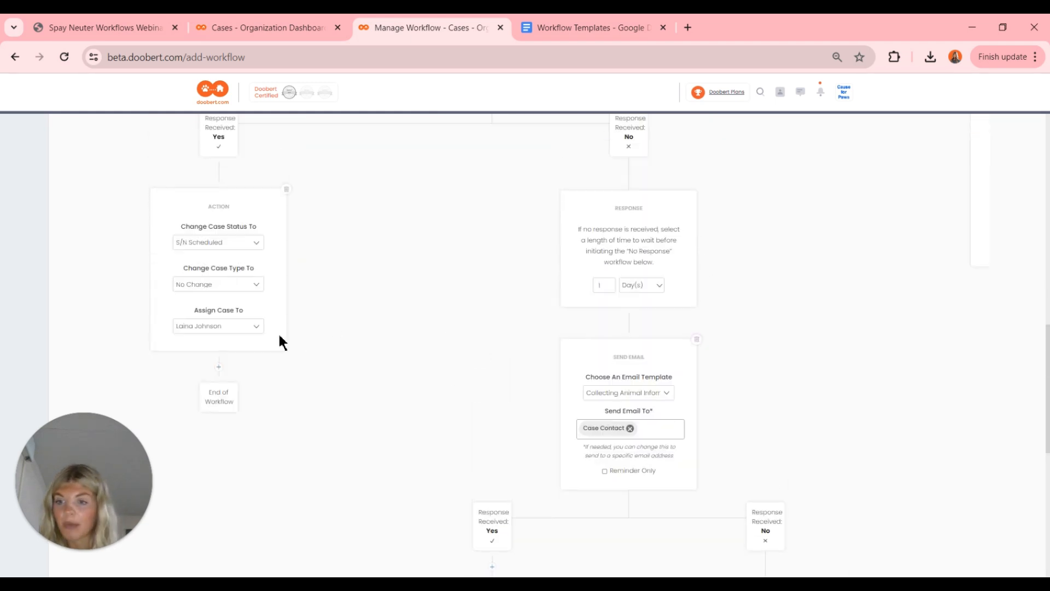
scroll(279, 342, "down", 1)
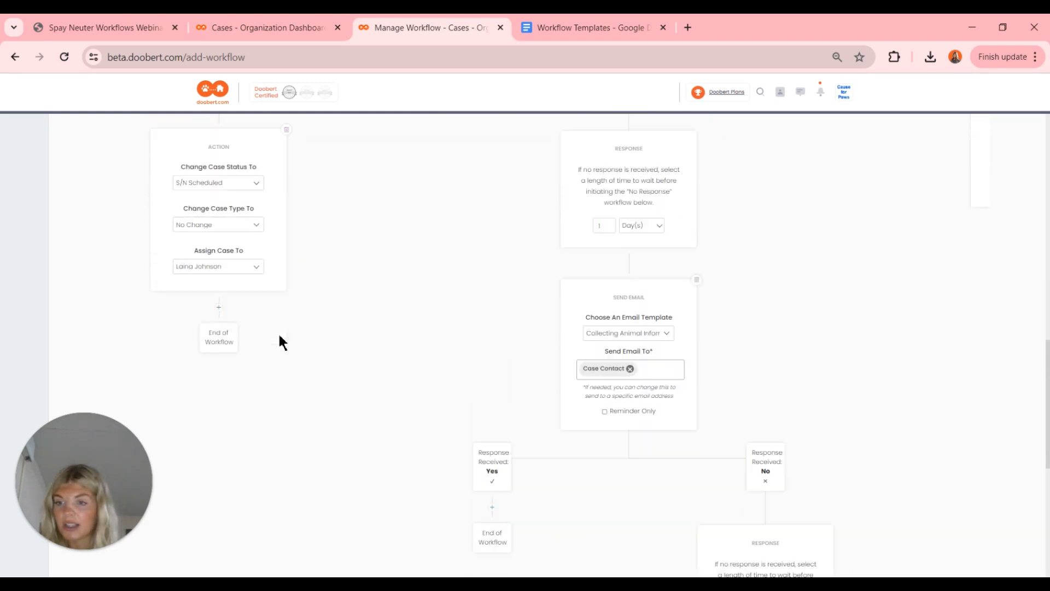
- Add an email step after the S/N Scheduled action that sends the Requirements and Resources S/N template
left_click(221, 311)
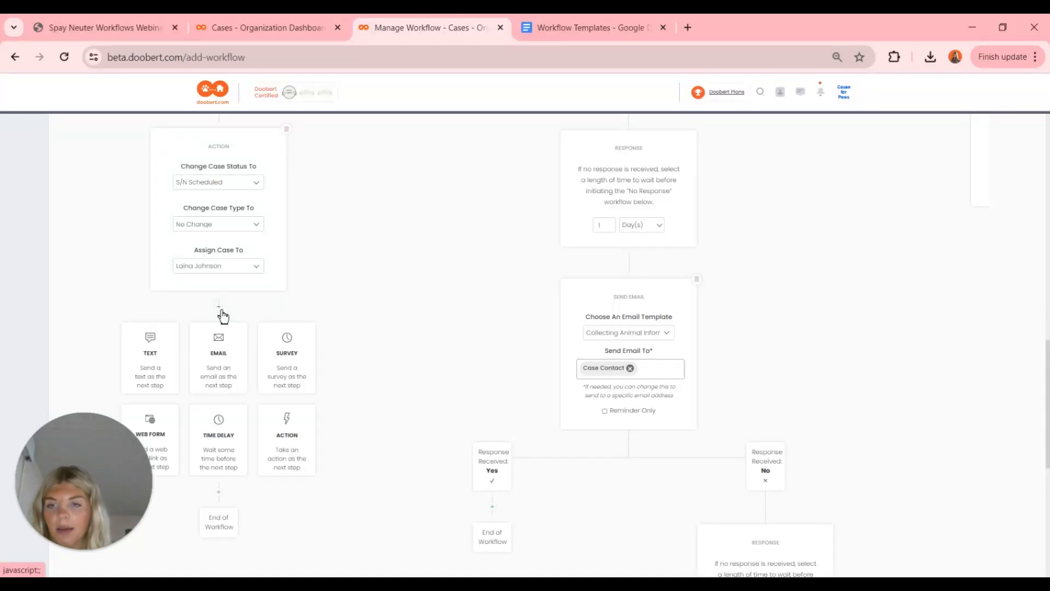
left_click(221, 361)
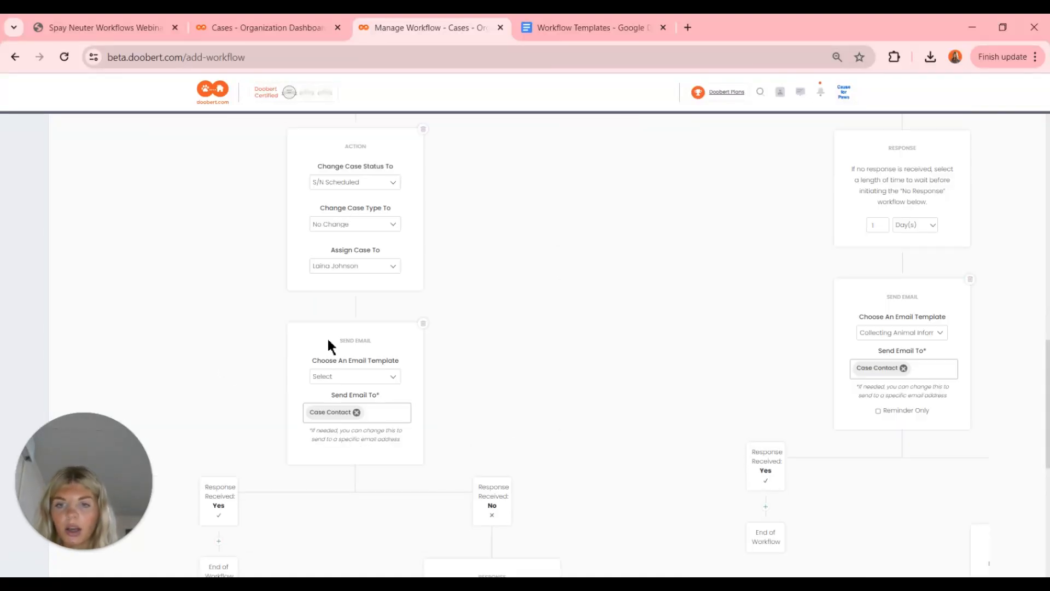
scroll(327, 337, "down", 1)
left_click(359, 310)
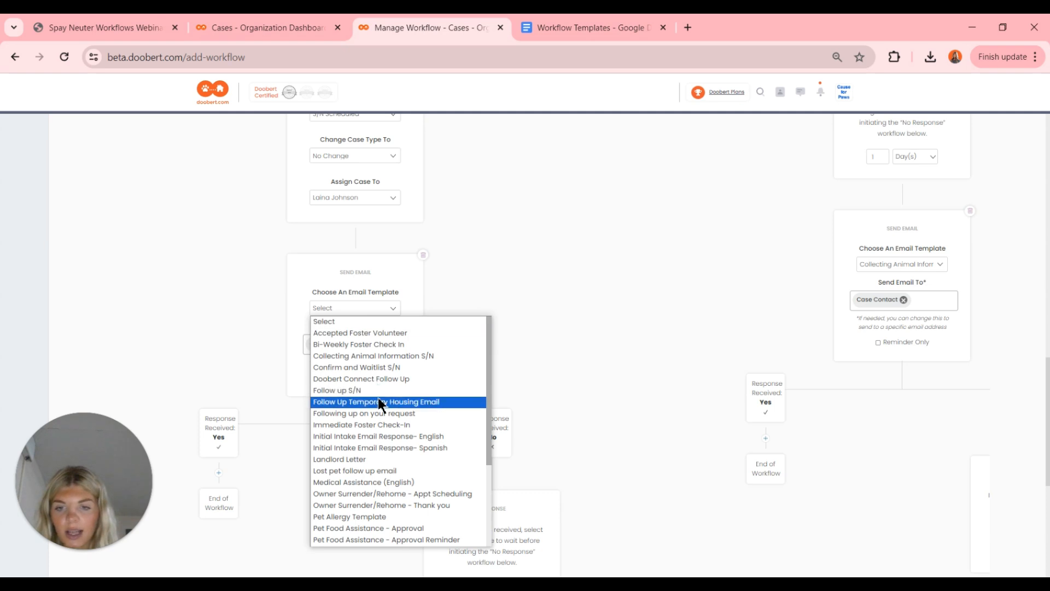
scroll(378, 396, "down", 3)
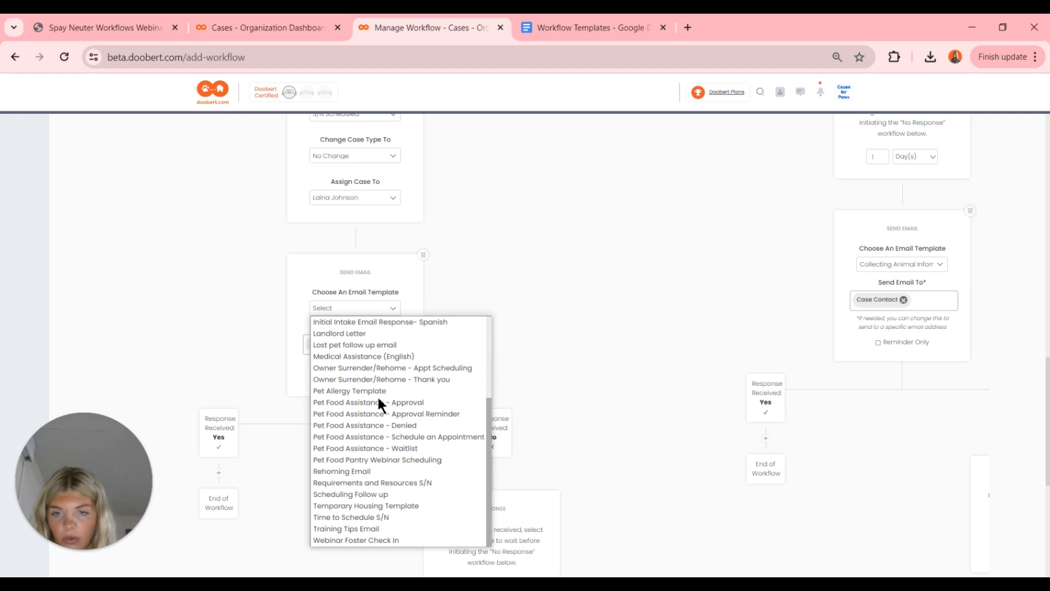
left_click(371, 483)
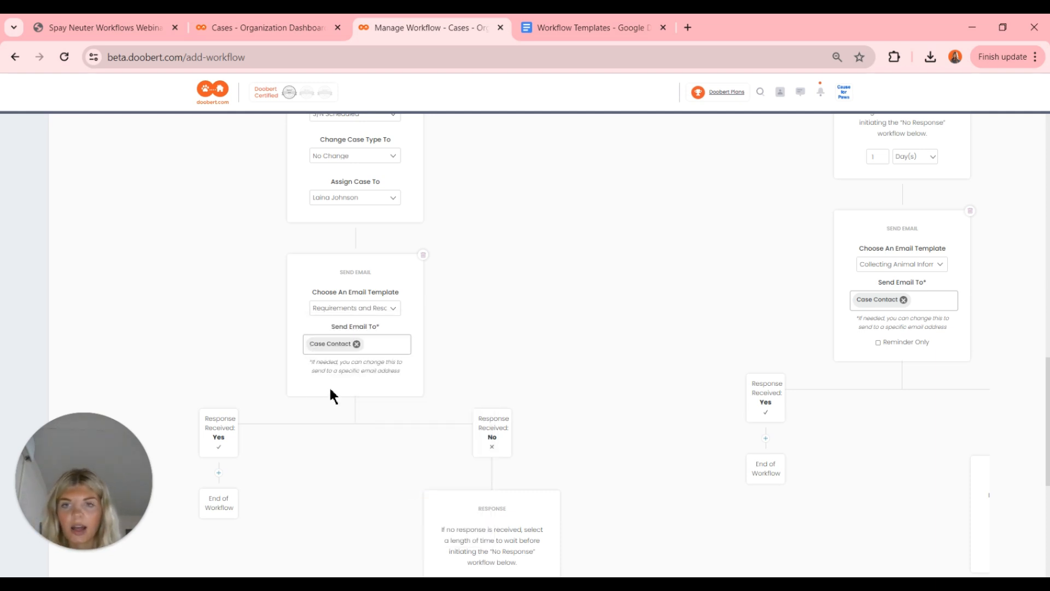
scroll(452, 388, "down", 1)
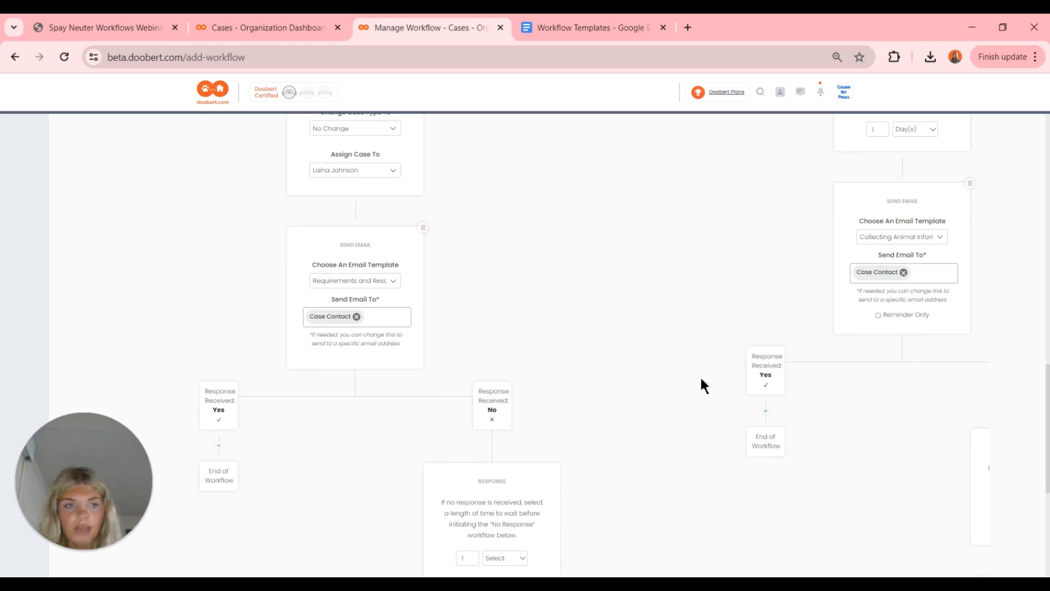
scroll(699, 383, "right", 2)
- Add another email step with a chosen template under the other Yes branch
left_click(687, 412)
scroll(687, 416, "down", 1)
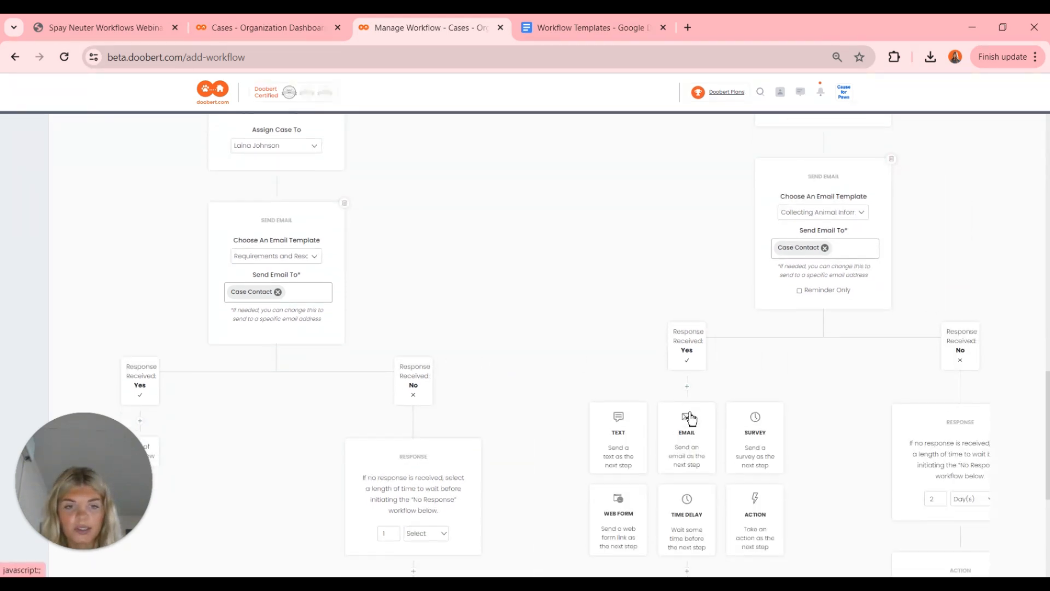
left_click(688, 414)
scroll(689, 415, "down", 3)
left_click(832, 381)
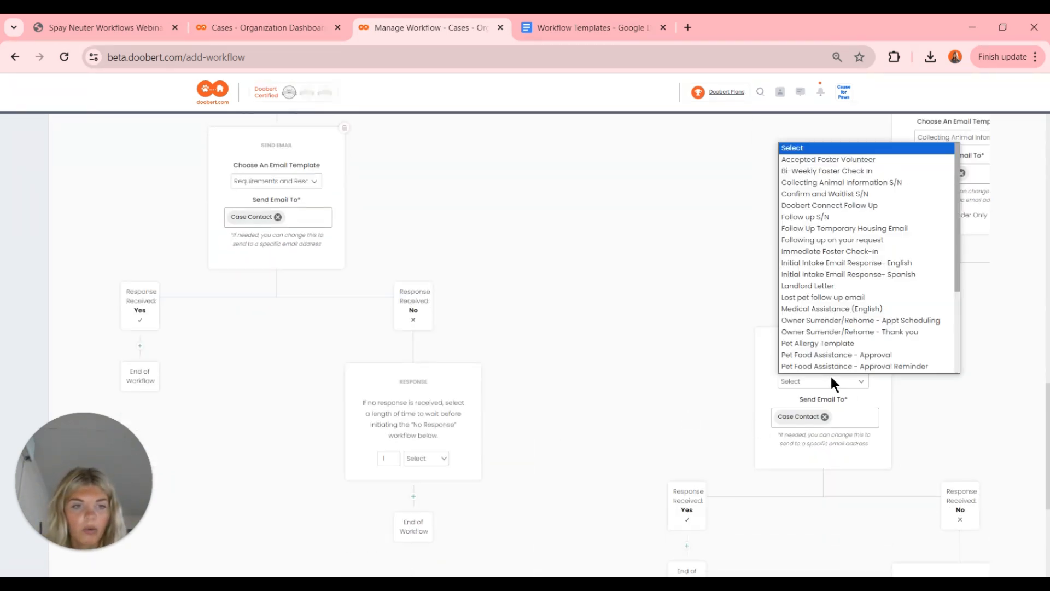
scroll(824, 332, "down", 3)
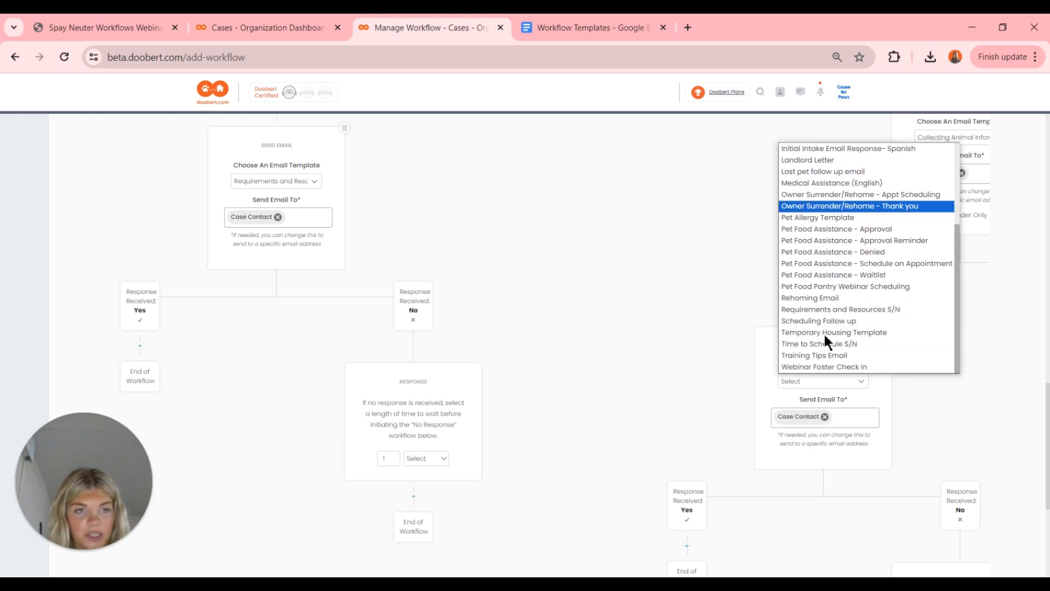
left_click(862, 322)
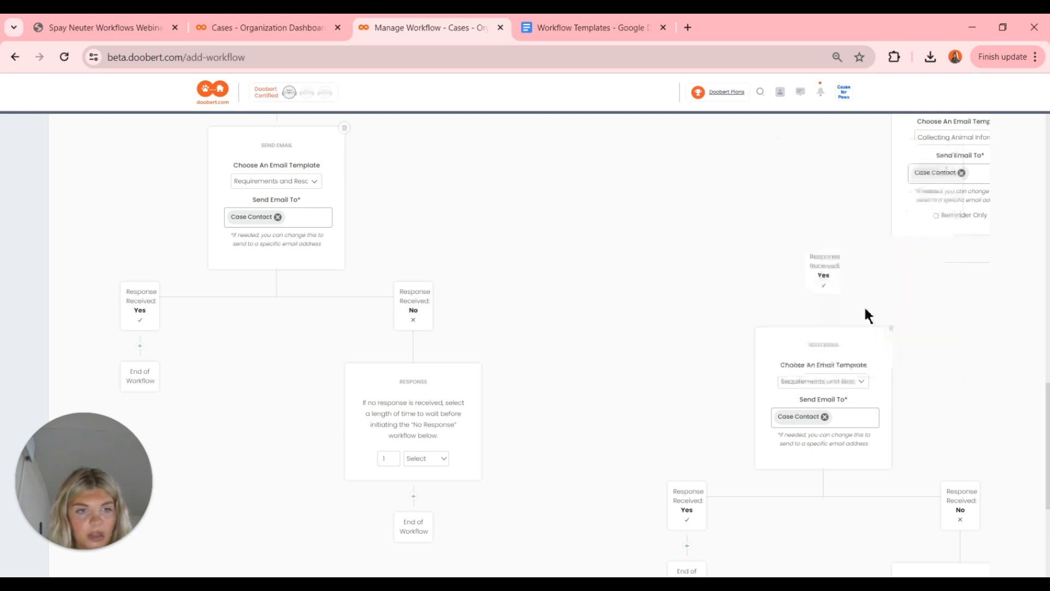
scroll(667, 325, "down", 2)
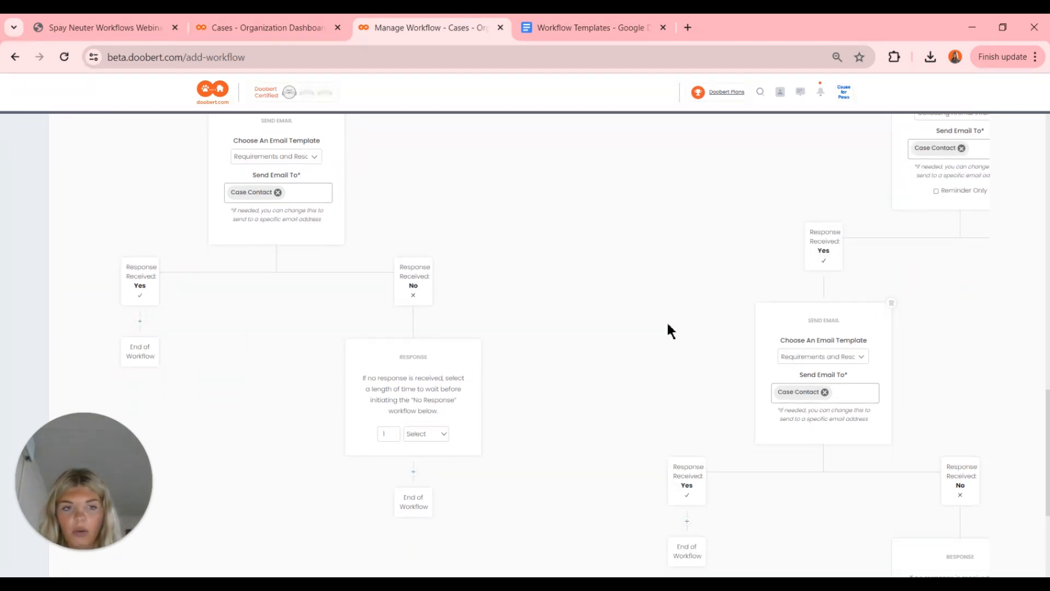
- Set the No-branch wait unit to Day(s), then dismiss the 'only one empty workflow box' warning with OK
scroll(668, 324, "left", 2)
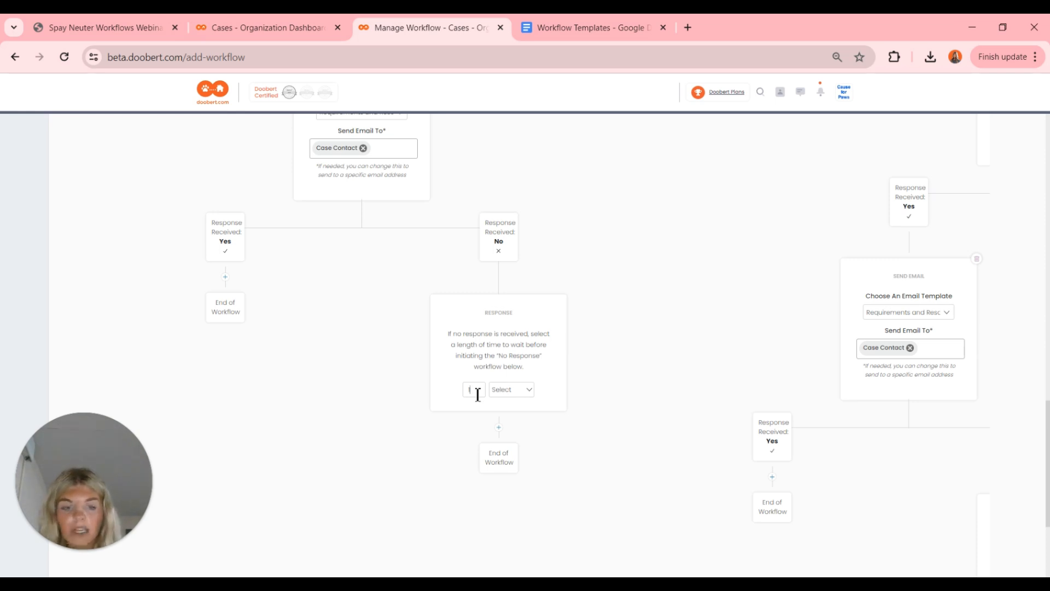
left_click(511, 390)
left_click(513, 426)
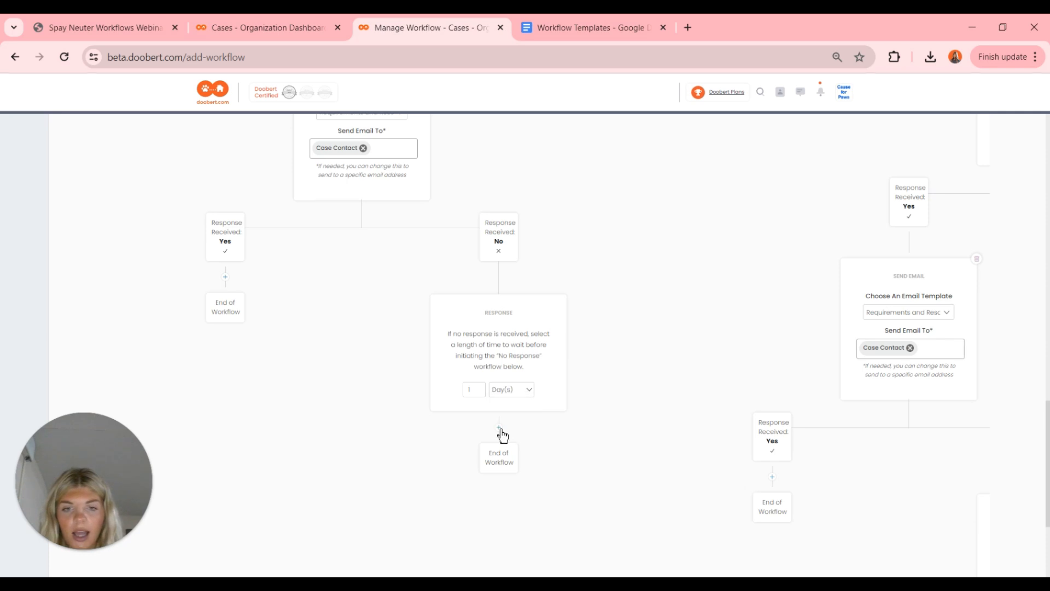
scroll(498, 431, "down", 2)
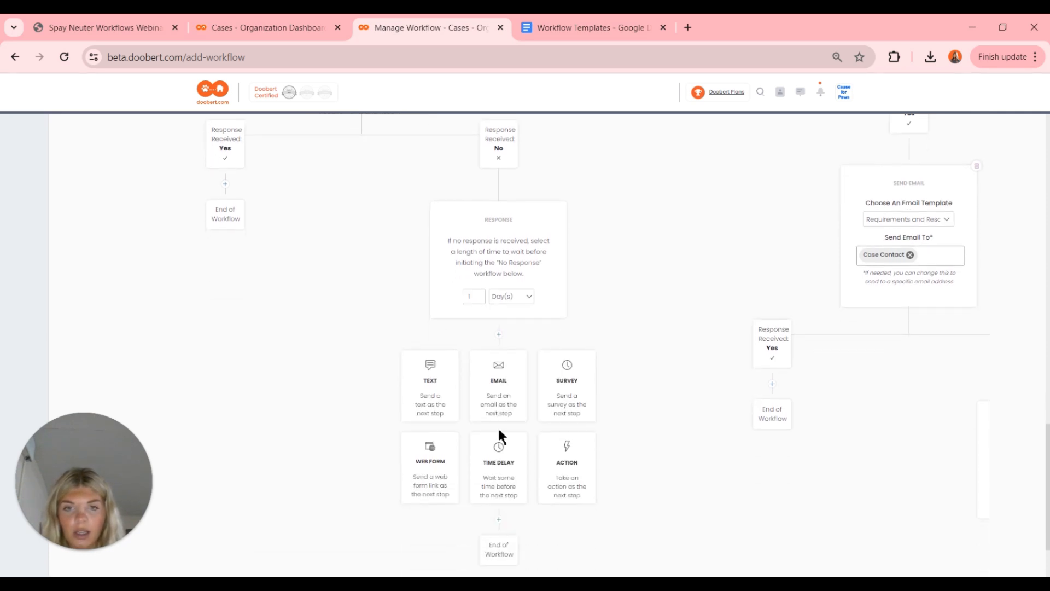
left_click(498, 335)
left_click(640, 151)
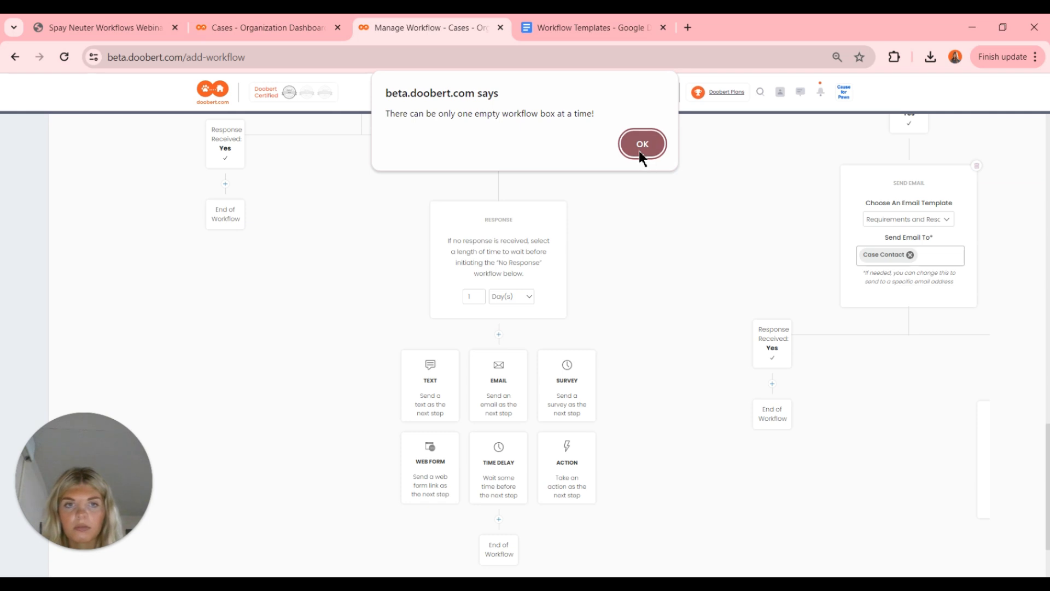
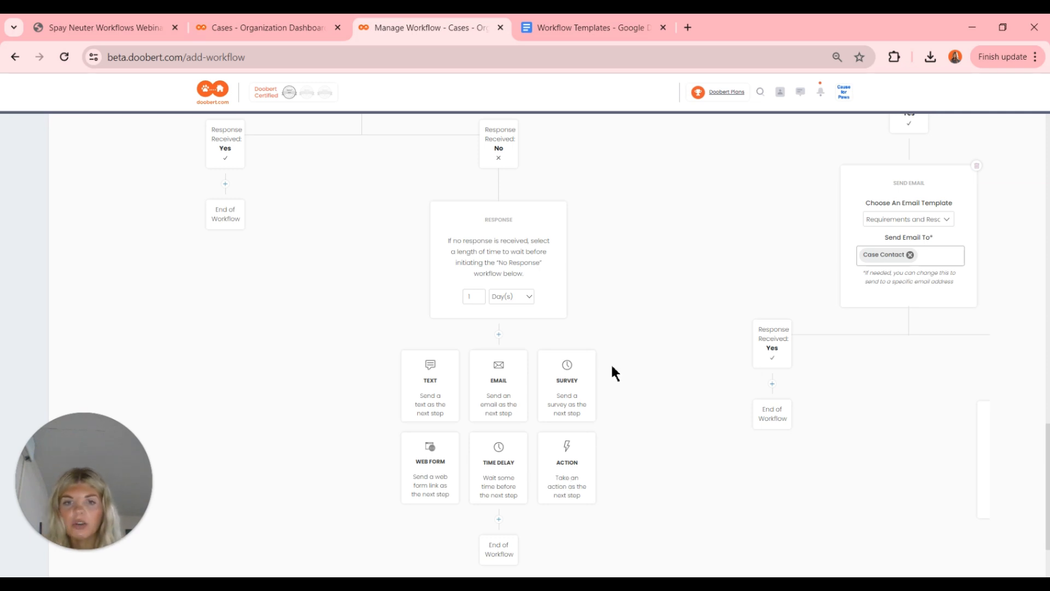
- Set the No-branch wait unit to Day(s), then return to the top of the workflow
scroll(612, 363, "up", 1)
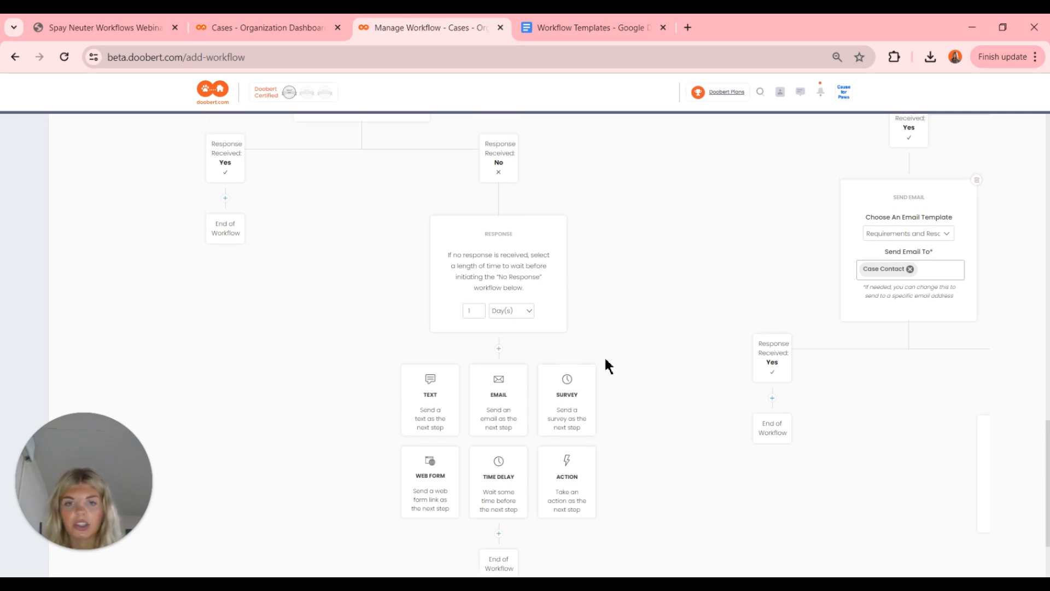
scroll(607, 365, "down", 3)
scroll(607, 365, "up", 3)
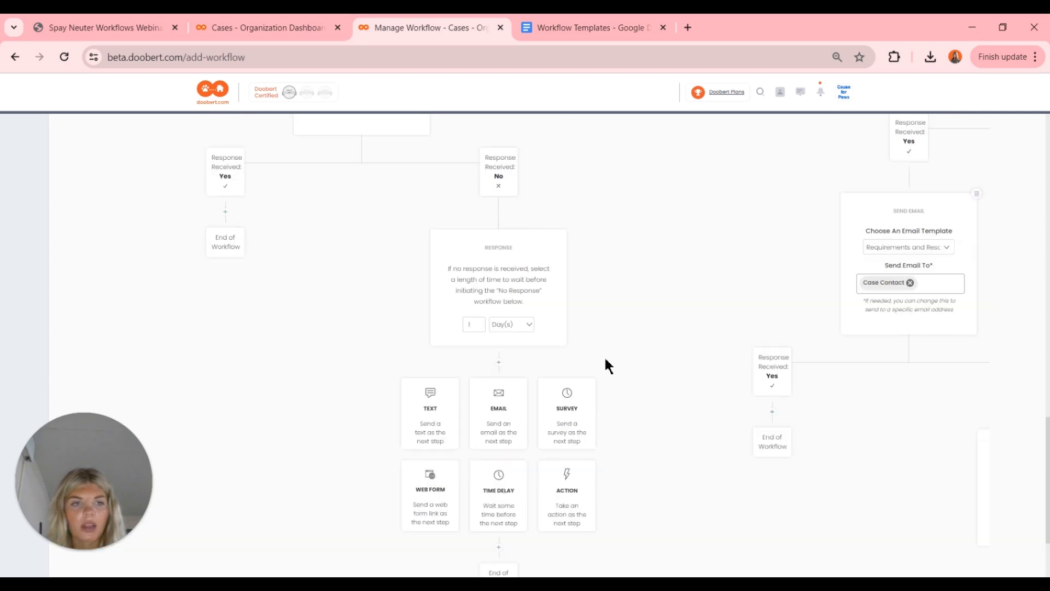
scroll(607, 365, "right", 3)
scroll(607, 366, "right", 3)
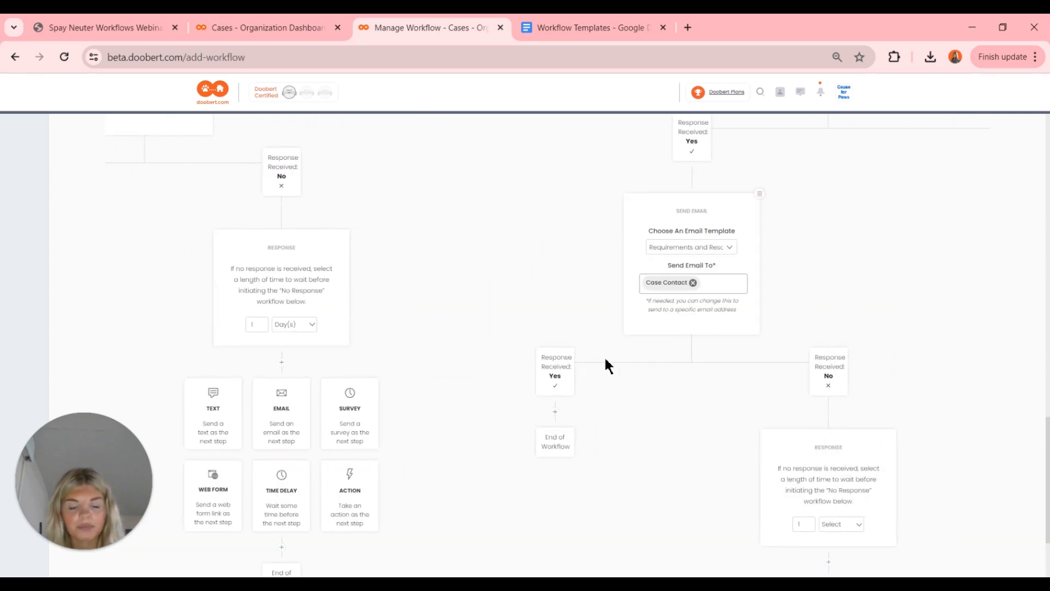
scroll(605, 363, "right", 2)
scroll(605, 363, "down", 5)
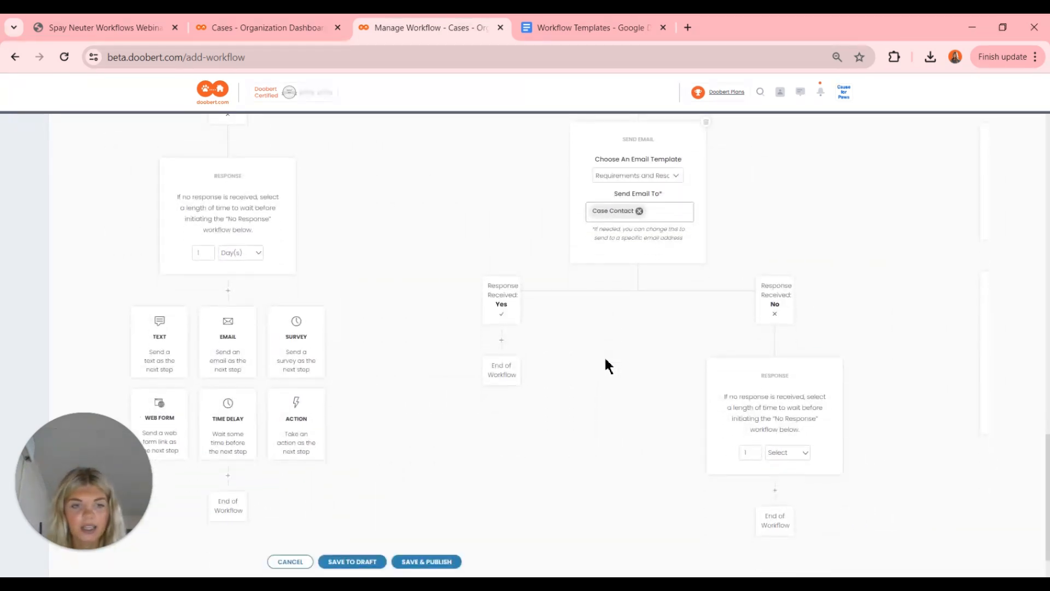
scroll(605, 363, "down", 3)
left_click(801, 386)
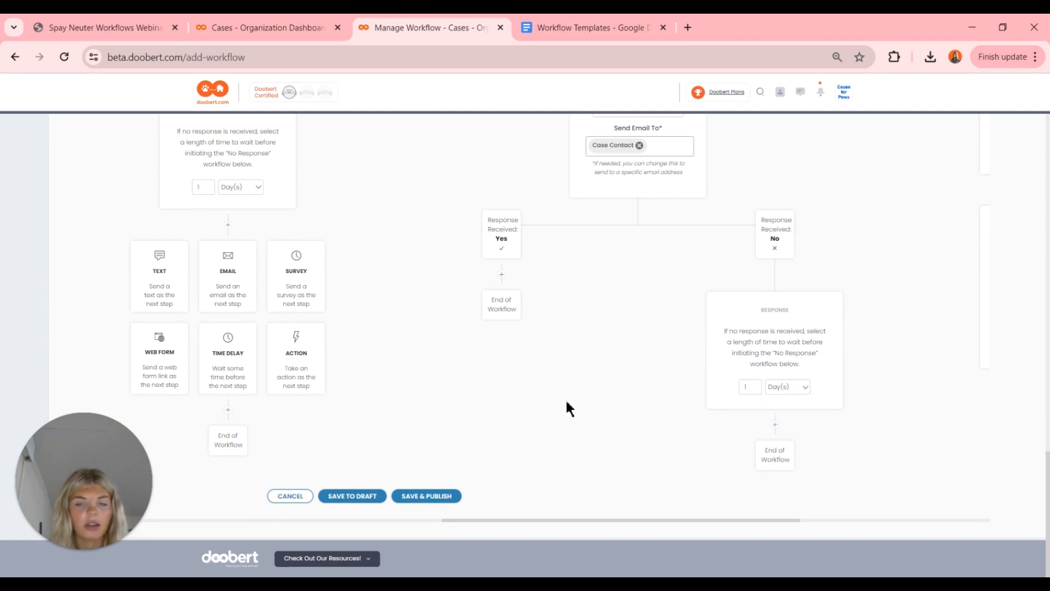
scroll(567, 404, "up", 3)
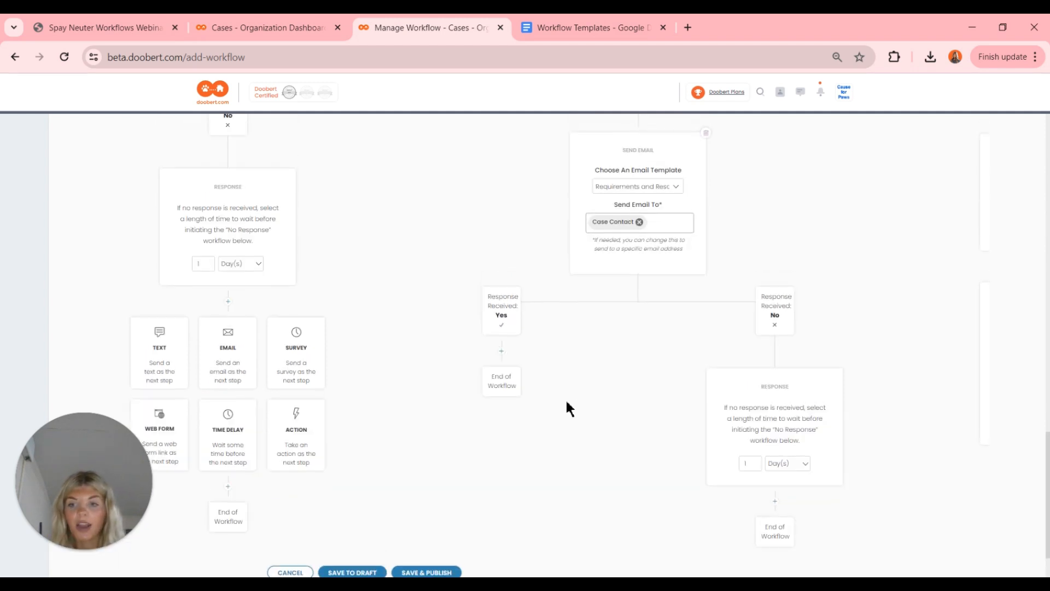
scroll(567, 404, "left", 3)
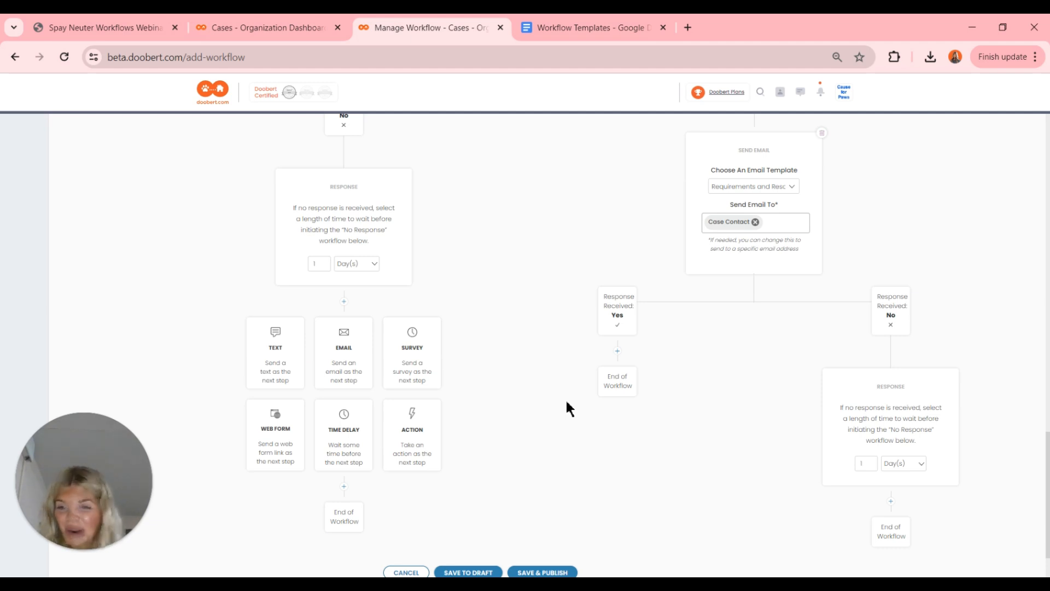
scroll(568, 403, "up", 10)
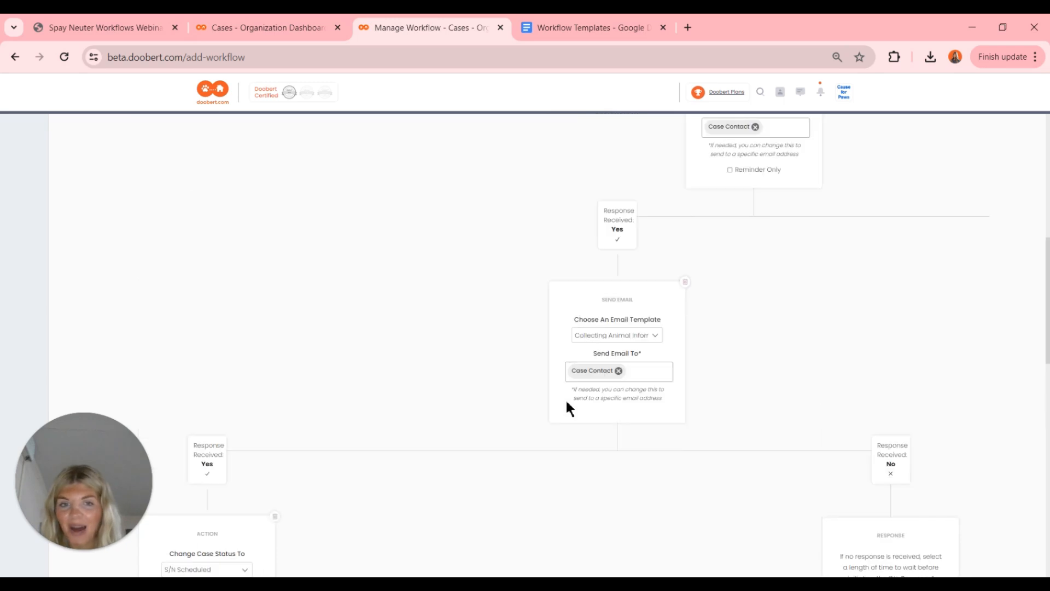
scroll(567, 403, "up", 10)
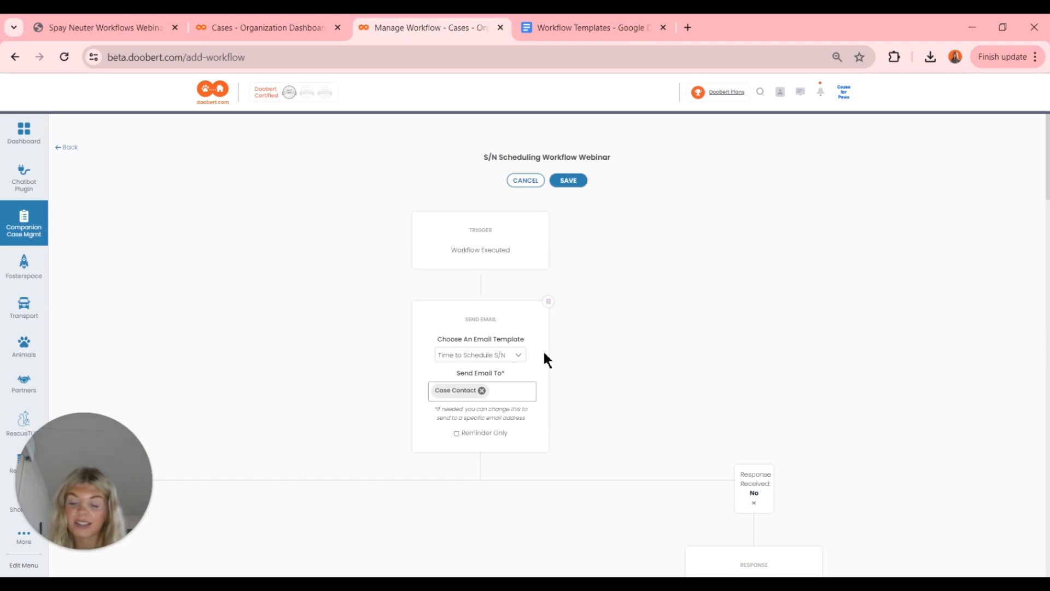
- Show the step-type choices under the Collecting Animal Information email's Yes branch
scroll(545, 355, "down", 3)
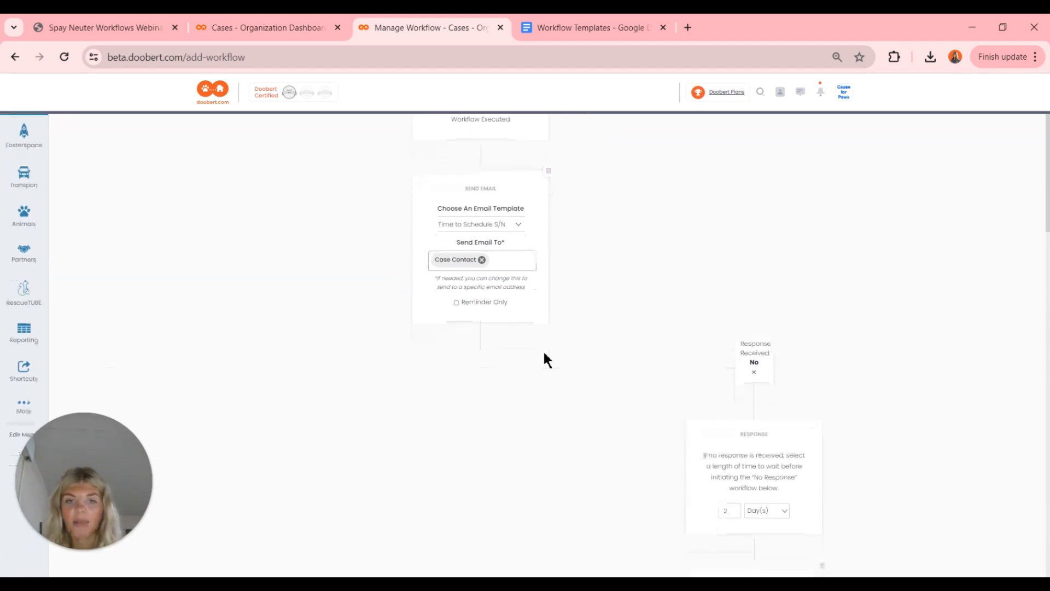
scroll(545, 354, "left", 9)
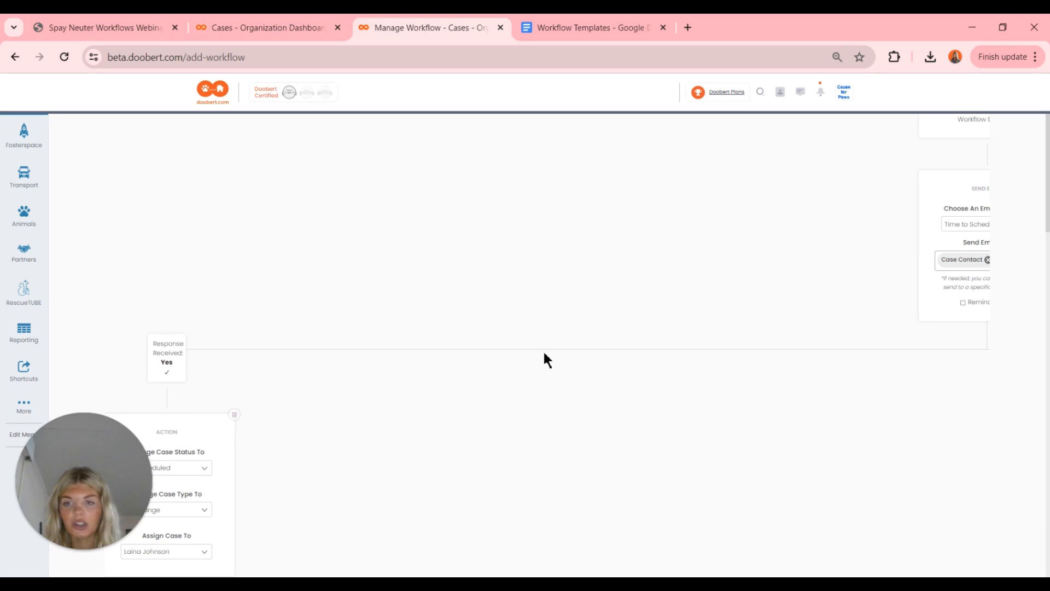
scroll(544, 354, "left", 2)
scroll(545, 354, "down", 3)
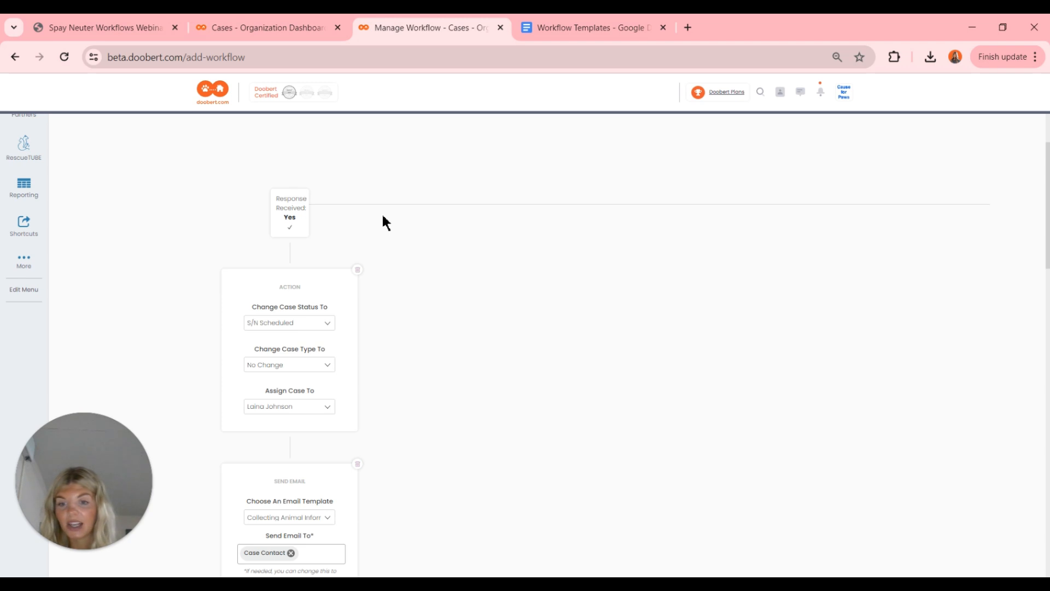
scroll(386, 222, "down", 3)
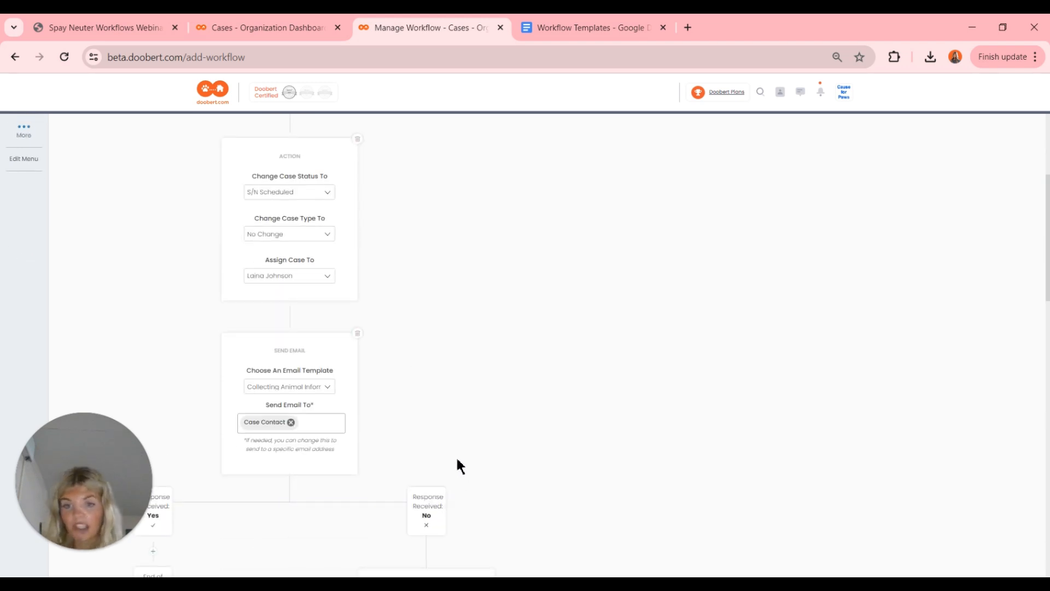
scroll(459, 465, "down", 4)
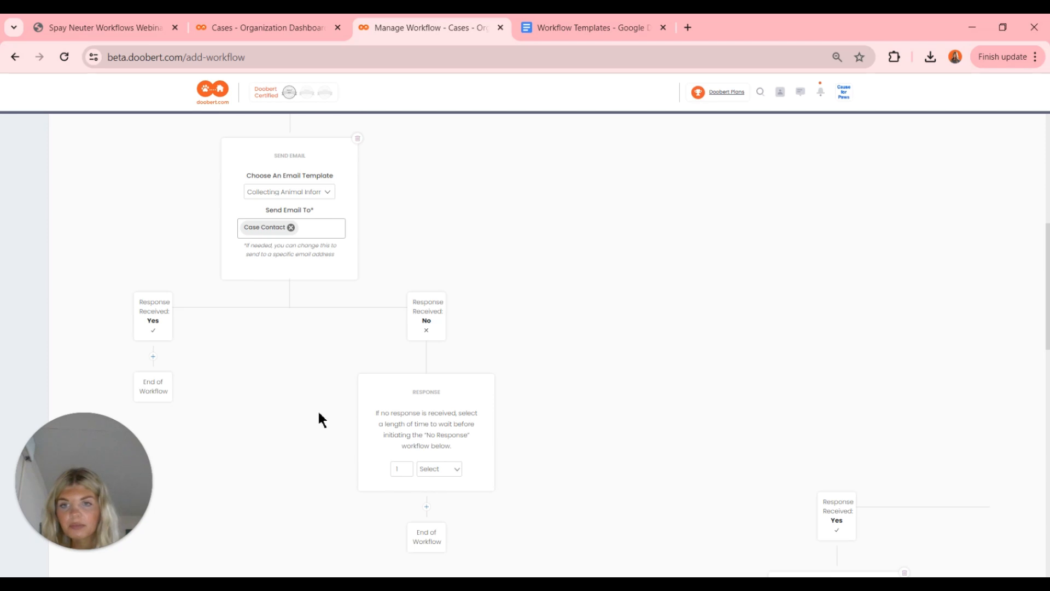
scroll(319, 420, "left", 1)
scroll(319, 420, "down", 2)
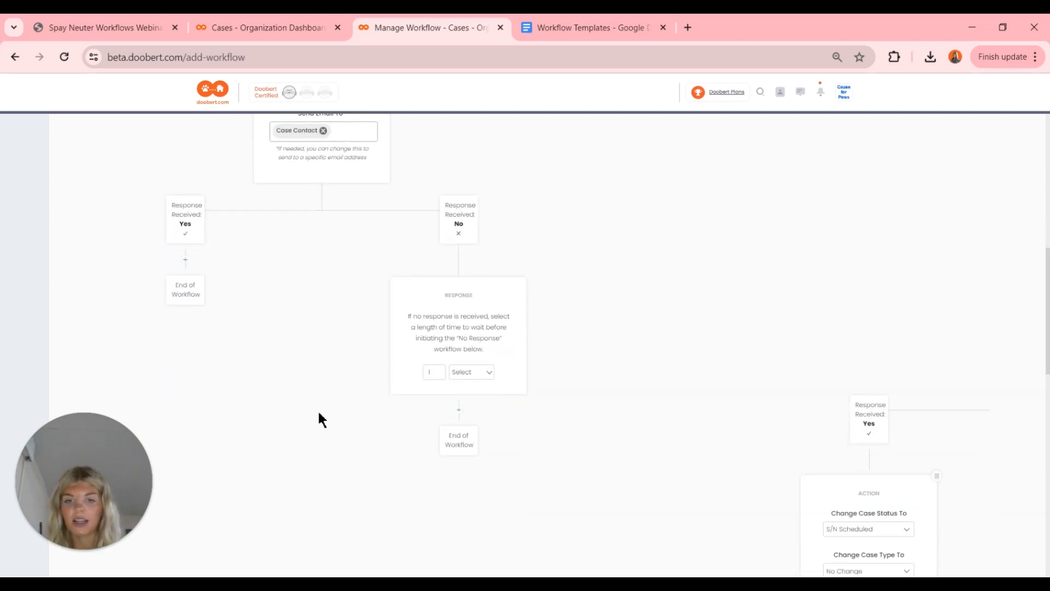
scroll(319, 420, "up", 1)
scroll(319, 414, "up", 3)
scroll(318, 414, "left", 2)
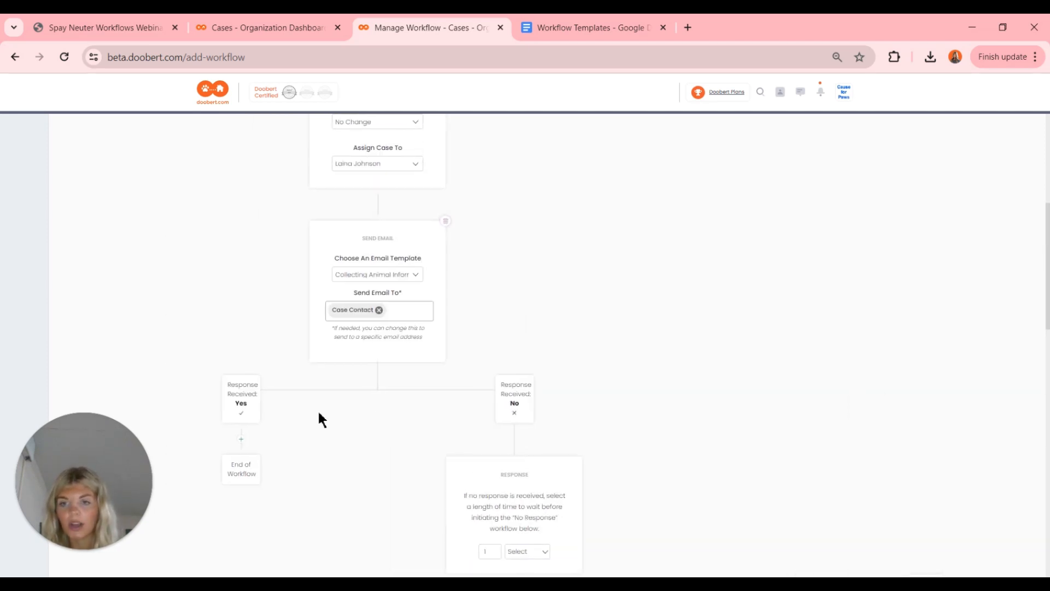
left_click(242, 441)
scroll(244, 446, "down", 2)
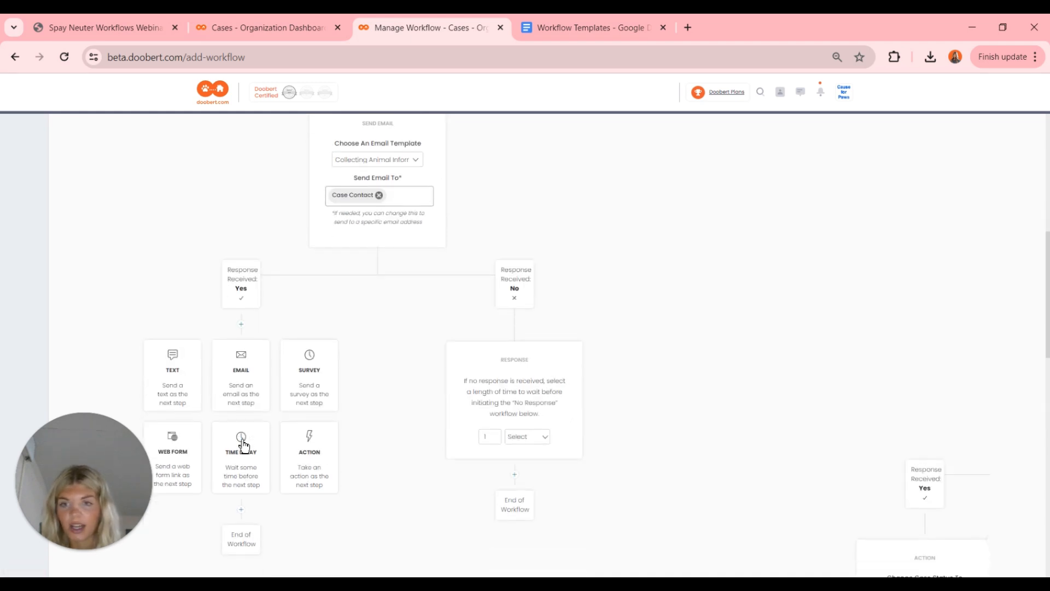
- Add an email step using the Requirements and Resources S/N template after the yes reply
left_click(251, 370)
left_click(389, 394)
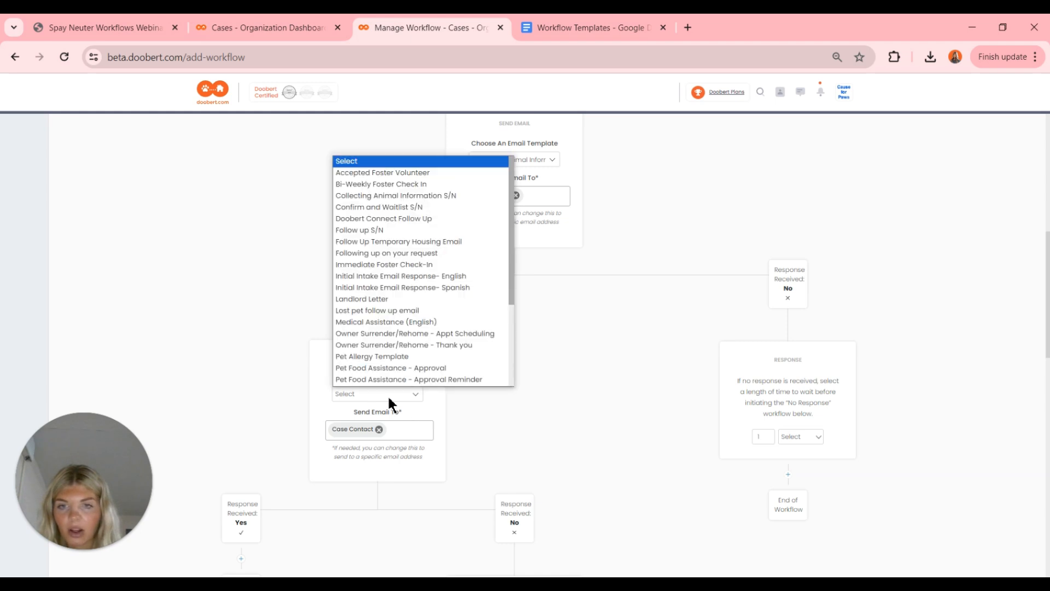
scroll(382, 305, "down", 3)
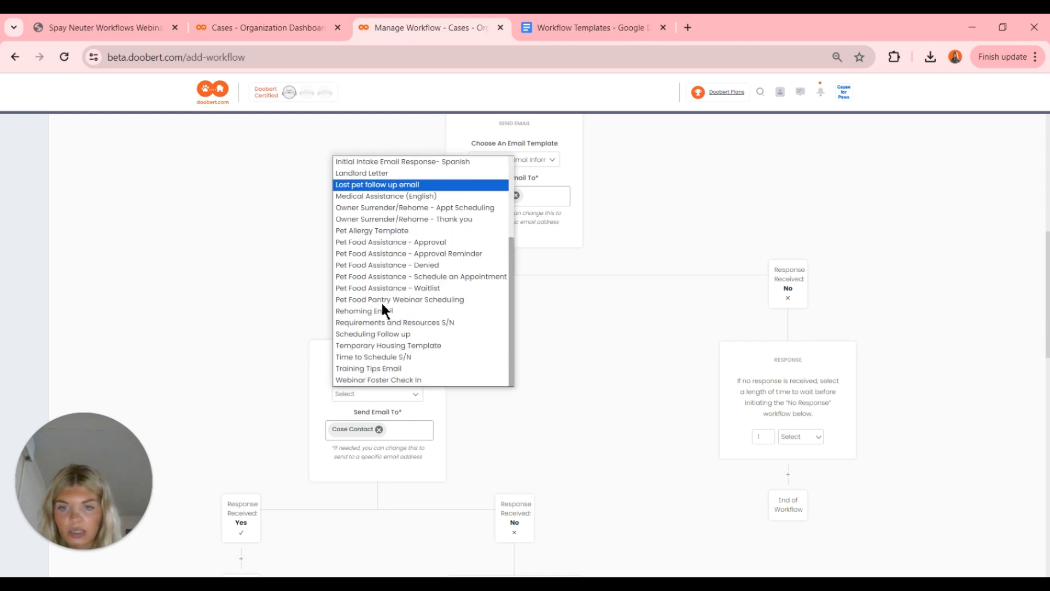
left_click(389, 323)
scroll(437, 426, "down", 3)
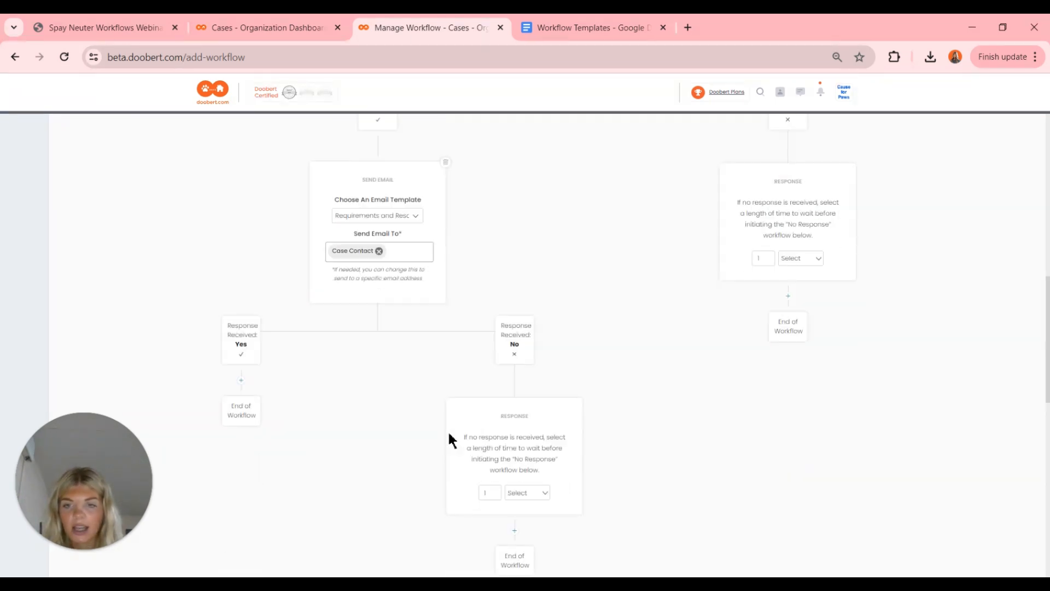
- Set that email's no-response wait unit to Day(s)
left_click(518, 494)
left_click(535, 529)
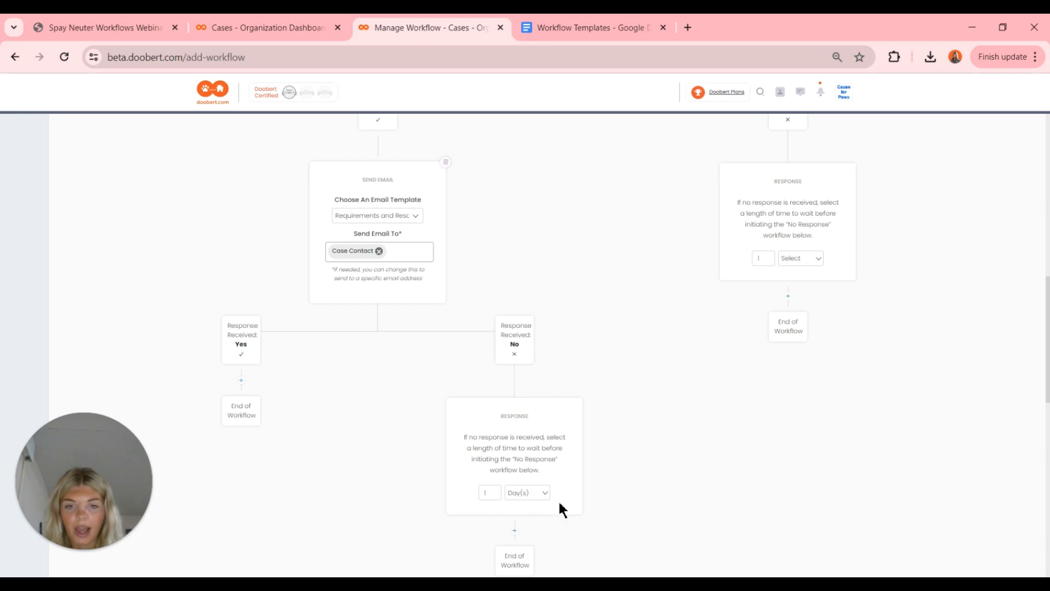
scroll(589, 460, "up", 5)
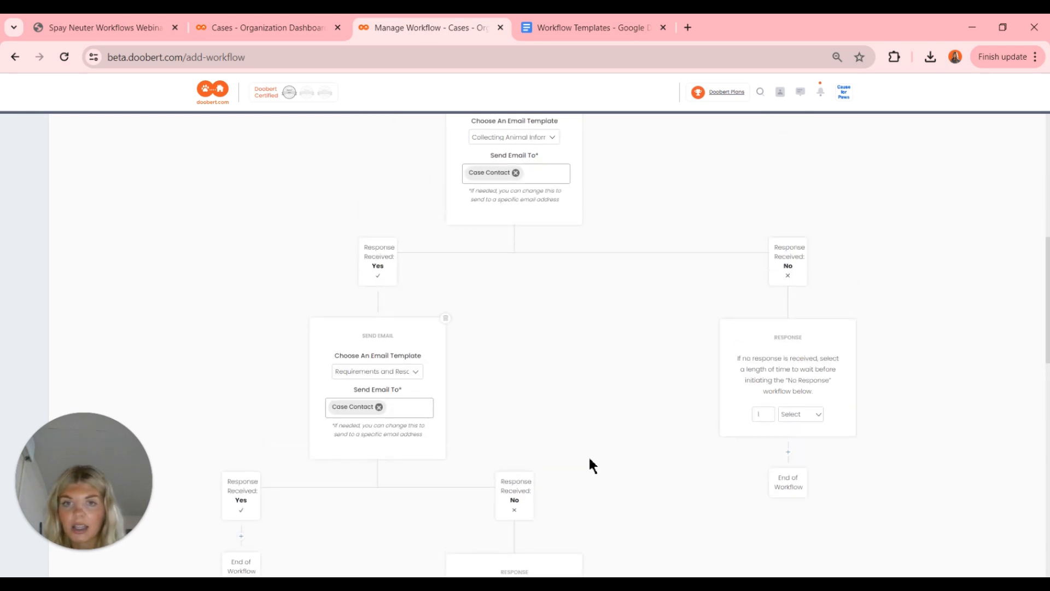
scroll(590, 460, "right", 4)
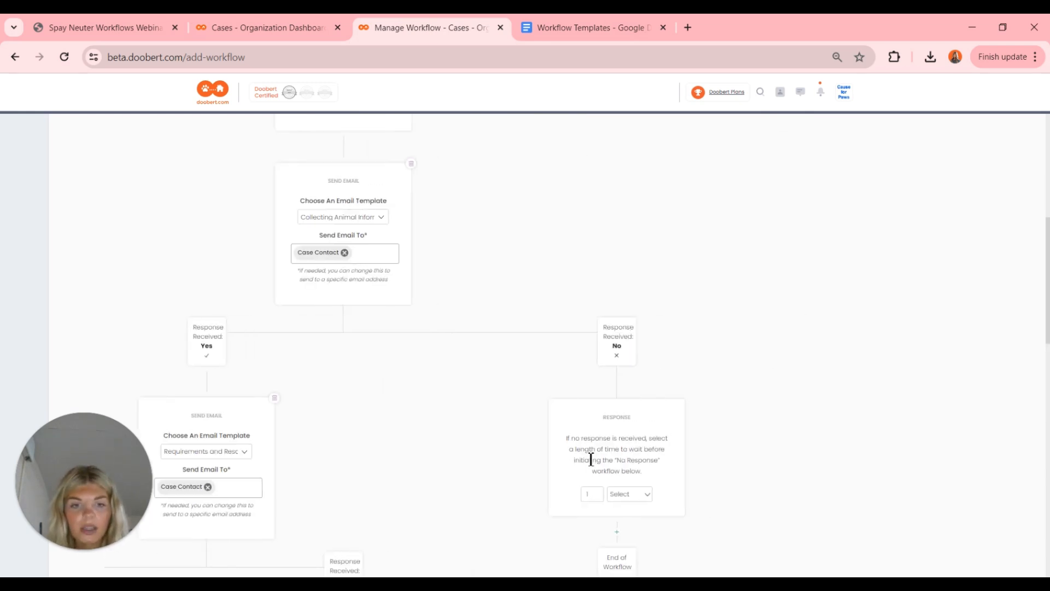
scroll(591, 460, "down", 2)
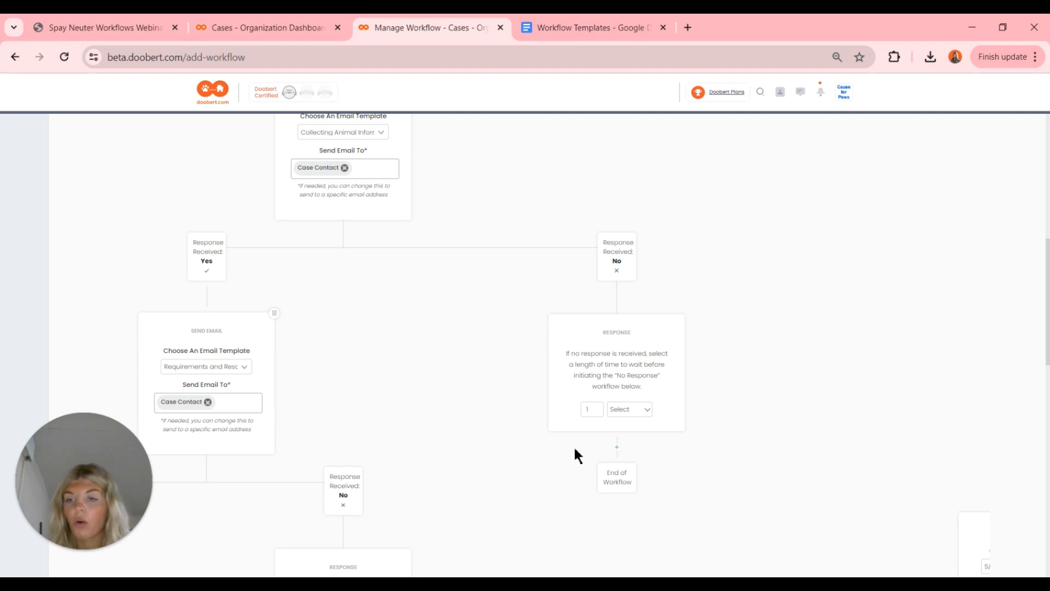
scroll(574, 449, "down", 5)
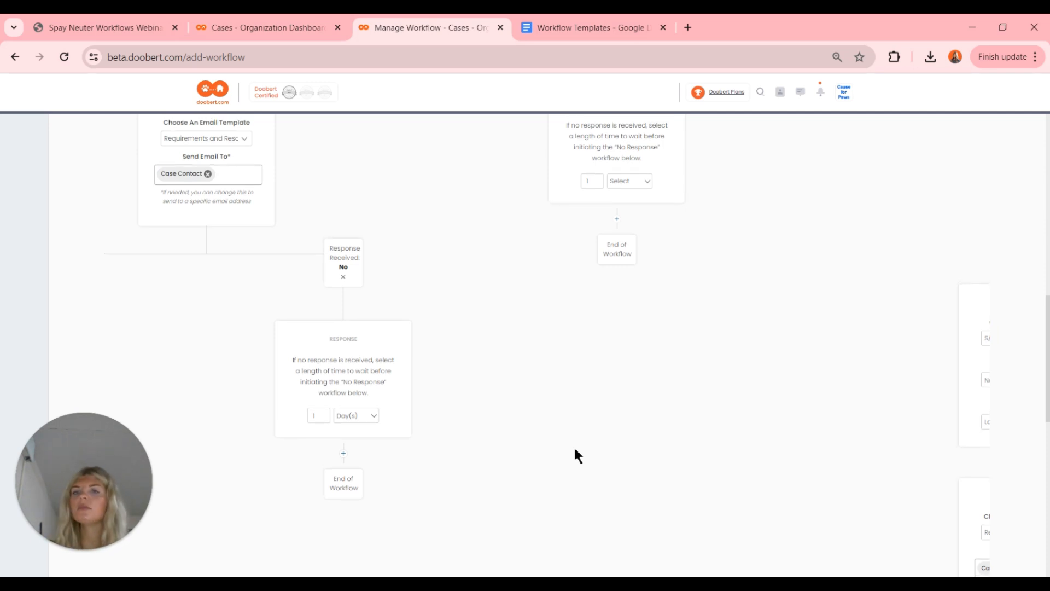
scroll(575, 448, "left", 3)
scroll(573, 456, "down", 3)
scroll(573, 456, "up", 5)
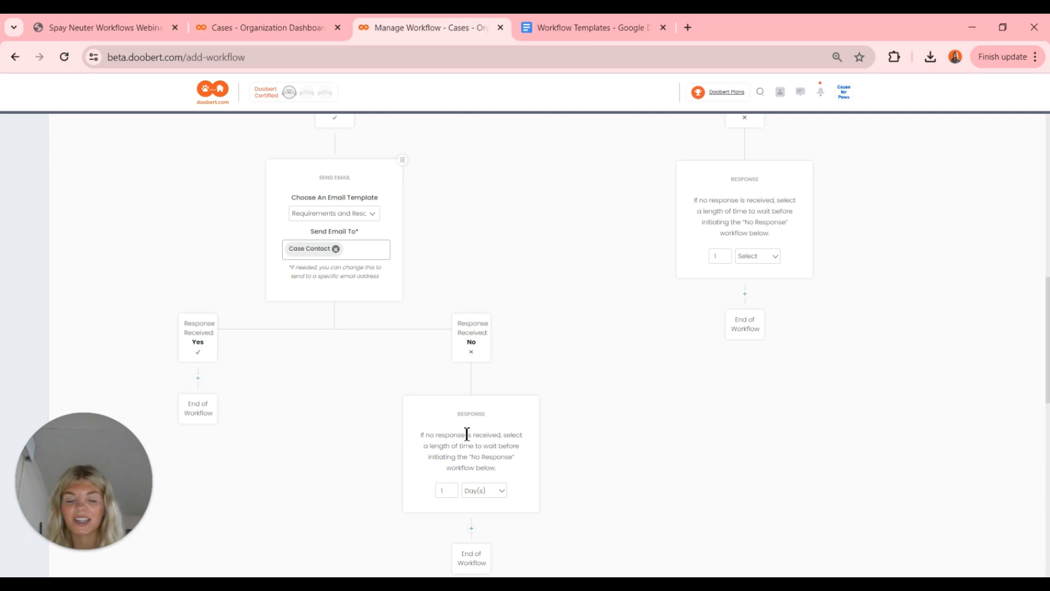
scroll(467, 433, "right", 4)
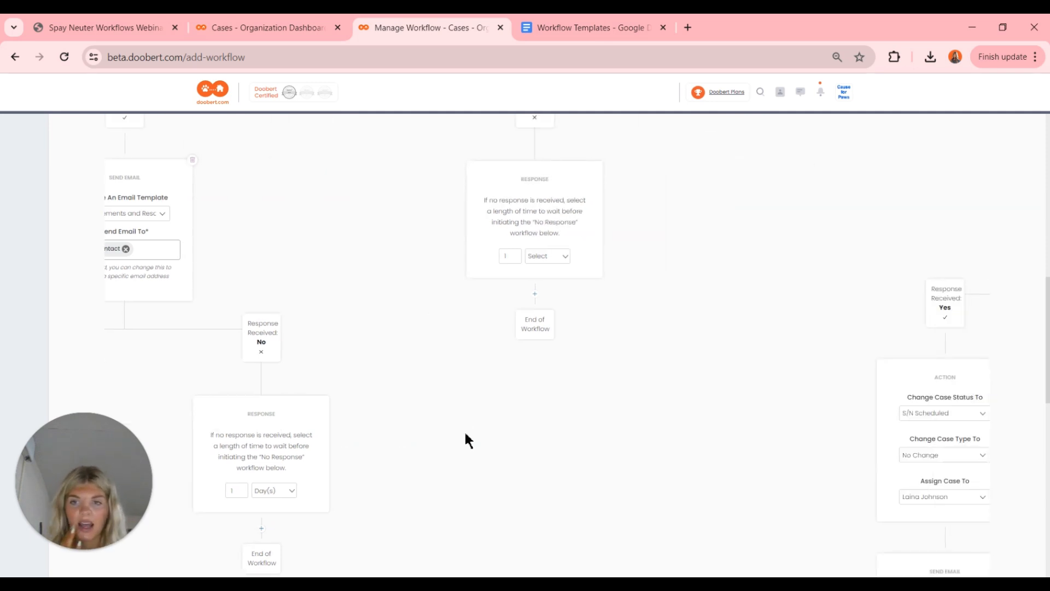
- Set the pending no-response wait unit to Day(s)
scroll(466, 434, "up", 8)
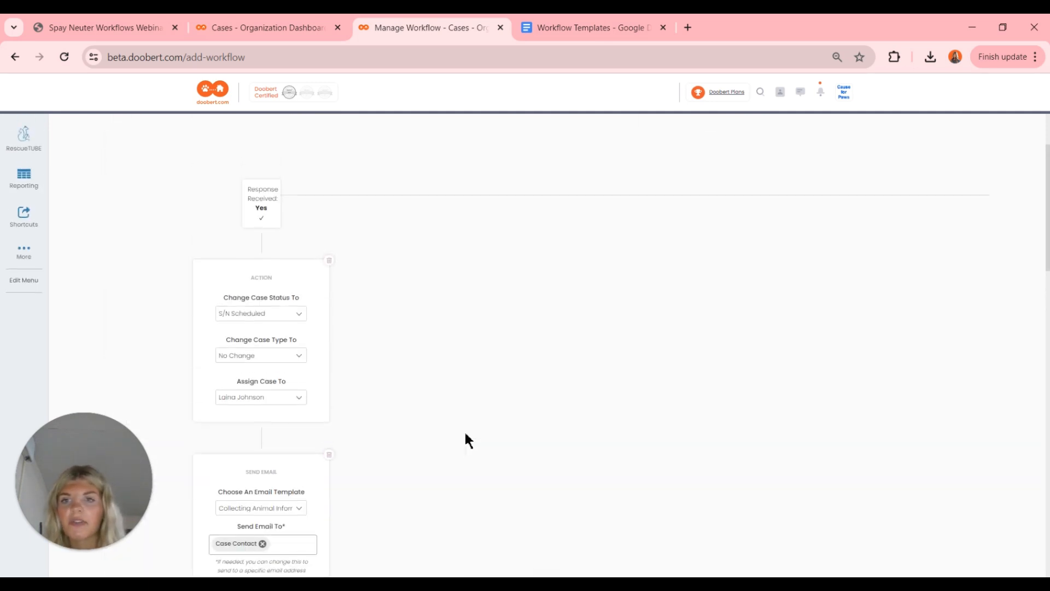
scroll(465, 434, "down", 2)
scroll(466, 434, "down", 2)
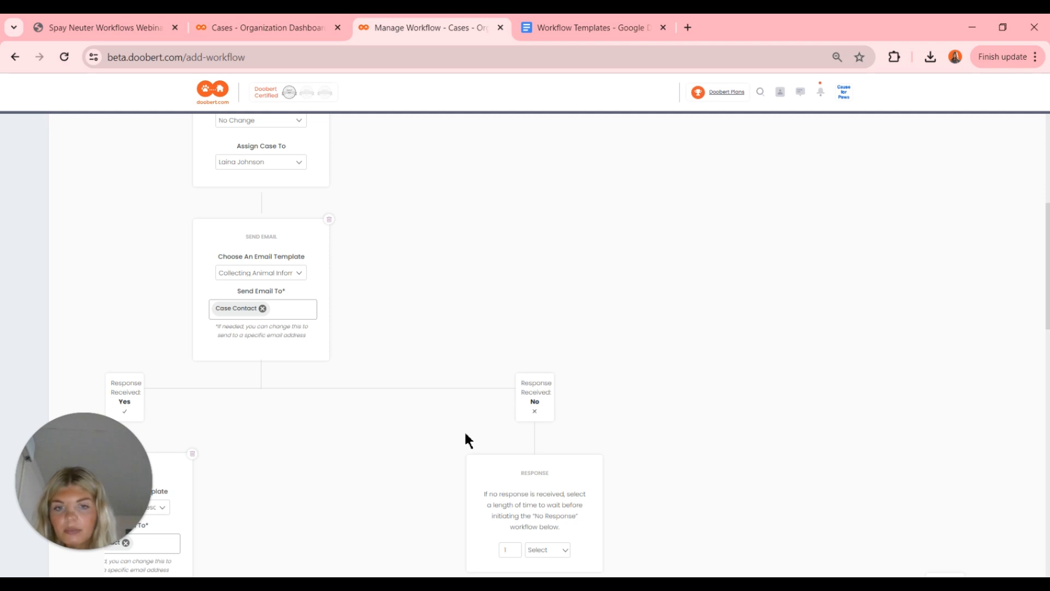
scroll(476, 468, "down", 4)
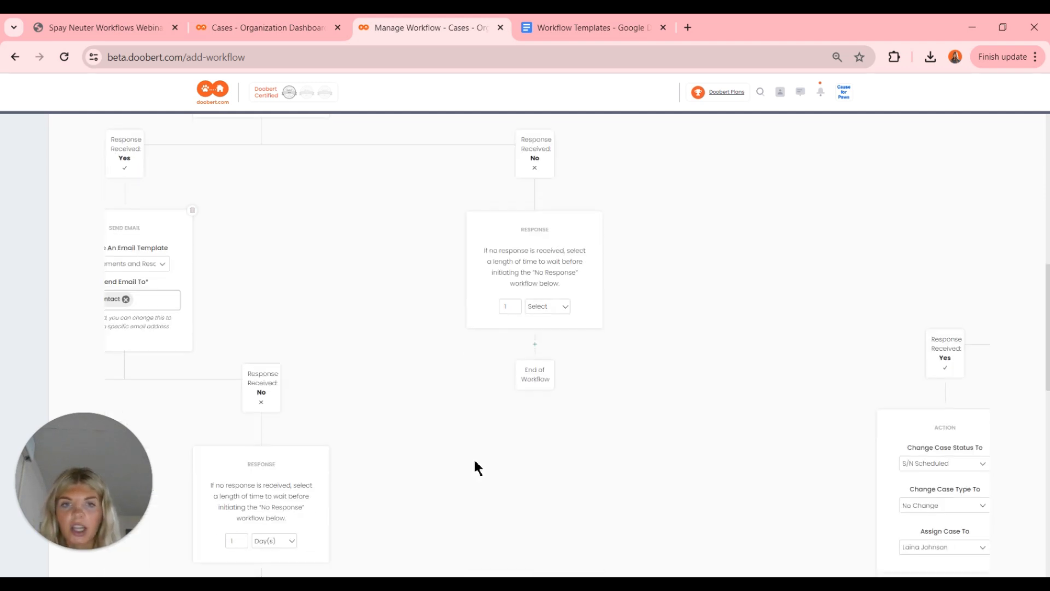
left_click(551, 306)
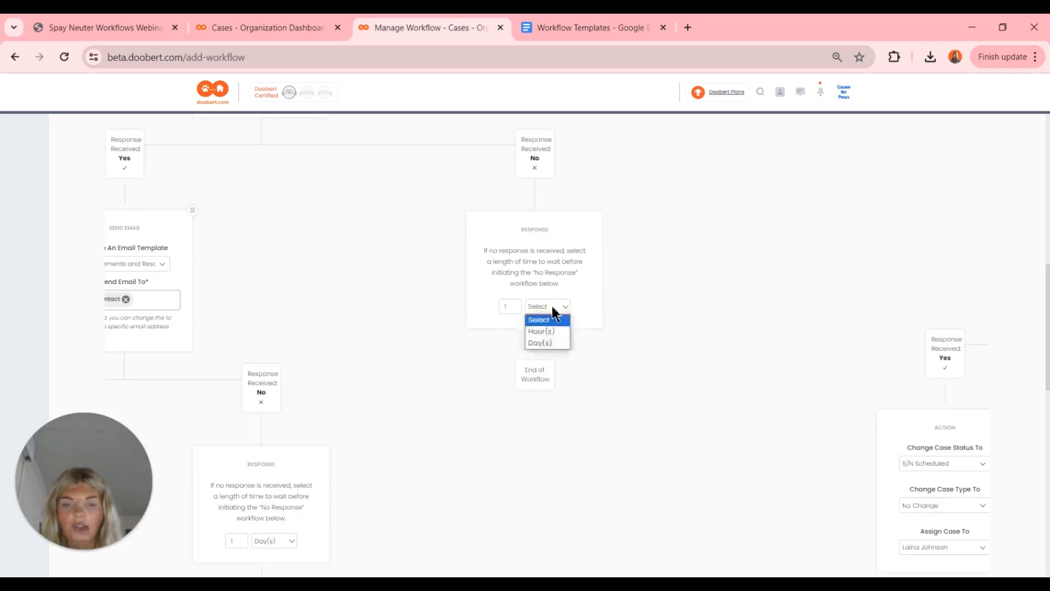
left_click(549, 342)
- Add a follow-up email after the one-day wait using the Collecting Animal Information S/N template
left_click(535, 345)
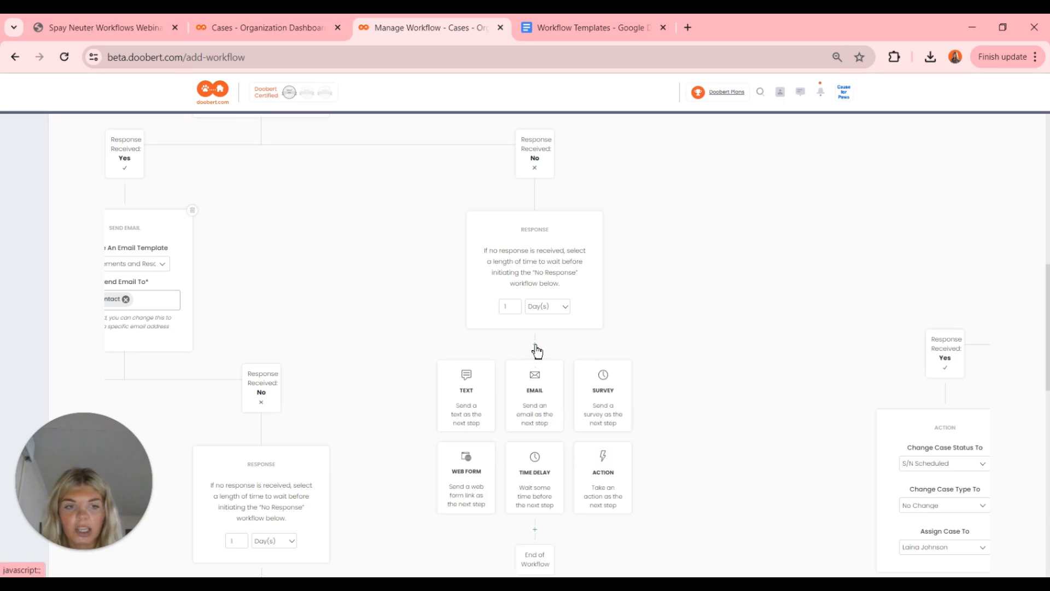
scroll(536, 351, "down", 2)
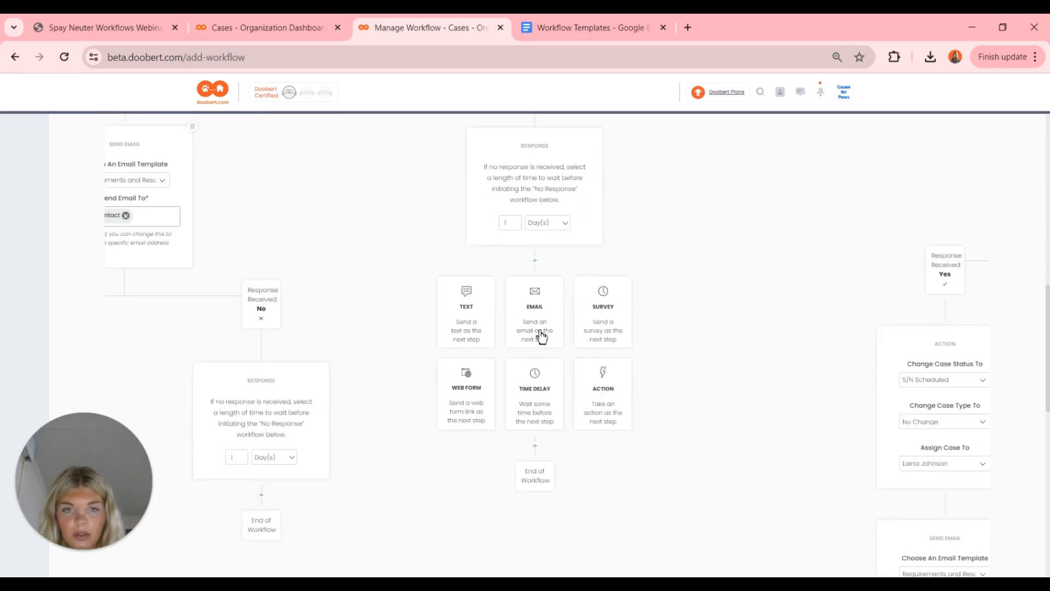
left_click(539, 336)
left_click(694, 331)
scroll(694, 331, "down", 1)
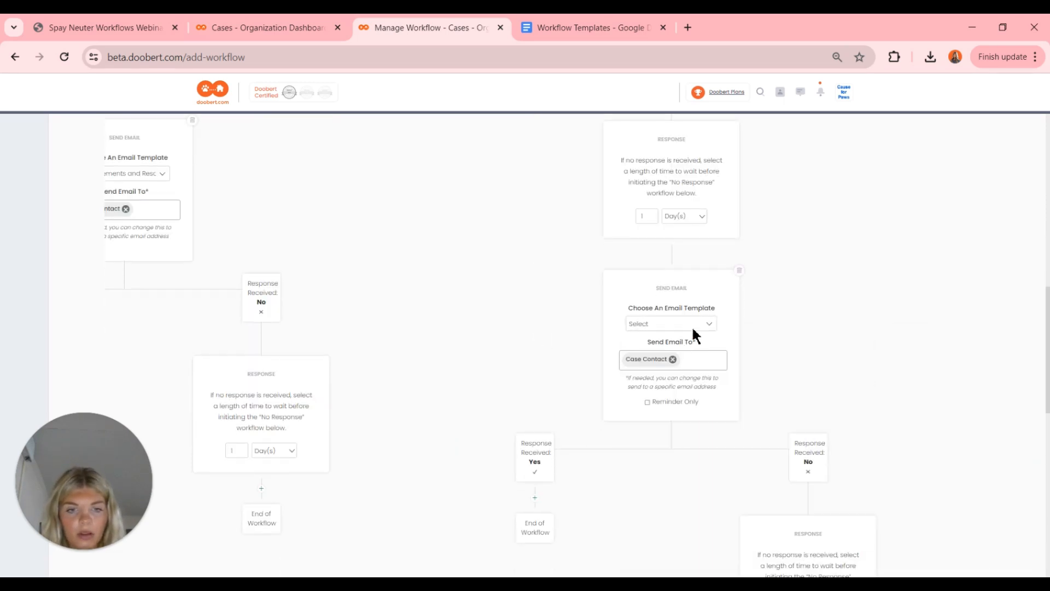
left_click(677, 280)
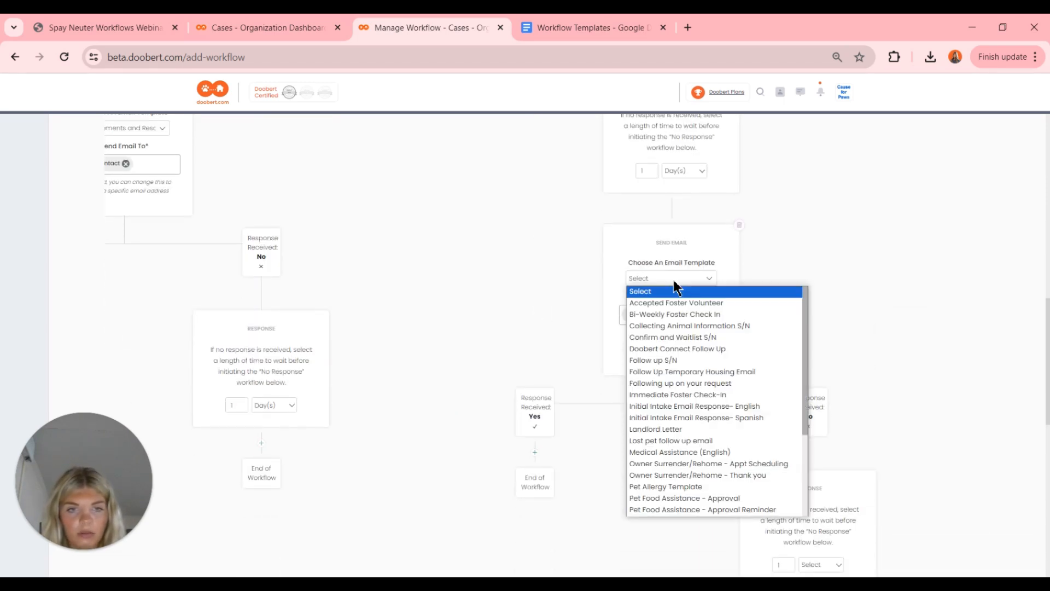
left_click(693, 327)
- Set the follow-up email's reply wait to 2 days
scroll(799, 290, "down", 3)
scroll(799, 290, "down", 1)
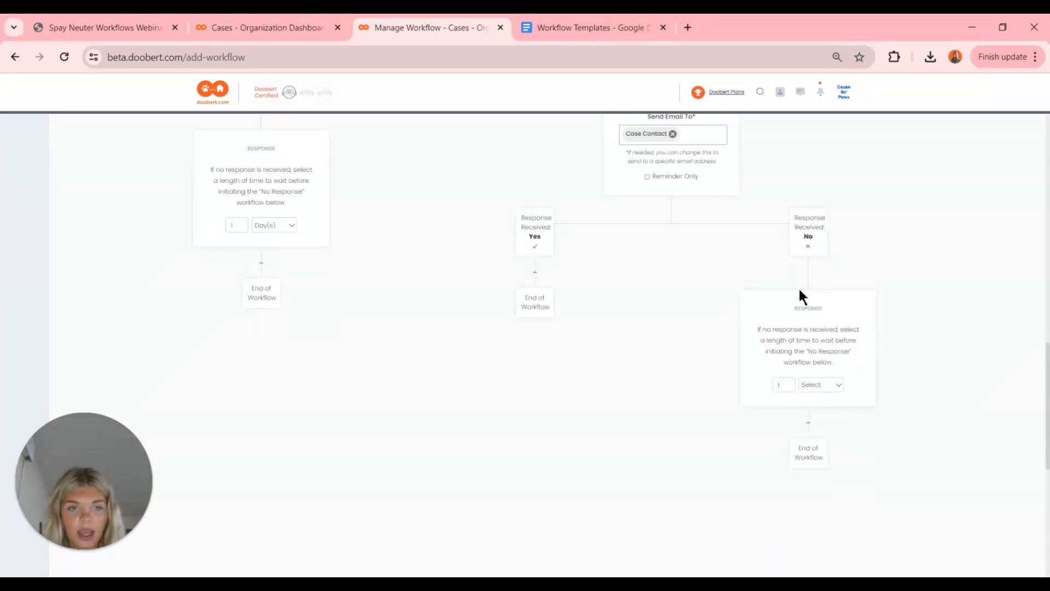
left_click(821, 385)
left_click(823, 421)
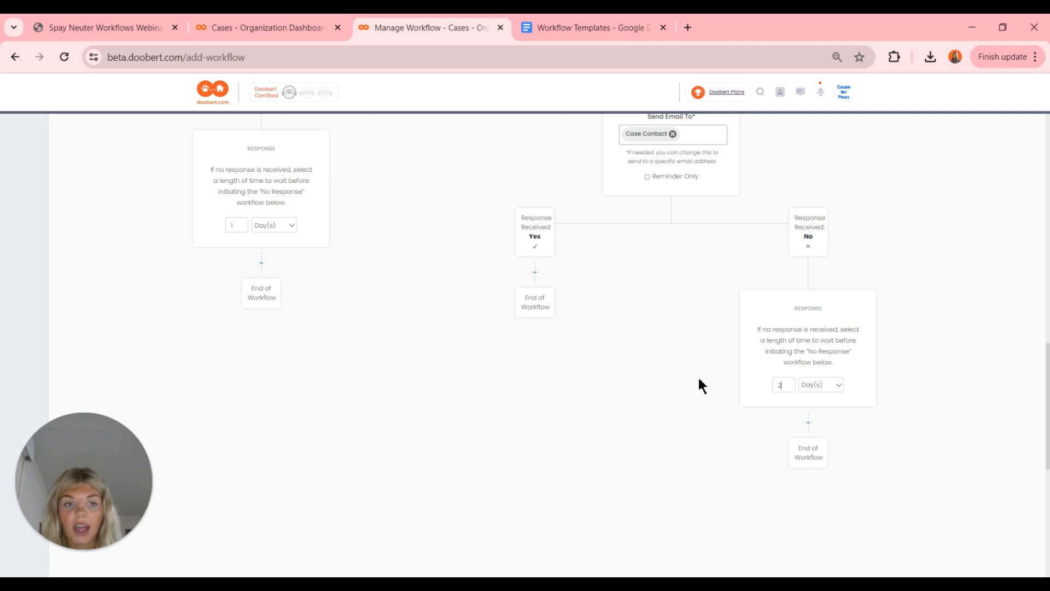
scroll(694, 385, "down", 1)
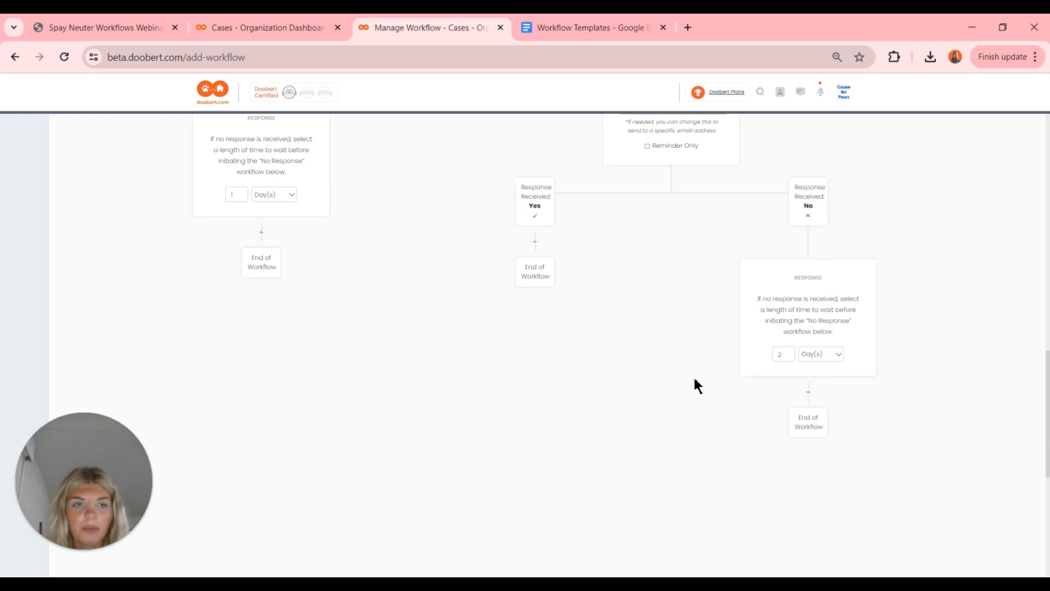
scroll(693, 385, "right", 2)
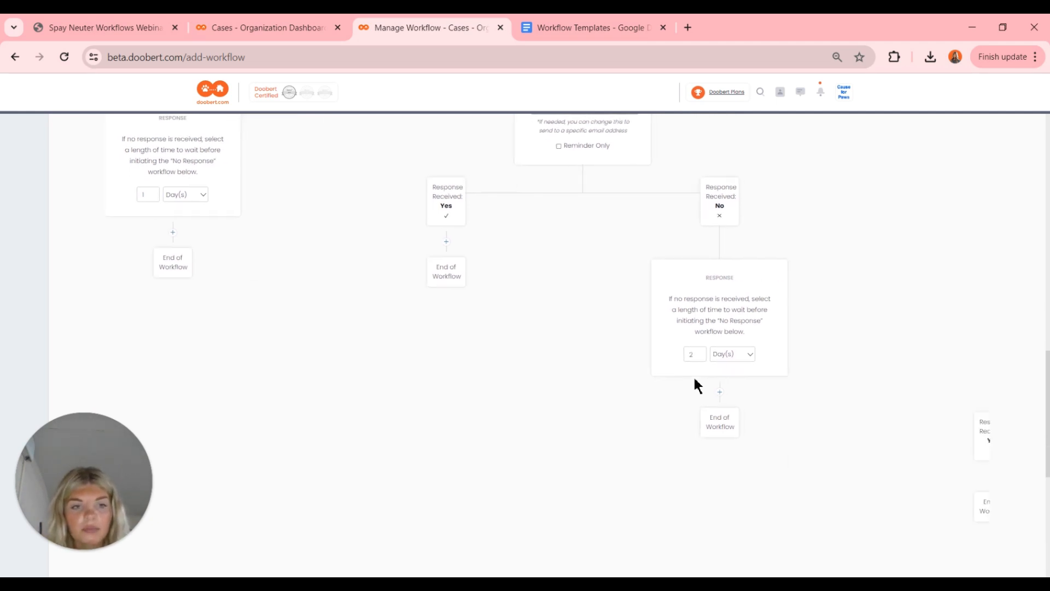
- On a reply, send the Requirements and Resources S/N email with a 2-day response wait
left_click(445, 242)
left_click(450, 308)
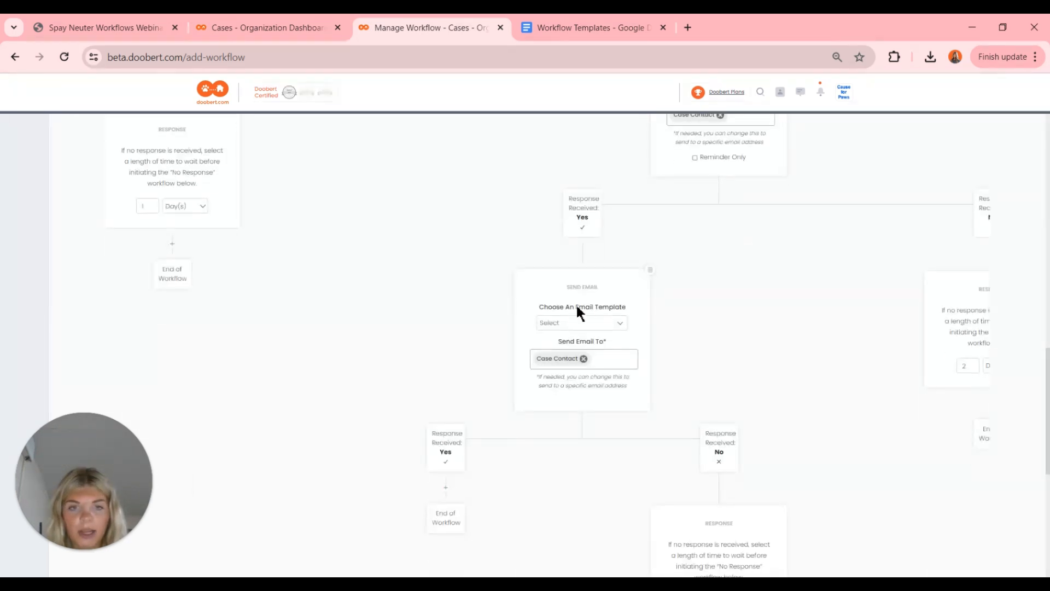
left_click(579, 322)
scroll(621, 462, "down", 4)
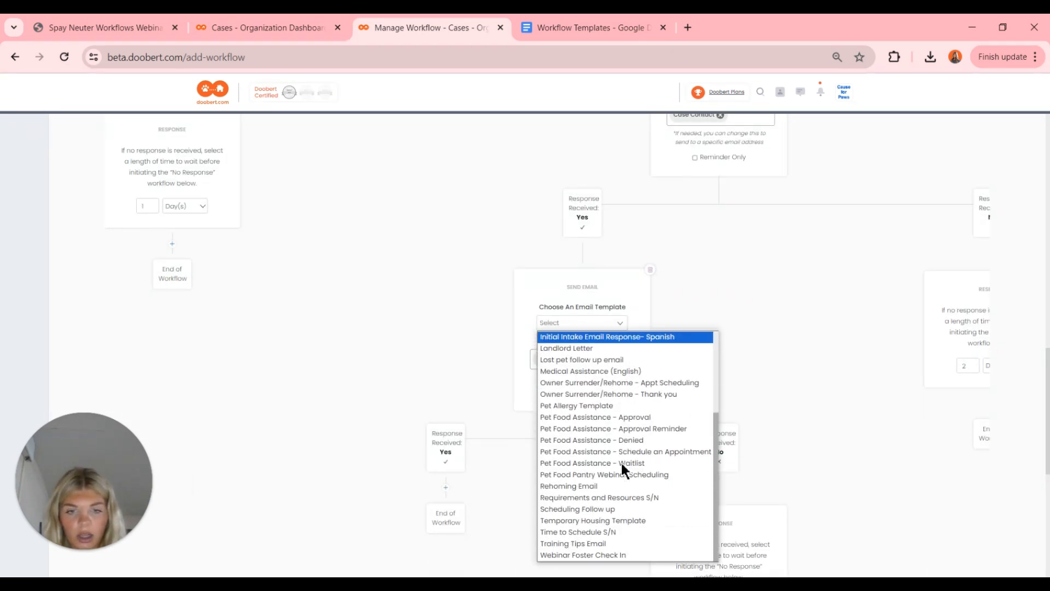
left_click(619, 499)
scroll(618, 503, "down", 3)
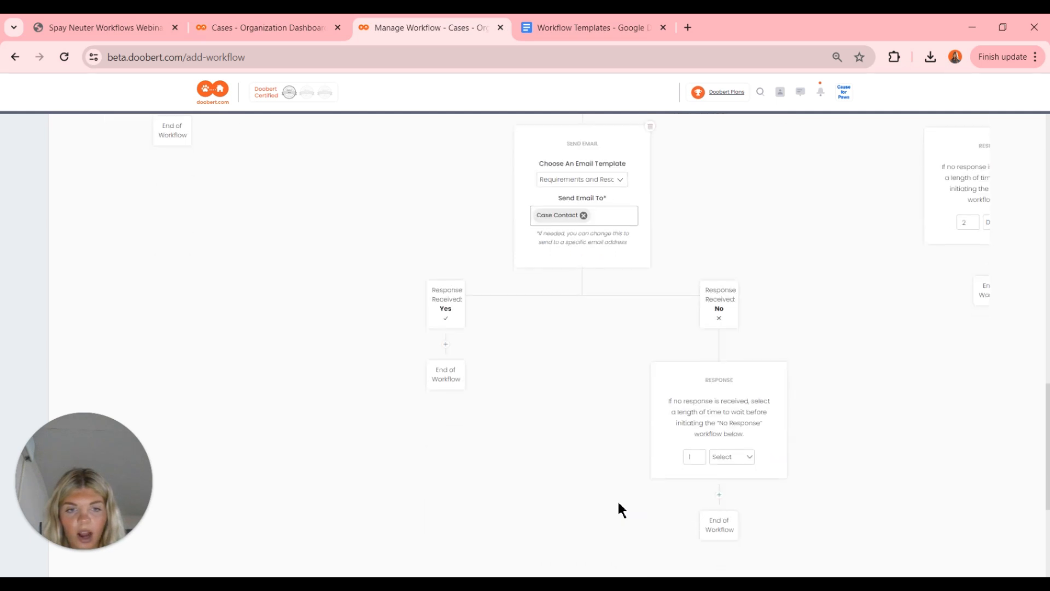
left_click(728, 456)
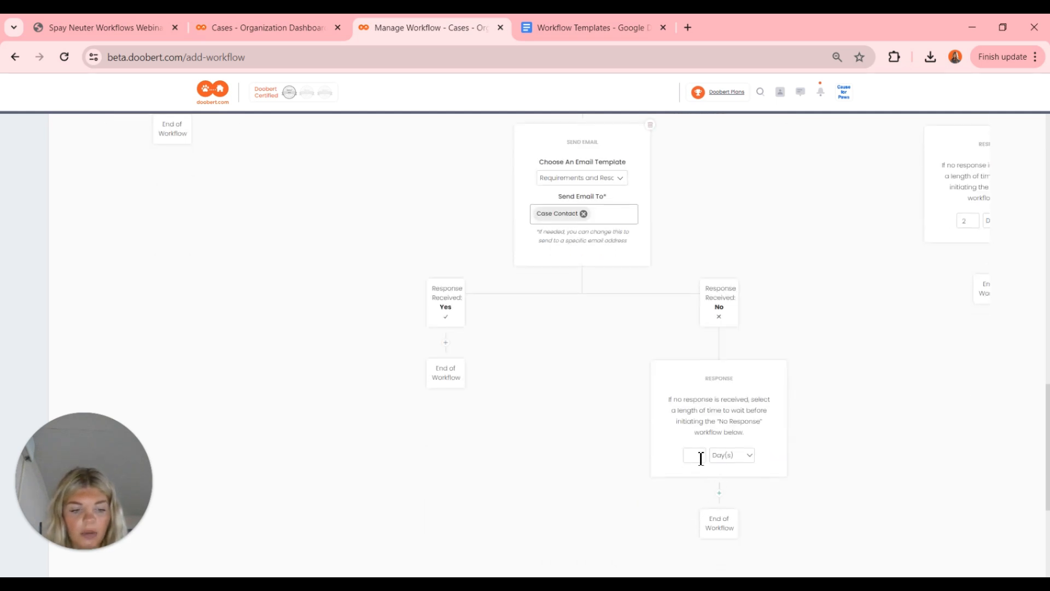
type("2")
- Clear the wait value on the earlier Collecting Animal Information follow-up
scroll(607, 406, "up", 2)
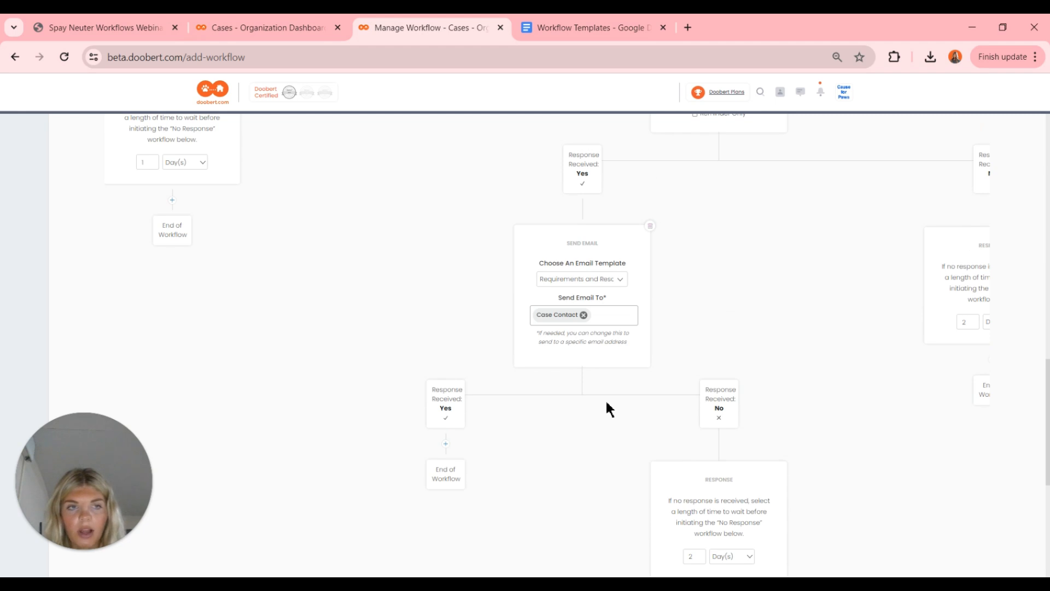
scroll(606, 402, "up", 1)
scroll(606, 402, "right", 3)
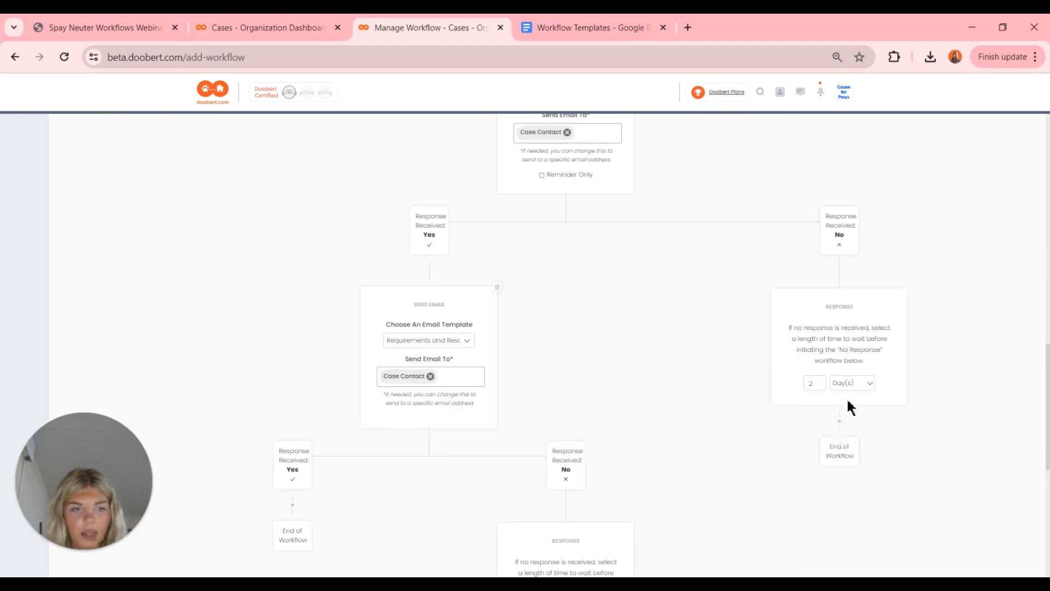
left_click(822, 384)
key("BackSpace")
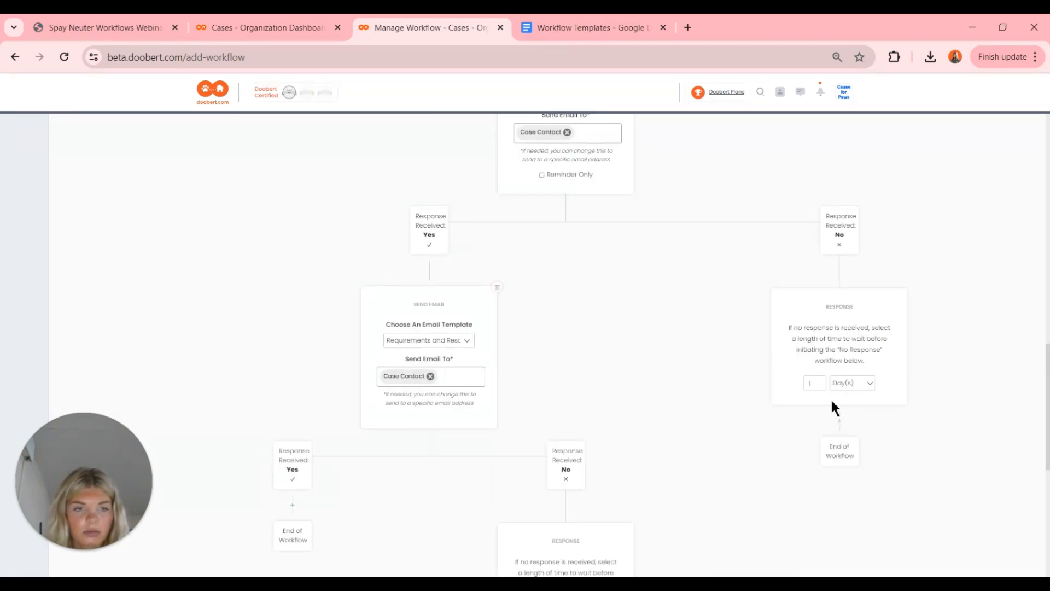
- Add a Requirements and Resources S/N email after the follow-up's no-response wait
left_click(840, 422)
scroll(842, 427, "down", 3)
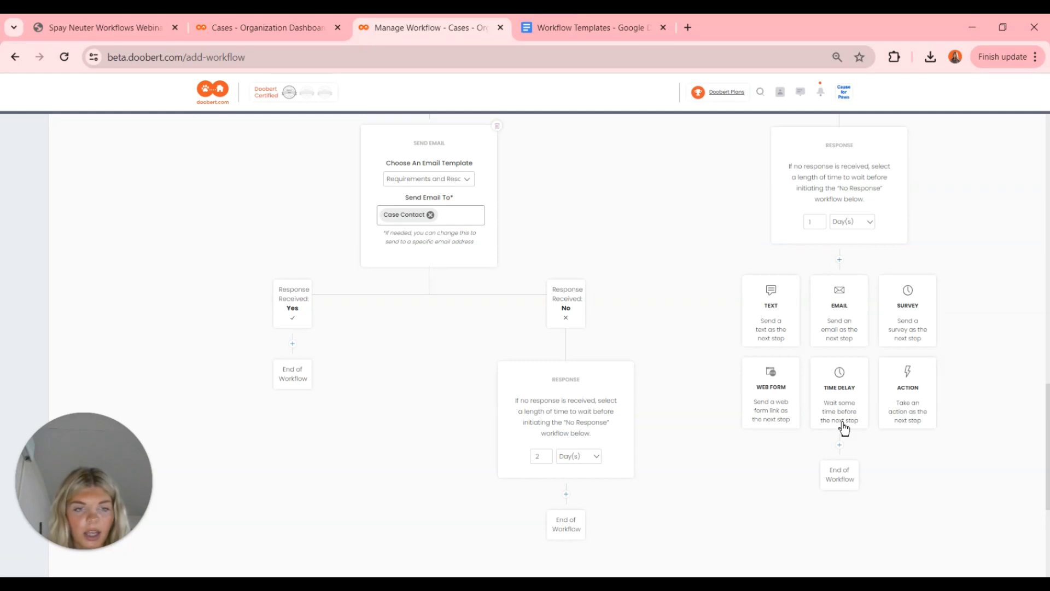
left_click(837, 304)
scroll(733, 378, "right", 3)
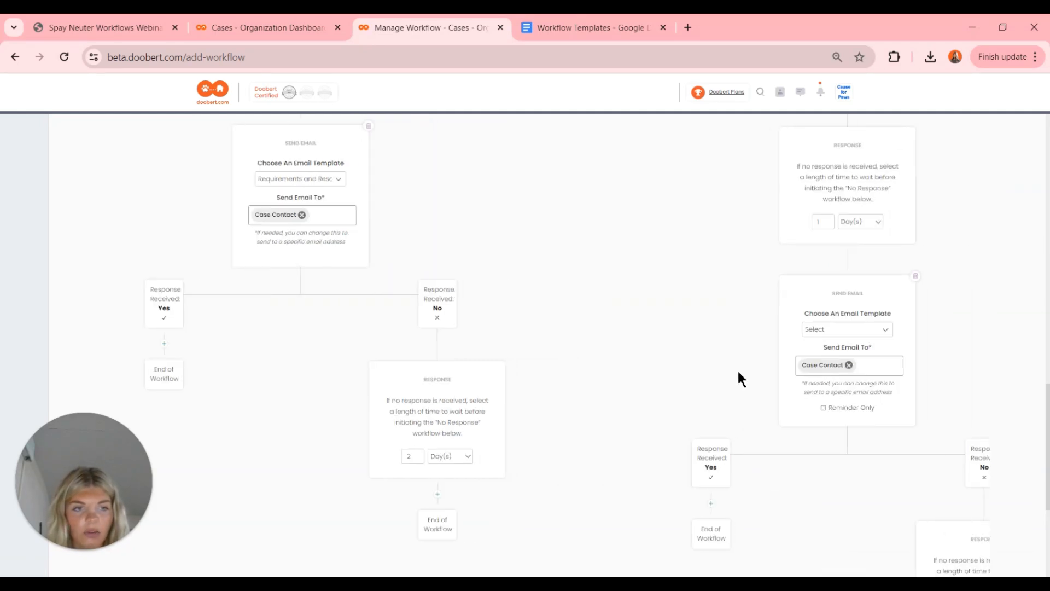
left_click(835, 330)
scroll(870, 461, "down", 1)
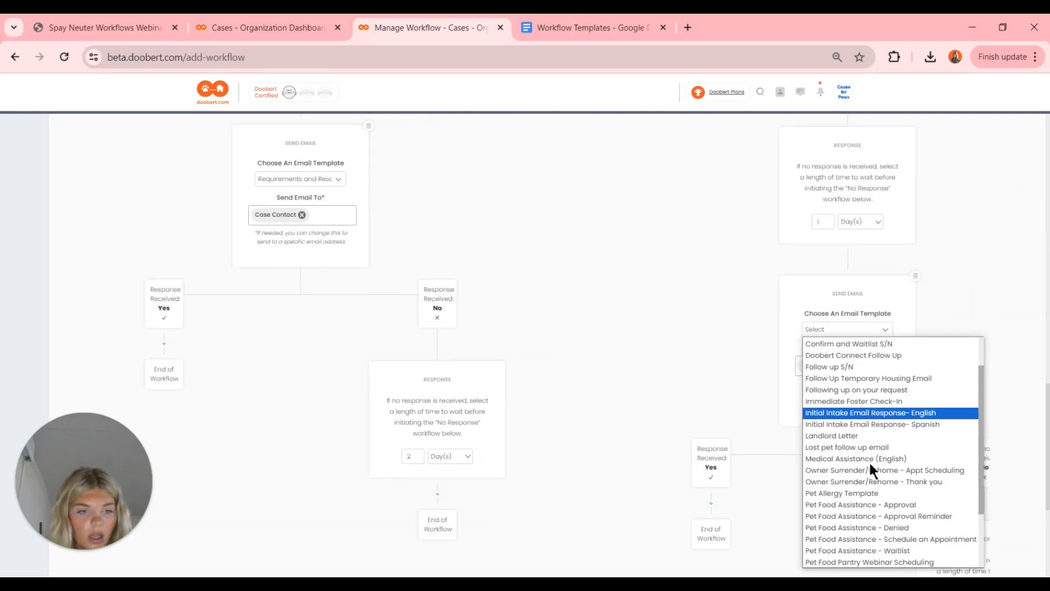
scroll(868, 461, "down", 3)
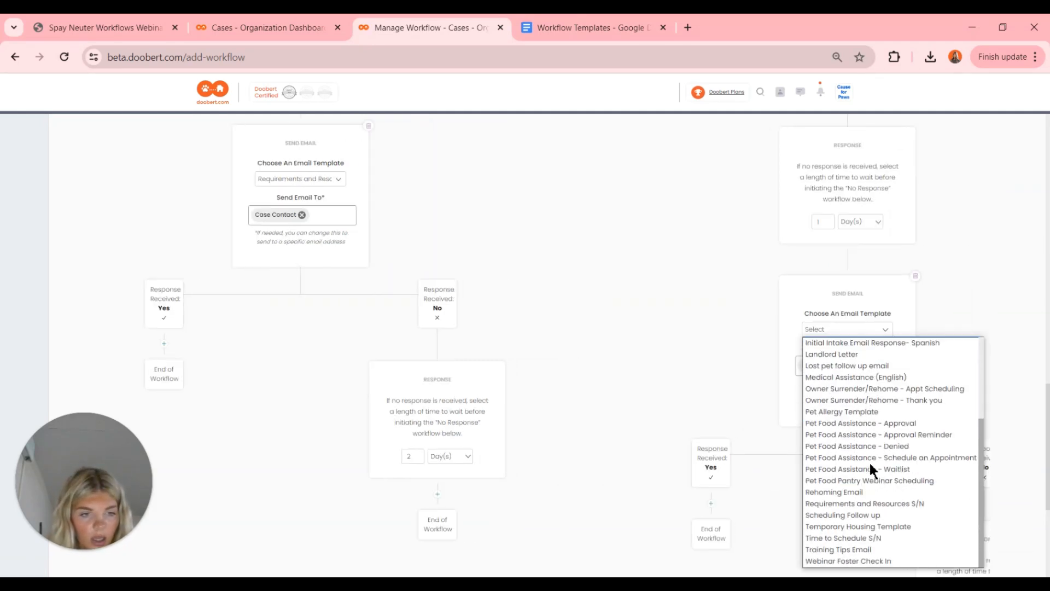
left_click(861, 504)
- Set the new email's no-response wait unit to Day(s)
scroll(921, 293, "right", 3)
scroll(917, 283, "down", 3)
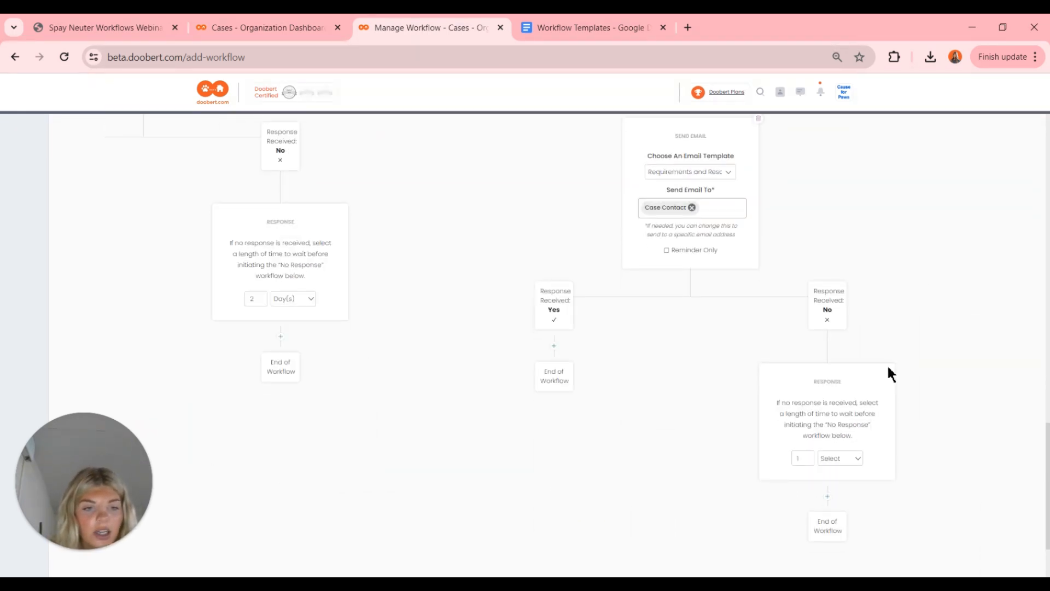
left_click(851, 459)
left_click(843, 494)
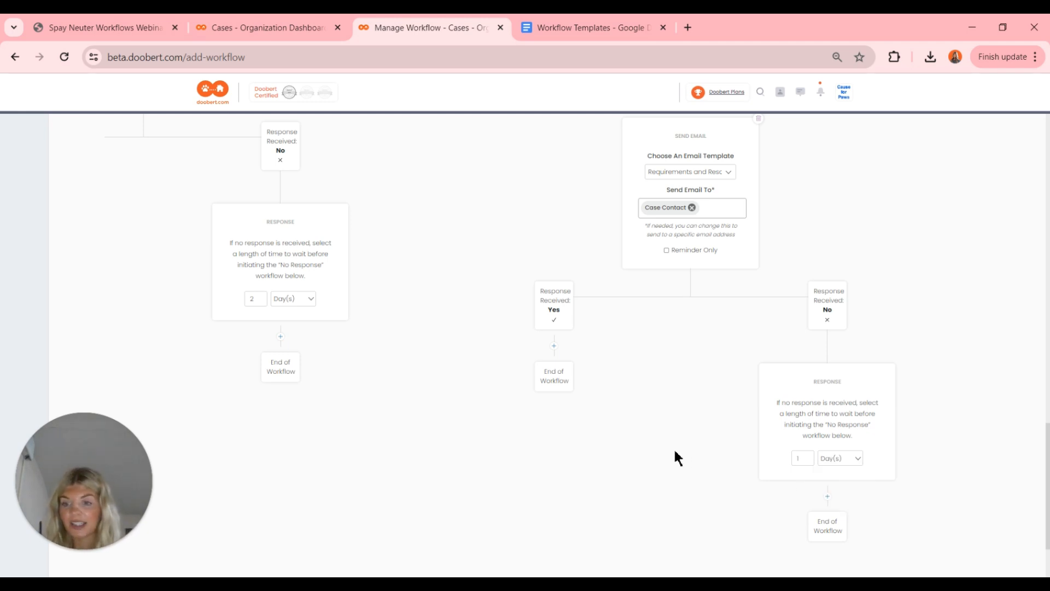
scroll(675, 451, "right", 1)
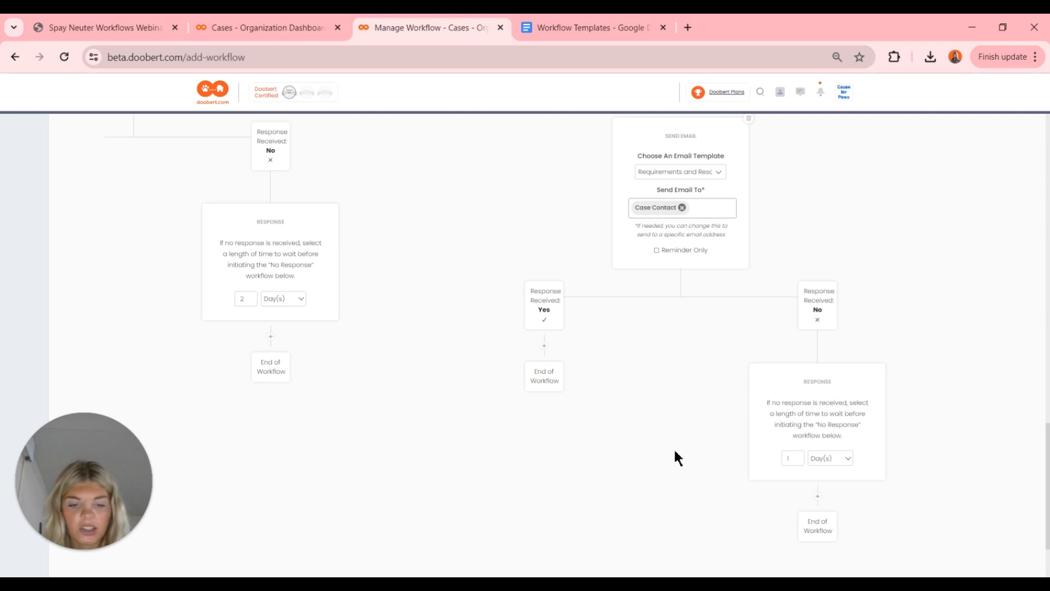
key("ctrl+minus")
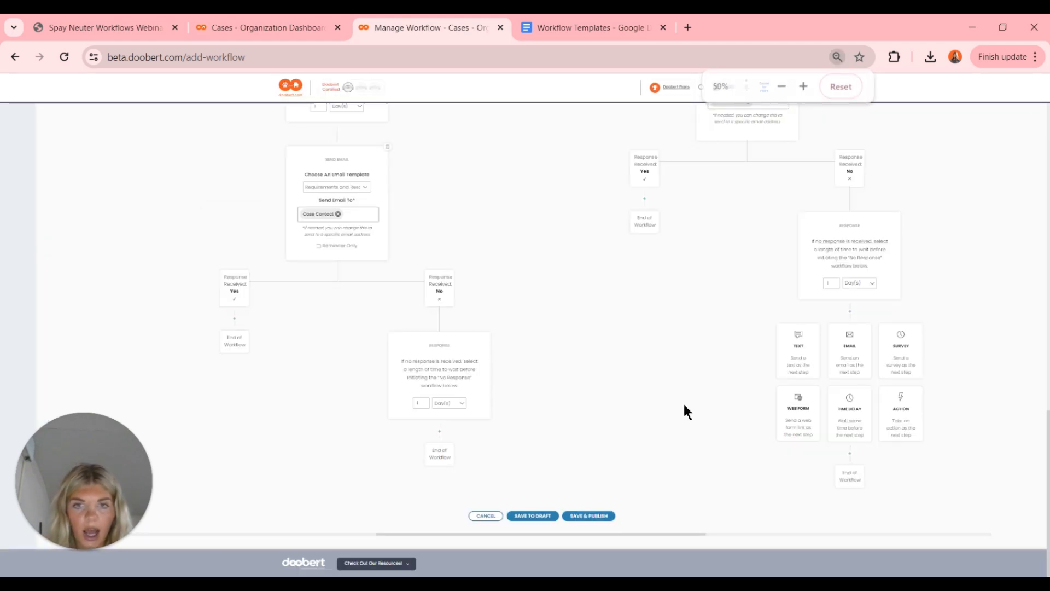
scroll(687, 411, "up", 5)
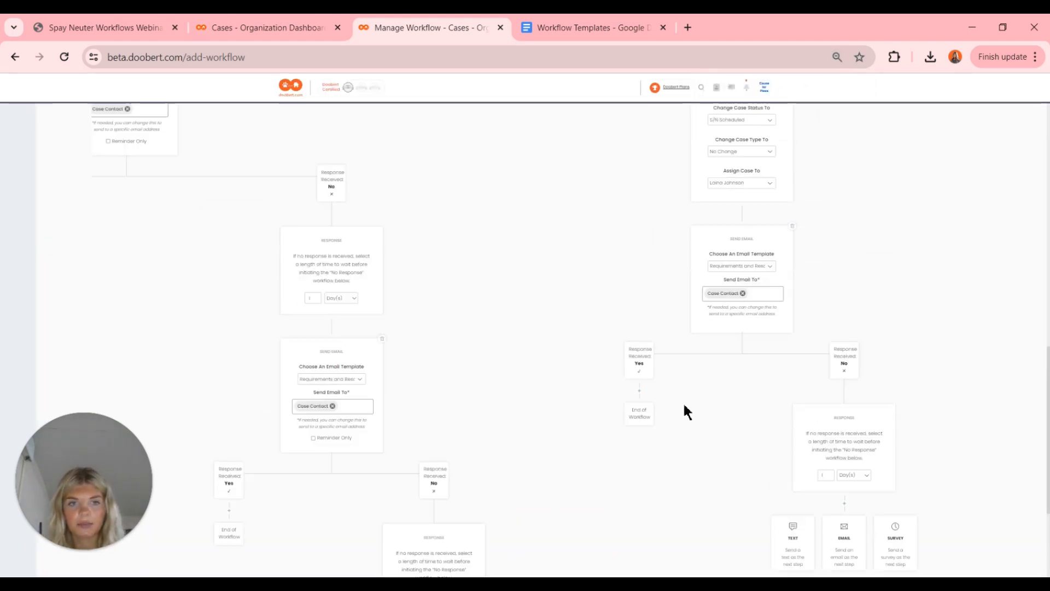
scroll(687, 411, "up", 10)
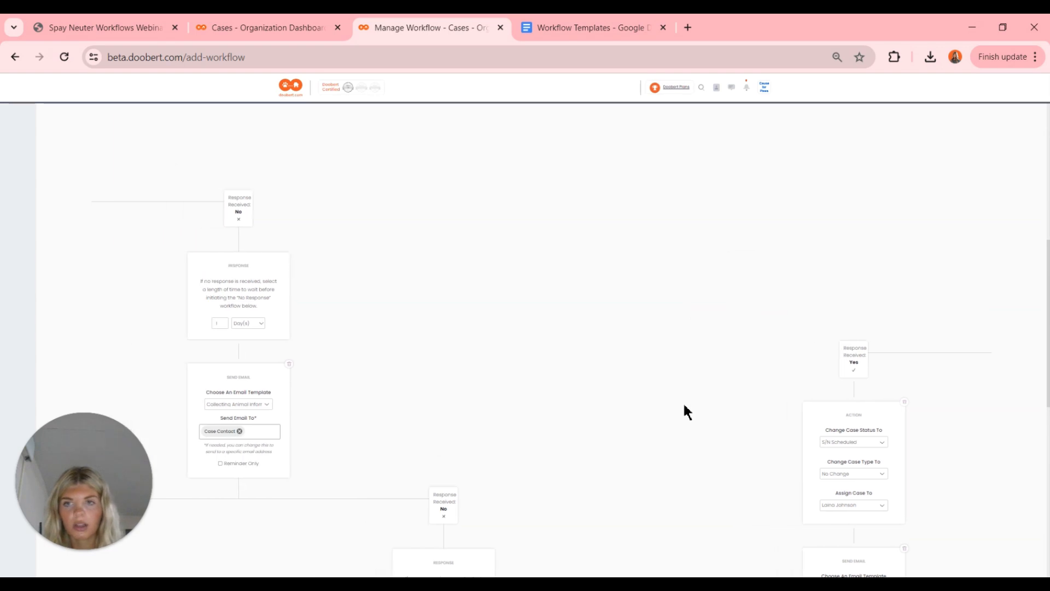
scroll(684, 411, "left", 3)
scroll(684, 410, "up", 4)
scroll(447, 358, "up", 5)
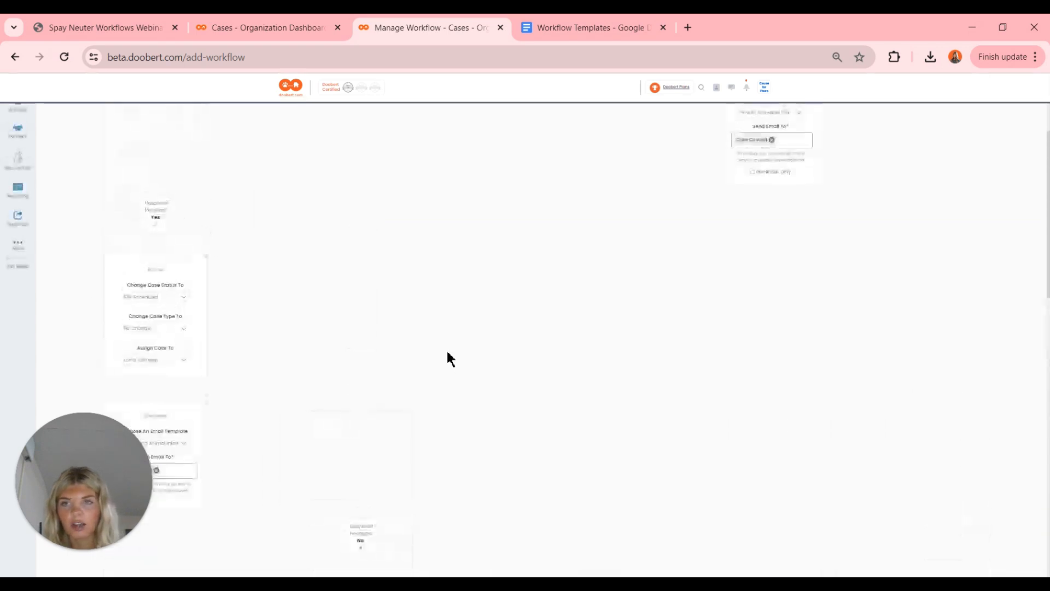
scroll(445, 353, "up", 4)
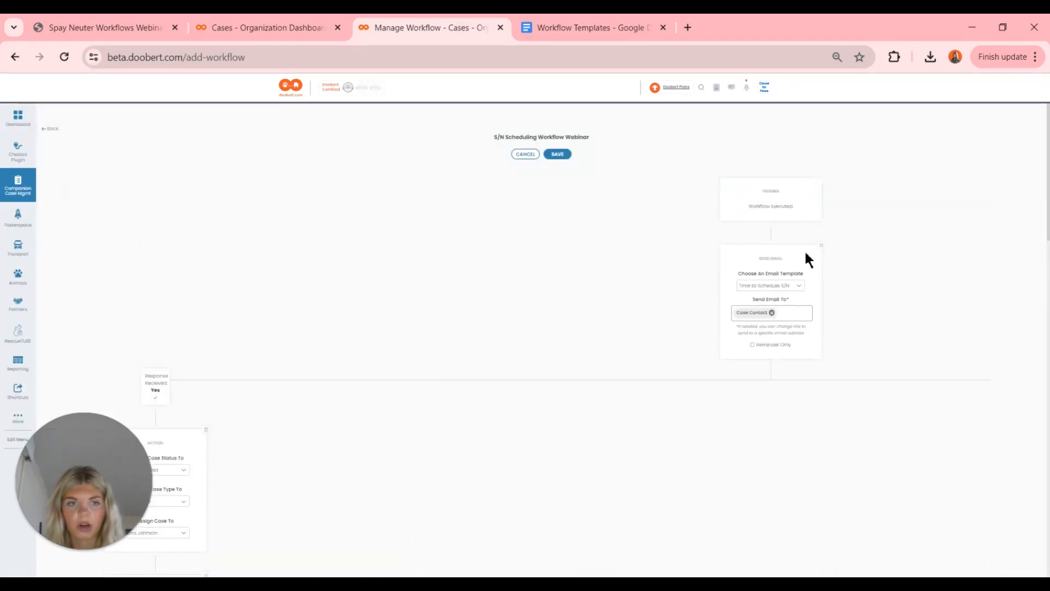
scroll(569, 355, "down", 7)
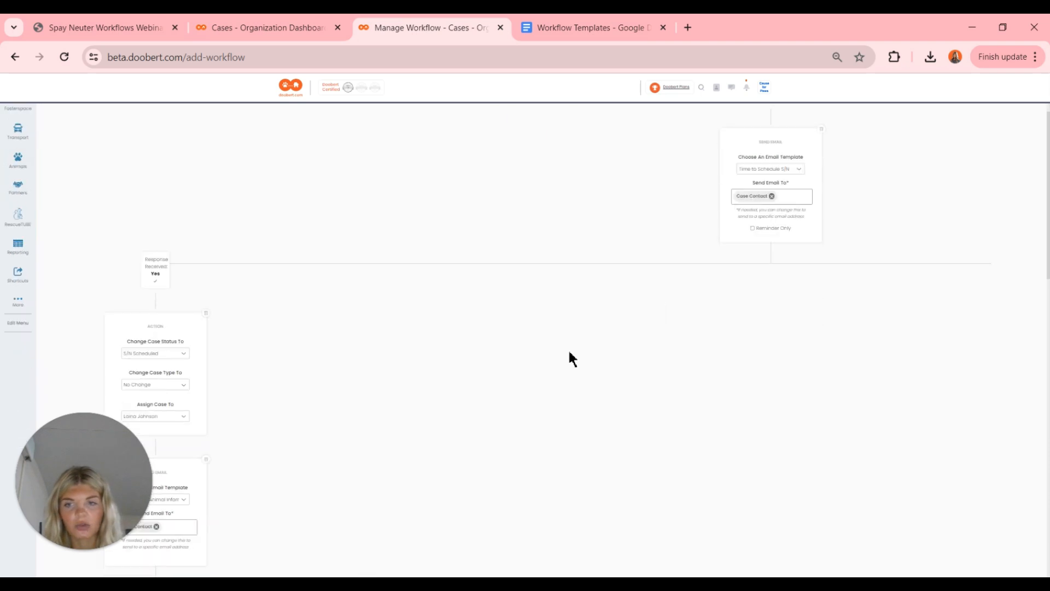
scroll(269, 426, "down", 1)
scroll(269, 426, "left", 5)
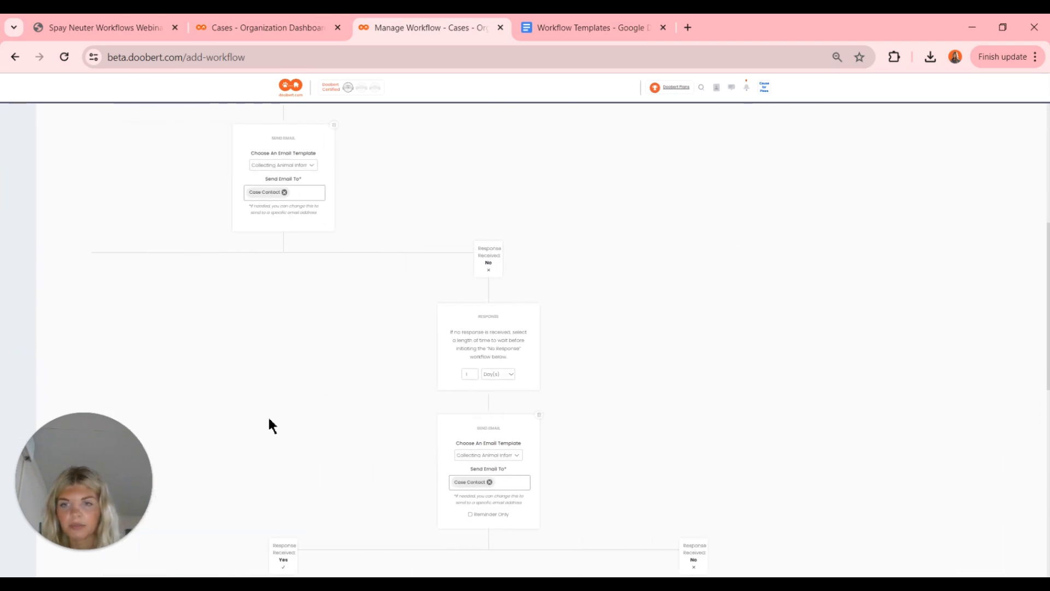
scroll(270, 425, "down", 1)
scroll(269, 421, "down", 4)
scroll(269, 421, "left", 5)
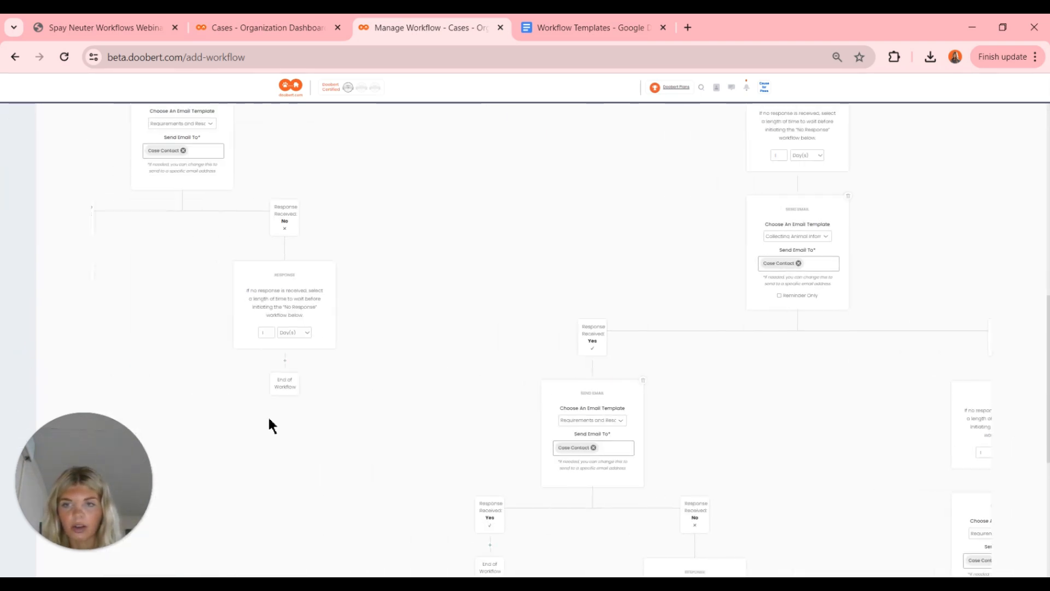
scroll(269, 426, "down", 3)
scroll(270, 426, "left", 6)
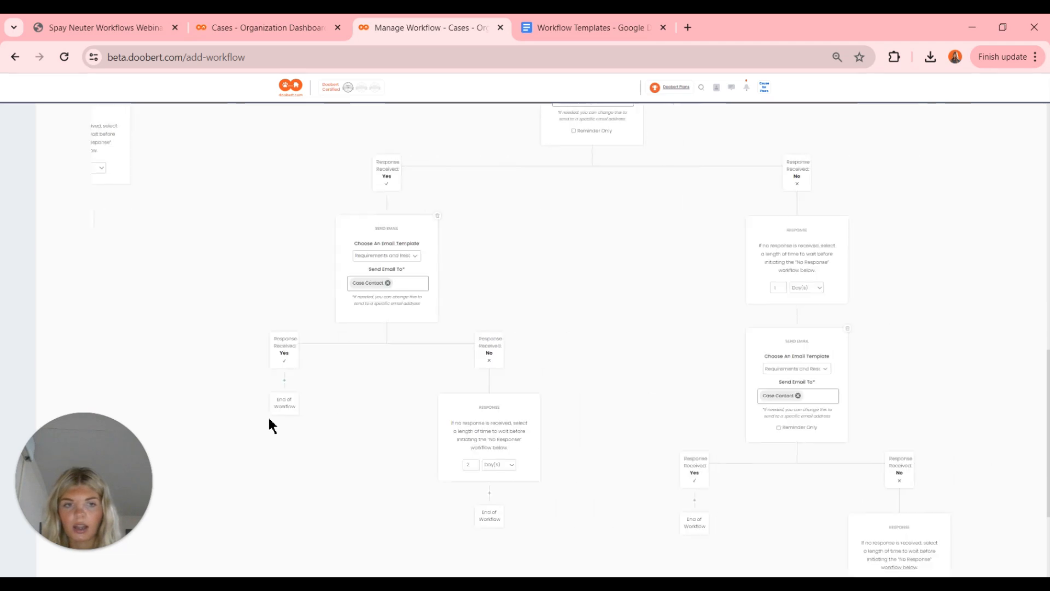
scroll(269, 425, "right", 2)
scroll(269, 424, "down", 3)
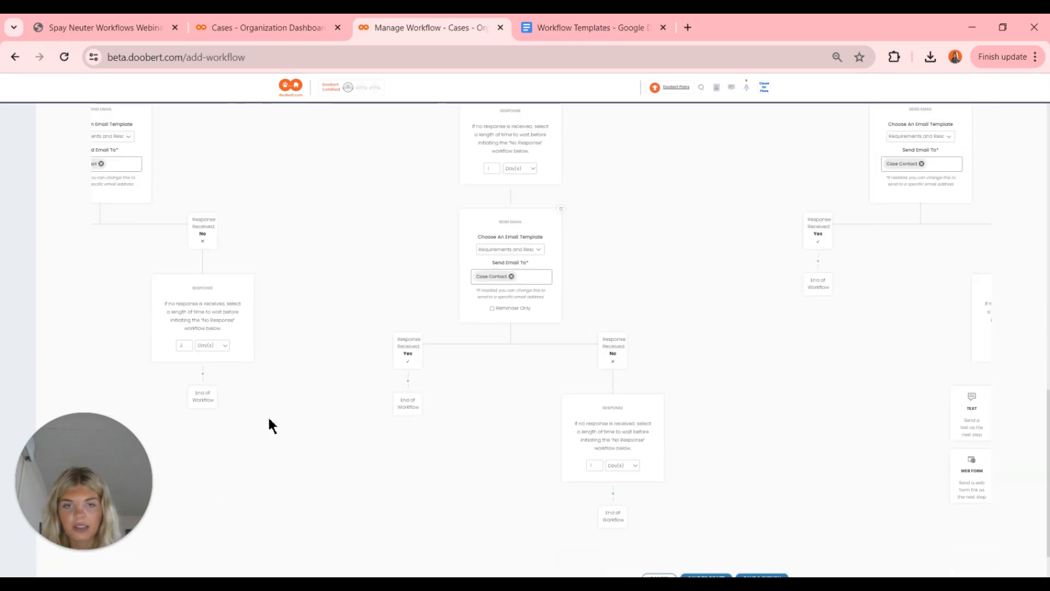
scroll(269, 425, "right", 3)
scroll(269, 420, "right", 4)
scroll(269, 420, "up", 9)
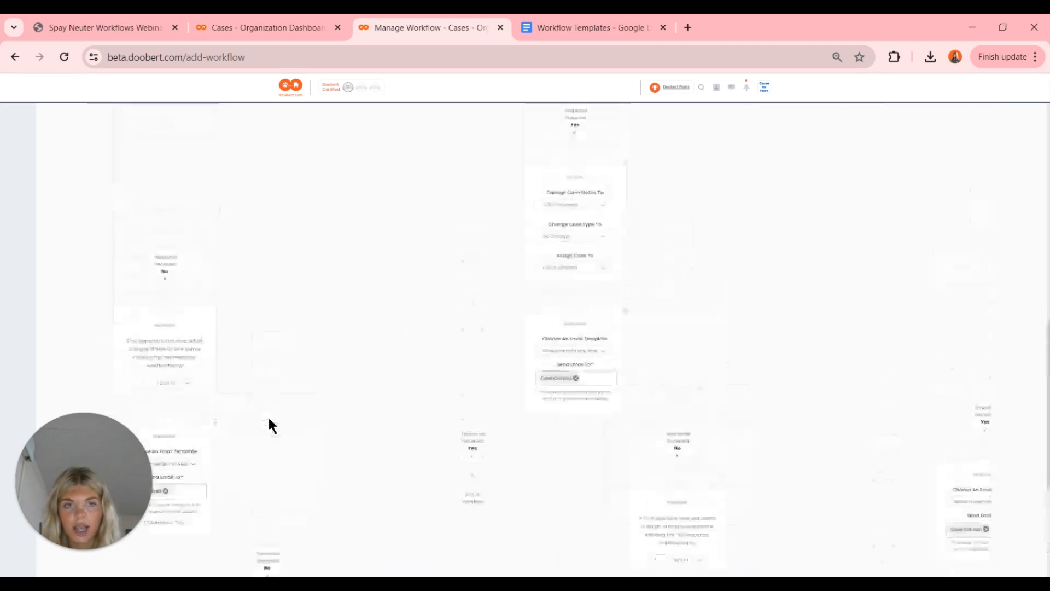
scroll(269, 425, "down", 5)
scroll(269, 425, "up", 2)
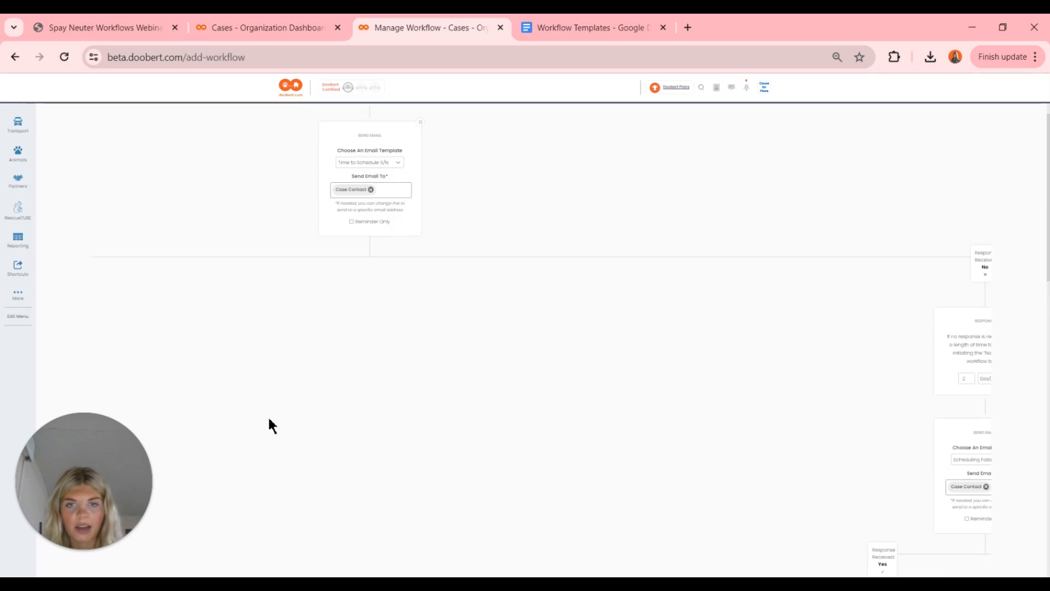
scroll(269, 425, "right", 6)
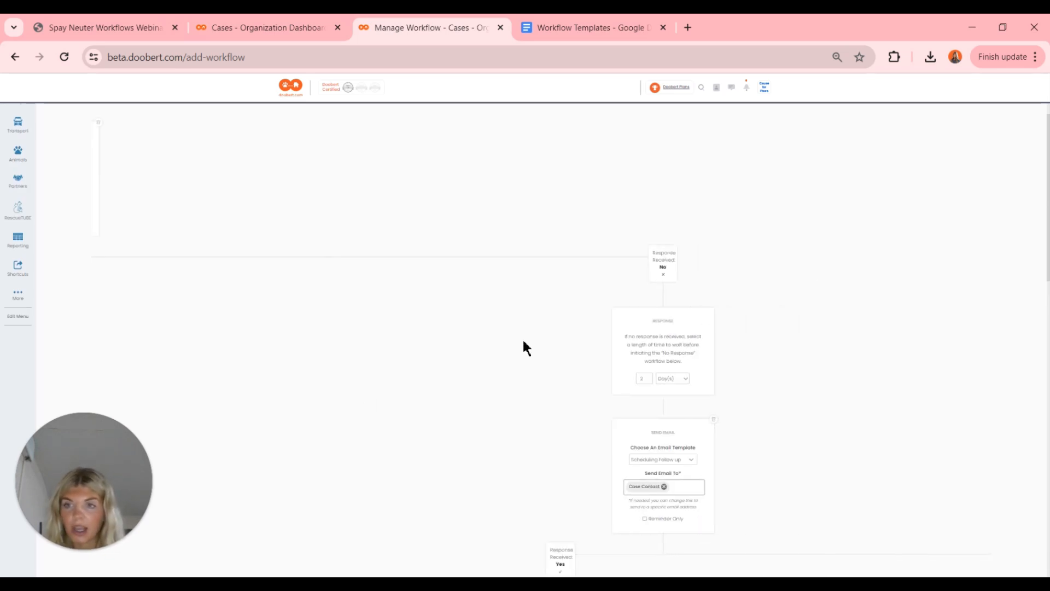
scroll(525, 348, "down", 3)
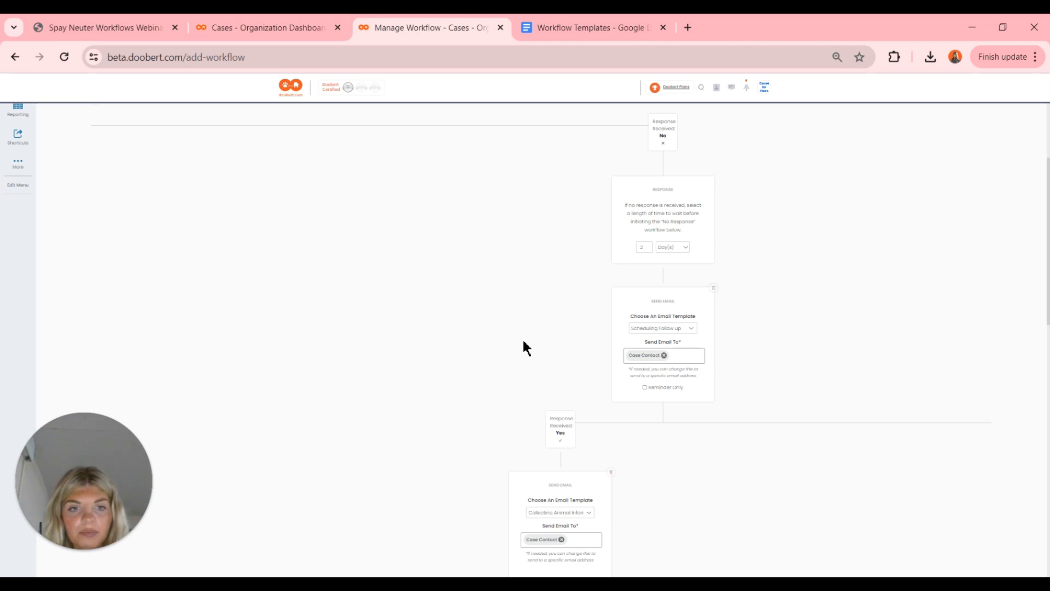
scroll(523, 348, "down", 3)
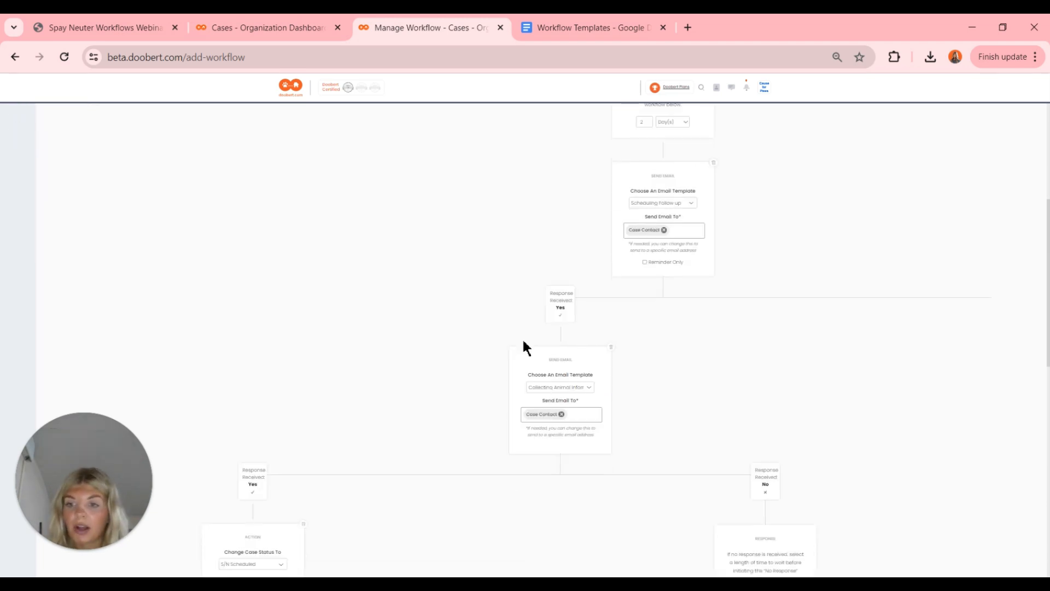
scroll(524, 348, "down", 3)
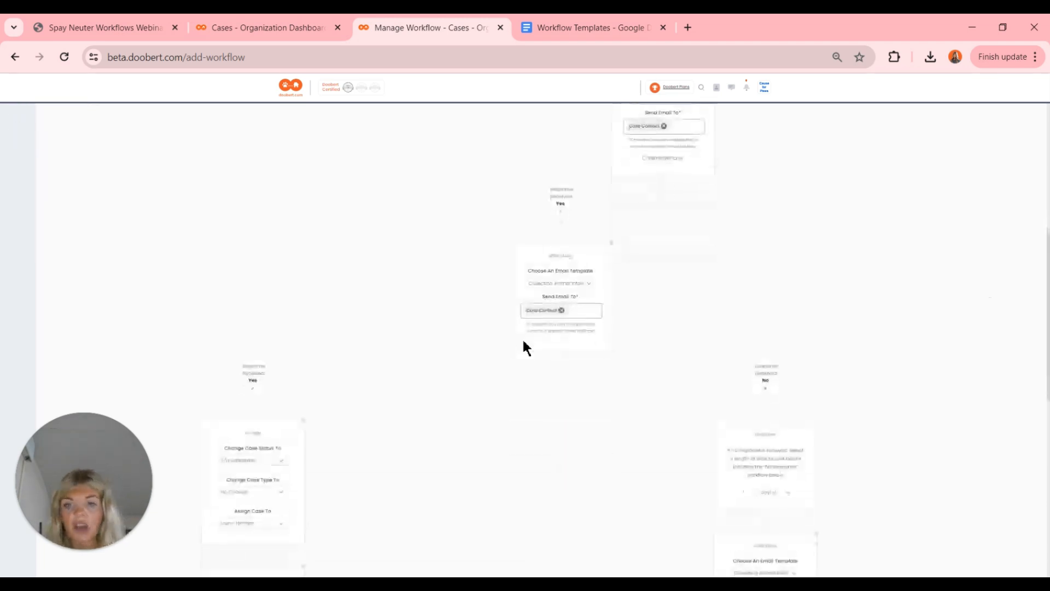
scroll(524, 348, "down", 4)
scroll(523, 348, "down", 3)
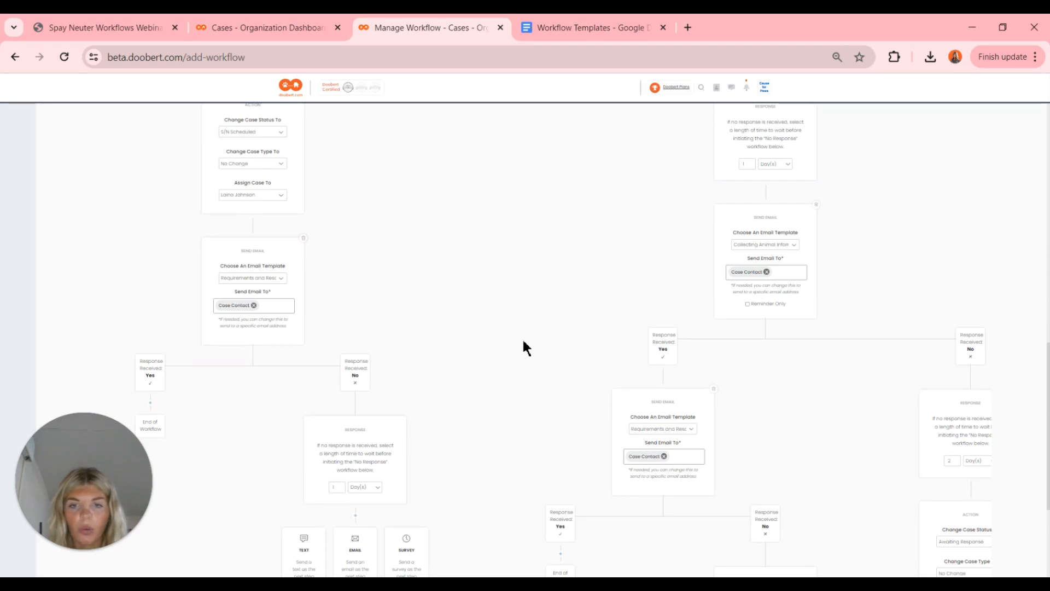
scroll(524, 348, "down", 3)
scroll(524, 348, "right", 3)
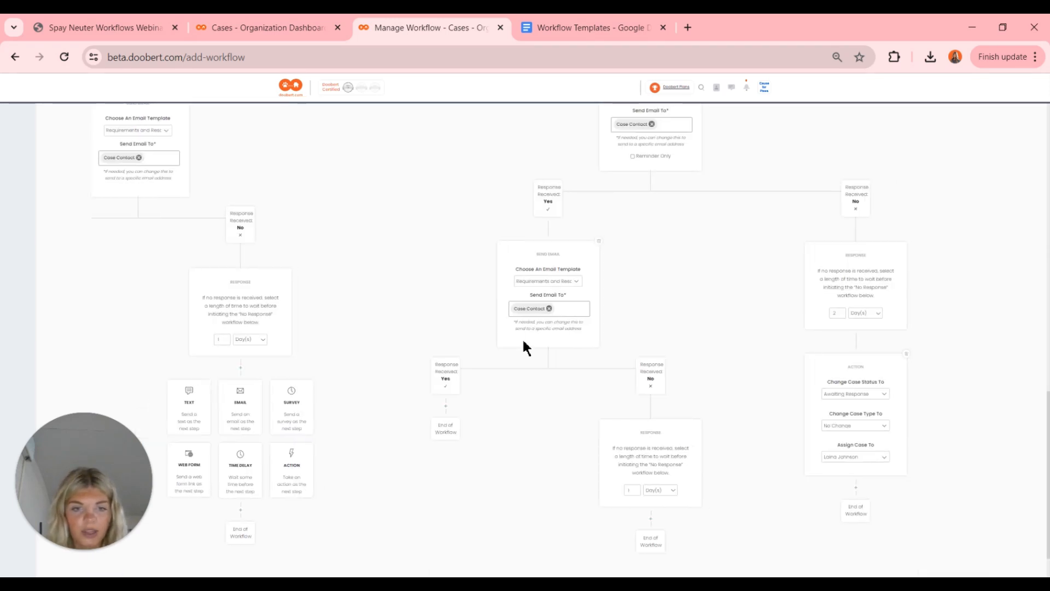
scroll(523, 342, "down", 2)
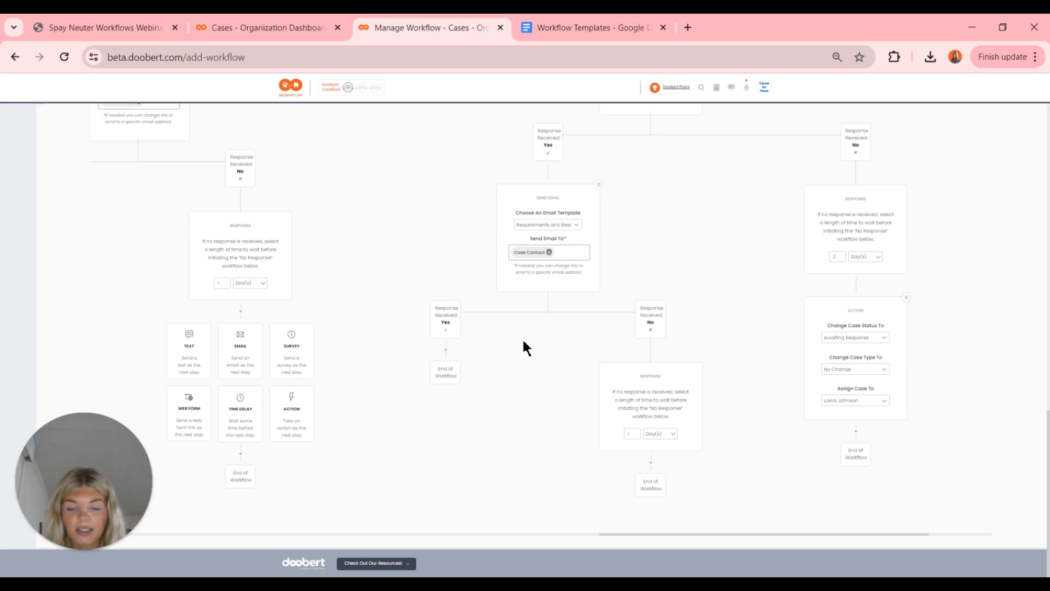
scroll(419, 498, "left", 6)
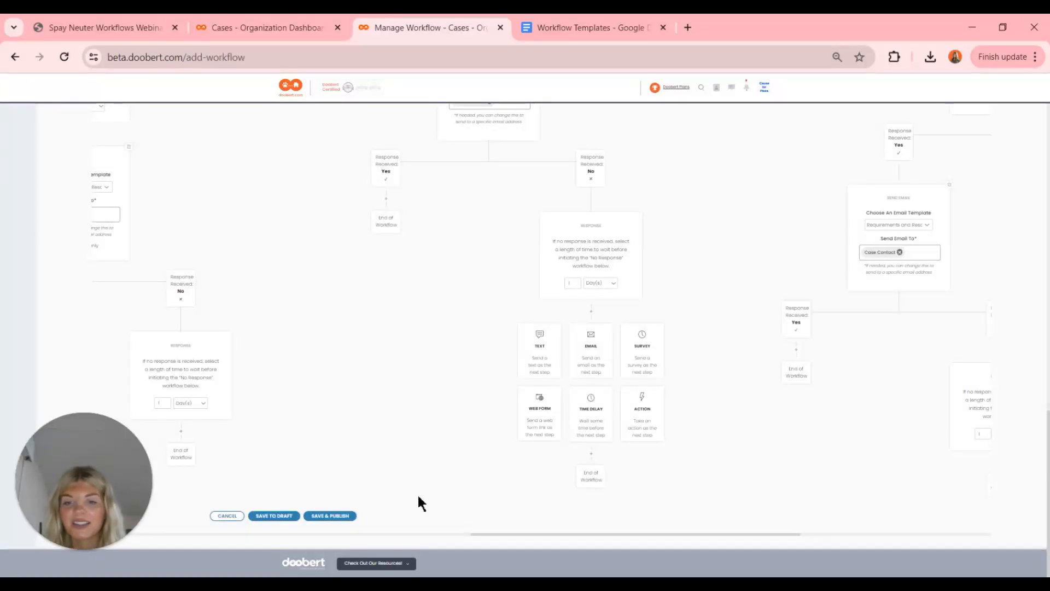
- Publish the scheduling workflow and create 'S/N Follow up Webinar' with an email after its trigger
left_click(322, 519)
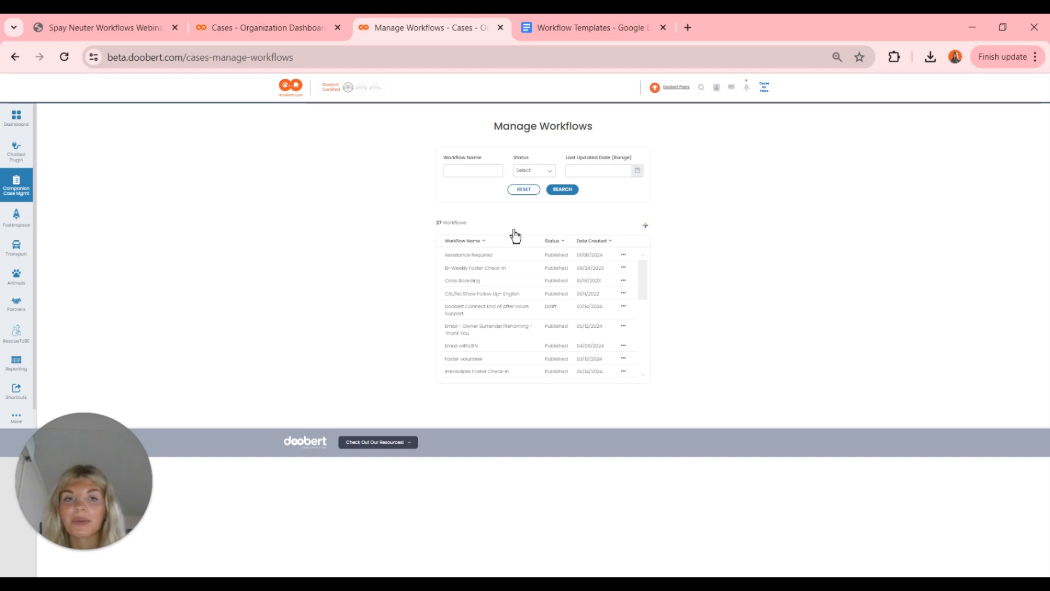
left_click(646, 227)
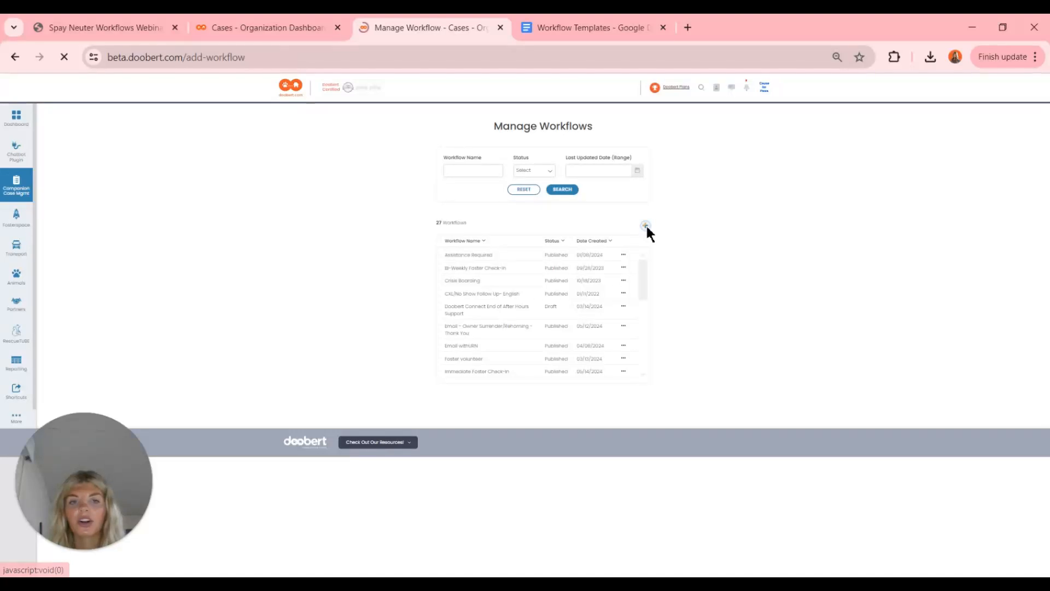
left_click(567, 143)
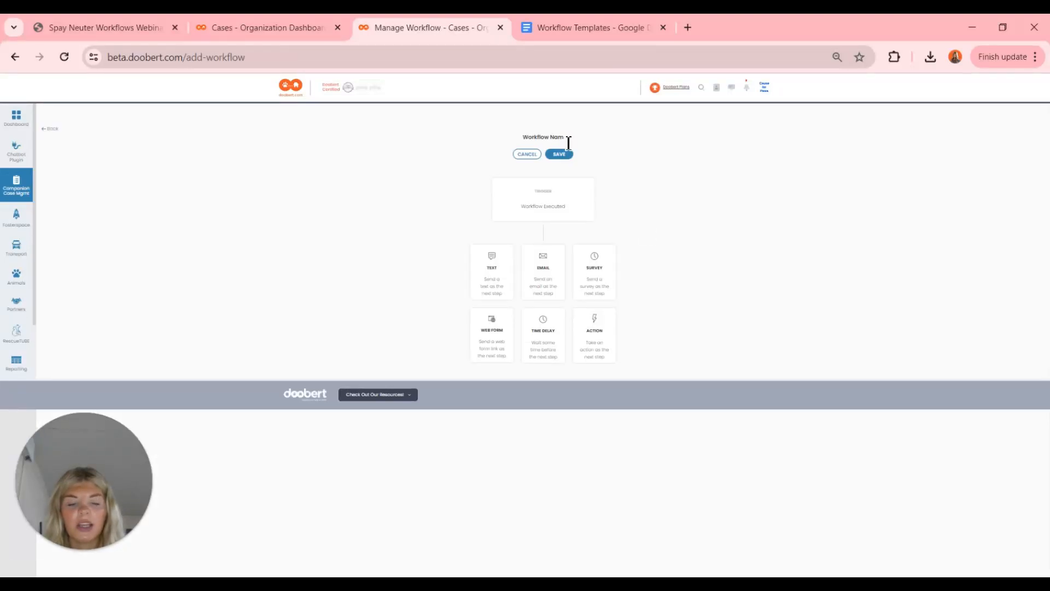
key("BackSpace")
key("BackSpace")
key("BackSpace")
key("BackSpace")
key("BackSpace")
key("BackSpace")
key("BackSpace")
key("BackSpace")
key("BackSpace")
key("BackSpace")
key("BackSpace")
key("BackSpace")
key("BackSpace")
type("S")
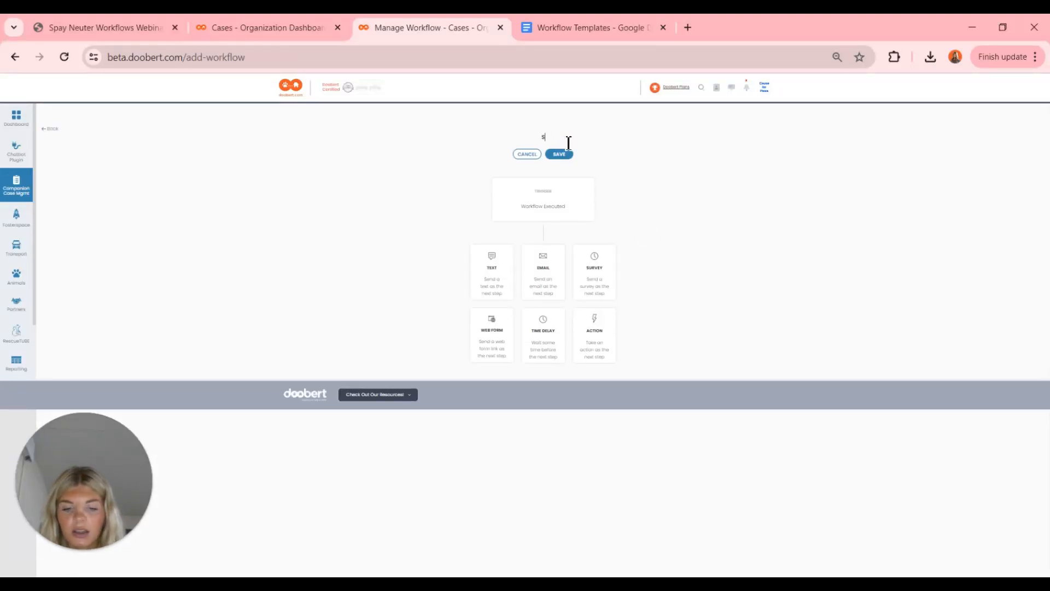
type("/N Follow u")
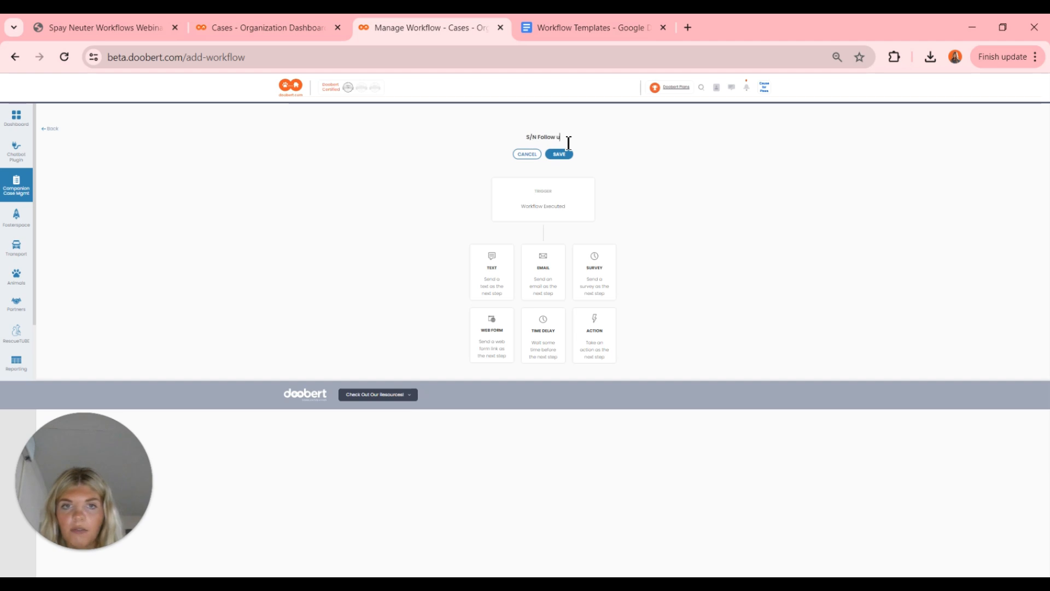
type("p Webinar")
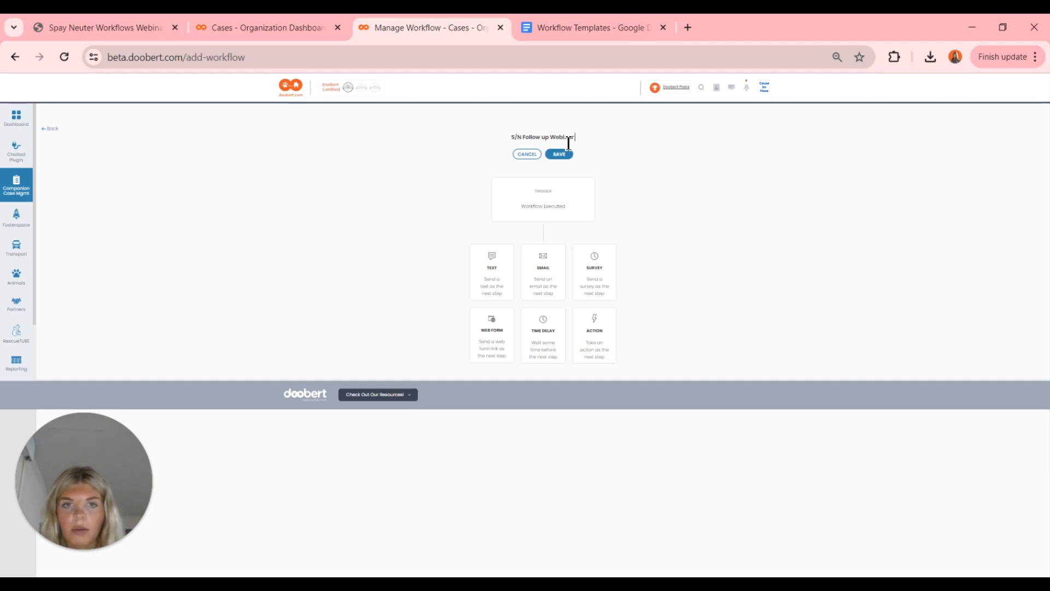
left_click(563, 155)
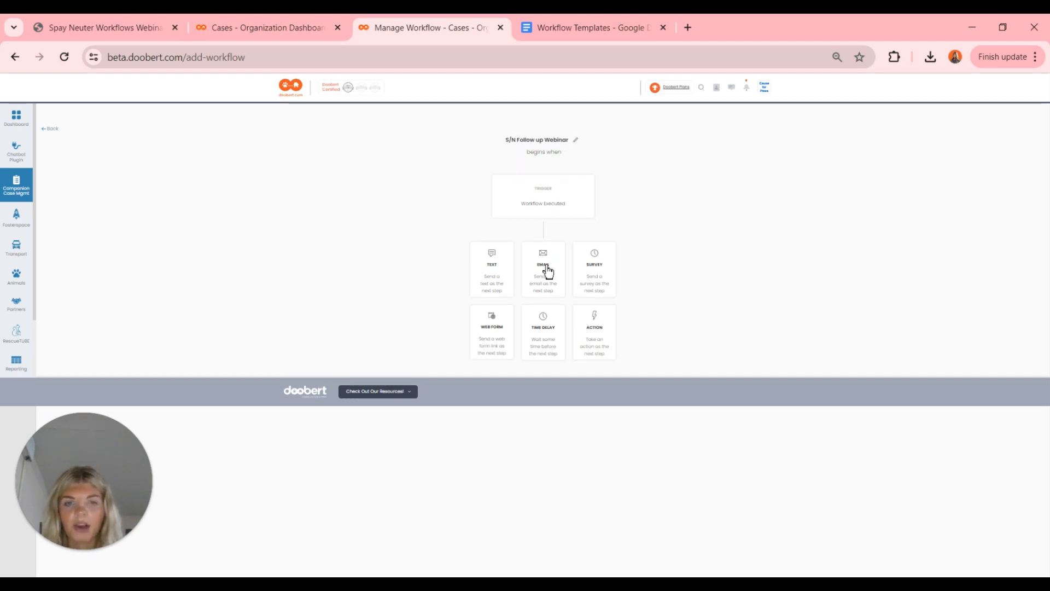
left_click(547, 270)
- Use the Follow up S/N template for the webinar workflow's email
left_click(544, 282)
scroll(562, 418, "down", 2)
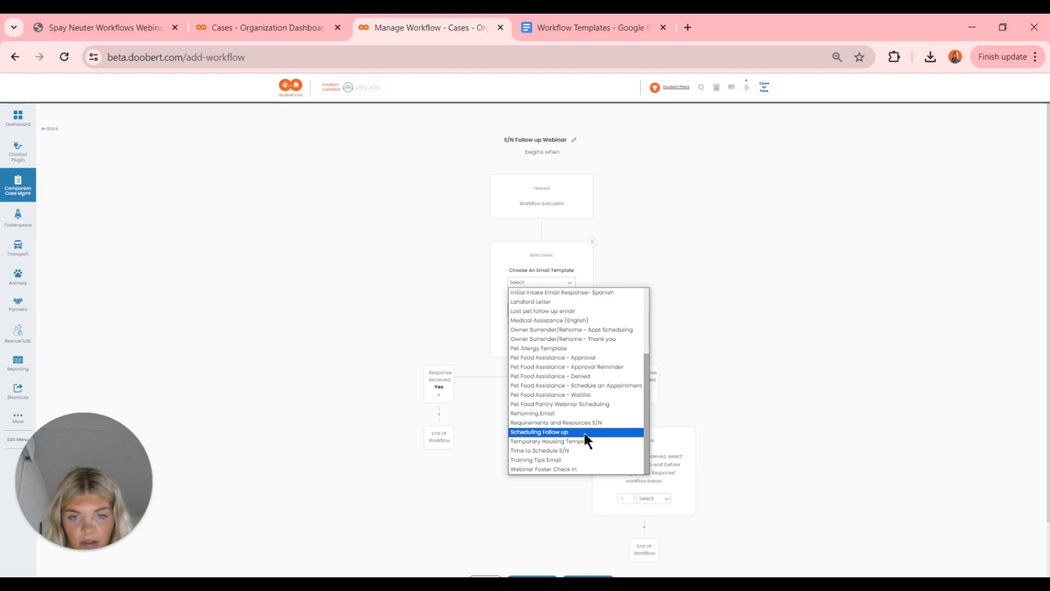
scroll(584, 433, "up", 4)
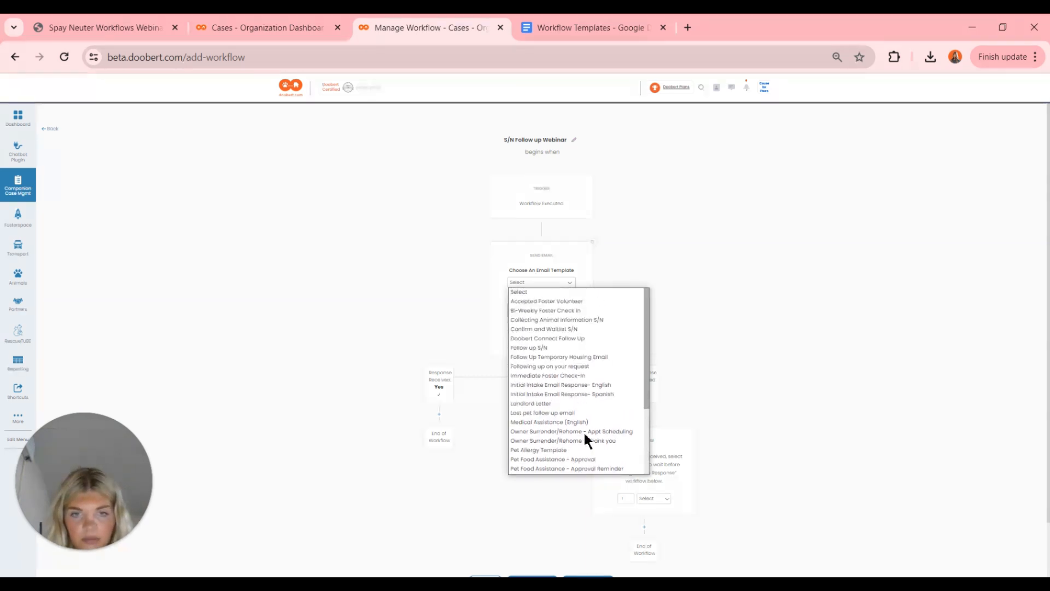
left_click(544, 348)
scroll(546, 357, "down", 1)
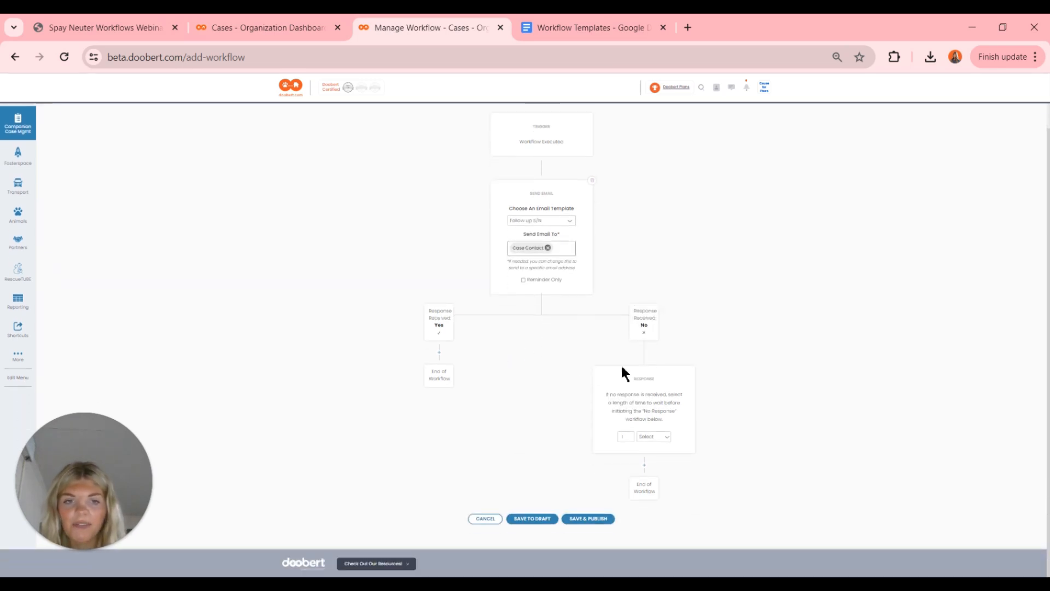
- Wait 7 days for a reply before the No Response branch
left_click(635, 439)
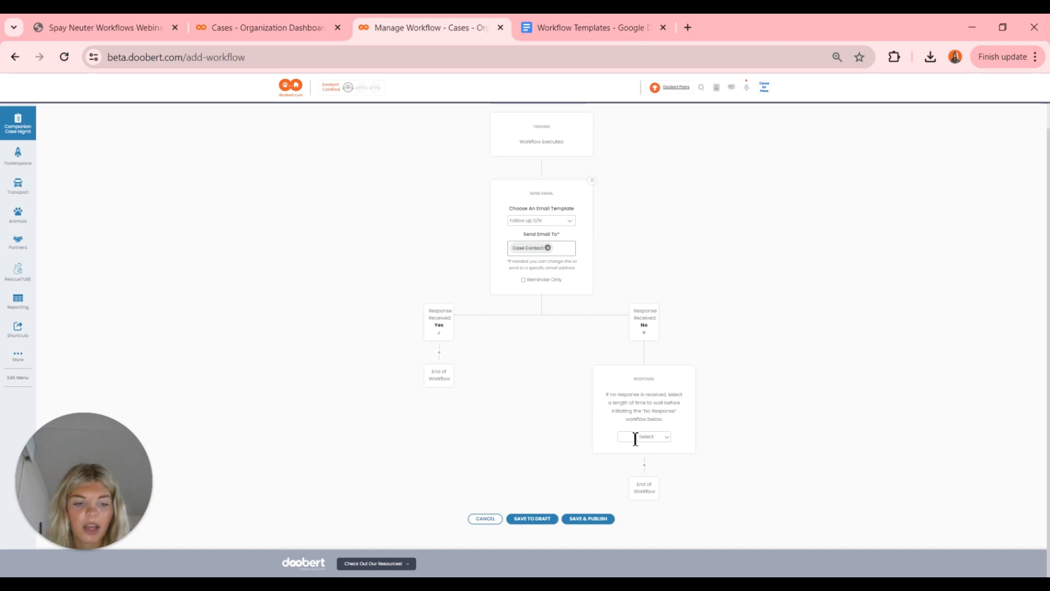
left_click(663, 437)
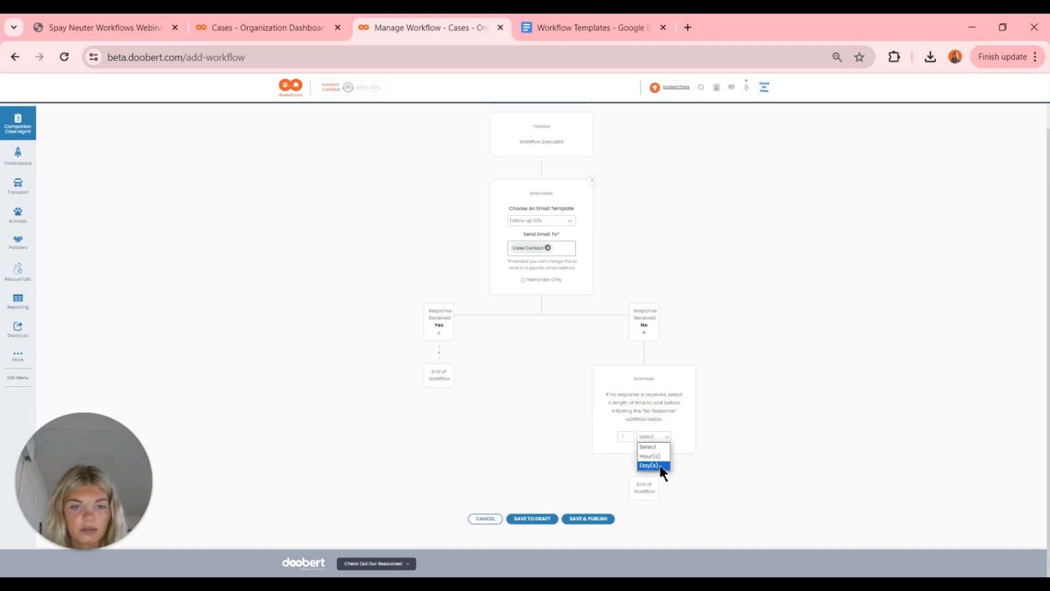
left_click(660, 465)
- Add a No Response action: status Archived Case, type No Change, assigned to Unassigned
left_click(644, 465)
scroll(644, 468, "down", 3)
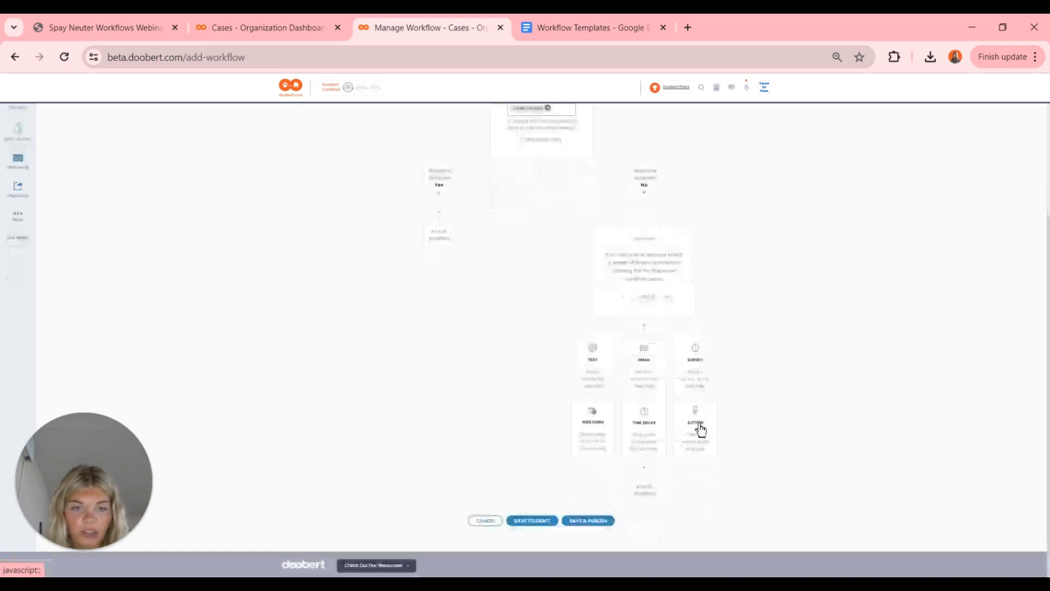
left_click(700, 429)
left_click(645, 377)
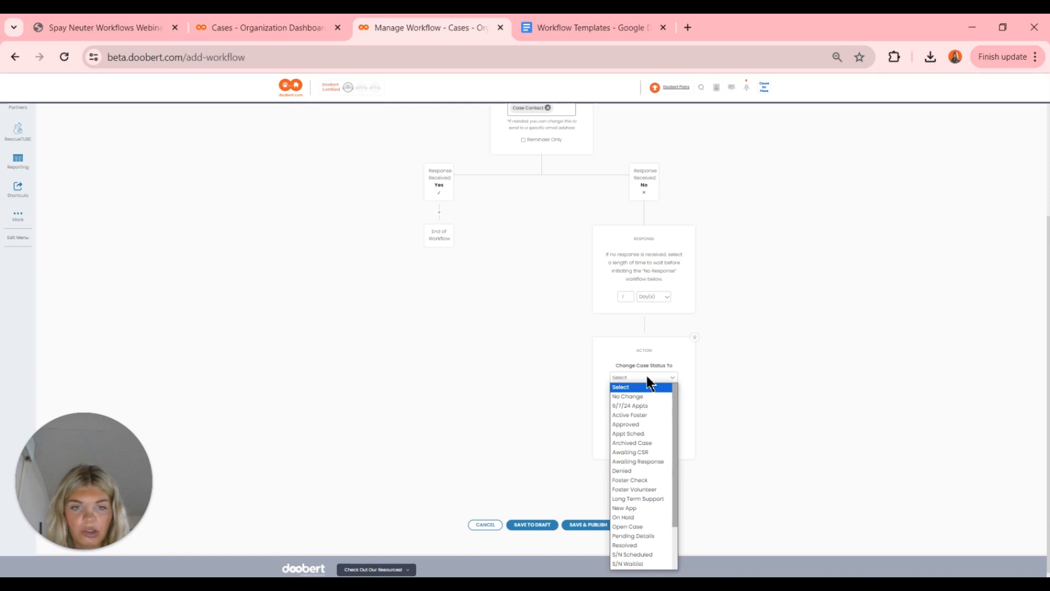
left_click(645, 444)
left_click(659, 409)
left_click(659, 410)
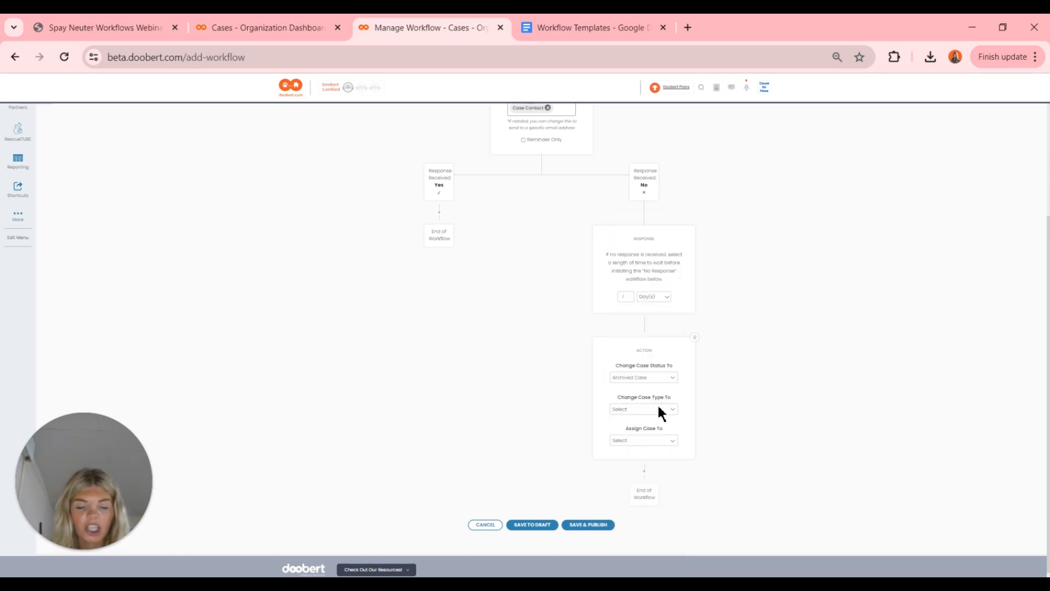
left_click(649, 410)
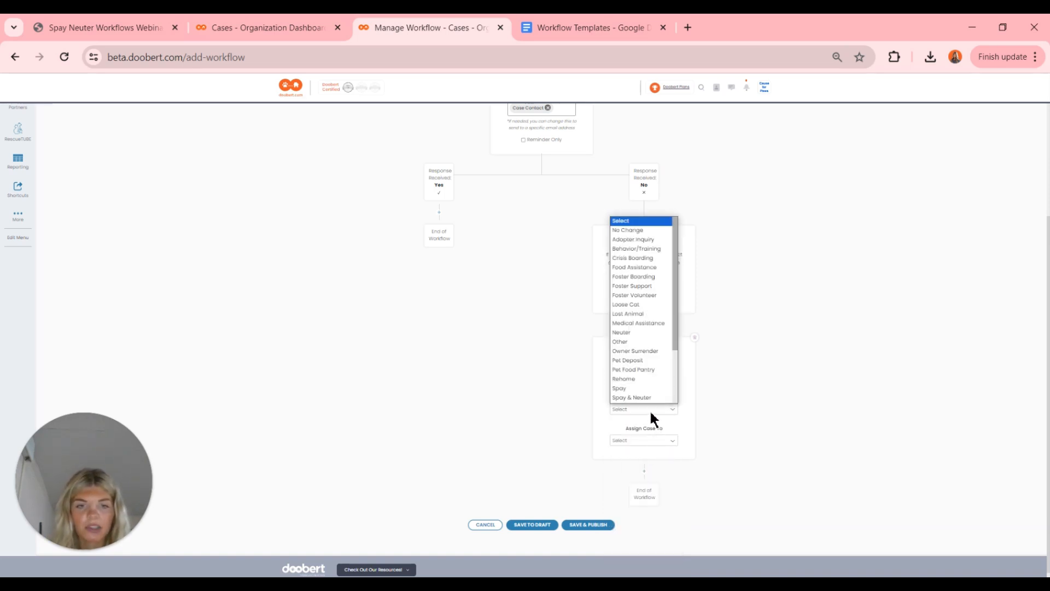
left_click(632, 229)
left_click(645, 441)
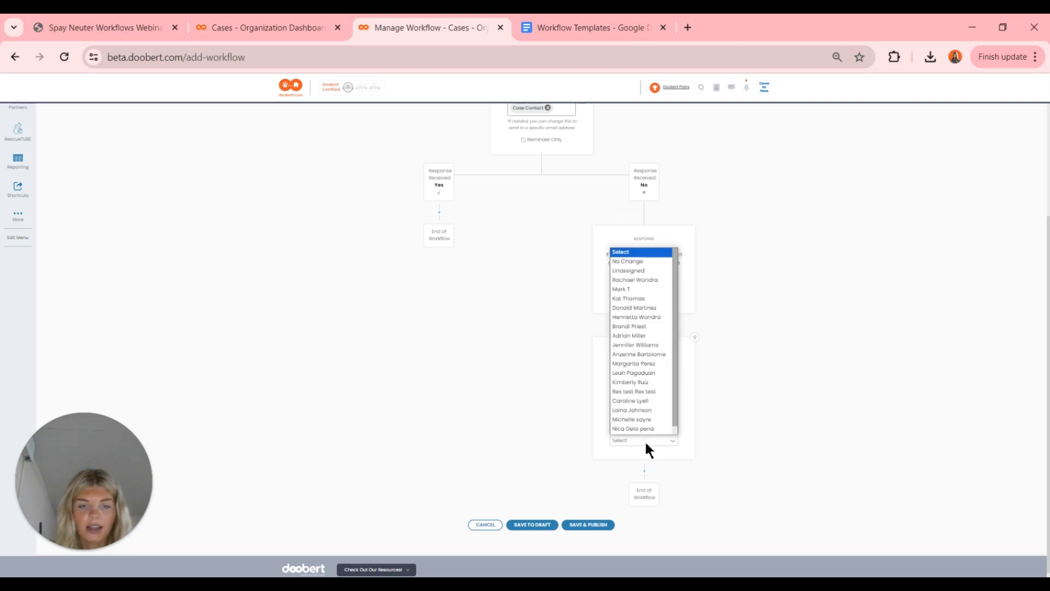
left_click(639, 270)
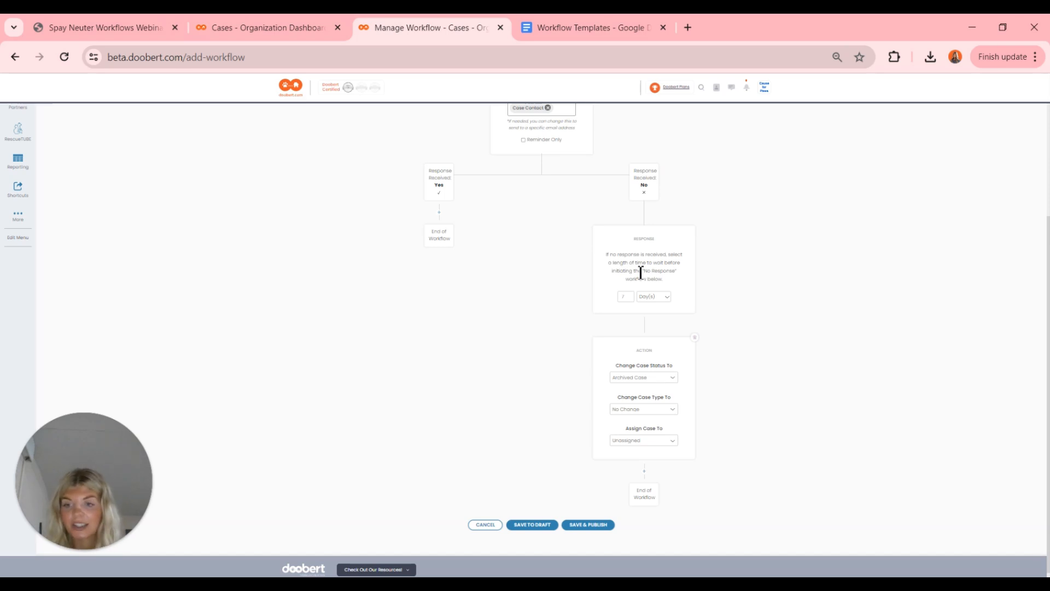
- Add an action under the Yes branch that sets status to Awaiting Response
scroll(465, 253, "up", 1)
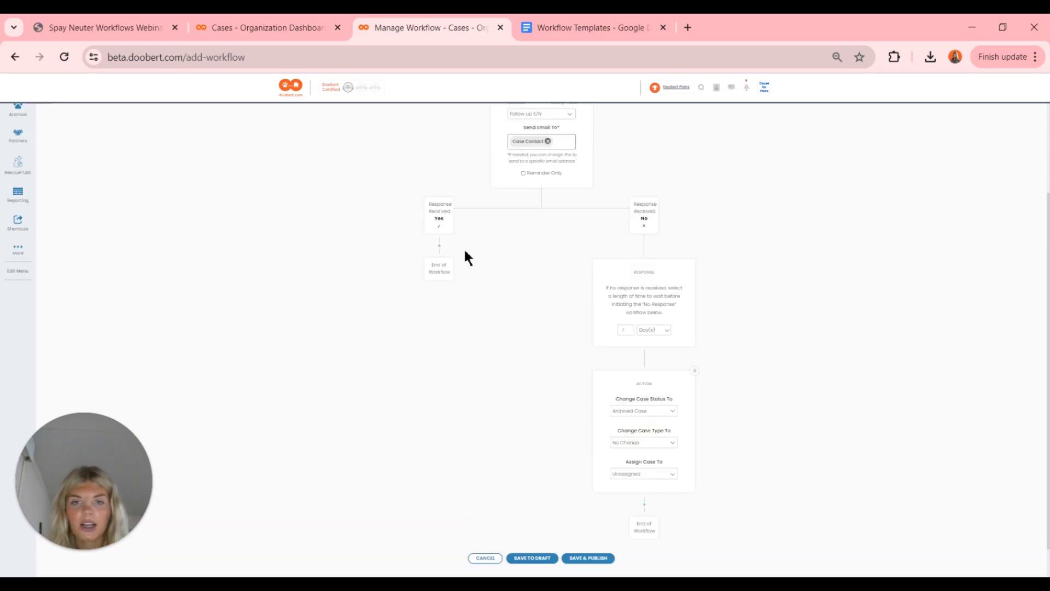
left_click(439, 248)
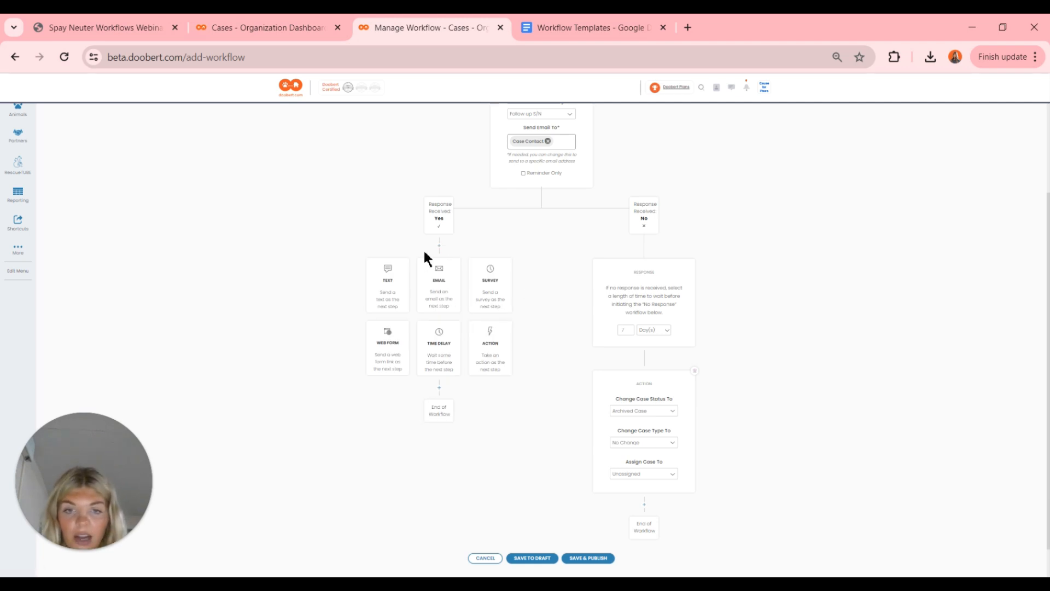
left_click(490, 357)
left_click(444, 297)
left_click(444, 297)
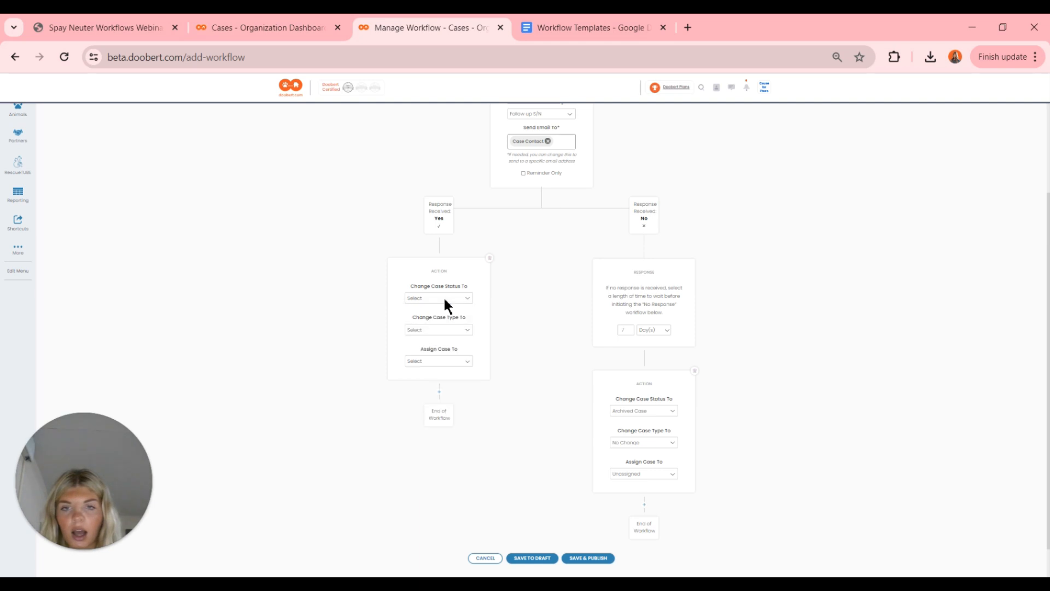
left_click(443, 299)
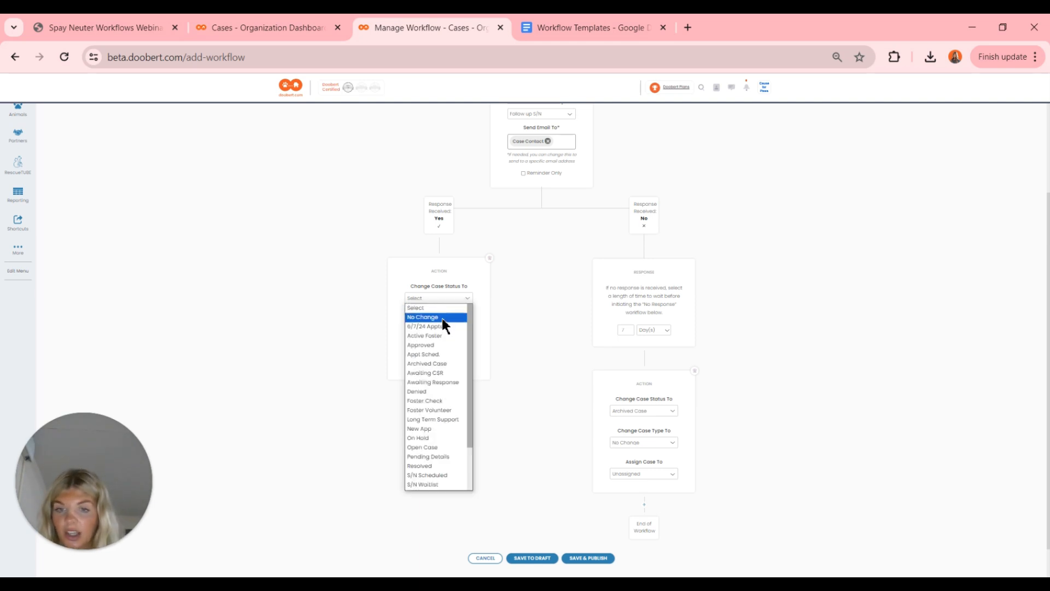
left_click(442, 382)
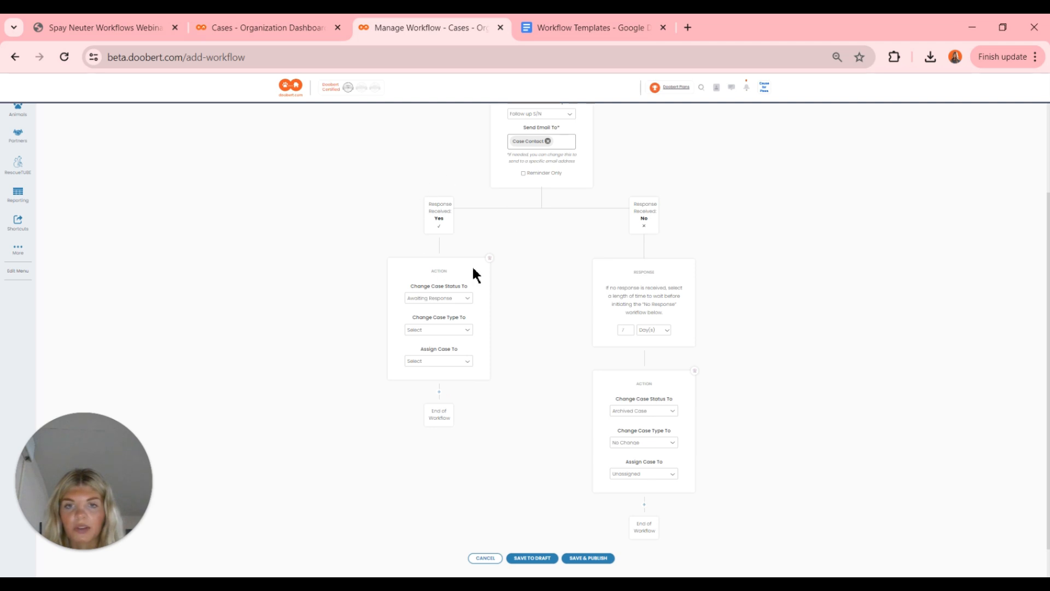
- Assign that action's case to a staff member and keep the case type at No Change
scroll(474, 272, "up", 2)
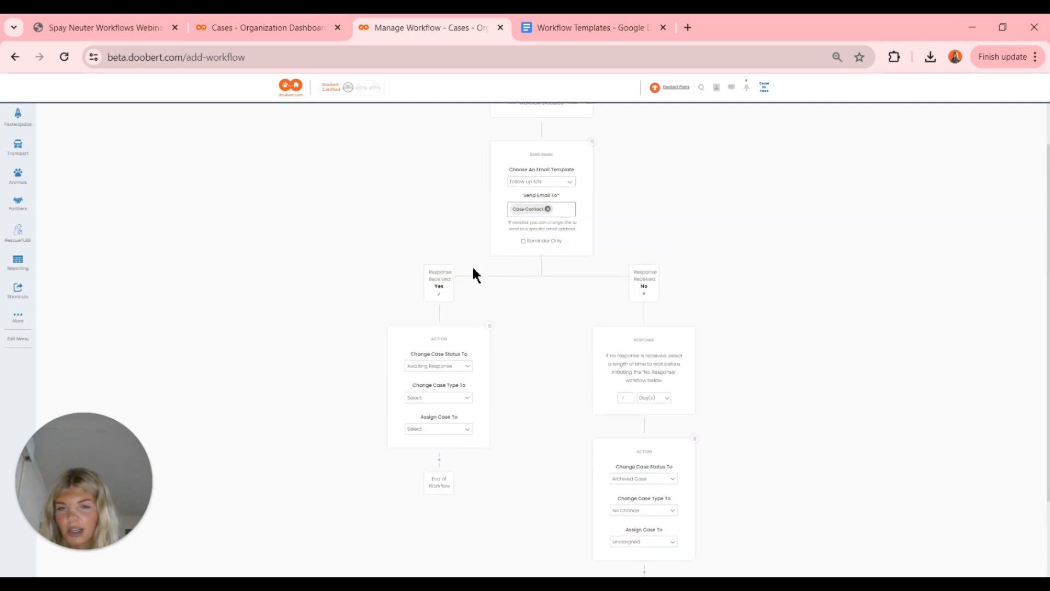
scroll(474, 273, "down", 1)
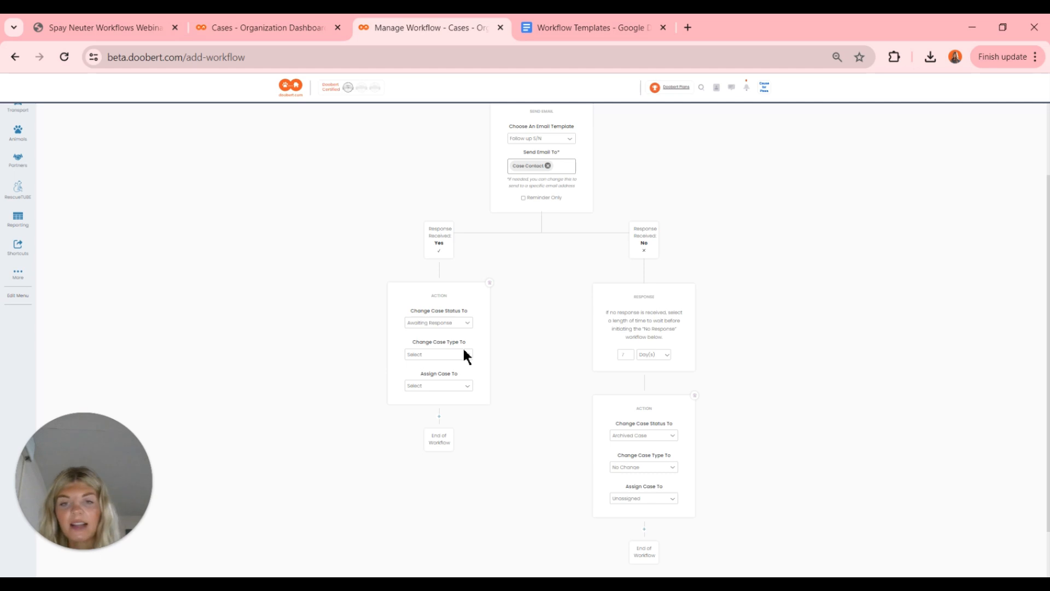
left_click(442, 386)
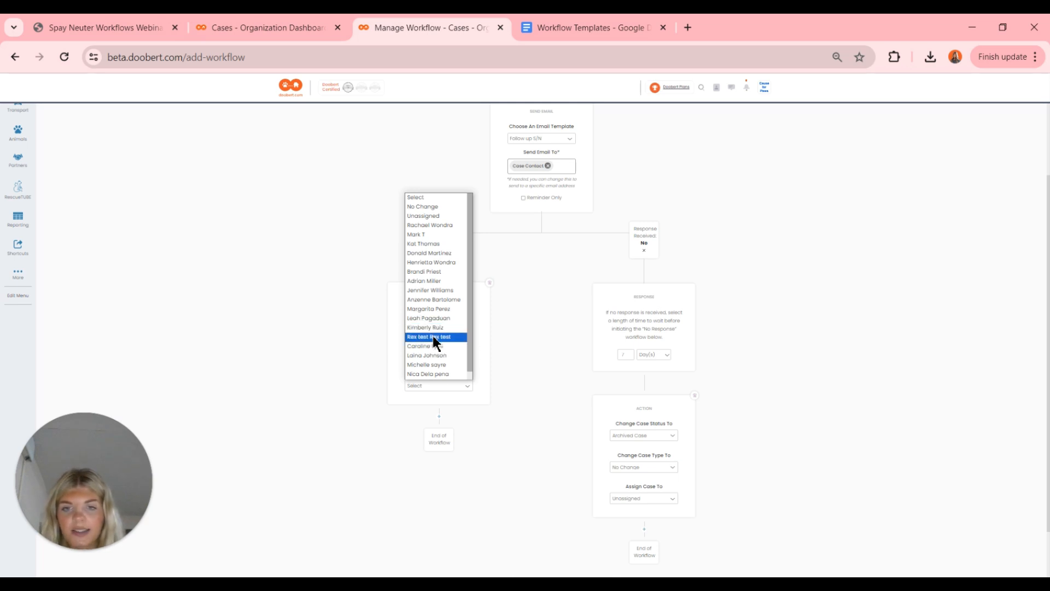
left_click(435, 356)
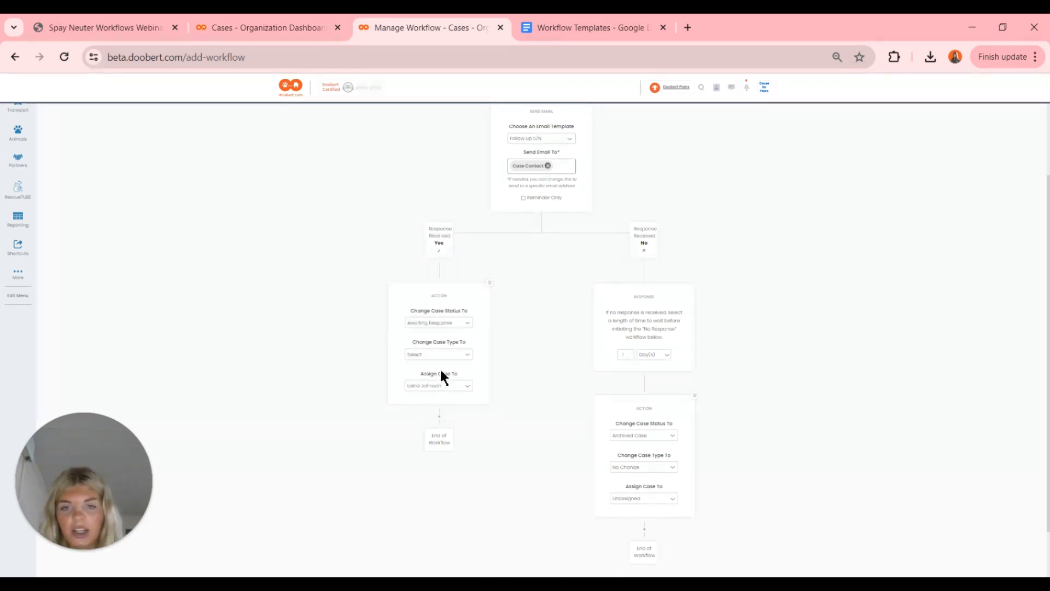
left_click(448, 356)
left_click(444, 363)
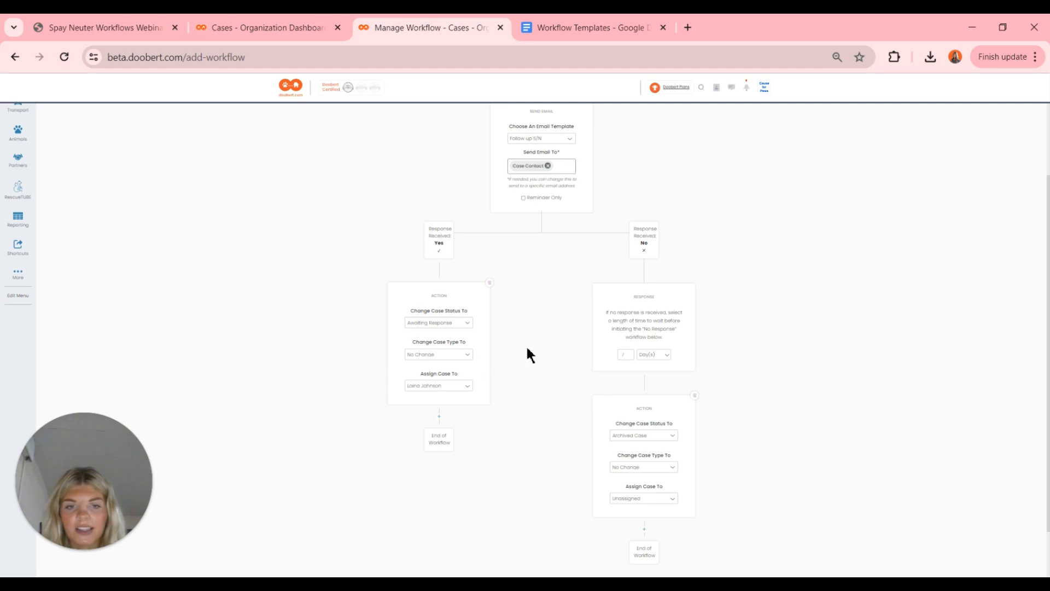
scroll(528, 351, "down", 1)
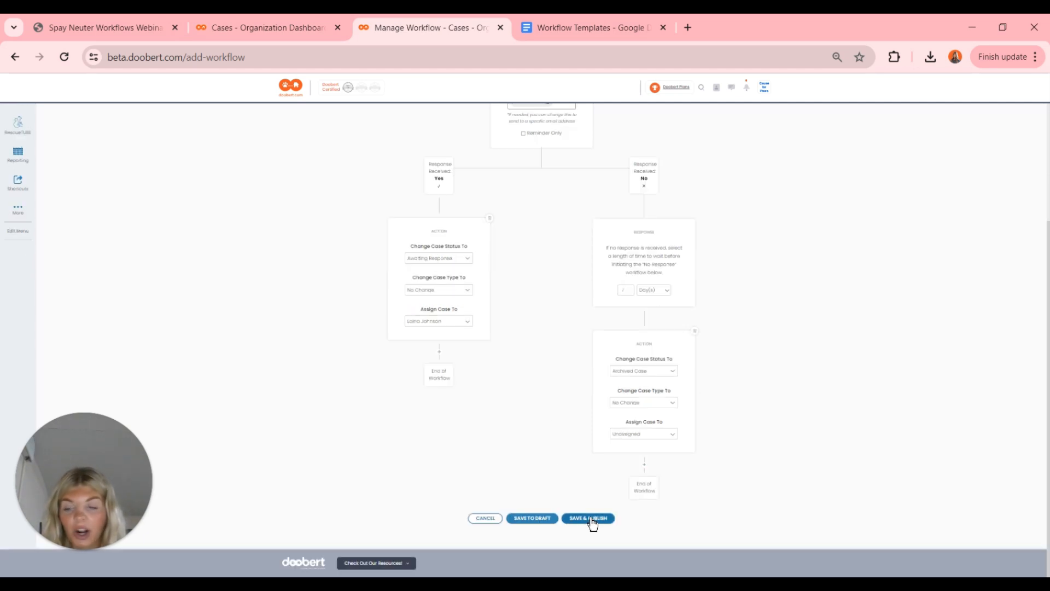
scroll(533, 302, "up", 3)
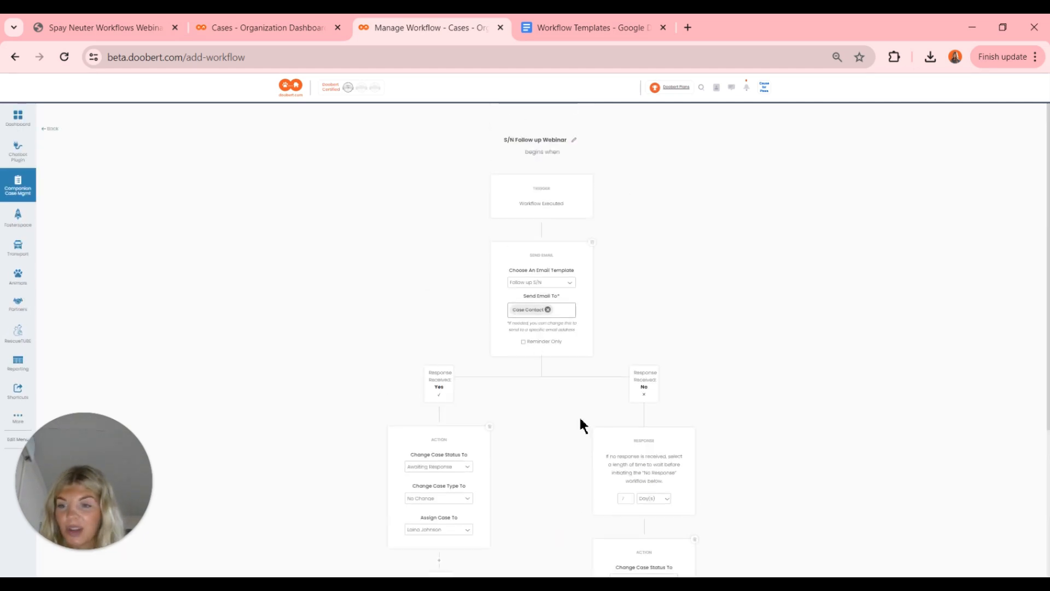
scroll(579, 415, "down", 3)
- Save and publish the finished workflow, then bring up the enlarged Cases list
left_click(599, 518)
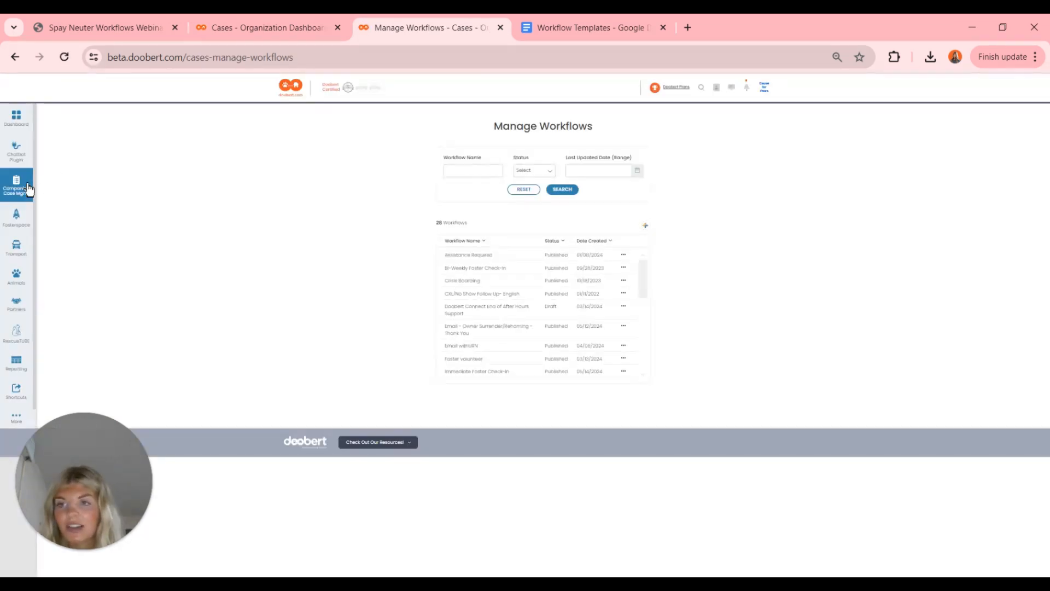
mouse_move(16, 184)
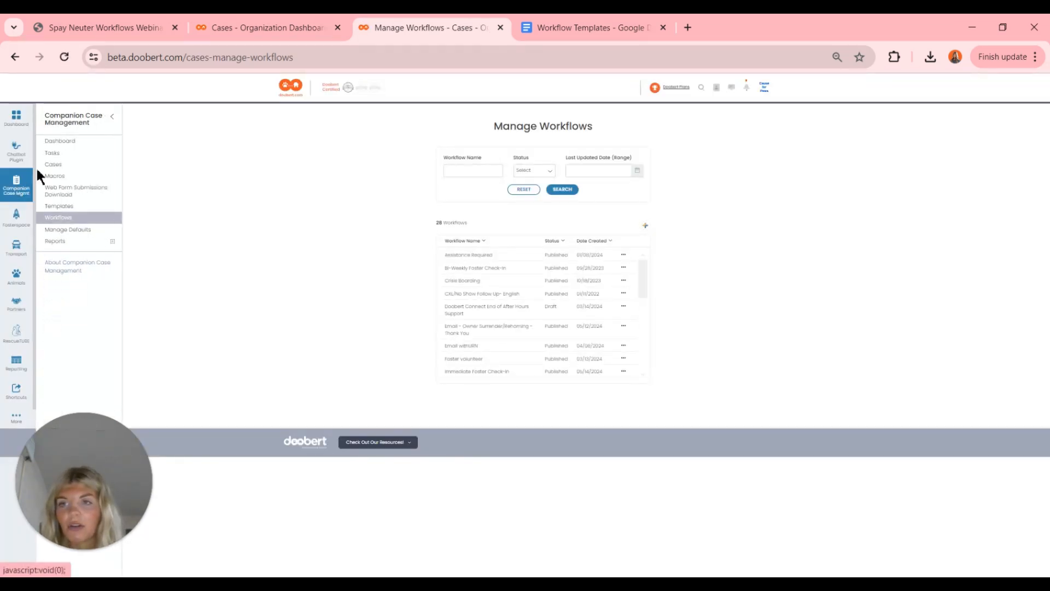
left_click(90, 167)
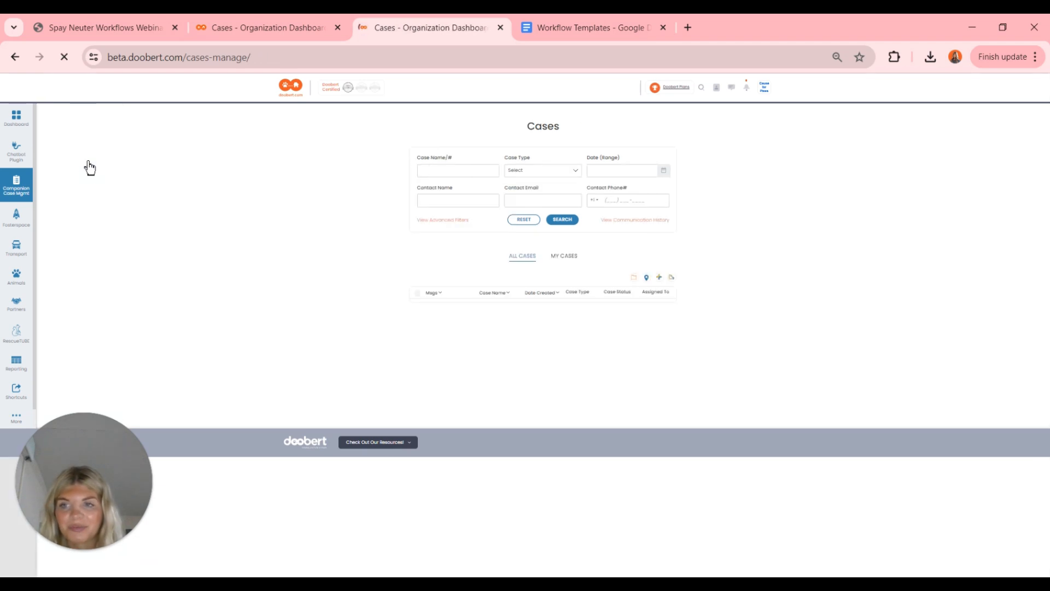
key("ctrl+plus")
key("ctrl+plus")
key("ctrl+plus")
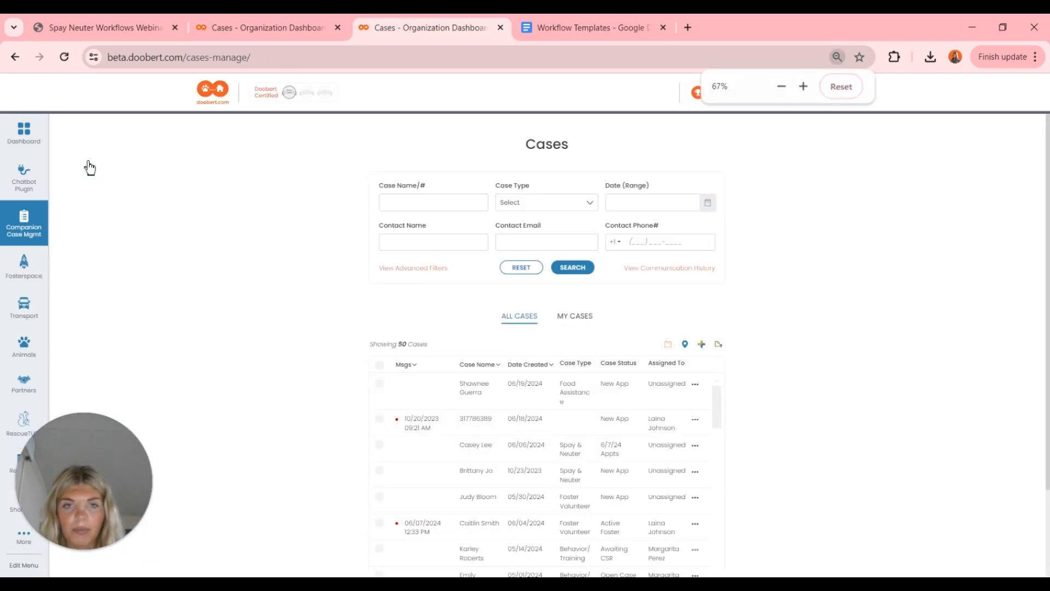
- Filter cases to one staff assignee and open the Spay & Neuter case among the 9 results
left_click(416, 271)
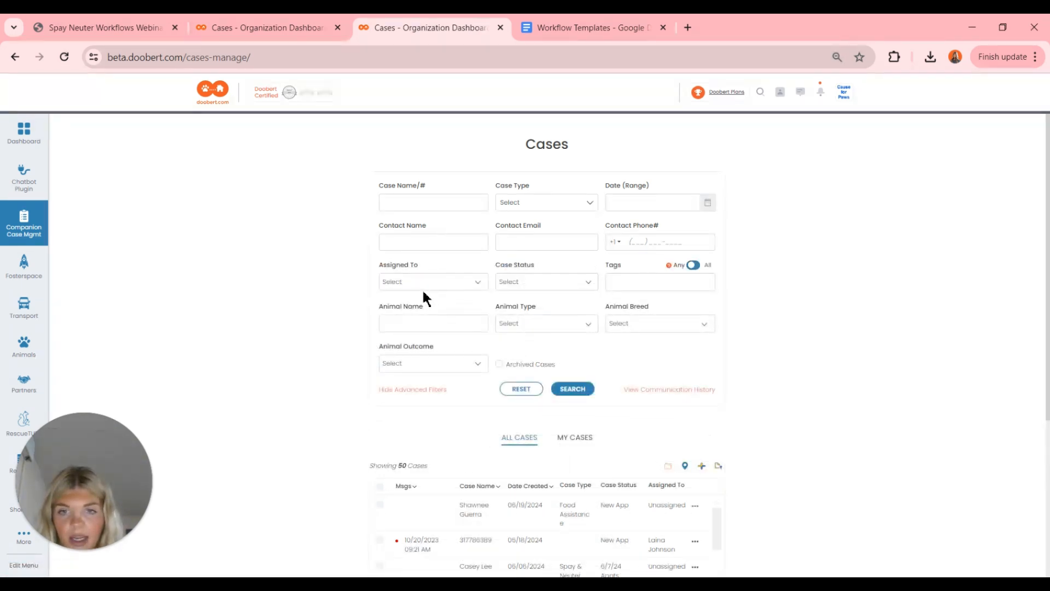
left_click(422, 287)
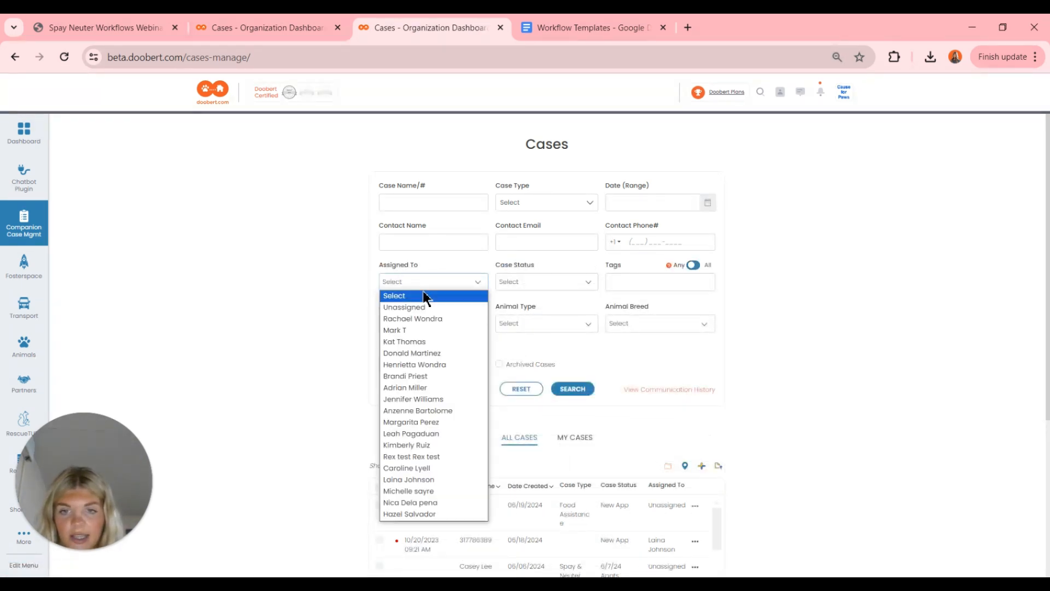
left_click(420, 480)
left_click(572, 389)
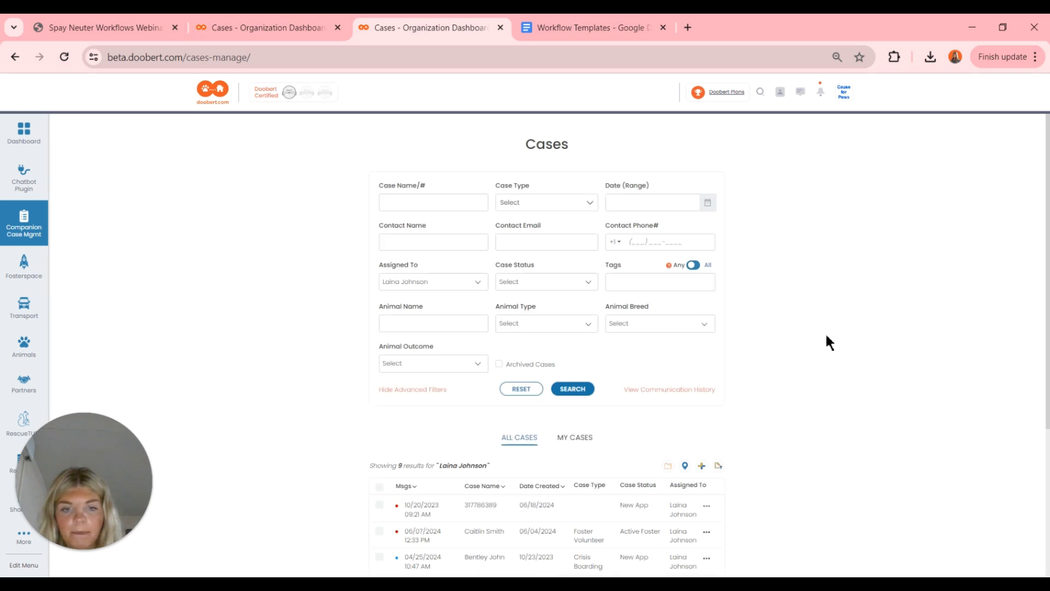
scroll(826, 334, "down", 2)
scroll(825, 337, "down", 2)
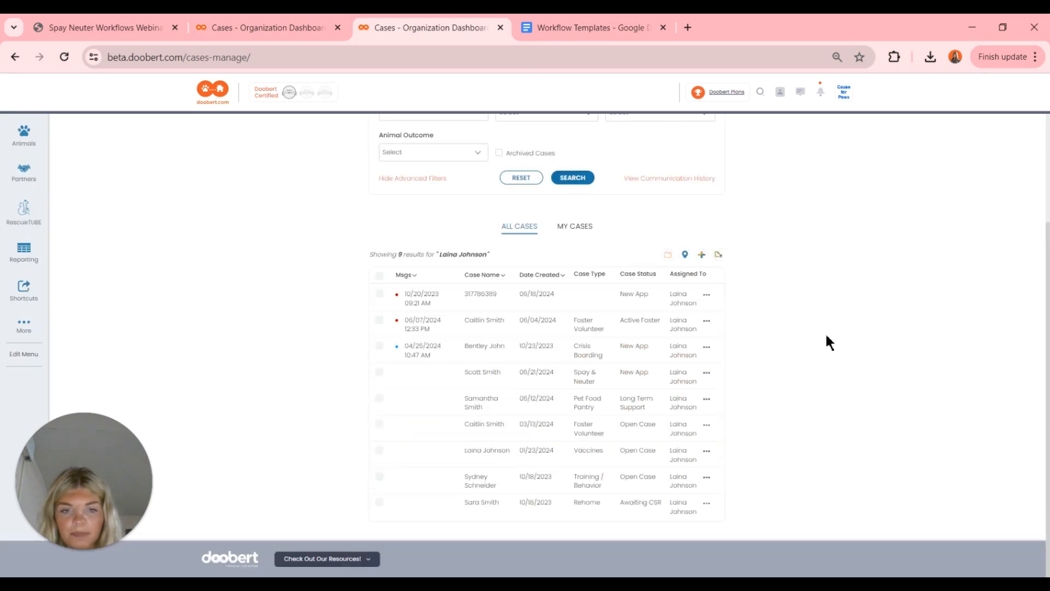
left_click(506, 382)
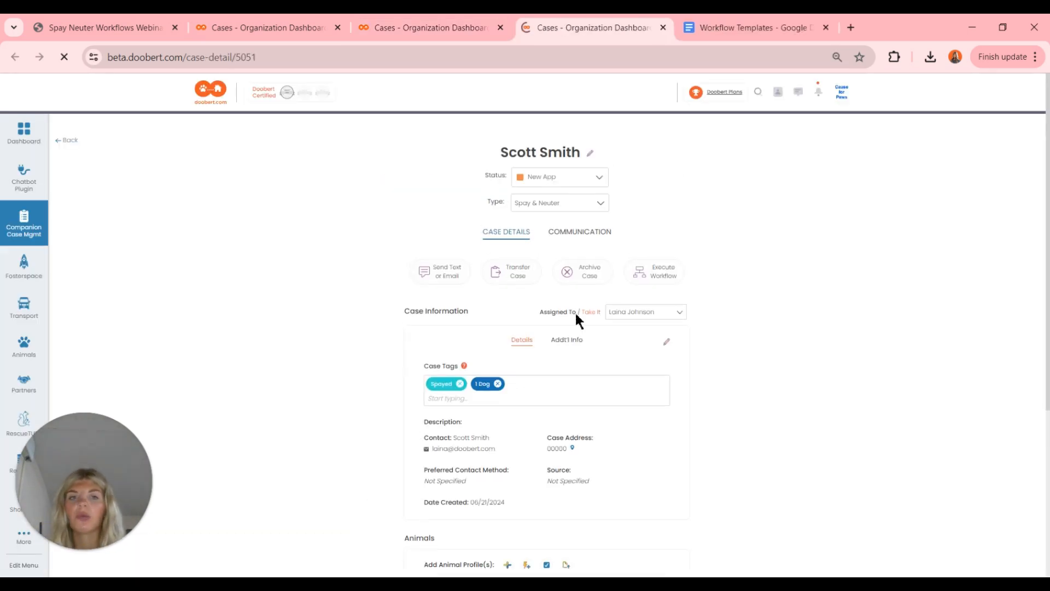
- Execute the Waitlisted S/N Webinar Workflow on this case and return to the webinar slides
left_click(656, 277)
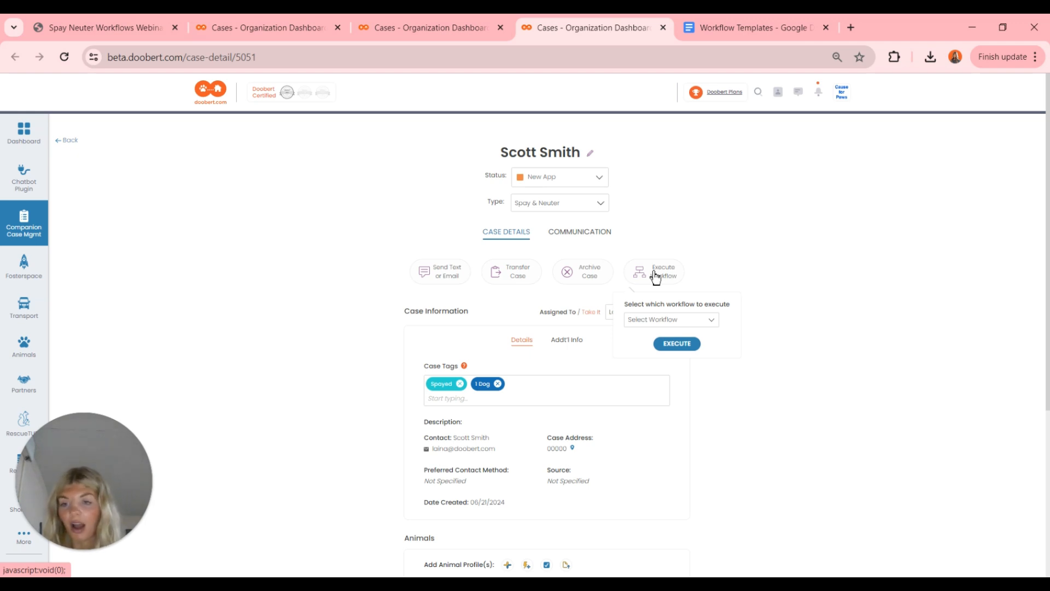
left_click(657, 320)
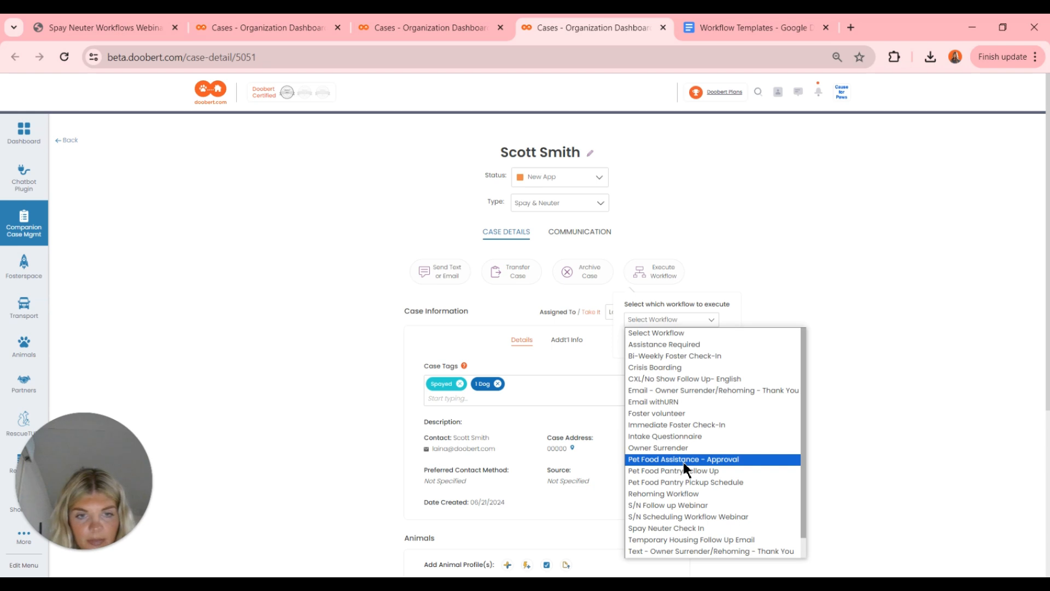
scroll(684, 463, "down", 2)
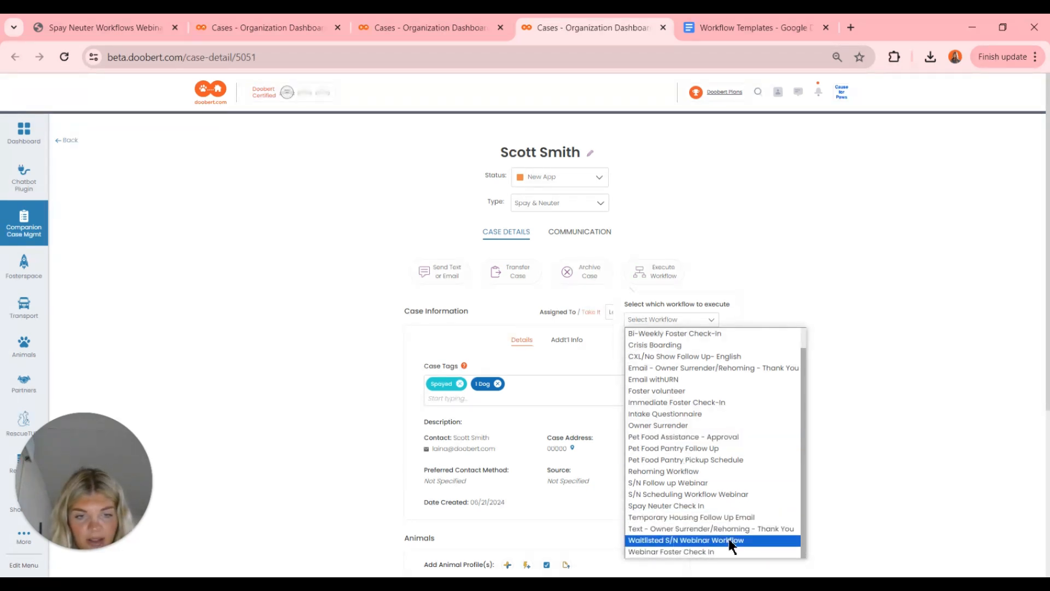
left_click(760, 546)
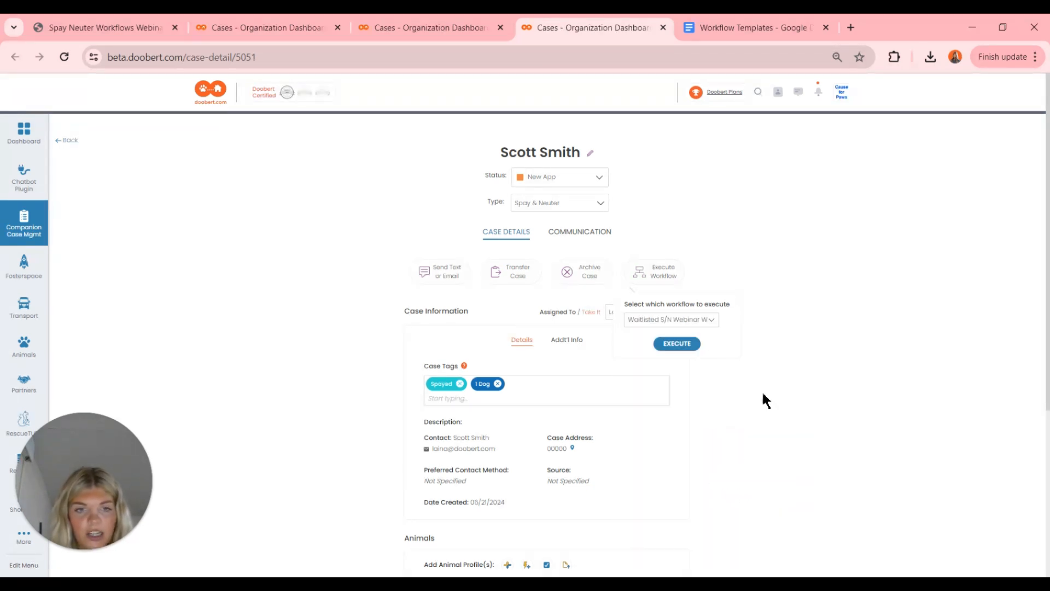
left_click(677, 344)
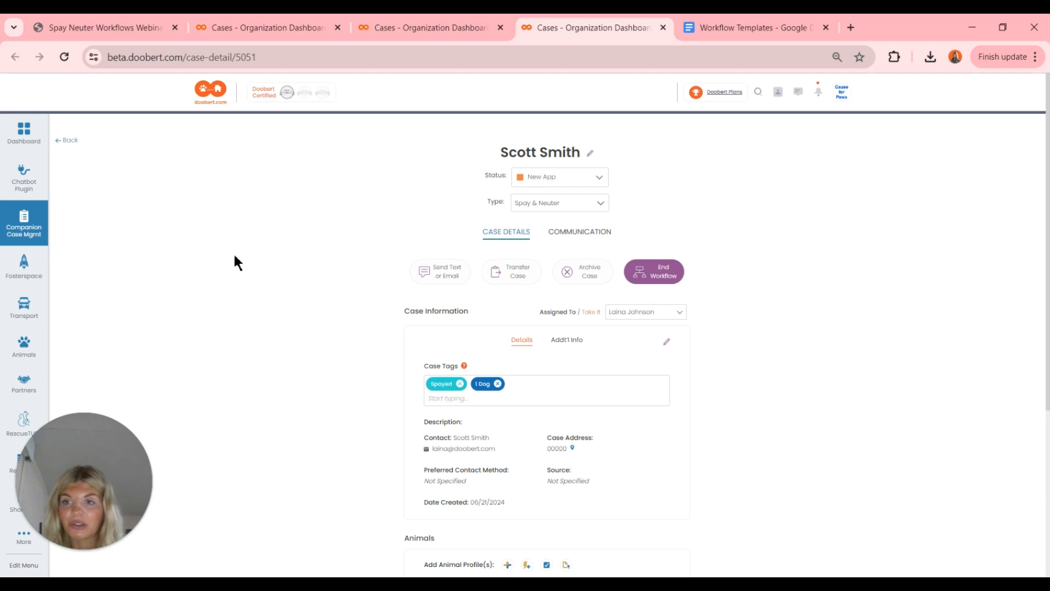
key("ctrl+1")
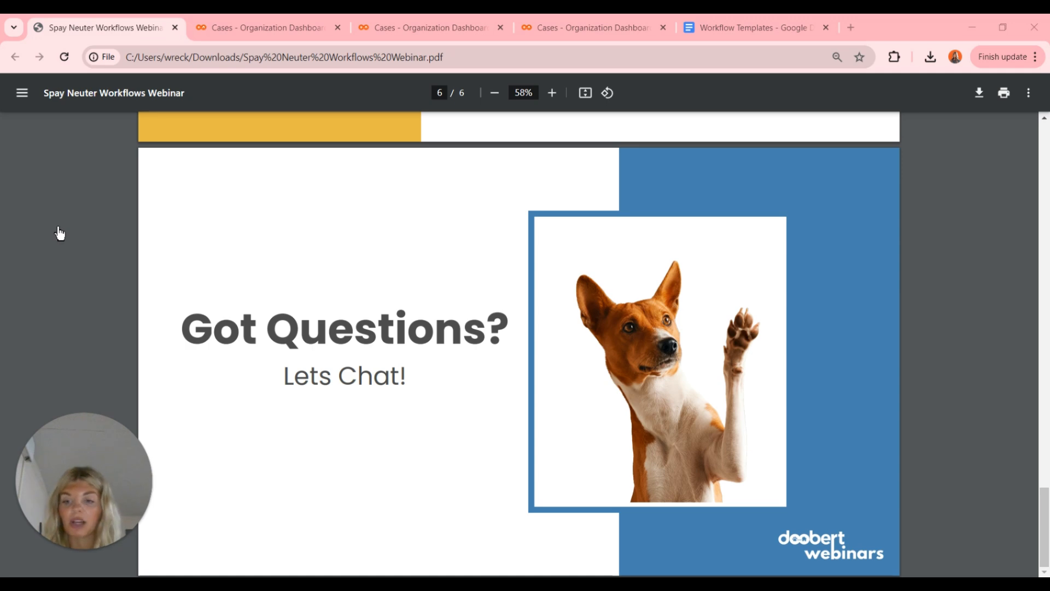
- Reopen the Spay & Neuter case from the Cases list
left_click(239, 26)
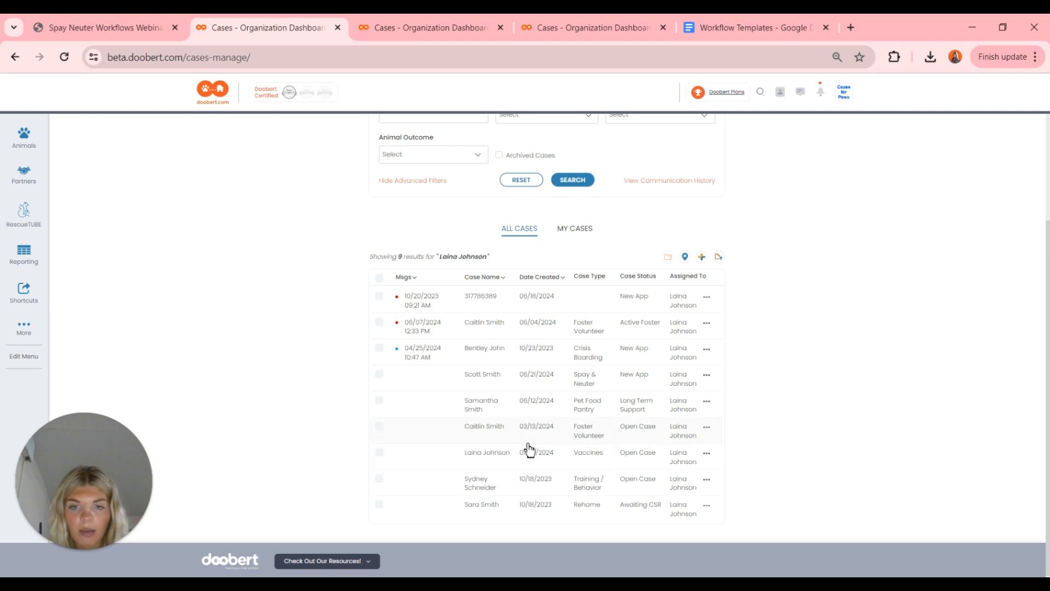
scroll(473, 435, "up", 1)
left_click(565, 391)
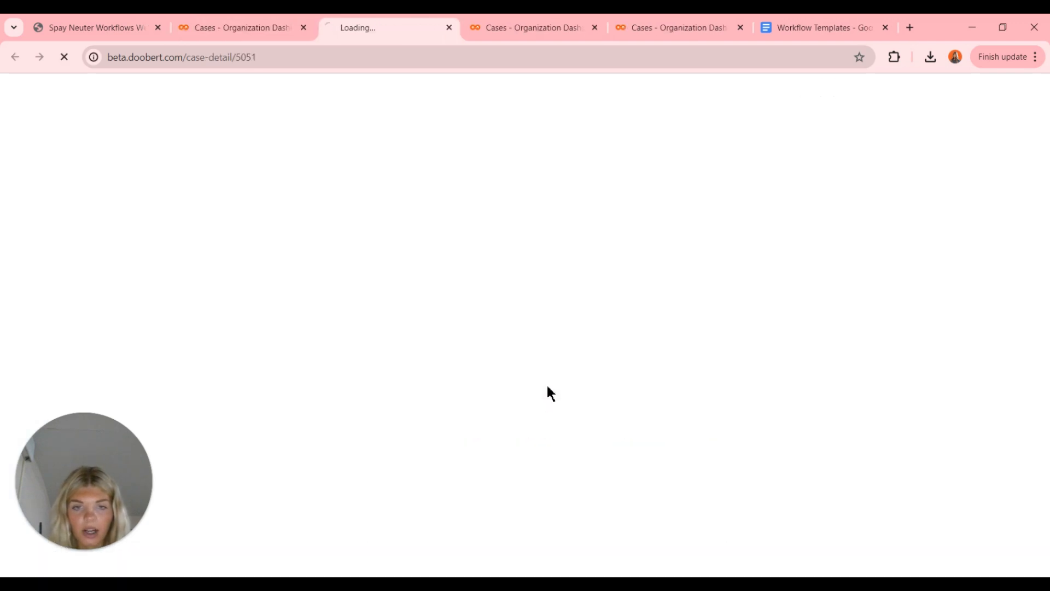
scroll(548, 387, "down", 3)
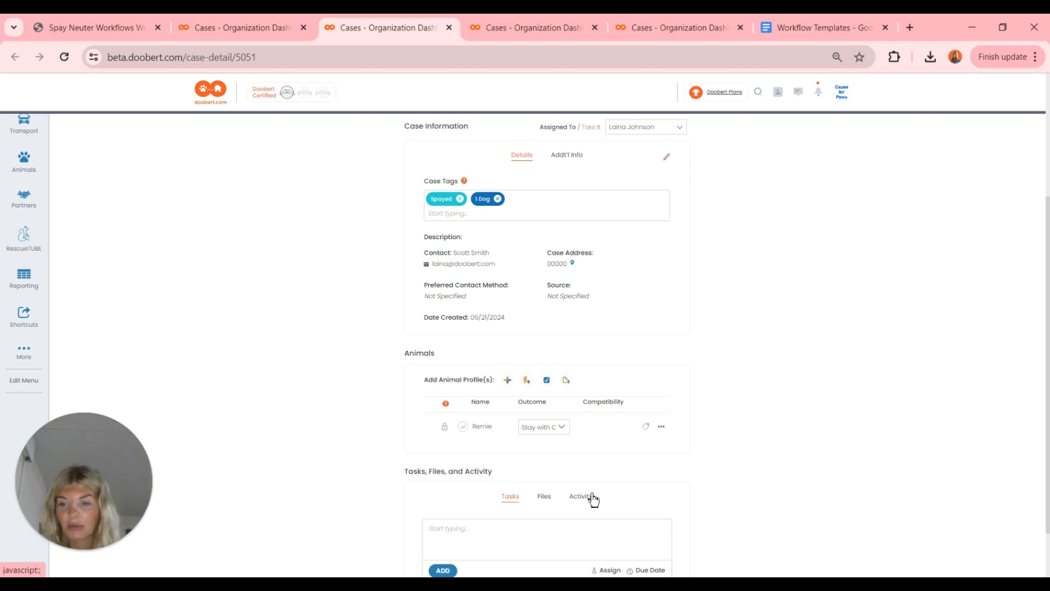
scroll(593, 499, "up", 3)
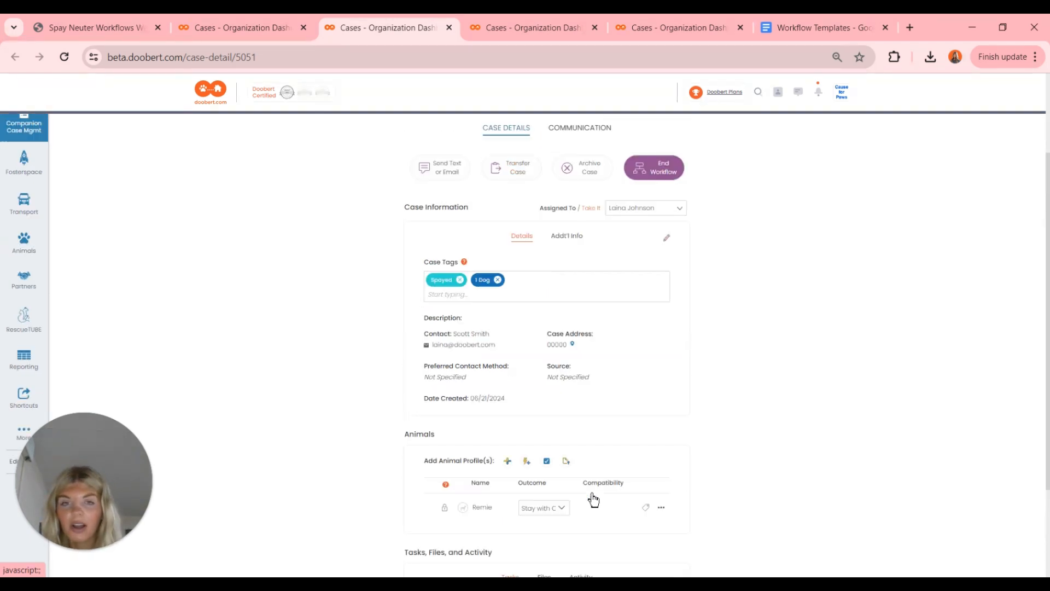
- Check the communication log for the workflow start and Confirm and Waitlist S/N email, then return to the slides
left_click(581, 205)
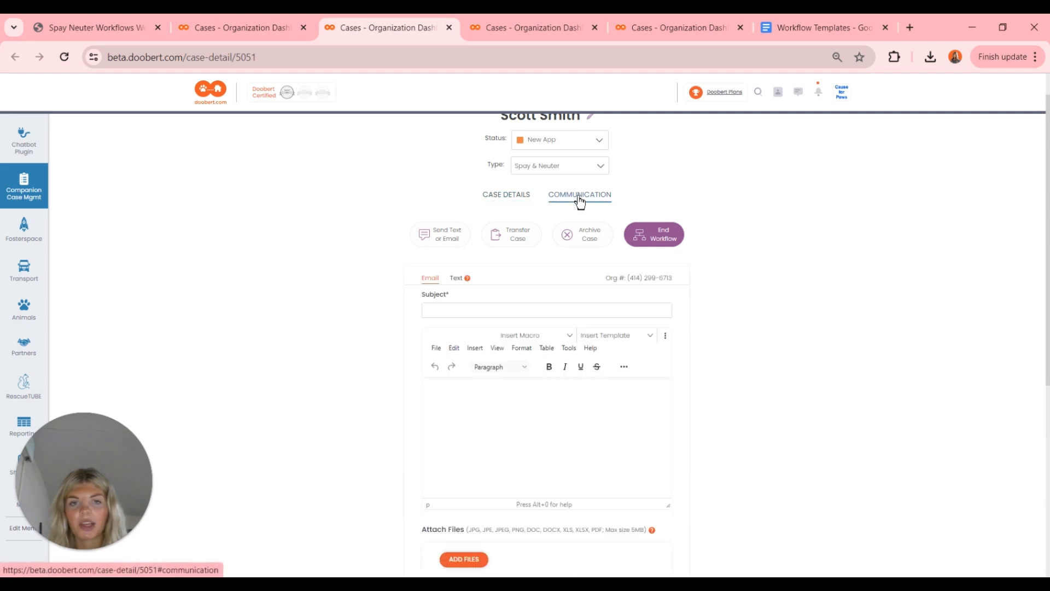
scroll(676, 435, "down", 3)
scroll(676, 444, "down", 2)
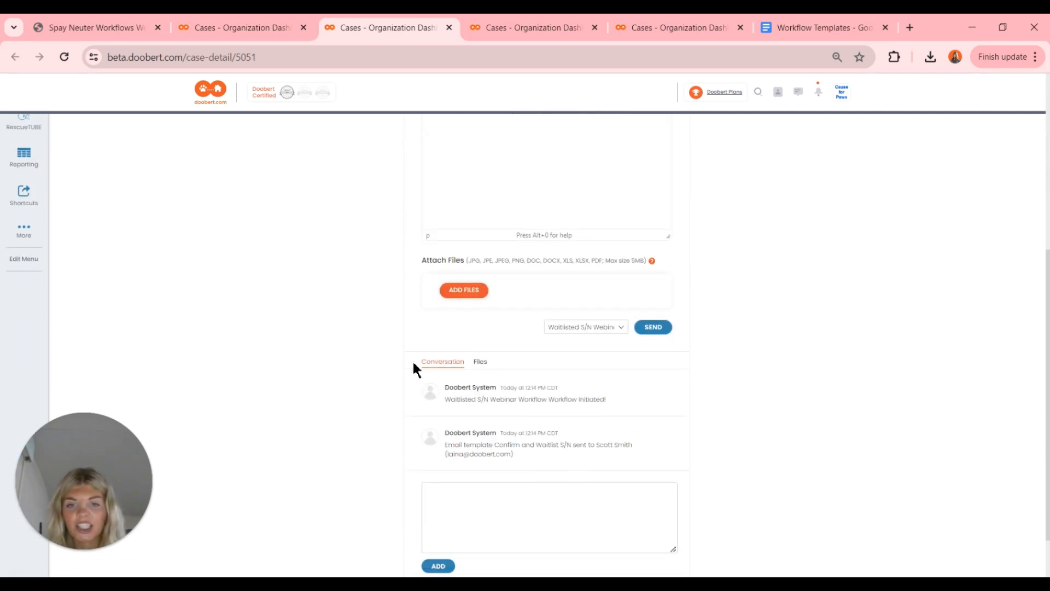
scroll(487, 443, "down", 1)
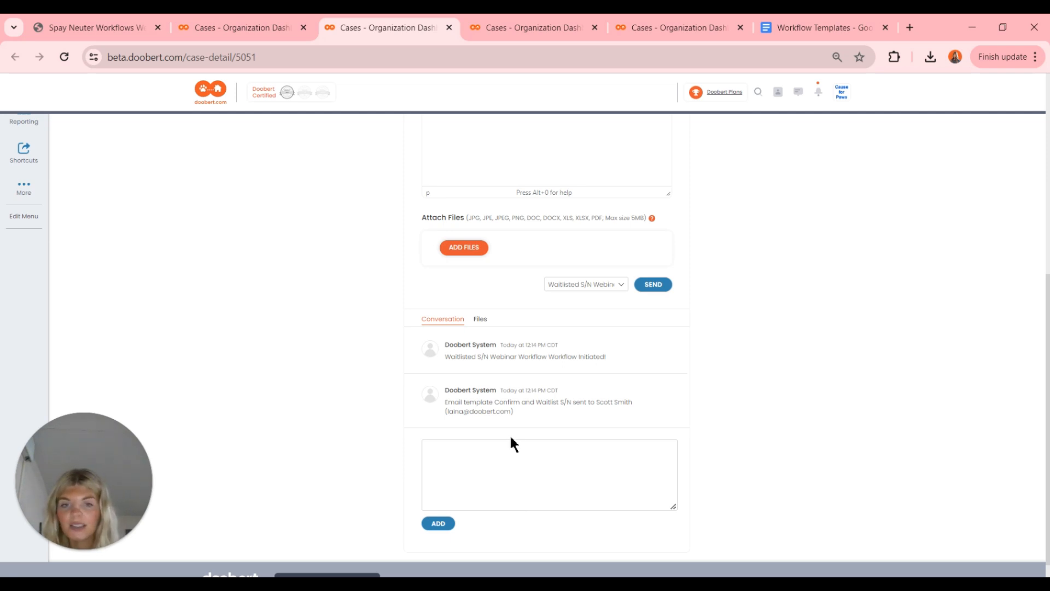
scroll(505, 383, "up", 1)
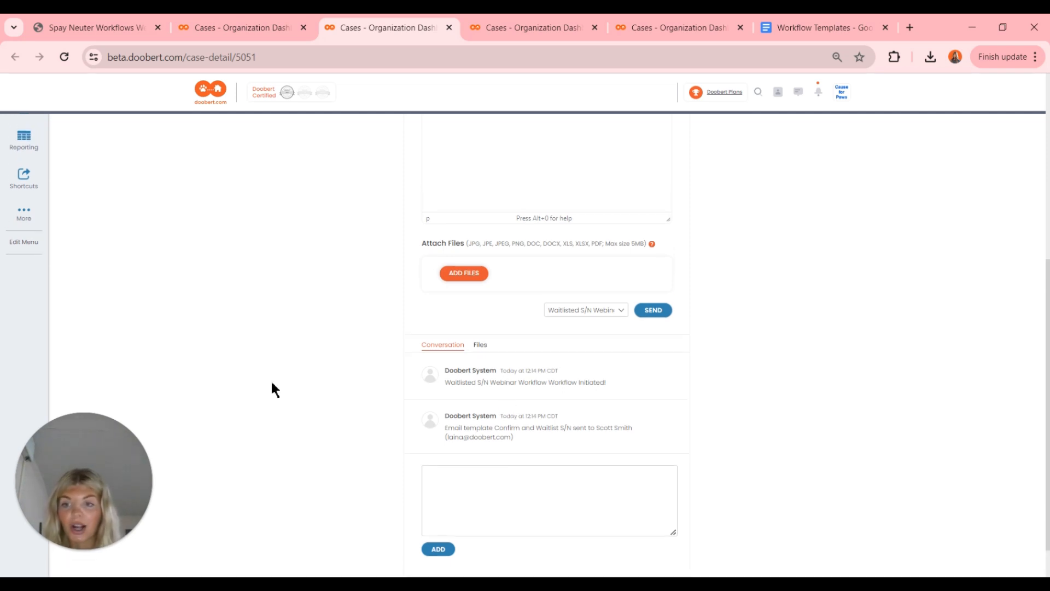
key("ctrl+1")
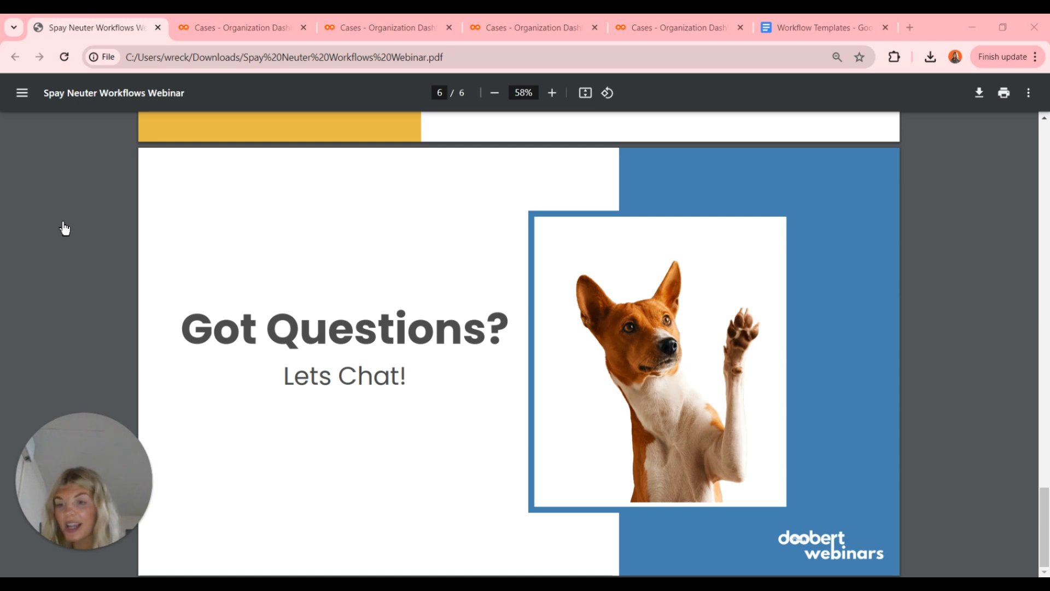
left_click(214, 33)
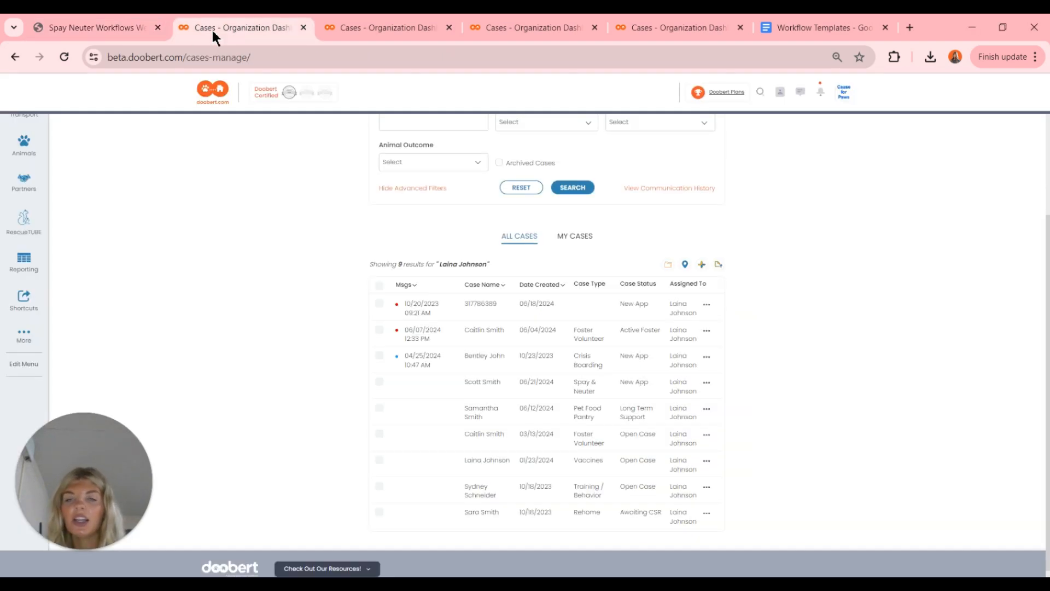
scroll(257, 287, "up", 3)
scroll(259, 291, "down", 2)
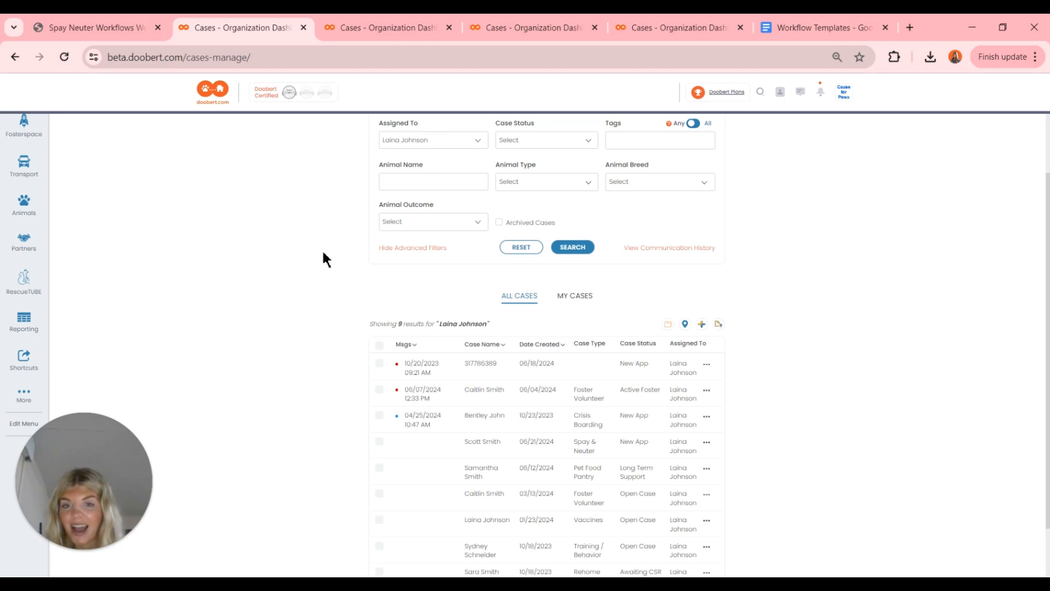
left_click(114, 28)
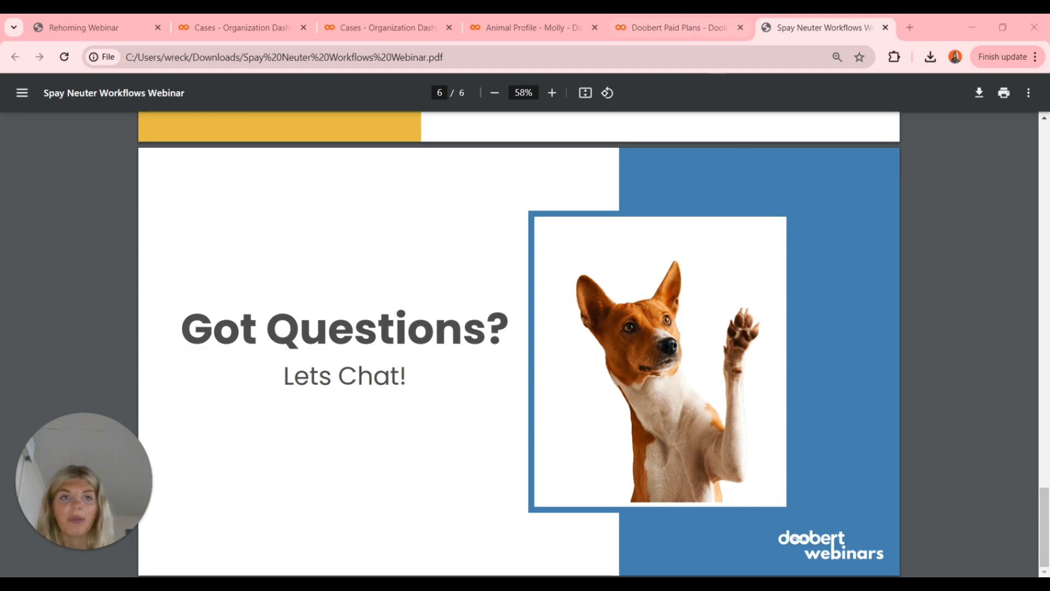
- Show the $529/year Spay & Neuter Program/Clinics plan and its features on Doobert's pricing page
left_click(722, 26)
scroll(543, 403, "down", 6)
scroll(544, 403, "up", 1)
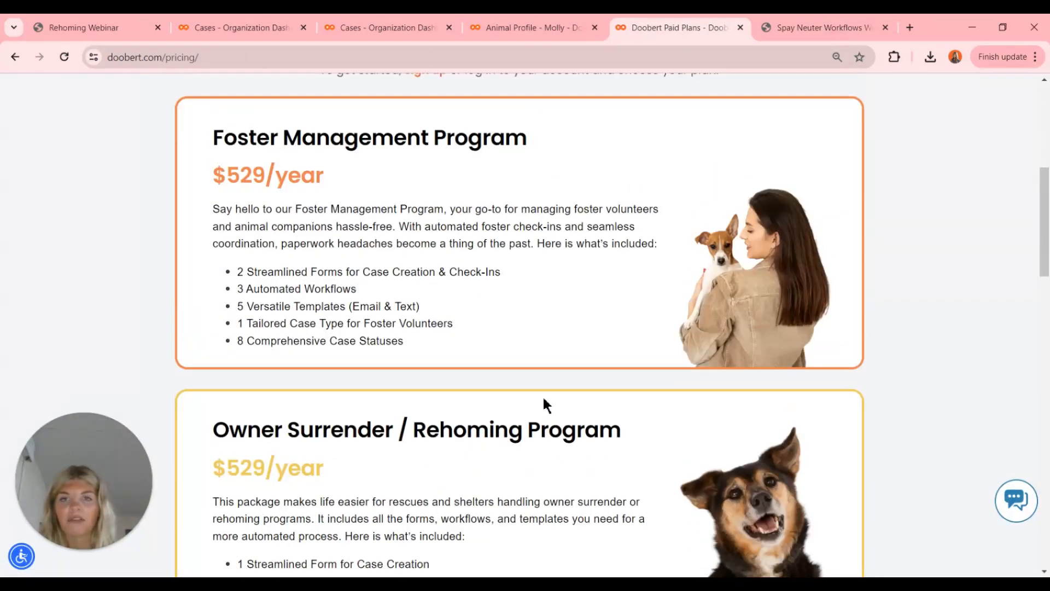
scroll(544, 403, "down", 3)
scroll(546, 405, "down", 1)
scroll(544, 401, "down", 8)
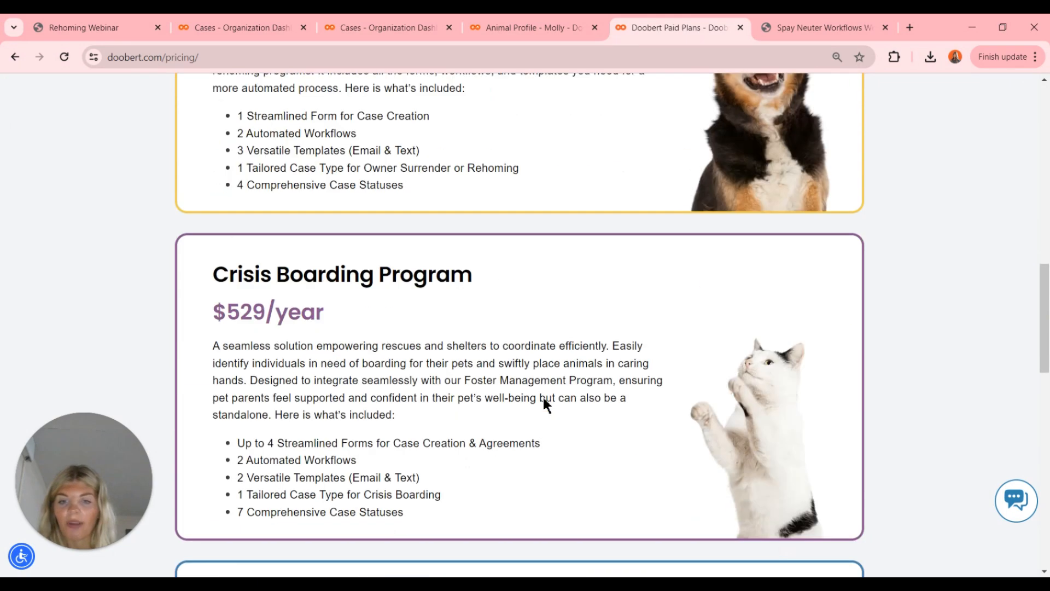
scroll(545, 399, "down", 2)
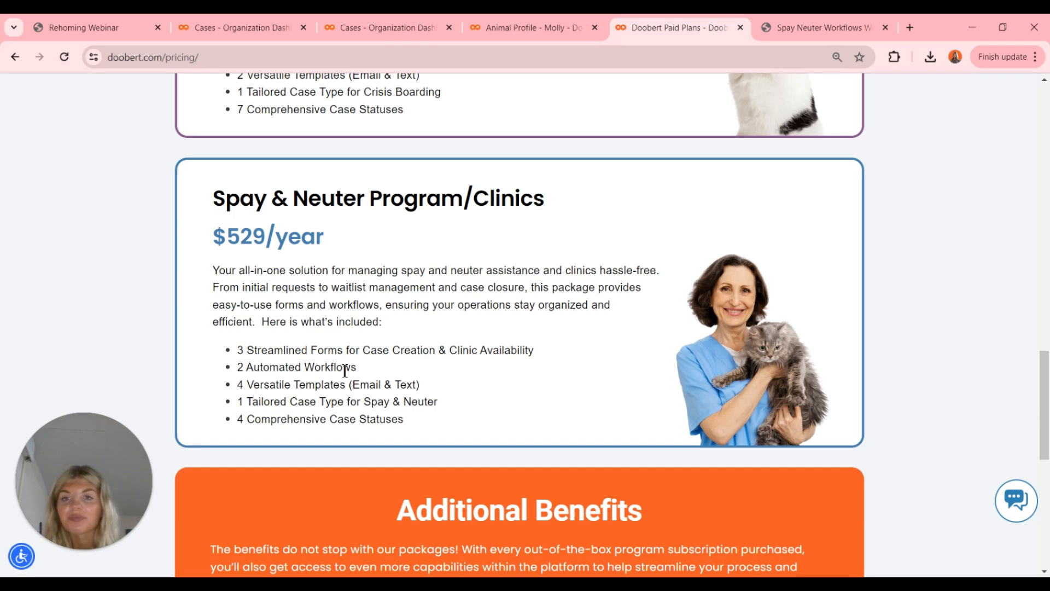
scroll(344, 370, "up", 1)
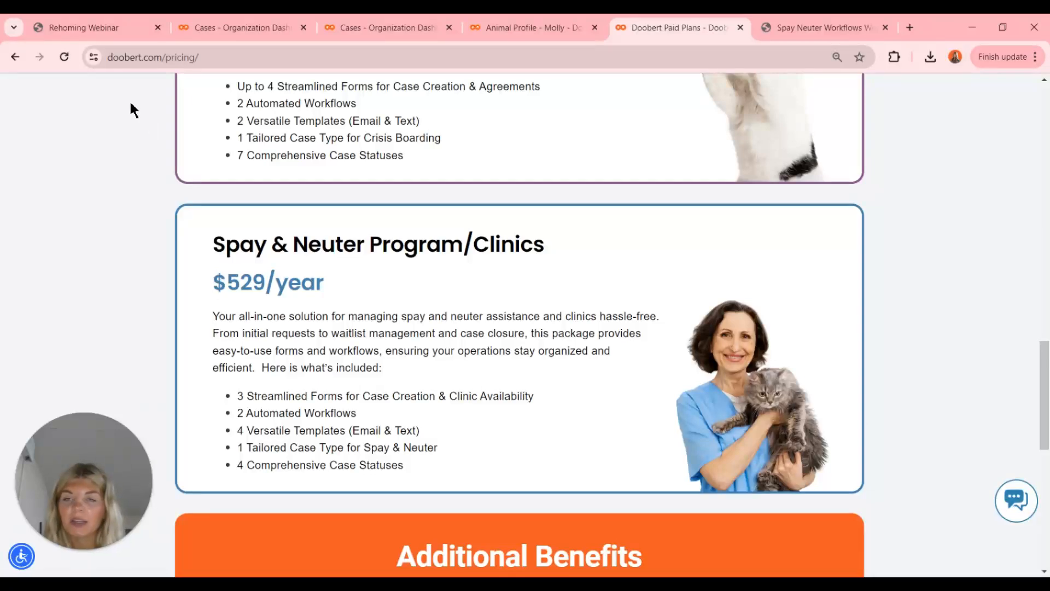
scroll(367, 404, "down", 5)
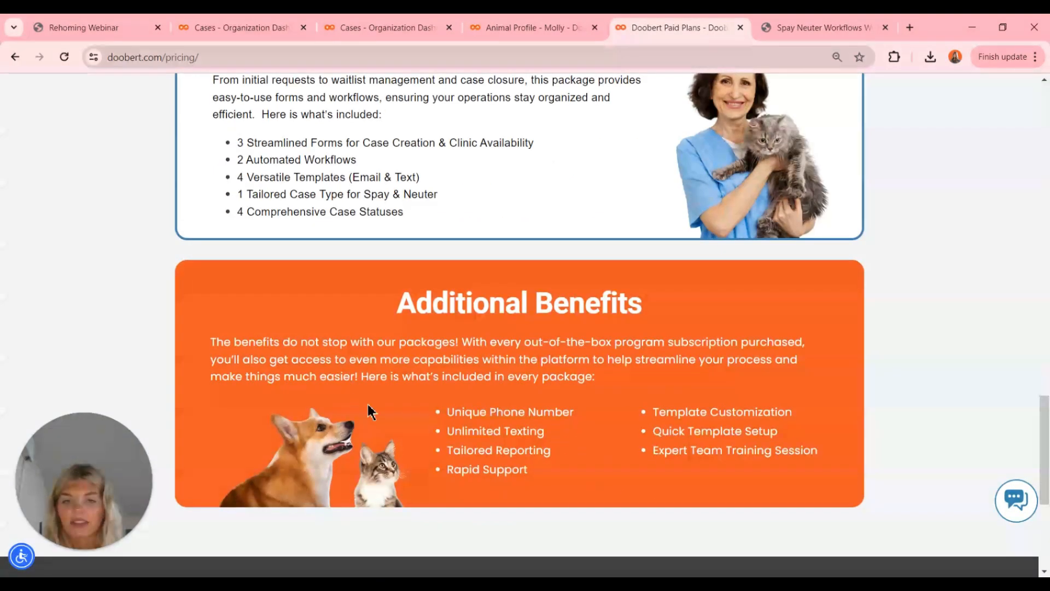
scroll(469, 539, "up", 3)
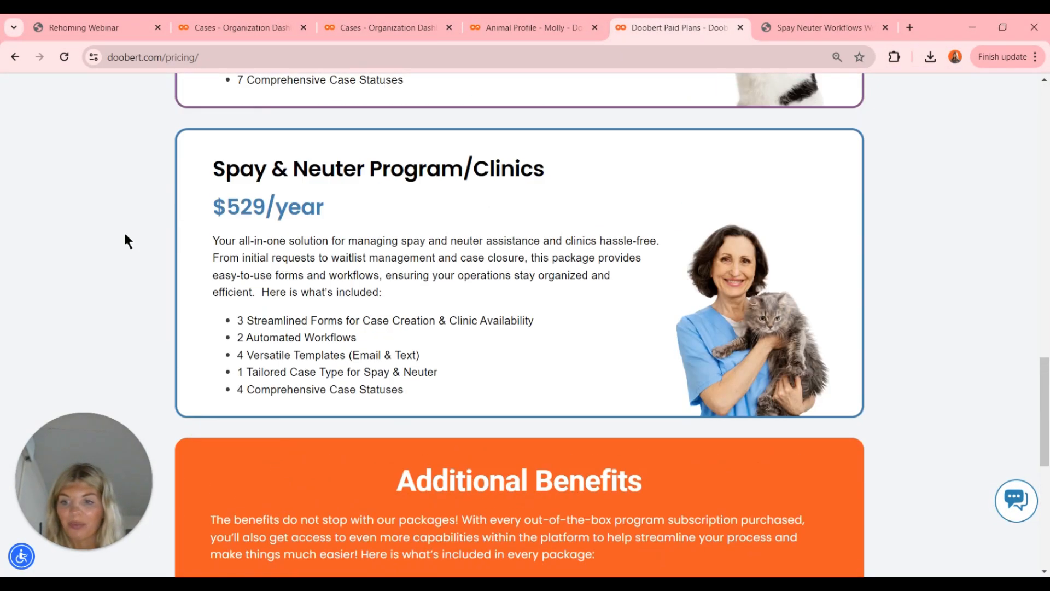